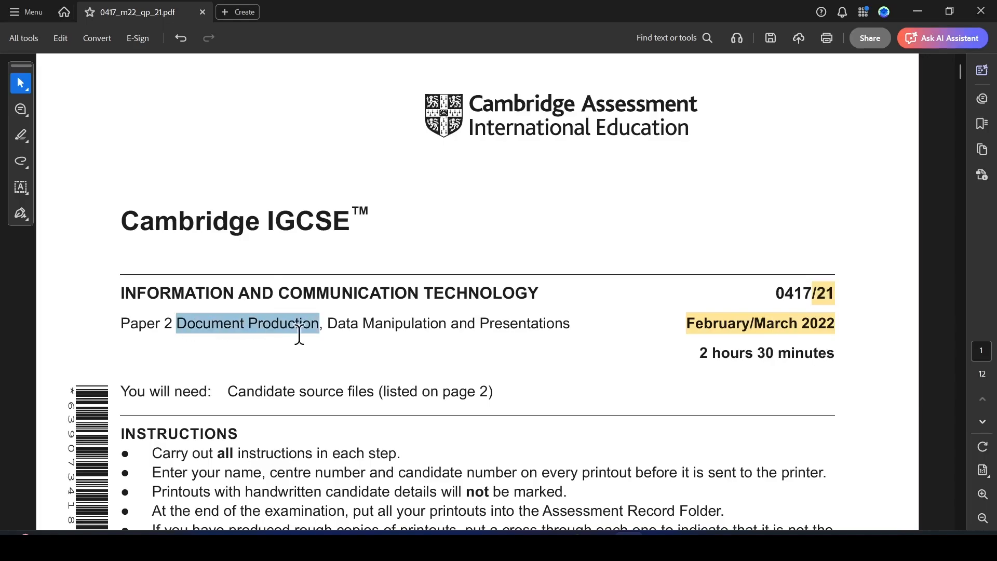
Highlight the phrases "Document Production" and "Data Manipulation" in the Paper 2 title line.
click(340, 347)
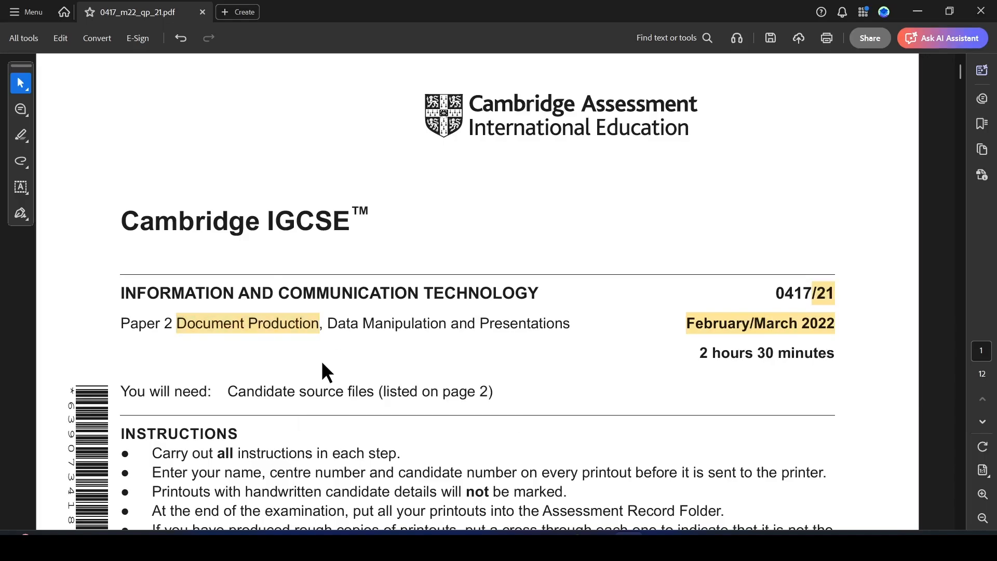
drag(327, 322, 446, 323)
click(467, 348)
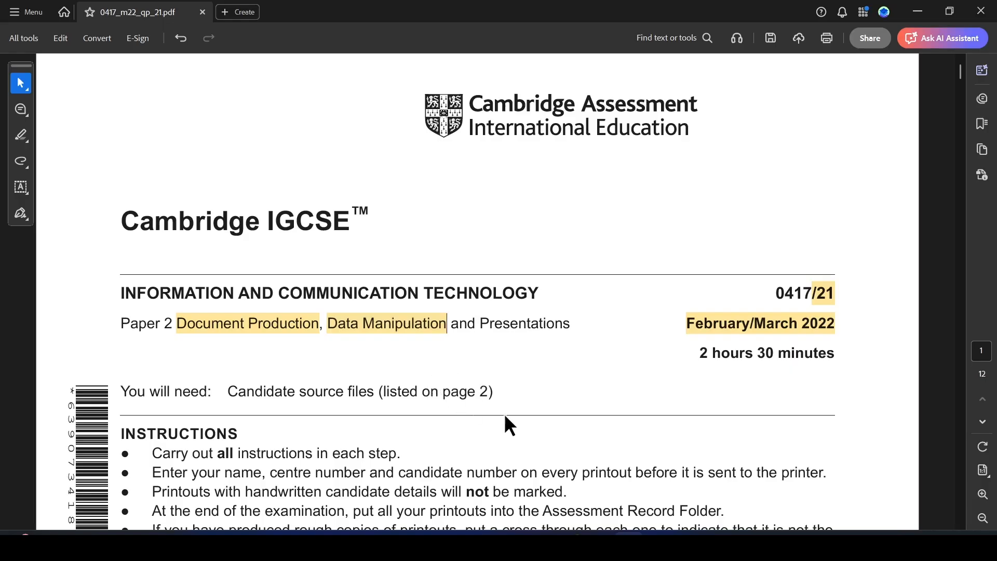
Highlight the heading "Task 3 – Database" on page 7 of the exam paper.
scroll(501, 412, down, 15)
scroll(512, 400, down, 20)
scroll(517, 408, down, 20)
scroll(521, 415, down, 20)
scroll(521, 415, down, 20)
scroll(522, 412, down, 5)
drag(407, 263, 539, 254)
click(582, 293)
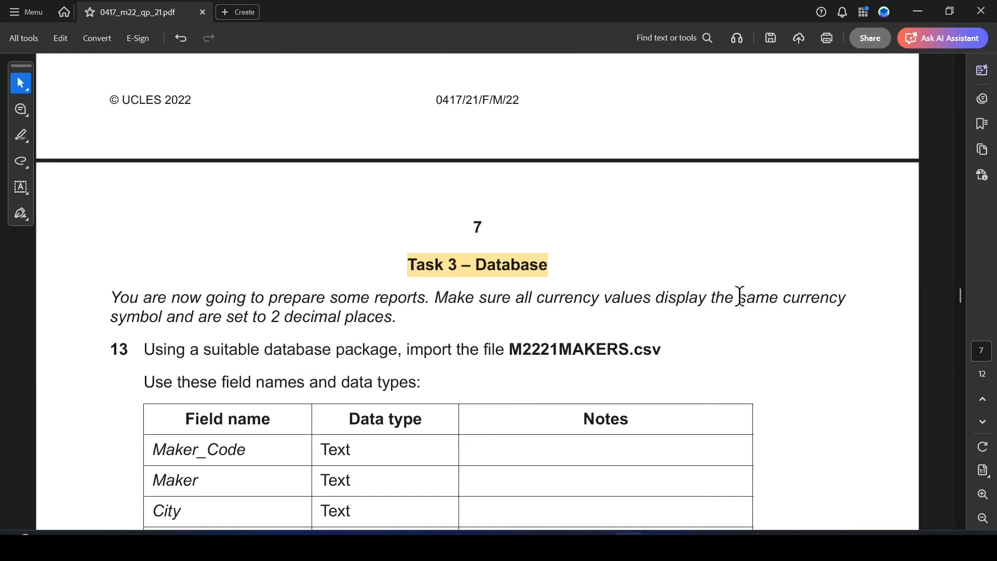
Highlight "same currency" and "2 decimal places." in the Task 3 introduction.
drag(739, 298, 814, 297)
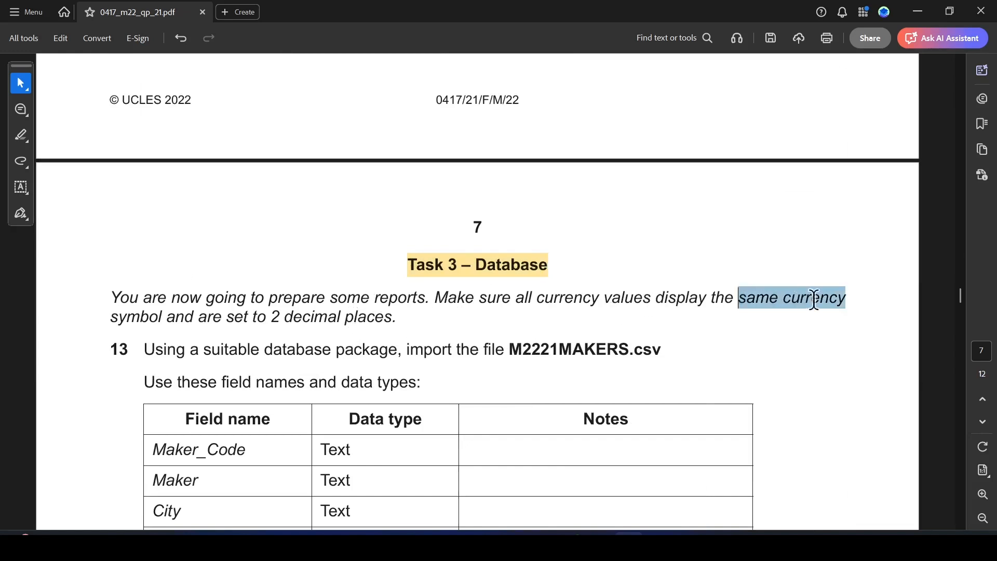
click(776, 324)
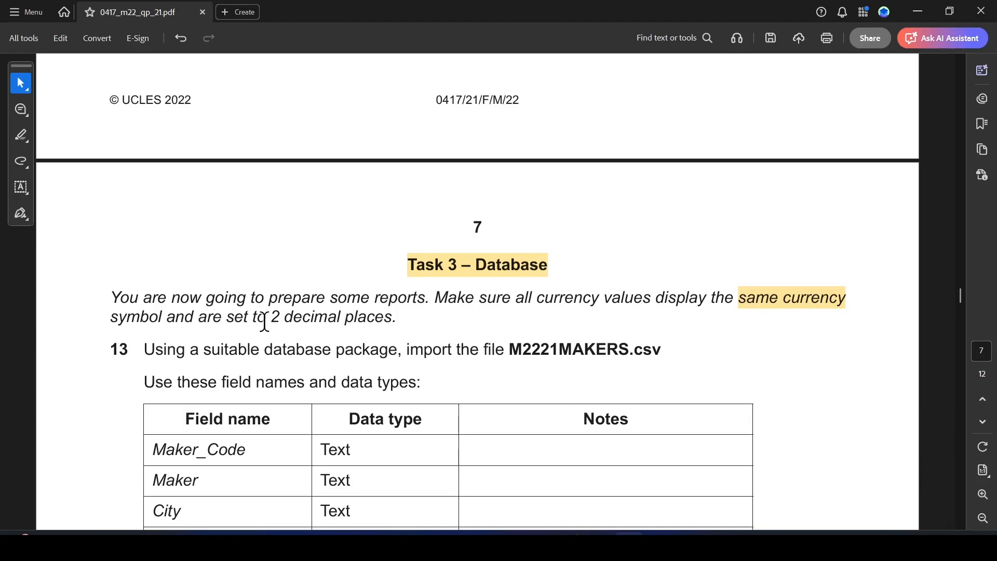
drag(269, 320, 403, 318)
click(441, 345)
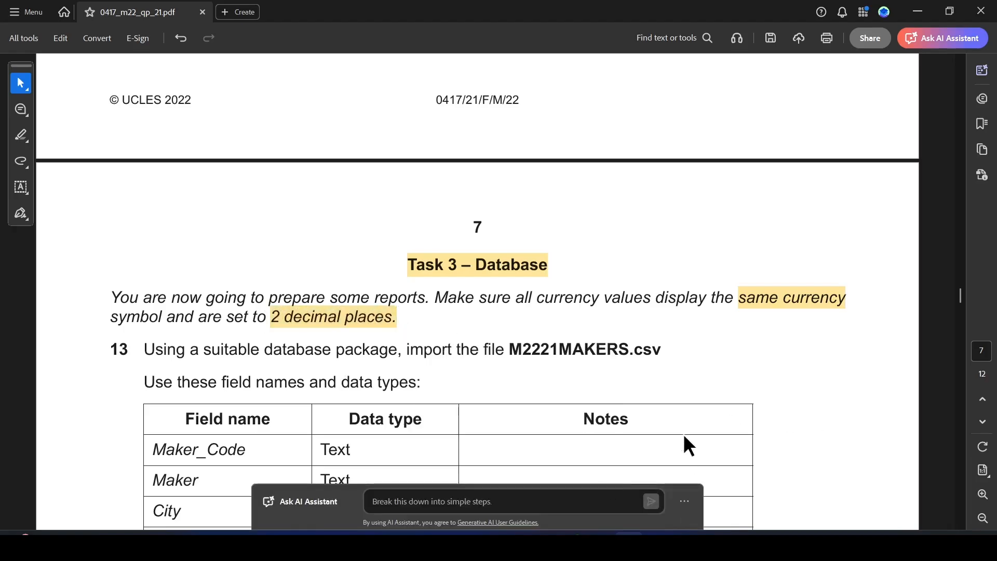
Highlight the file name M2221MAKERS.csv in question 13.
scroll(546, 397, down, 3)
scroll(546, 401, down, 2)
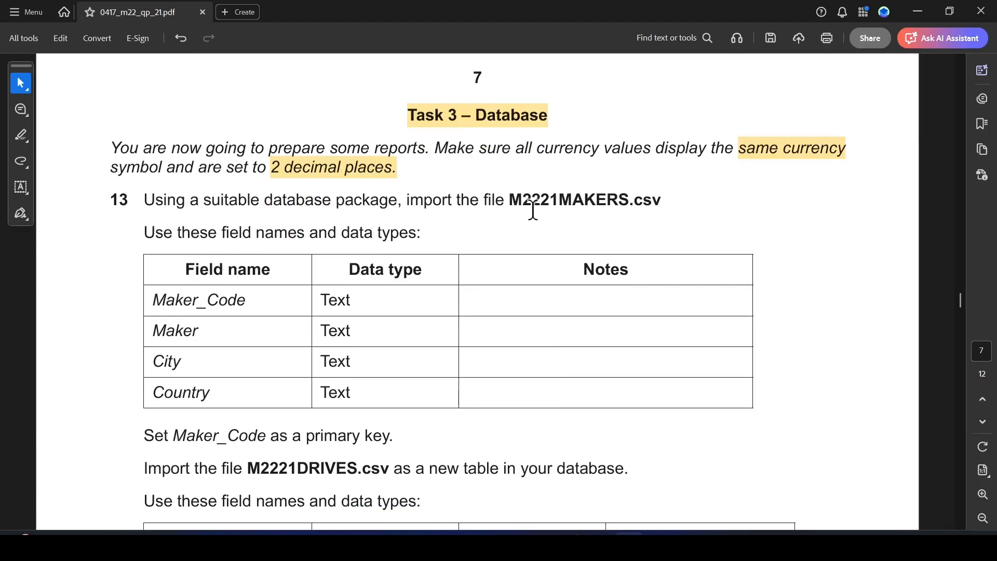
drag(509, 200, 666, 217)
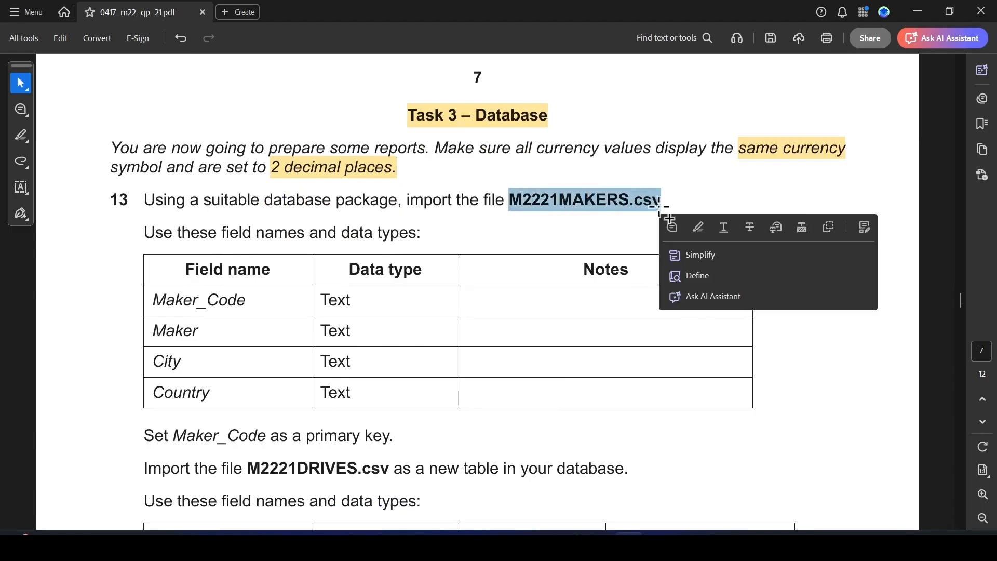
click(697, 227)
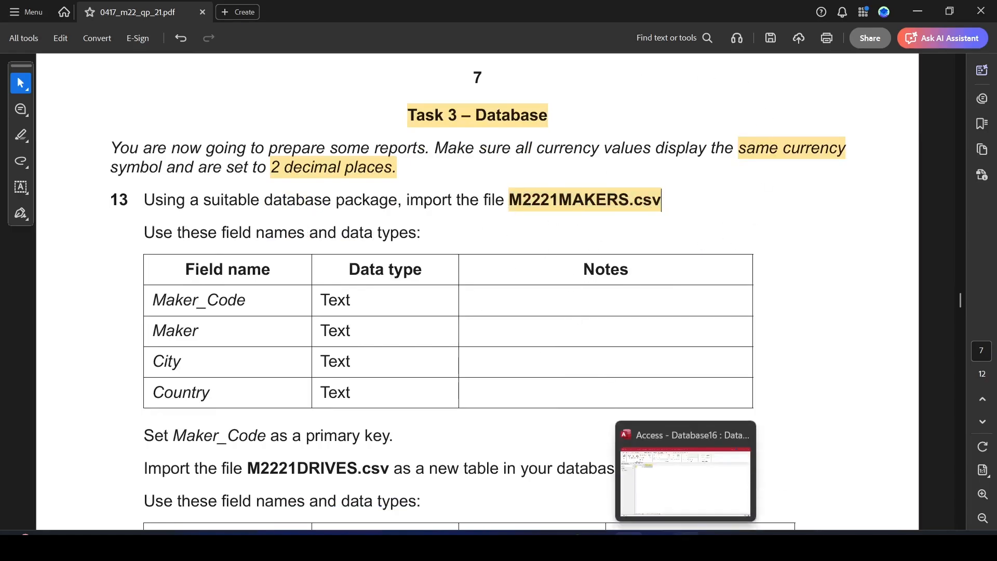
Switch to the Access database Database16 and close the empty Table1 without saving it.
click(685, 483)
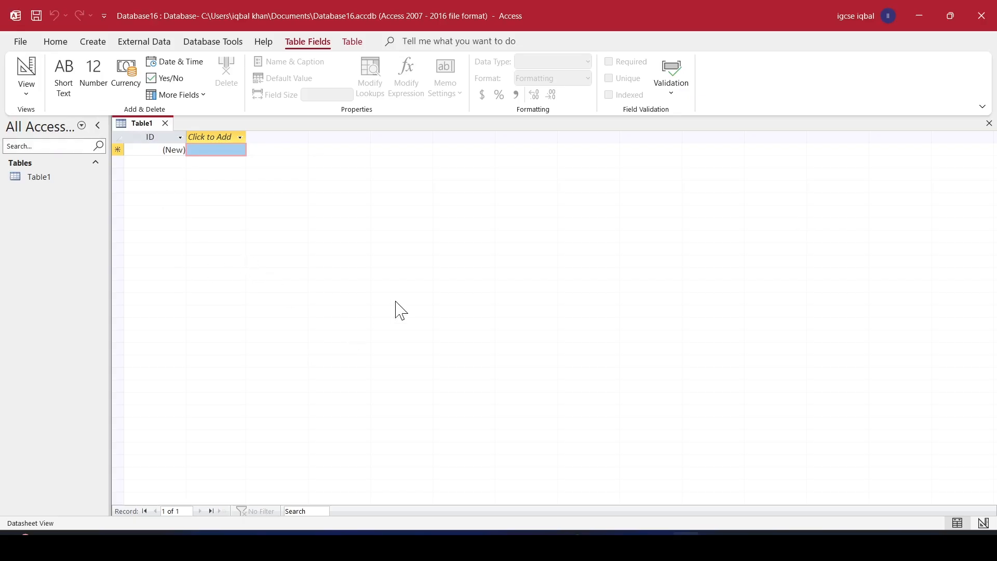
right_click(139, 123)
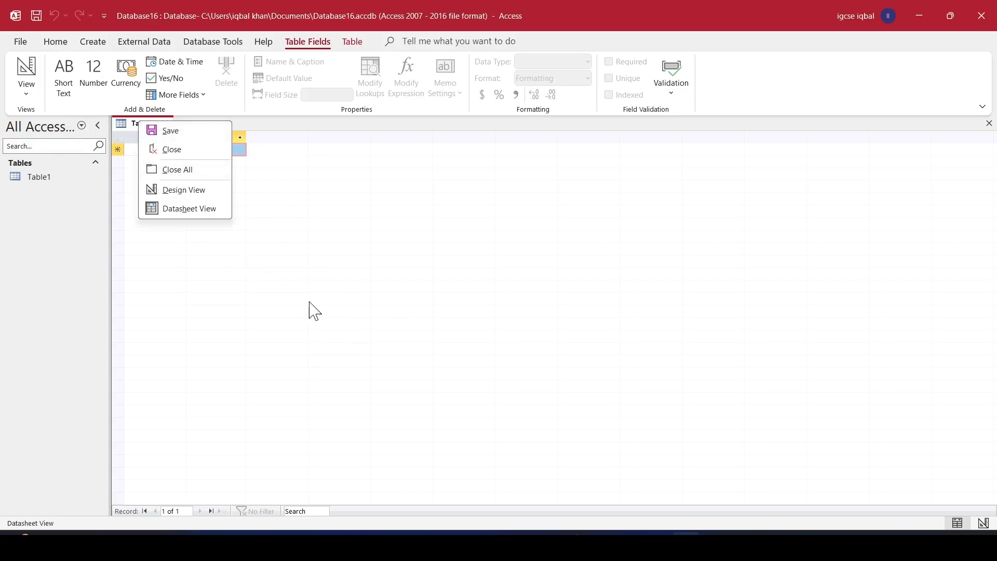
click(172, 150)
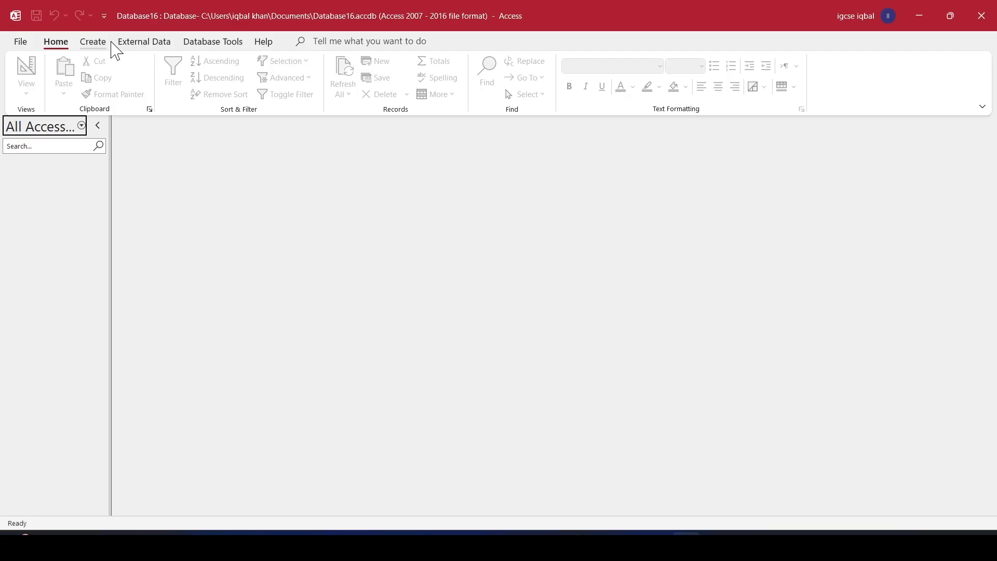
Start importing external data from a text file and browse for its source file.
click(155, 43)
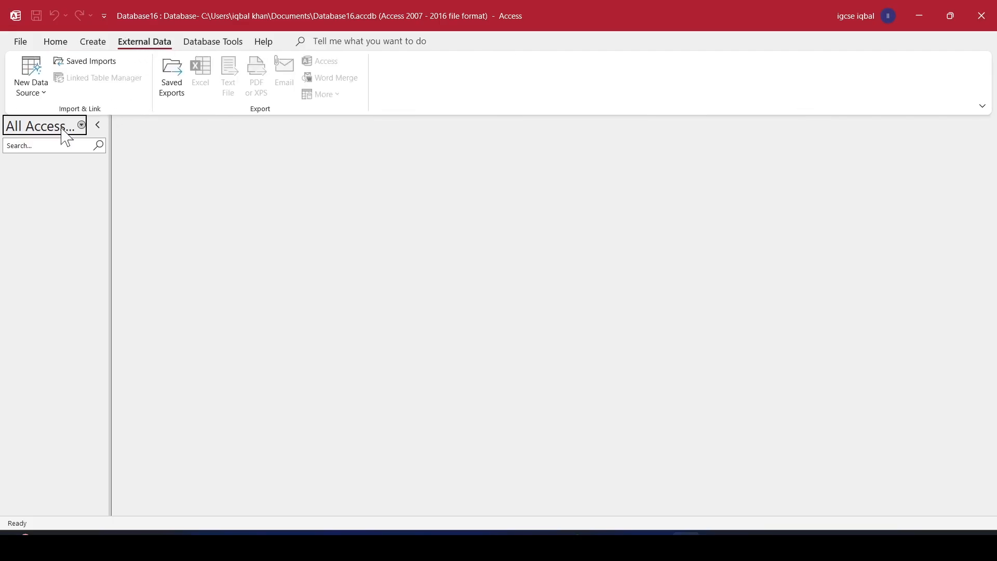
click(43, 93)
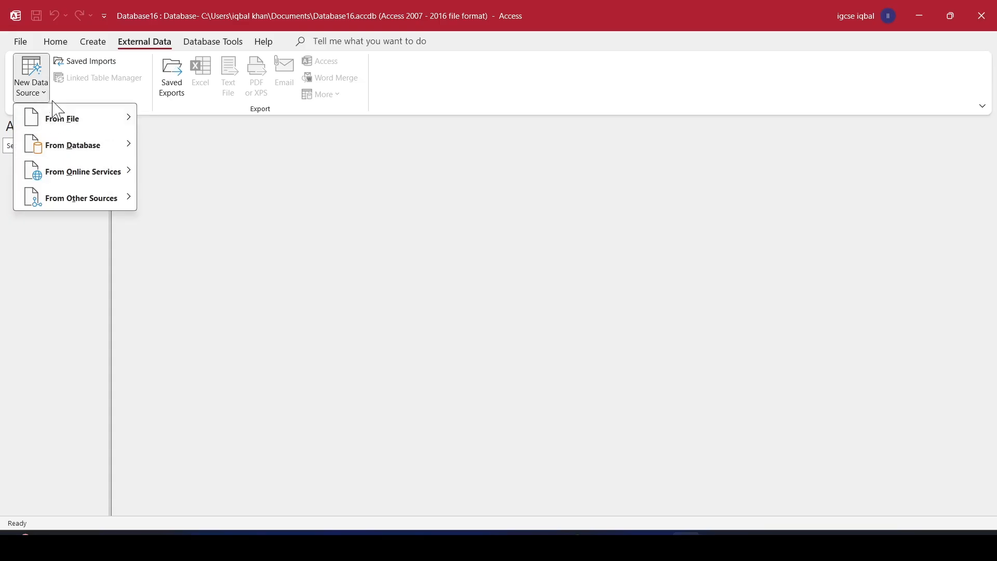
mouse_move(124, 123)
click(179, 202)
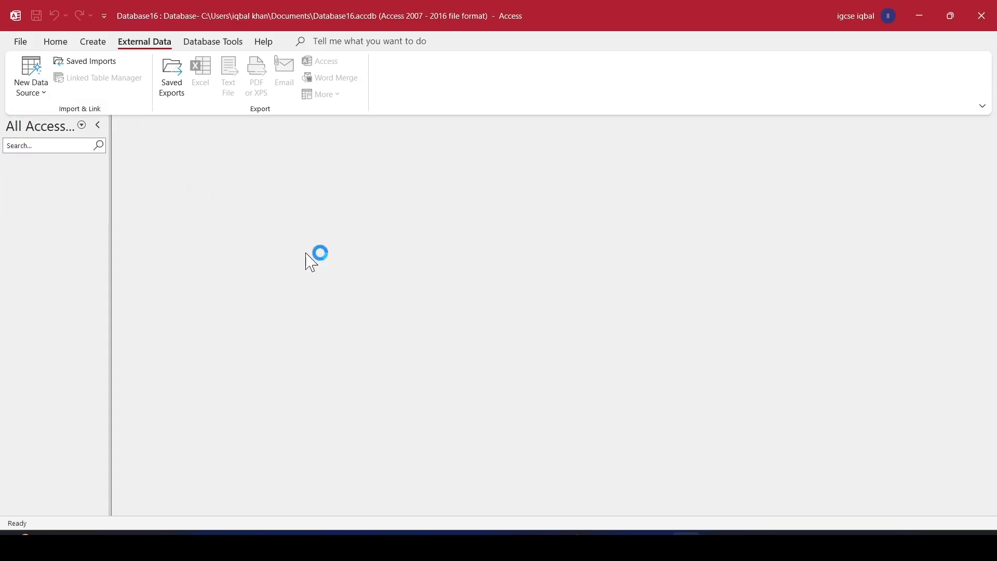
click(699, 179)
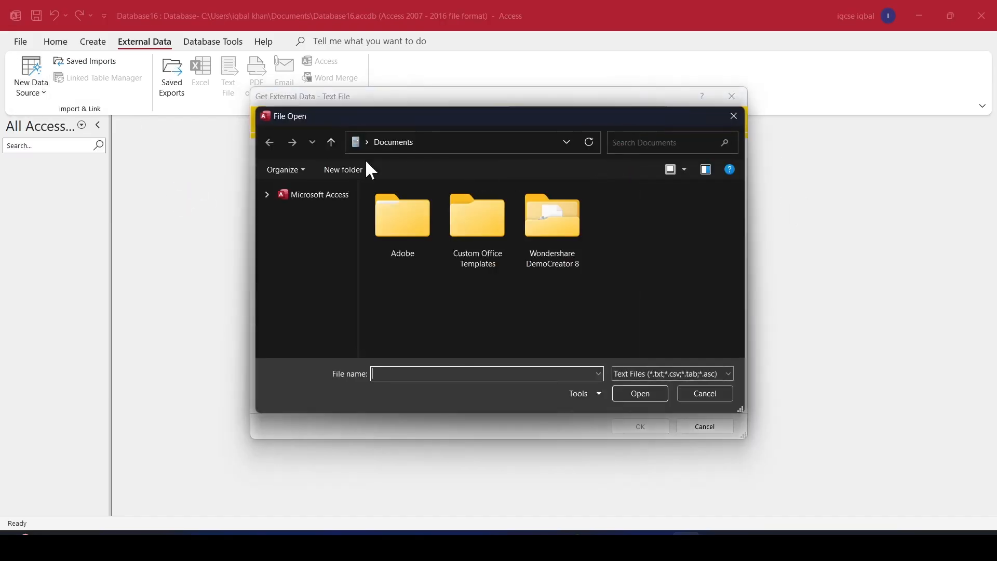
Go to the 03_0417_21 confidential source files folder, inside 2022_MARCH on the Desktop.
click(367, 142)
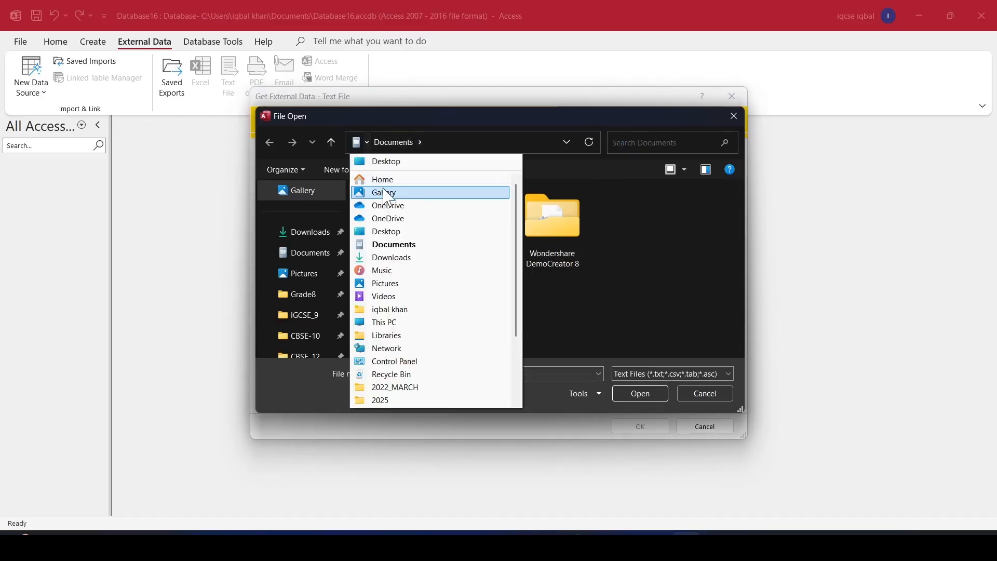
click(392, 161)
scroll(478, 254, down, 5)
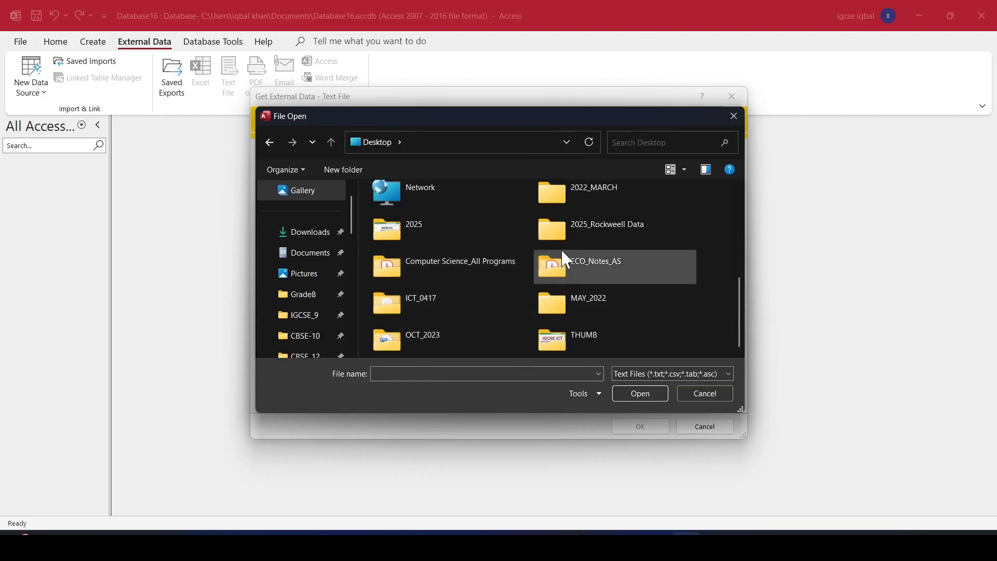
double_click(567, 199)
double_click(423, 210)
double_click(407, 210)
double_click(407, 210)
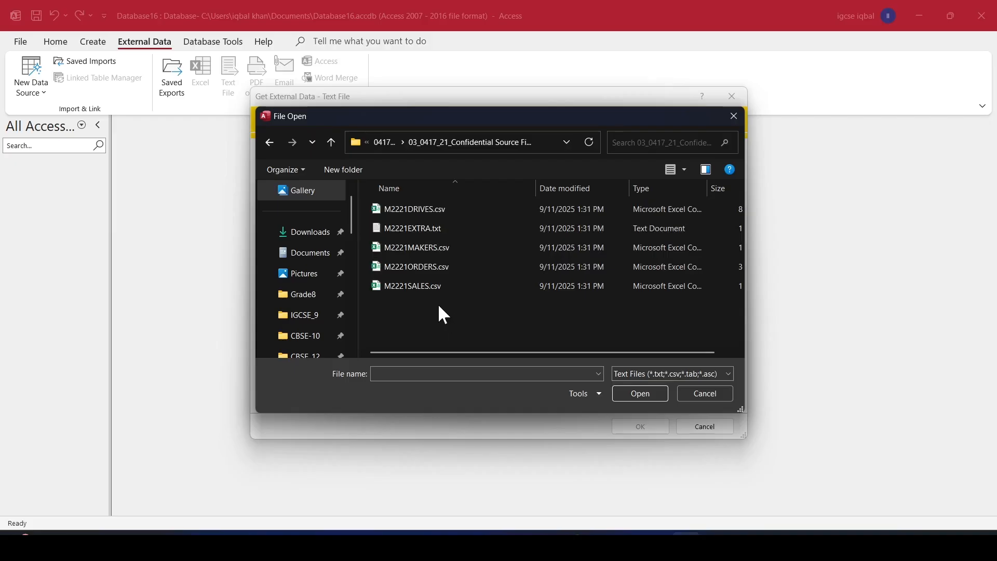
Choose M2221MAKERS.csv as the source file, checking the name against the exam paper, and start the Import Text Wizard.
key(alt+Tab)
key(alt+Tab)
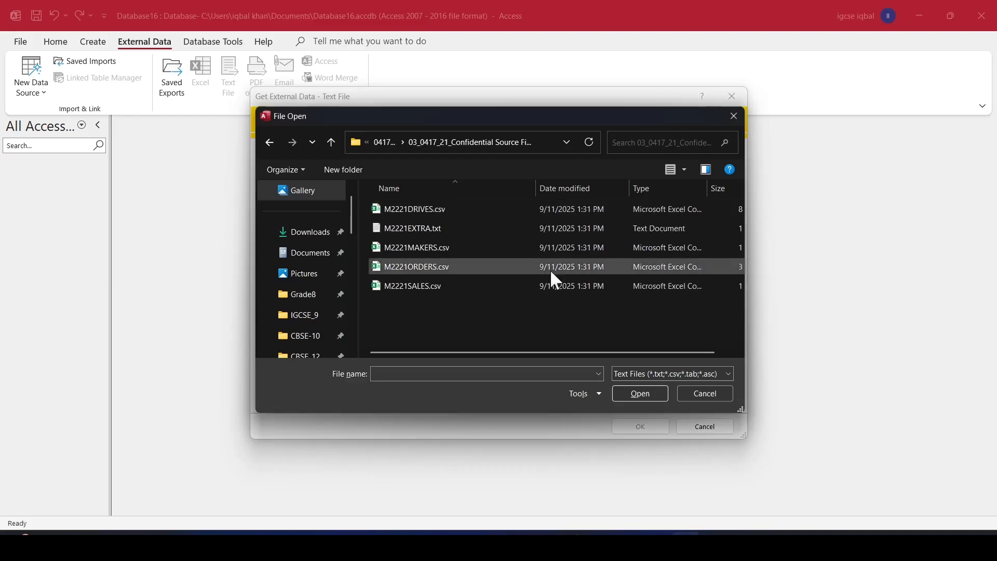
click(441, 249)
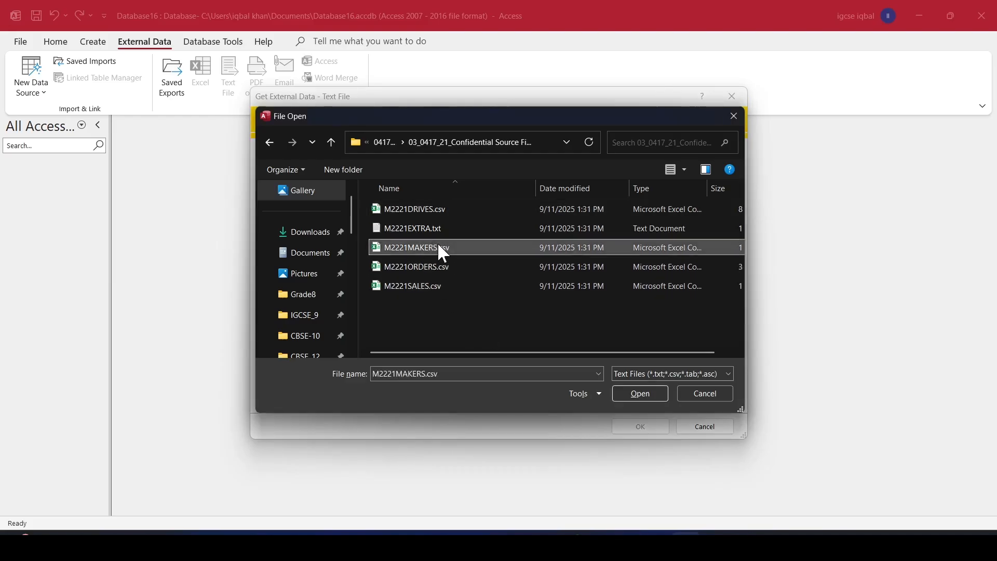
click(647, 398)
click(640, 426)
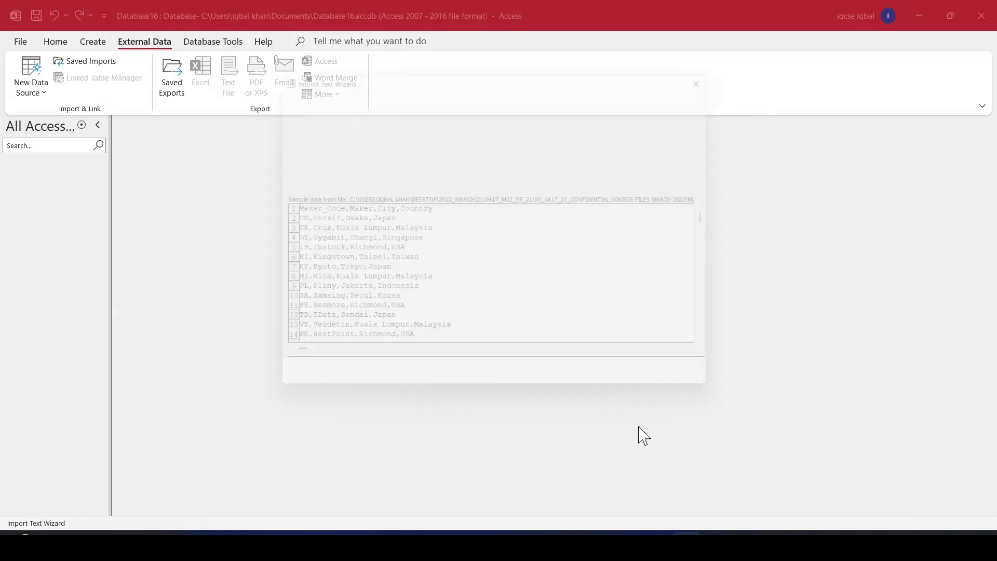
Import the data as comma-delimited text and use the first row as field names.
click(641, 393)
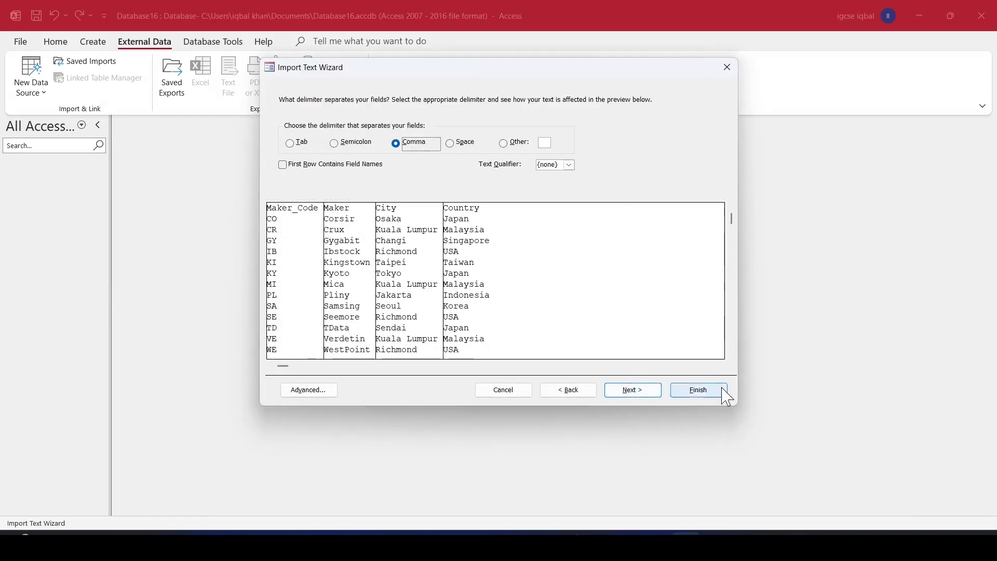
click(282, 165)
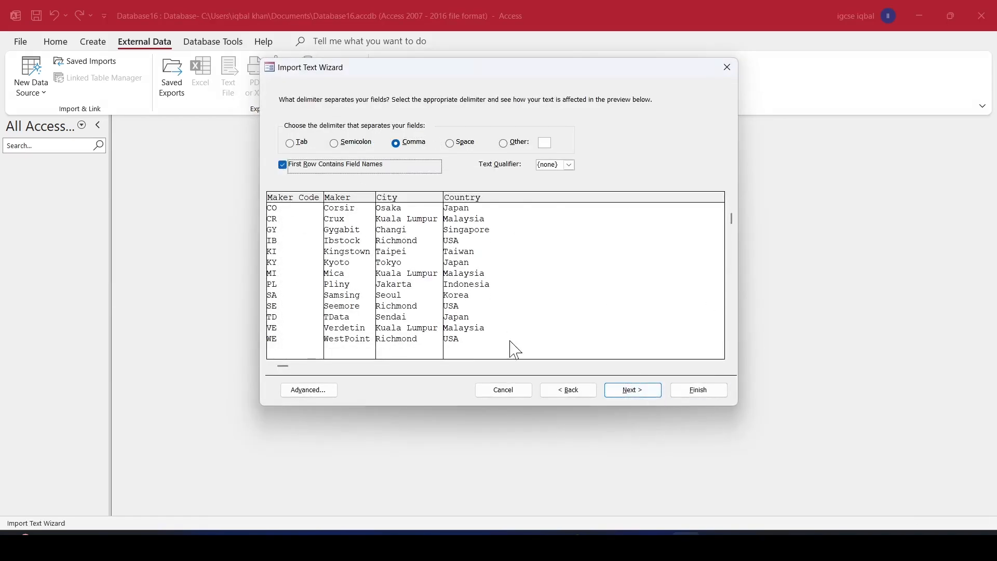
click(624, 388)
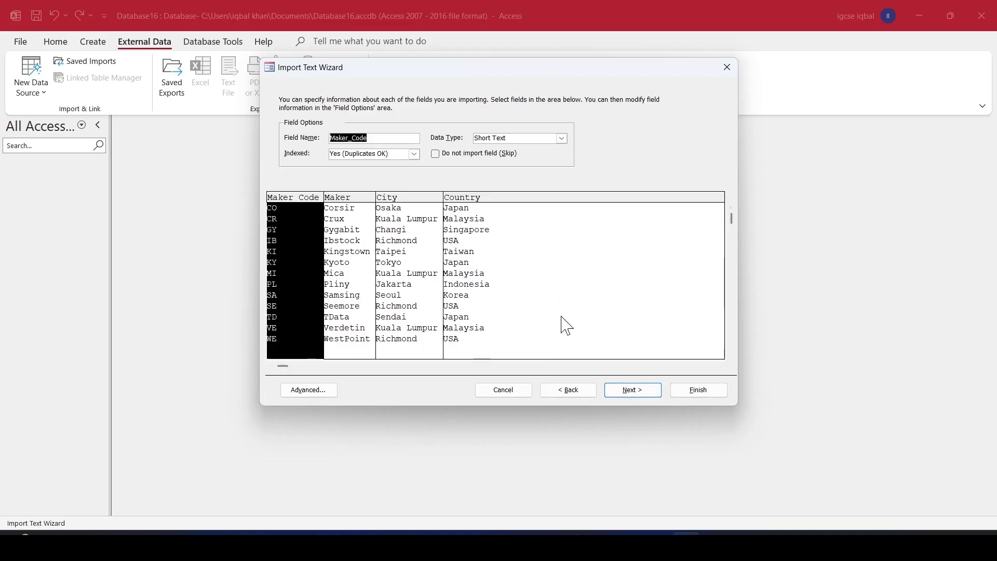
Compare the field names and data types with the exam paper, and set the import specification's date order to DMY.
key(alt+Tab)
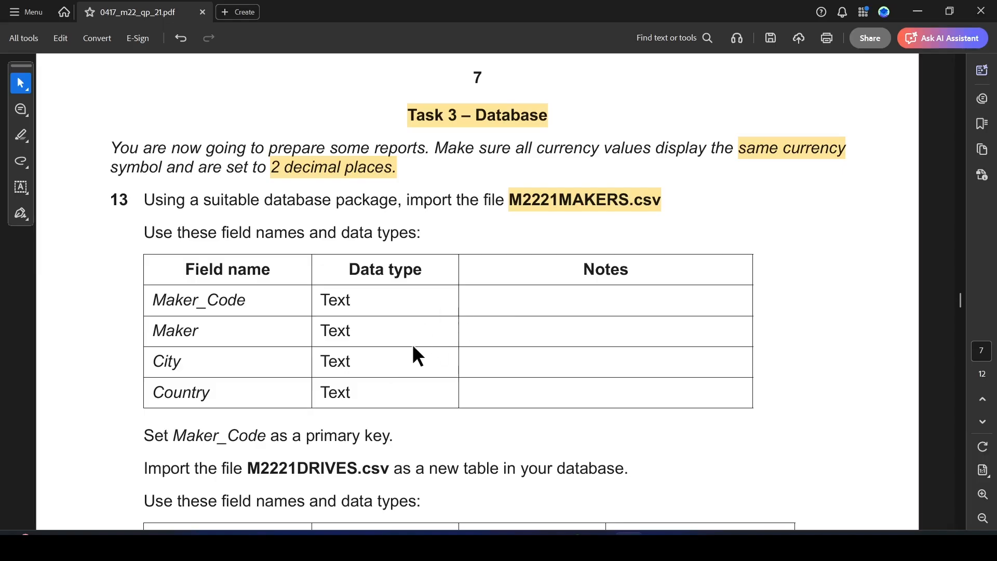
key(alt+Tab)
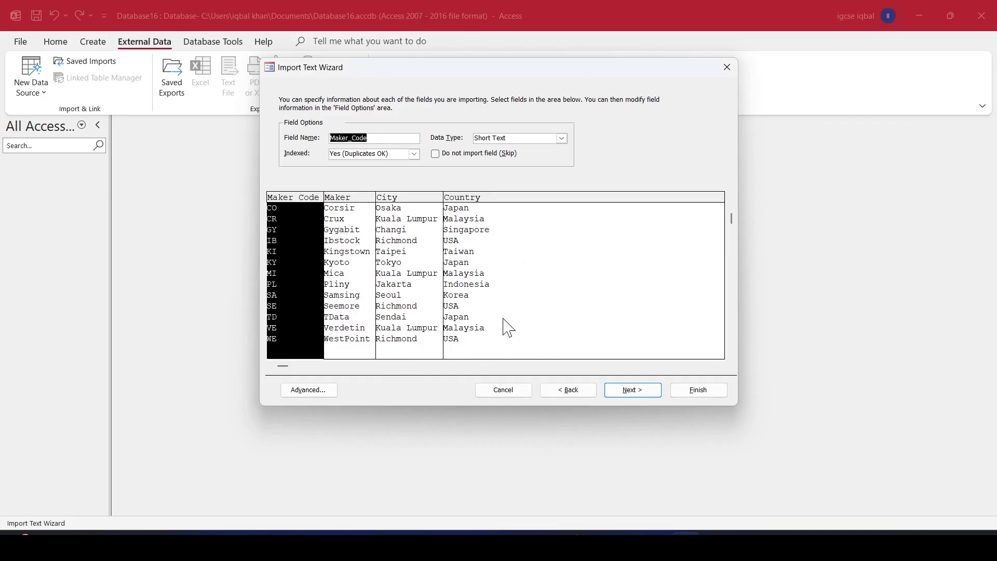
key(alt+Tab)
key(alt+Tab)
click(308, 390)
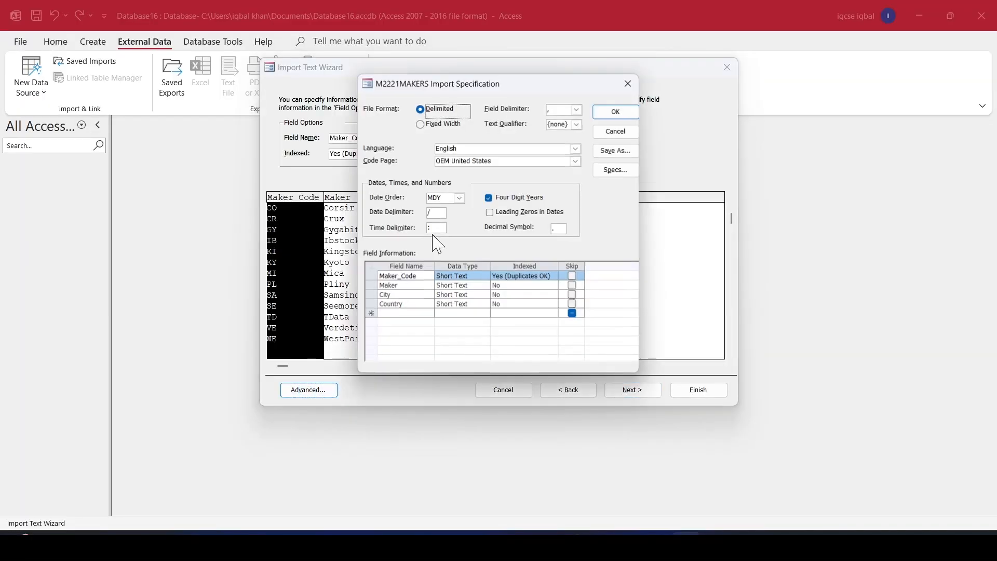
click(459, 197)
click(435, 208)
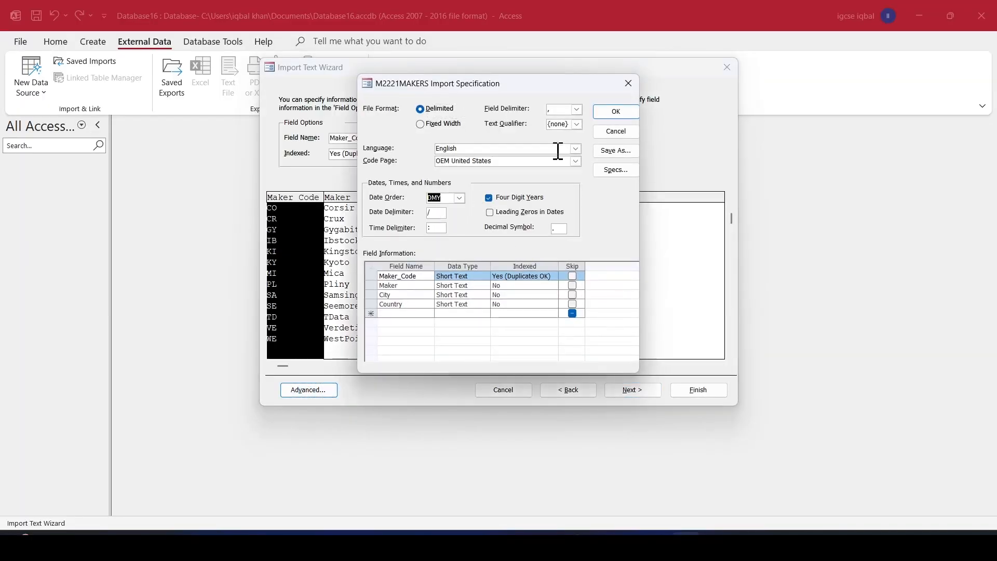
click(618, 112)
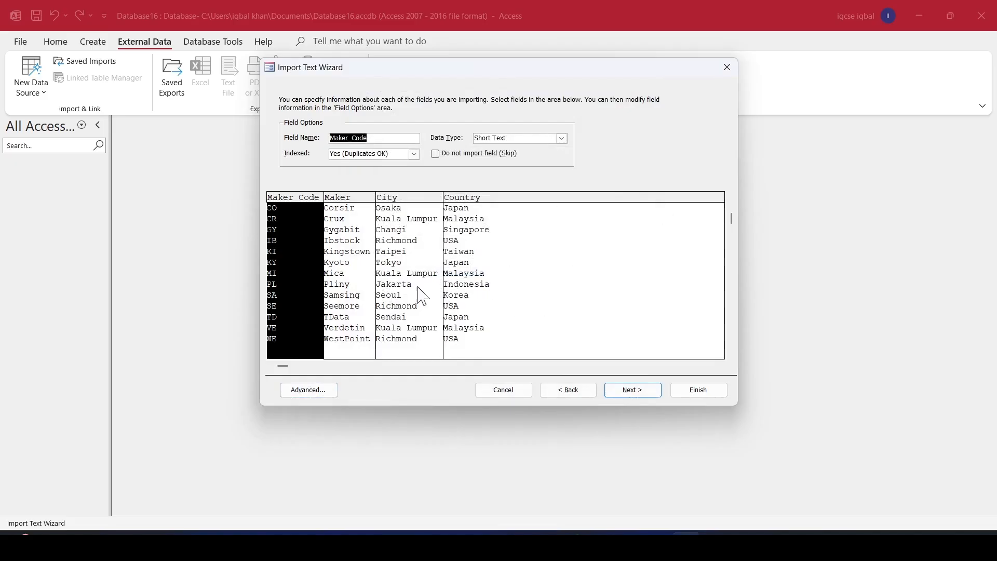
Set Maker_Code as the imported table's own primary key, checking the requirement in the exam paper PDF.
click(618, 389)
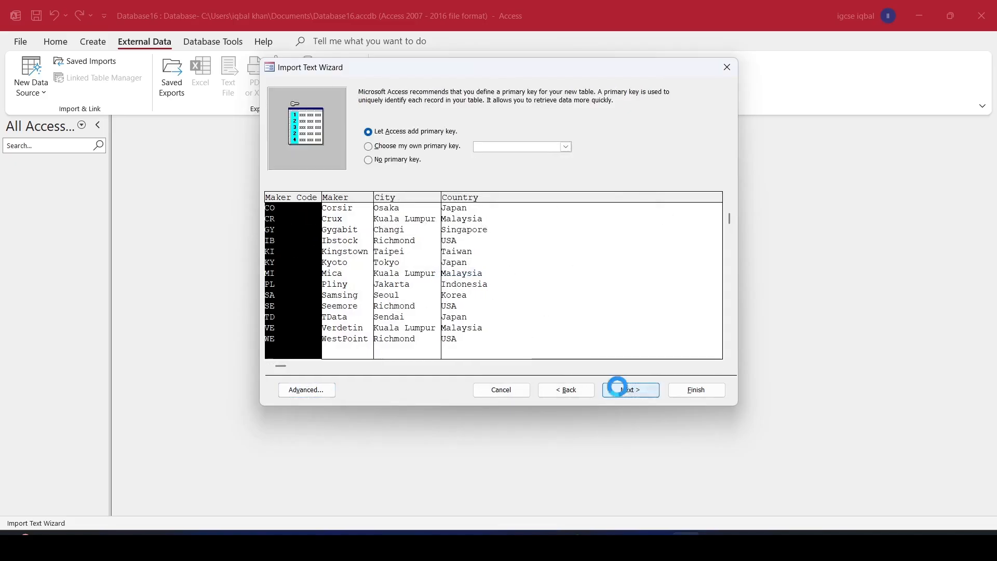
click(415, 146)
key(alt+Tab)
scroll(291, 384, down, 3)
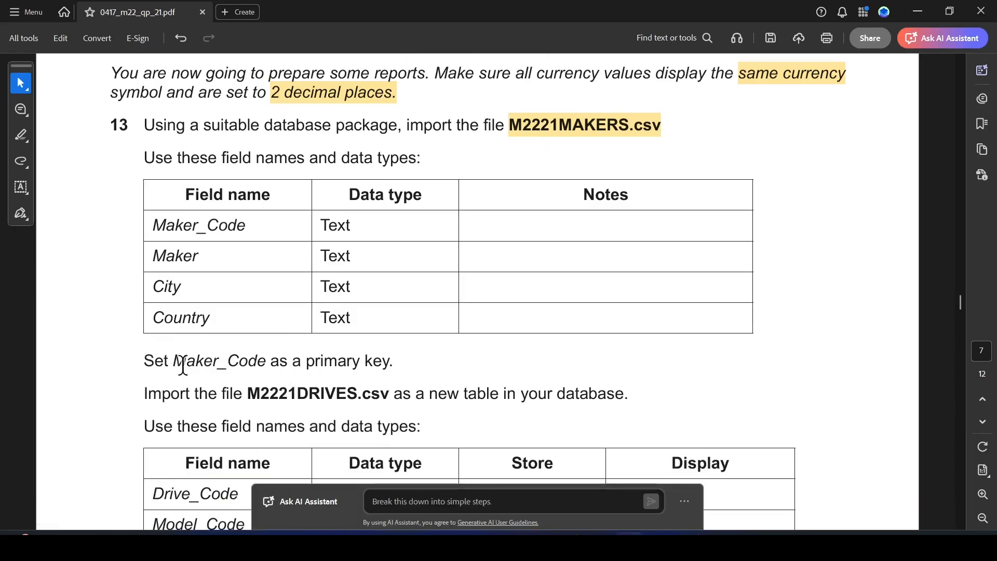
drag(173, 361, 266, 362)
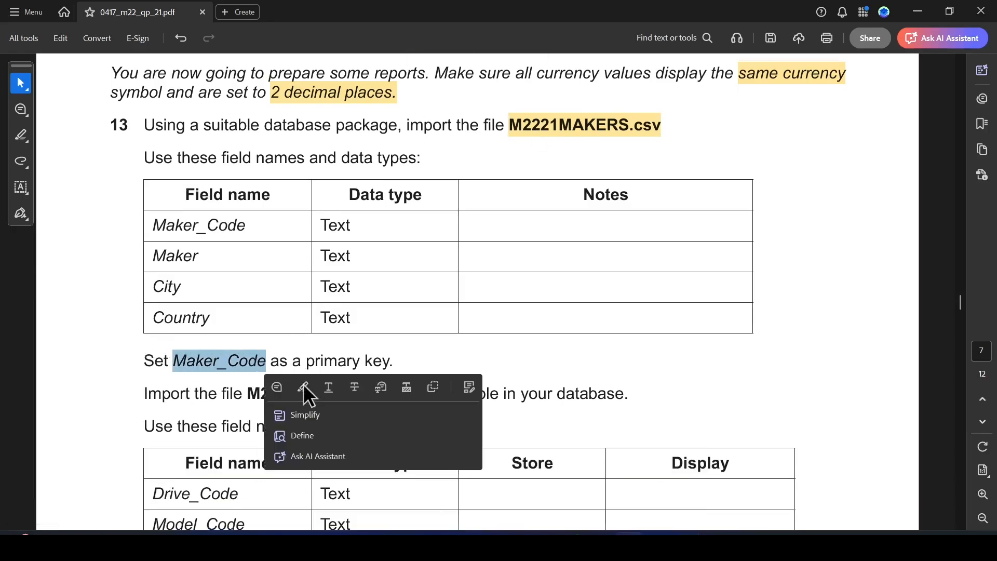
key(alt+Tab)
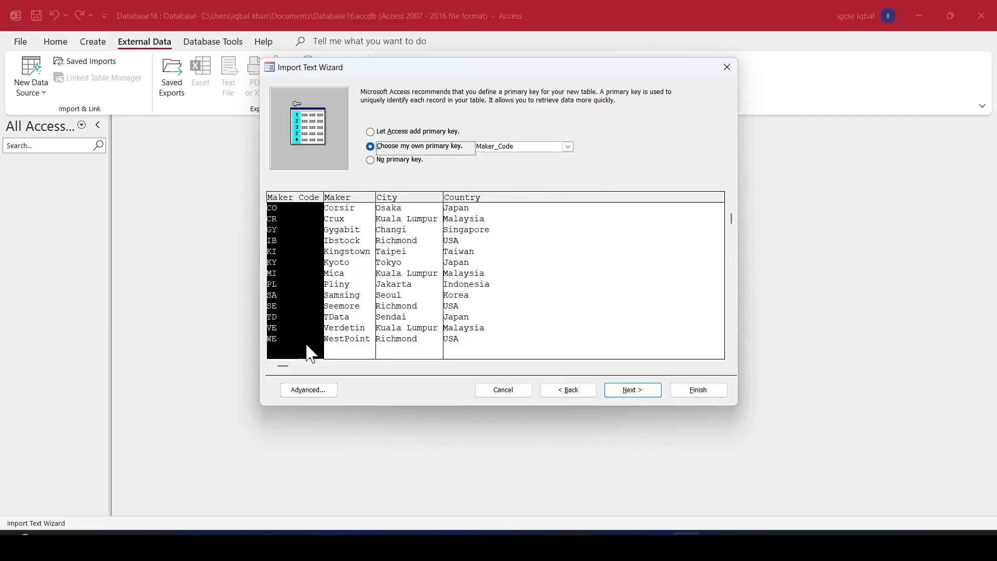
click(640, 393)
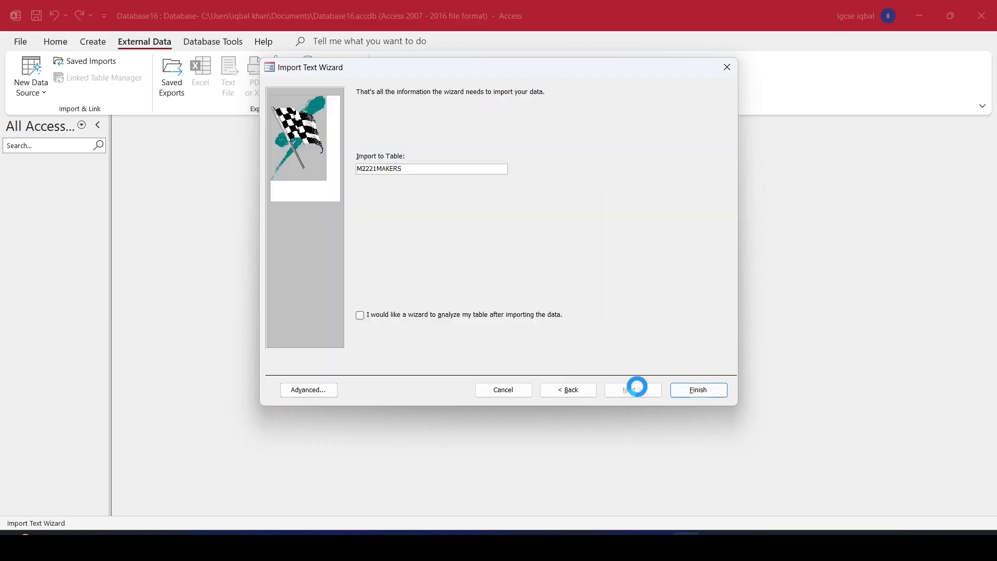
Finish the import into the M2221MAKERS table without saving the import steps, and open the table in Design view.
click(702, 392)
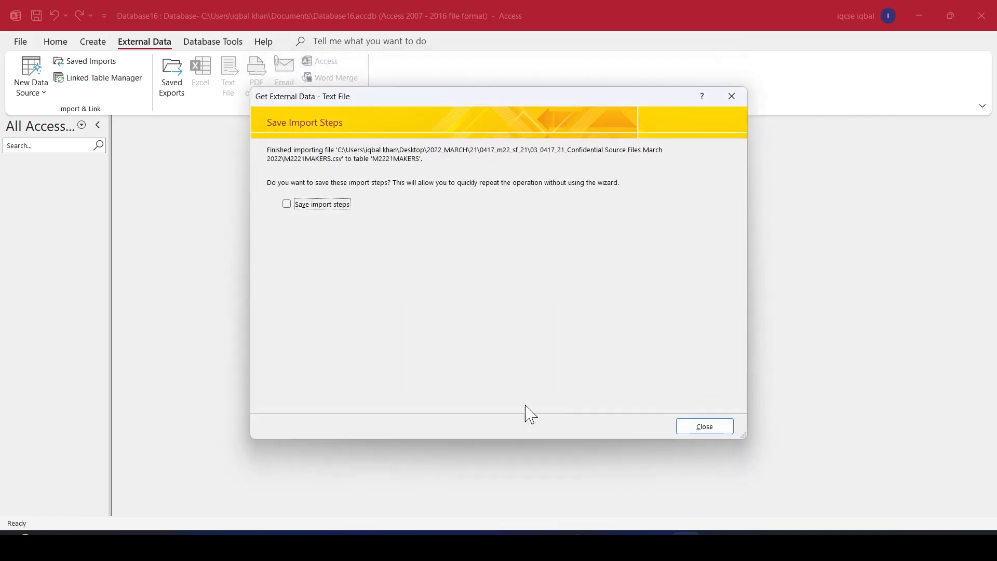
click(704, 426)
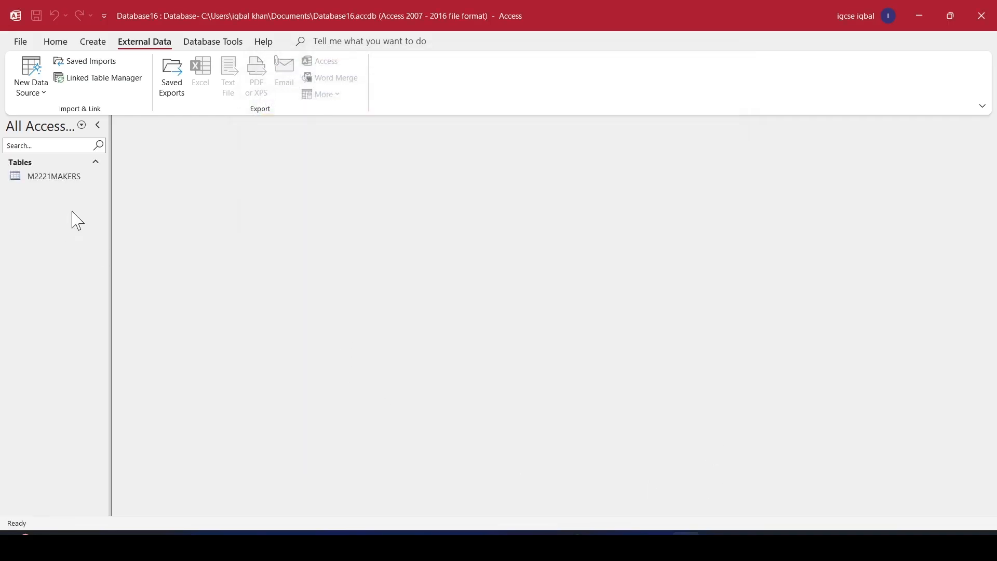
right_click(73, 177)
click(103, 205)
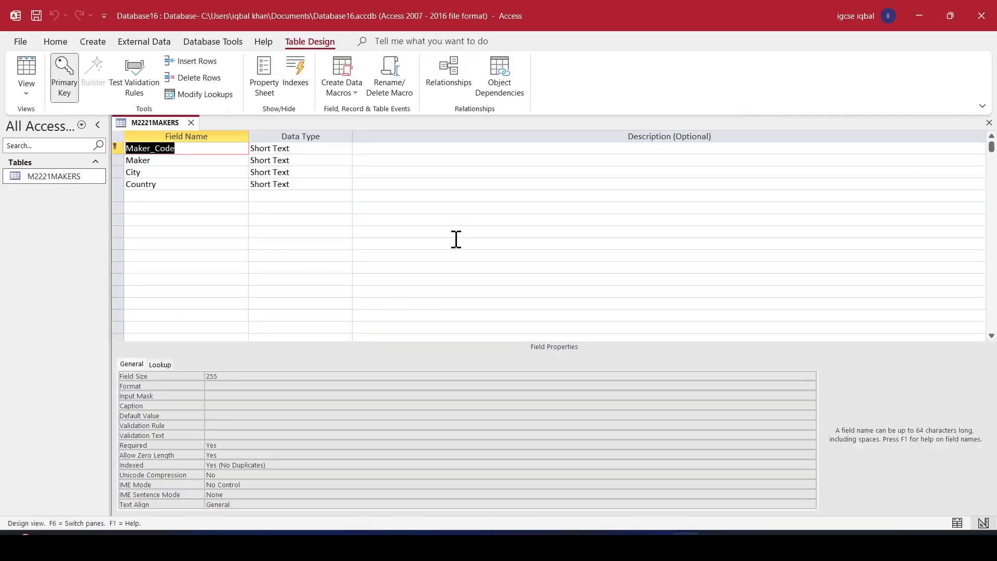
Switch to the exam paper PDF and highlight the next file name to import, M2221DRIVES.csv.
key(alt+Tab)
key(alt+Tab)
key(alt+Tab)
scroll(356, 359, down, 4)
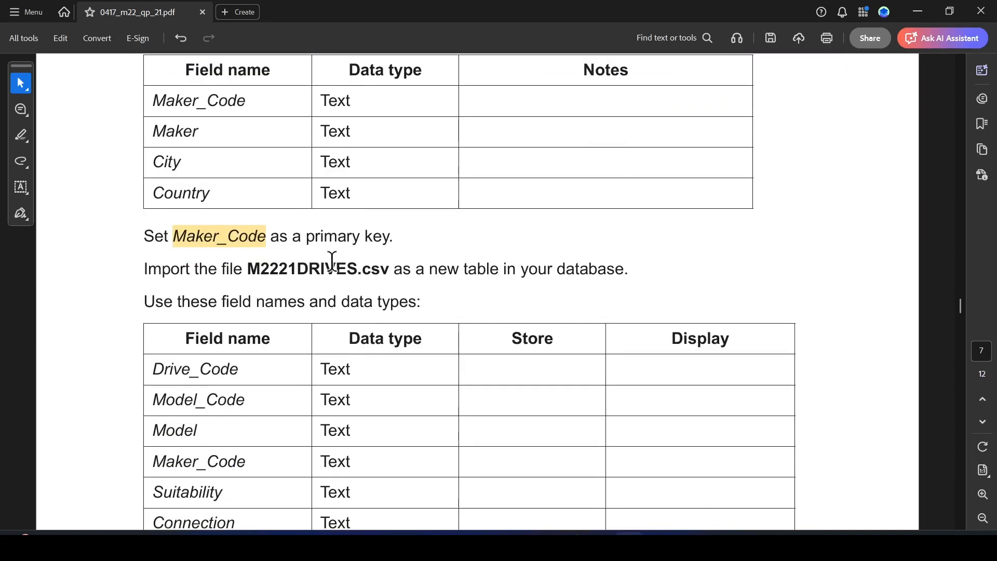
scroll(472, 234, down, 3)
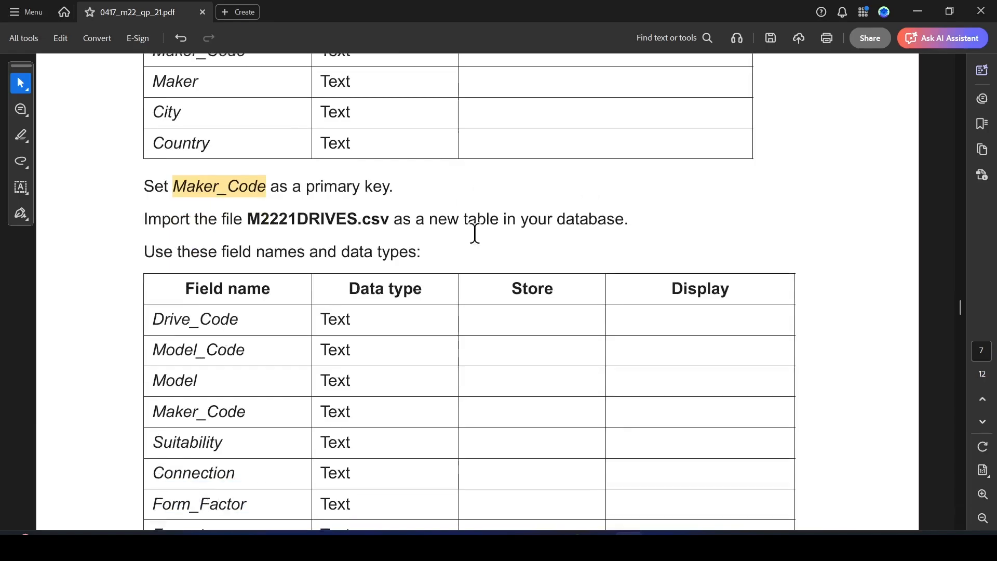
double_click(243, 169)
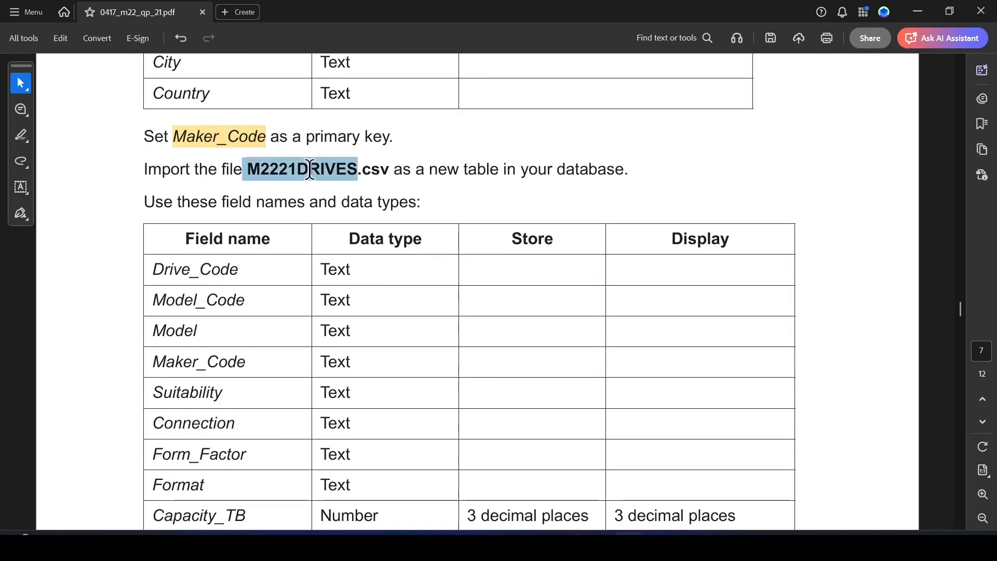
drag(327, 169, 388, 170)
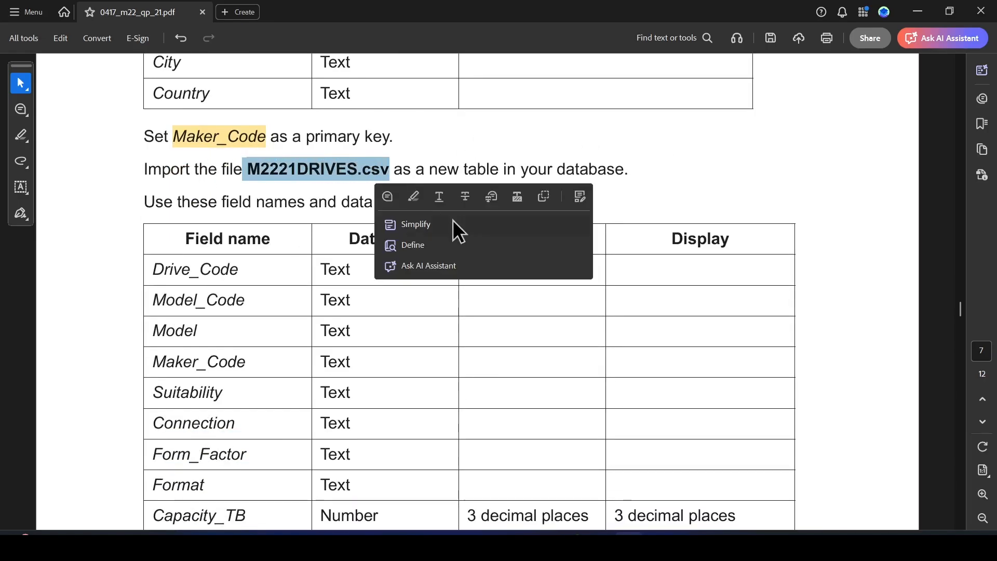
click(417, 195)
Return to Access and close the M2221MAKERS table.
key(alt+Tab)
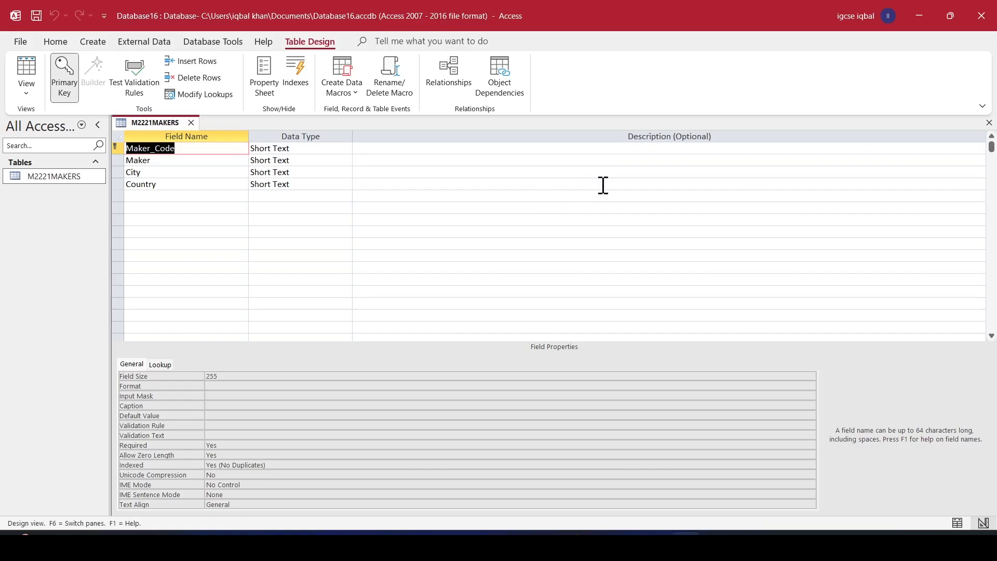
right_click(162, 125)
click(204, 136)
right_click(174, 131)
click(205, 146)
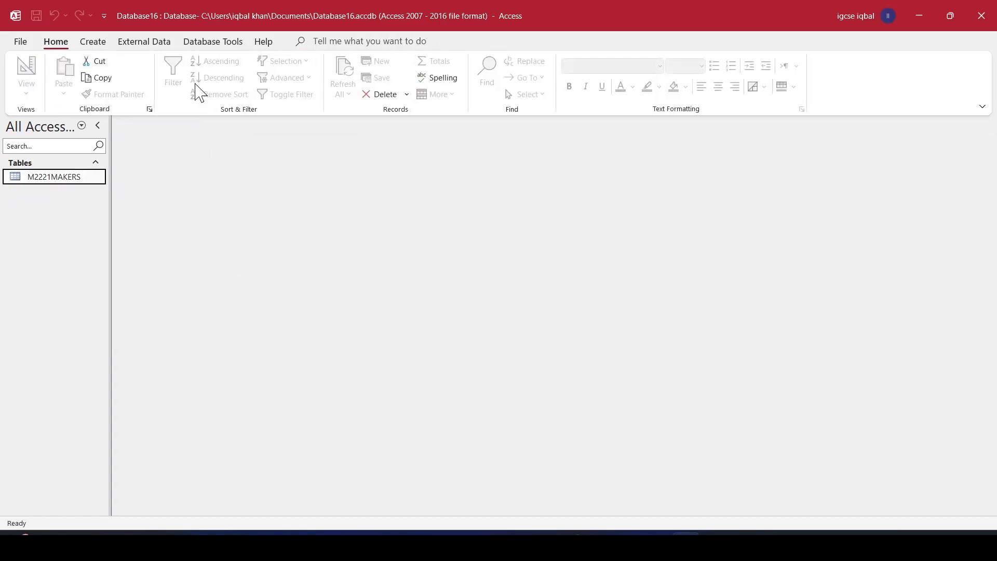
Start a text file import into a new table with M2221DRIVES.csv as the source file.
click(145, 43)
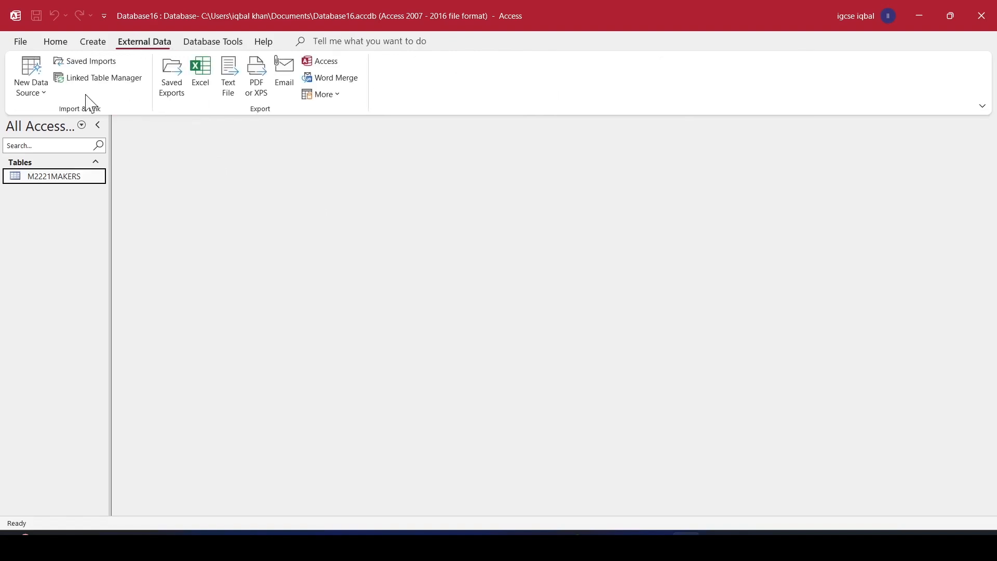
click(43, 94)
mouse_move(104, 122)
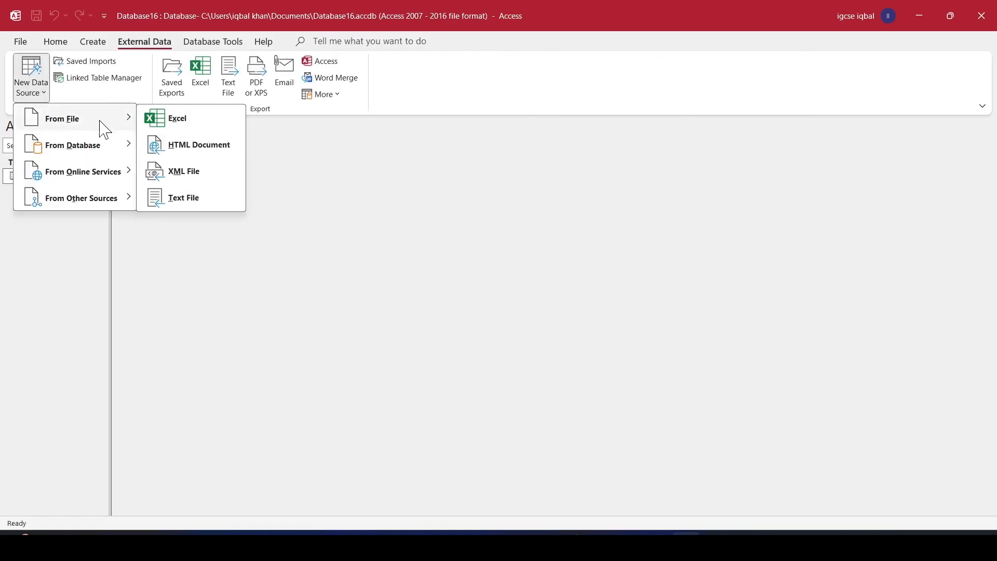
click(196, 207)
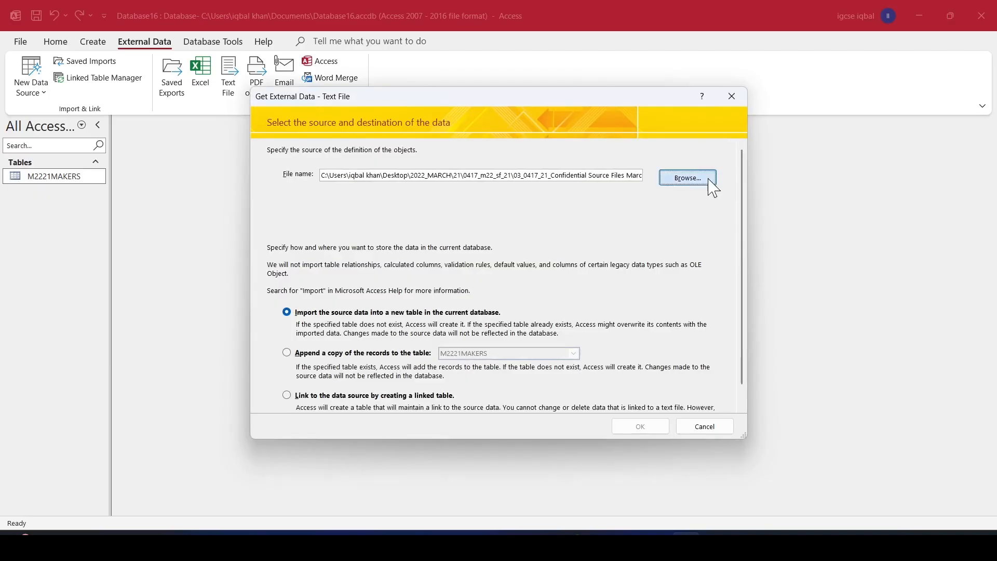
click(710, 182)
click(414, 208)
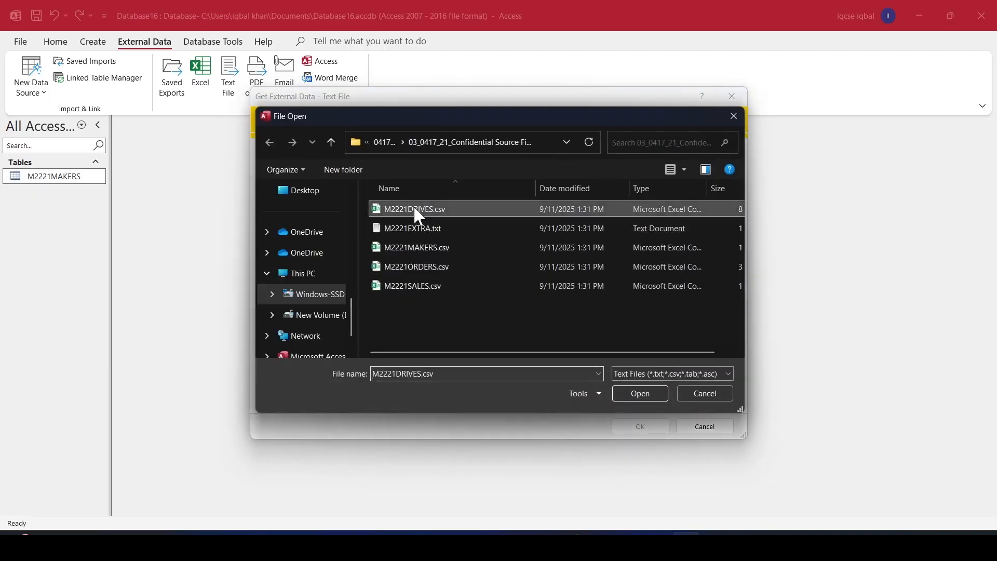
click(643, 392)
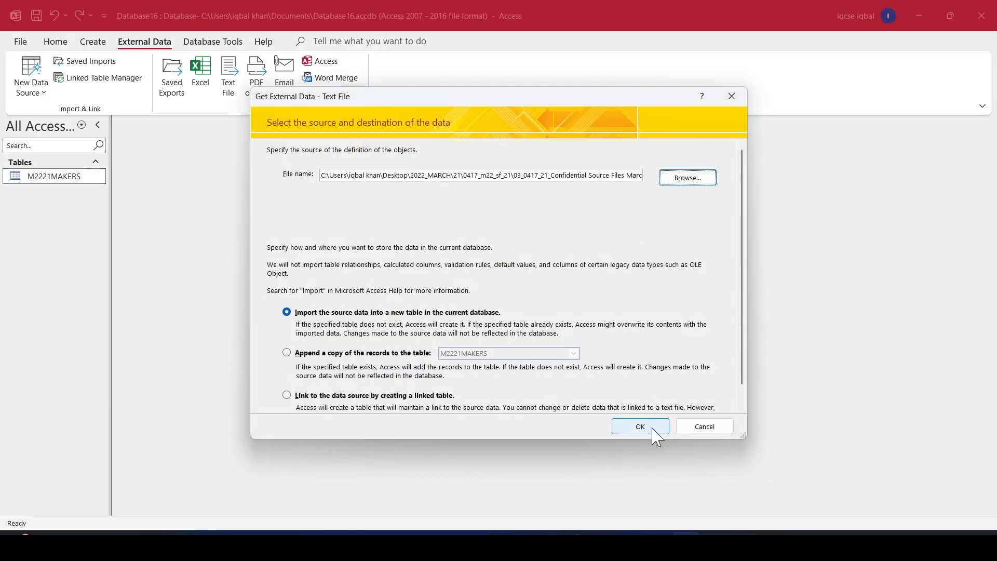
click(652, 430)
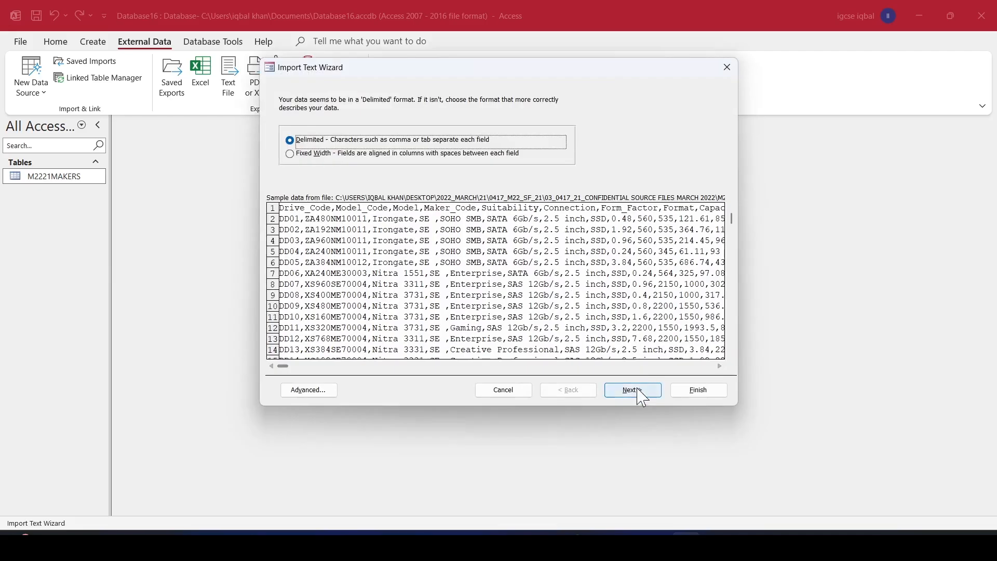
Import the drives data as comma-delimited text with the first row as field names.
click(632, 389)
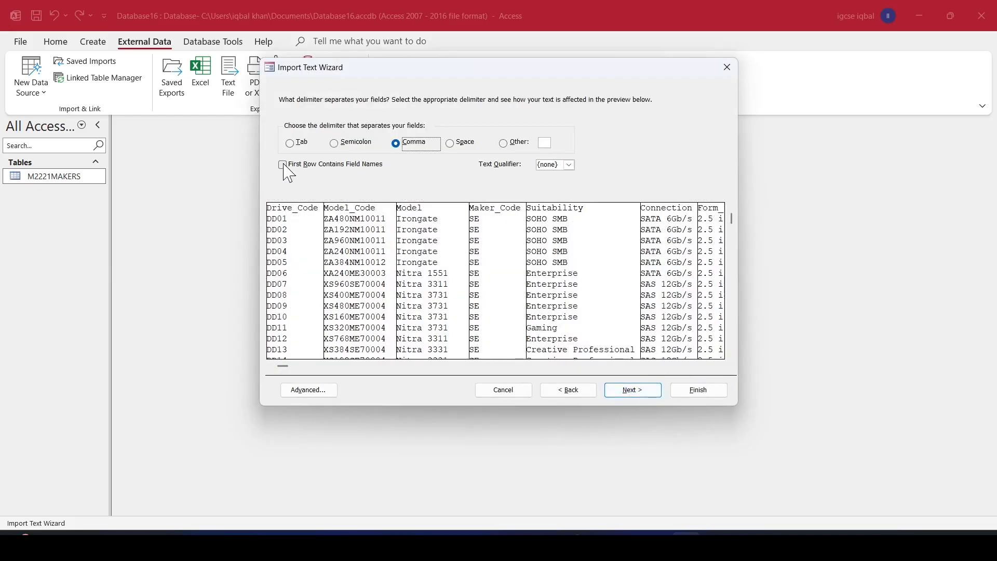
click(283, 165)
click(630, 390)
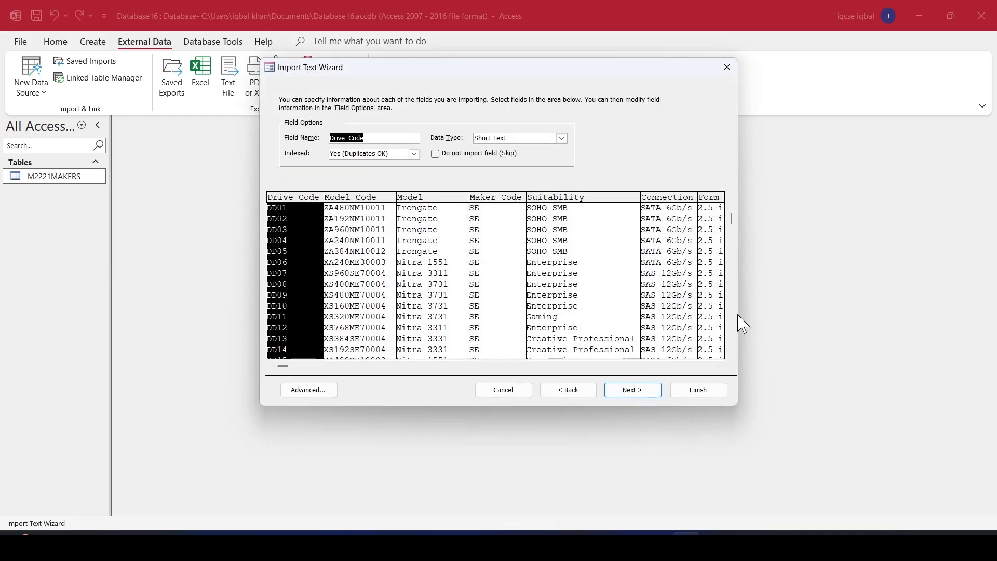
In the exam paper PDF, highlight Drive_Code in the primary key instruction and review the required field names and data types.
key(alt+Tab)
scroll(490, 294, down, 5)
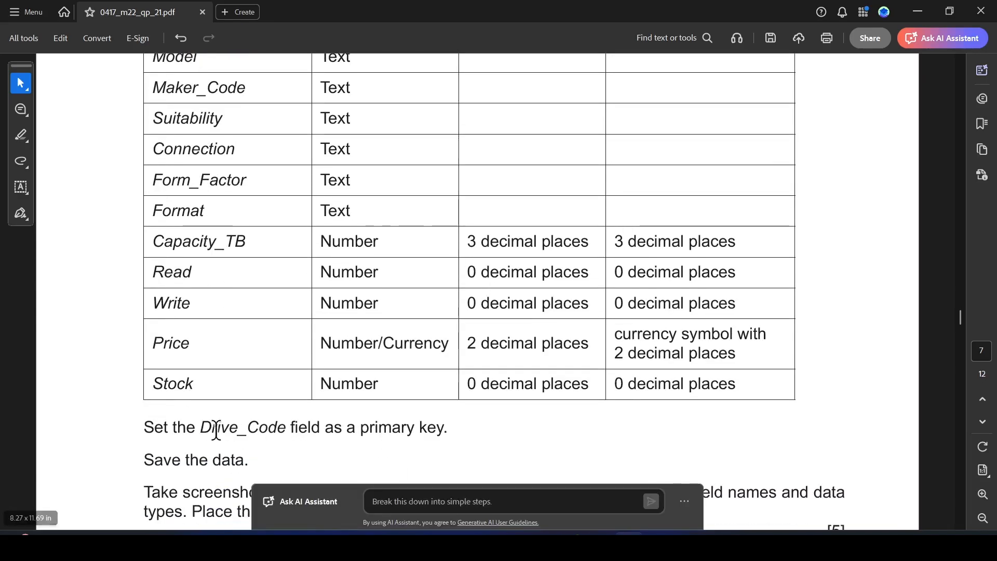
drag(211, 427, 285, 428)
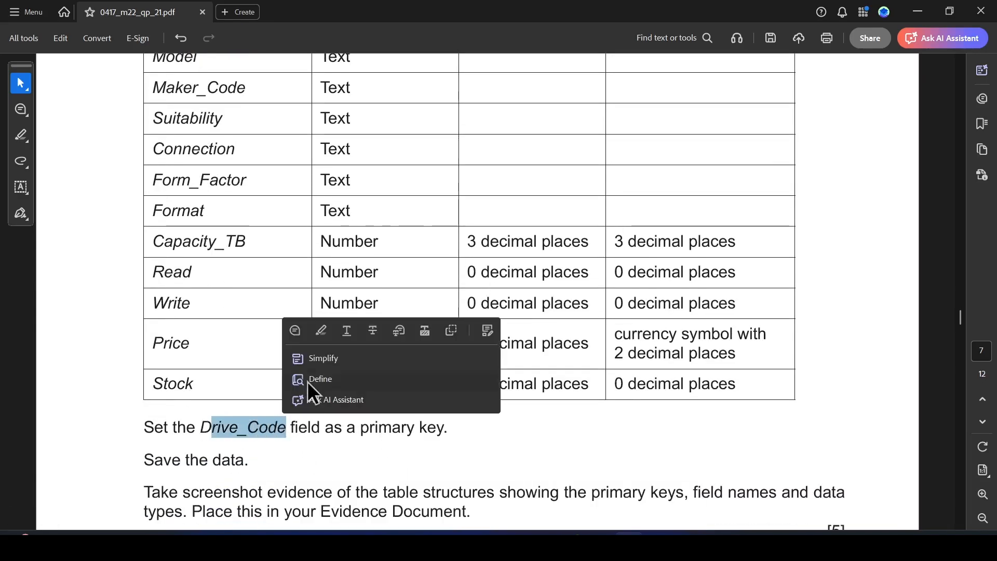
click(322, 331)
scroll(390, 332, up, 2)
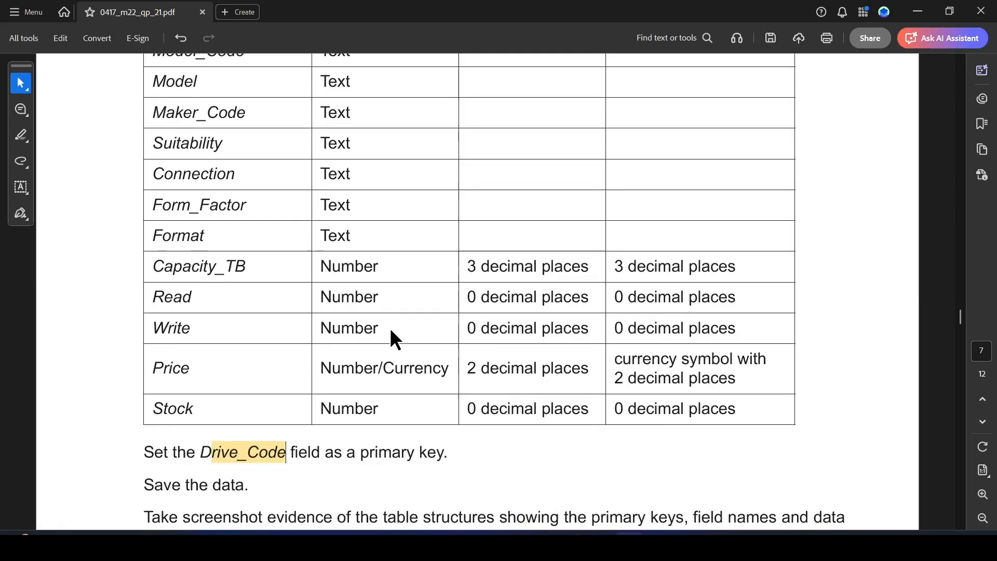
scroll(413, 332, down, 2)
scroll(410, 341, up, 3)
scroll(409, 341, down, 5)
key(alt+Tab)
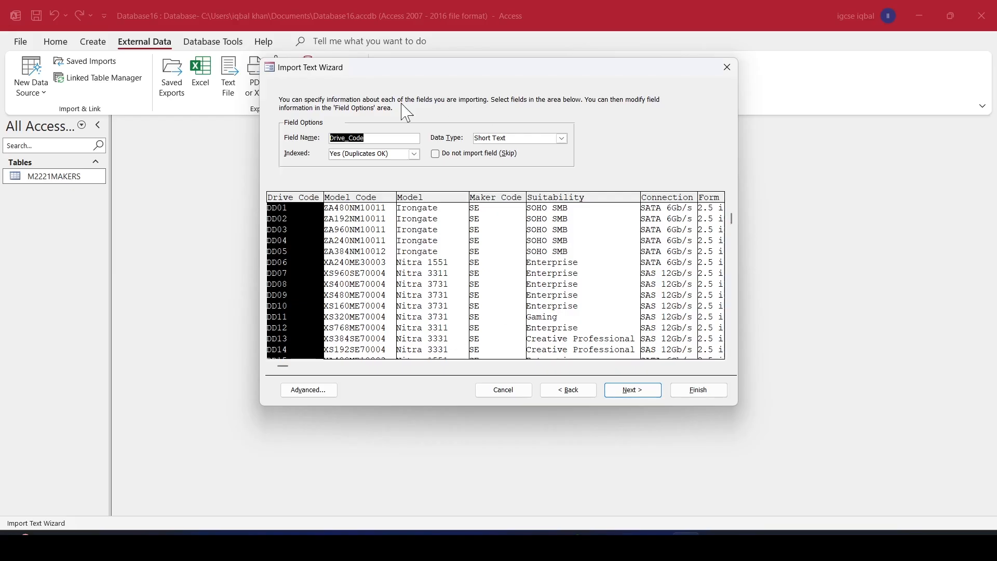
Set the M2221DRIVES import specification's date order to DMY and recheck the field table in the exam paper.
click(306, 390)
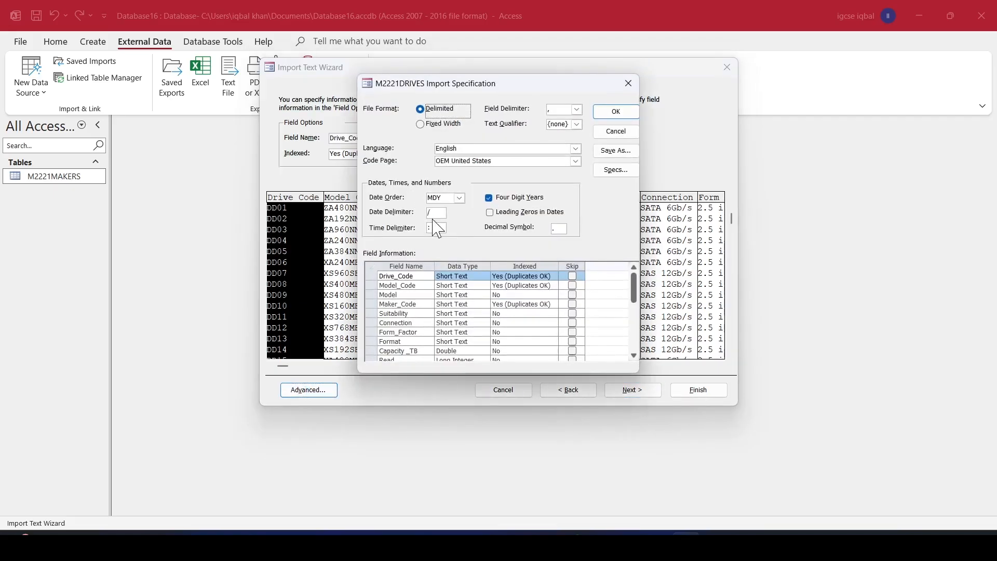
click(459, 198)
click(441, 208)
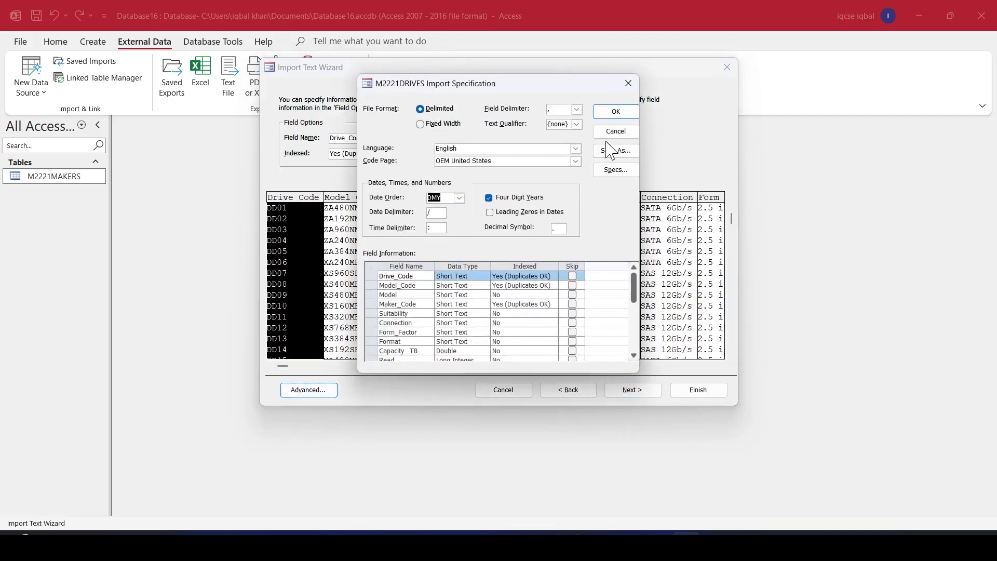
click(616, 111)
key(alt+Tab)
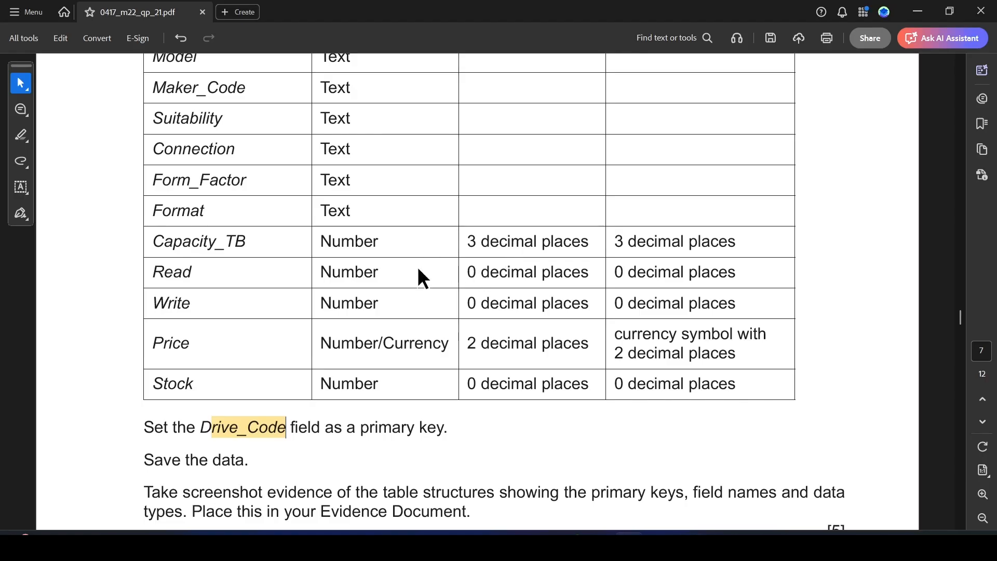
scroll(218, 319, up, 3)
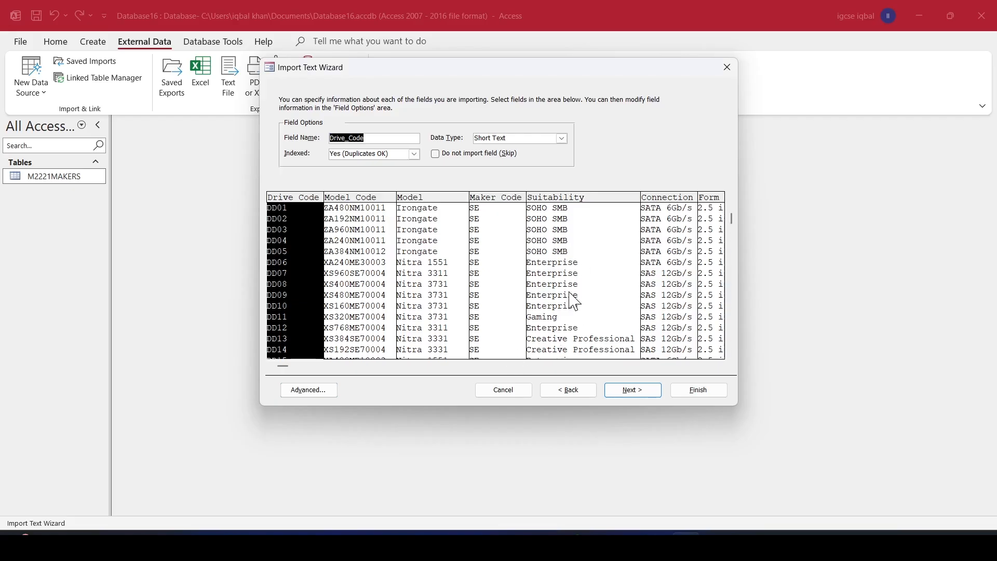
Choose Drive_Code as the table's own primary key, checking the requirement in the exam paper PDF.
click(659, 391)
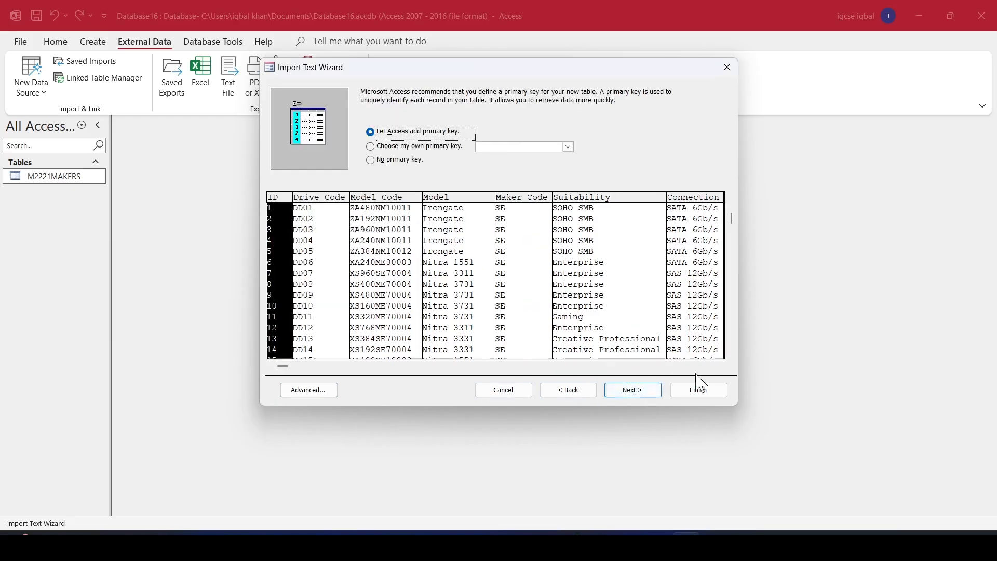
click(445, 145)
key(alt+Tab)
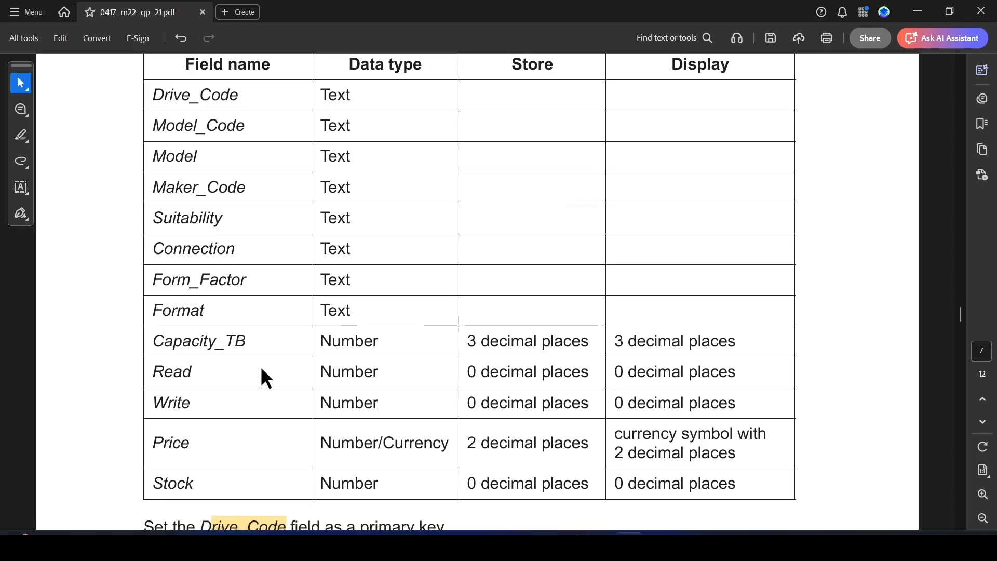
scroll(311, 353, down, 3)
key(alt+Tab)
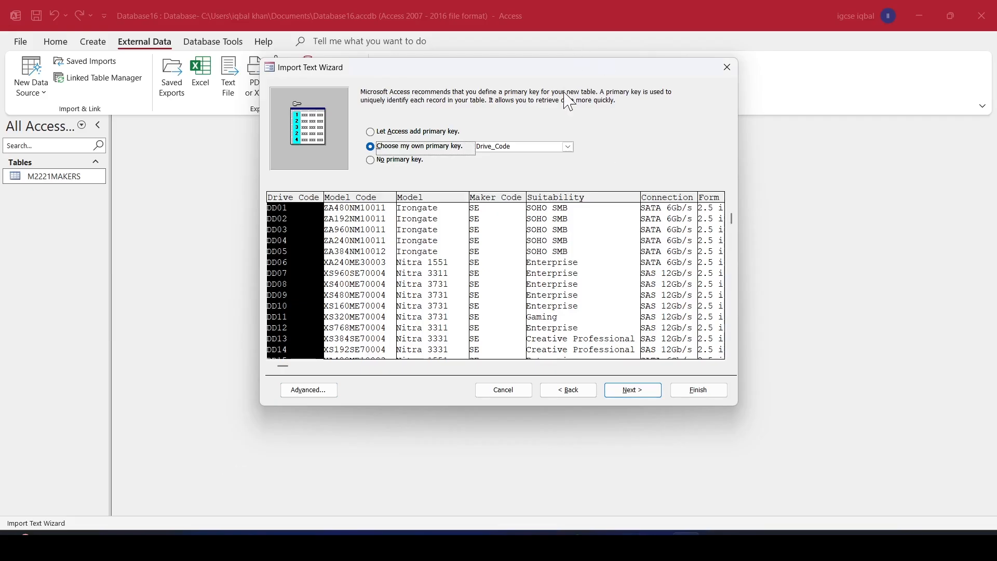
Finish the import into a table named M2221DRIVES without saving the import steps.
click(628, 393)
click(696, 391)
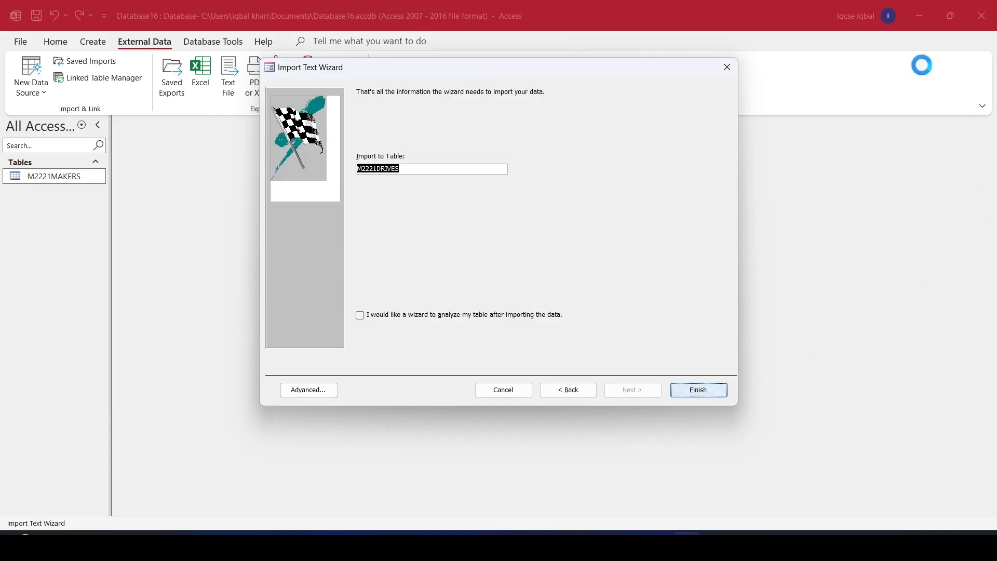
click(703, 426)
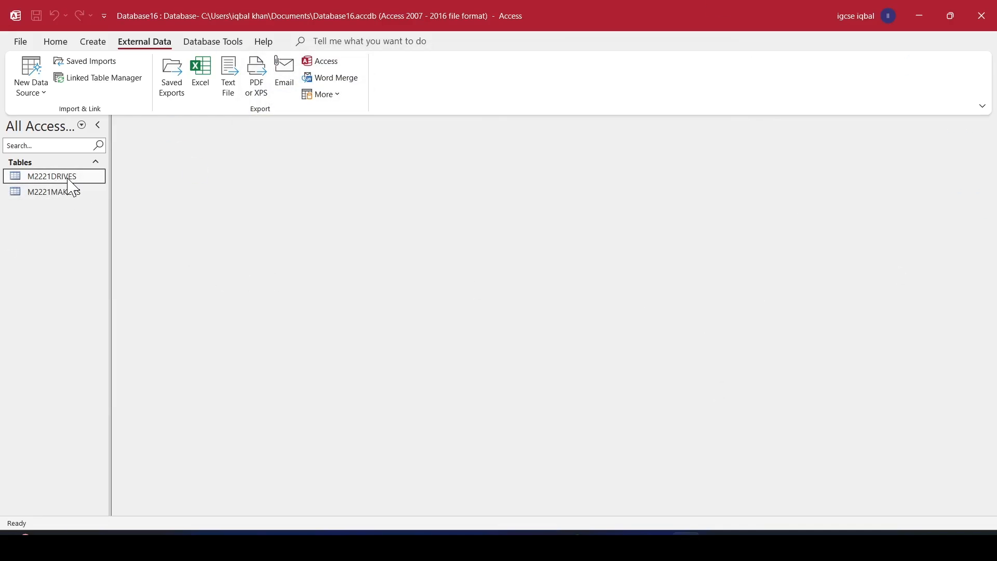
Open M2221DRIVES in Design view and check the required data types and decimal places in the exam paper.
right_click(71, 185)
click(117, 205)
key(alt+Tab)
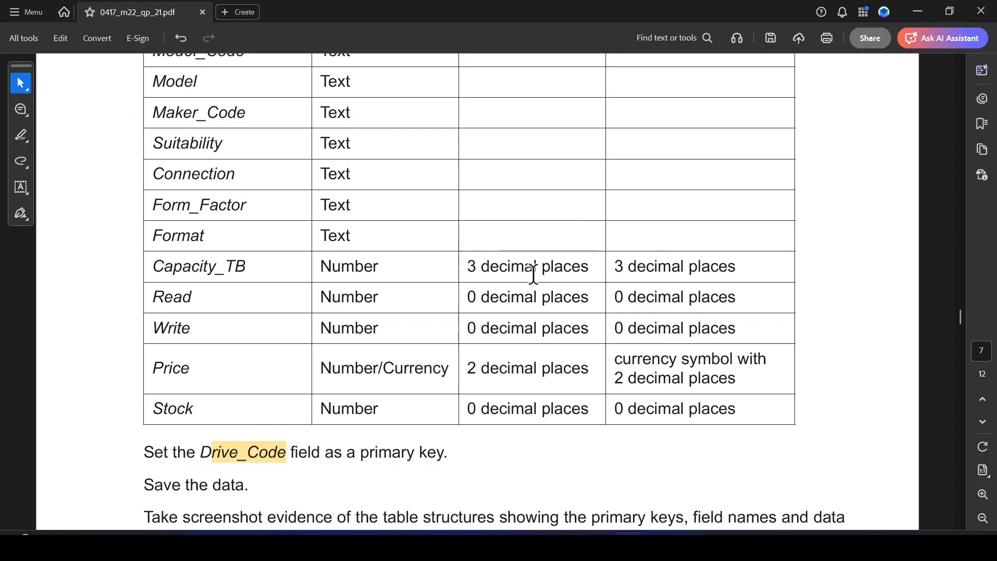
scroll(533, 274, down, 3)
scroll(534, 262, up, 4)
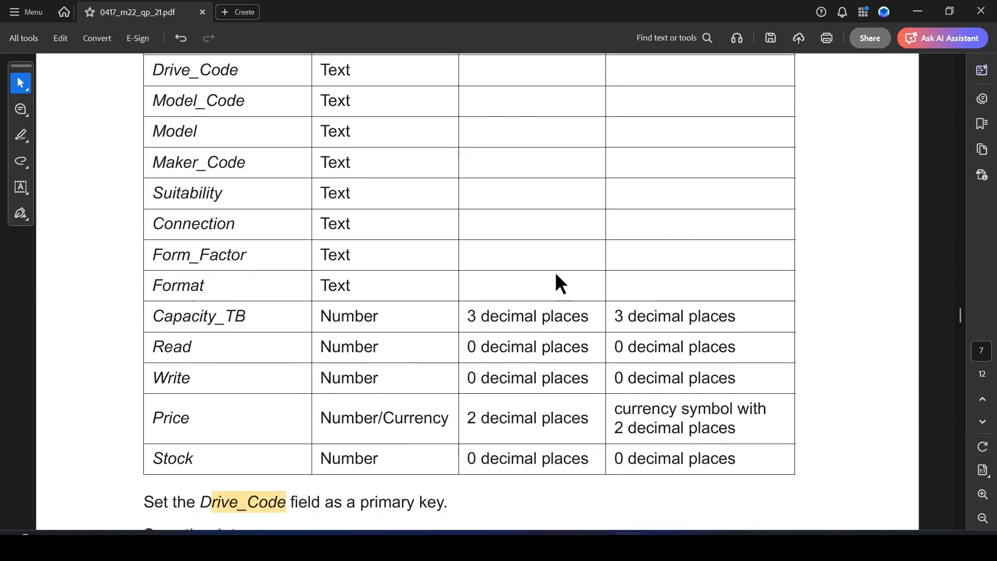
scroll(555, 283, up, 1)
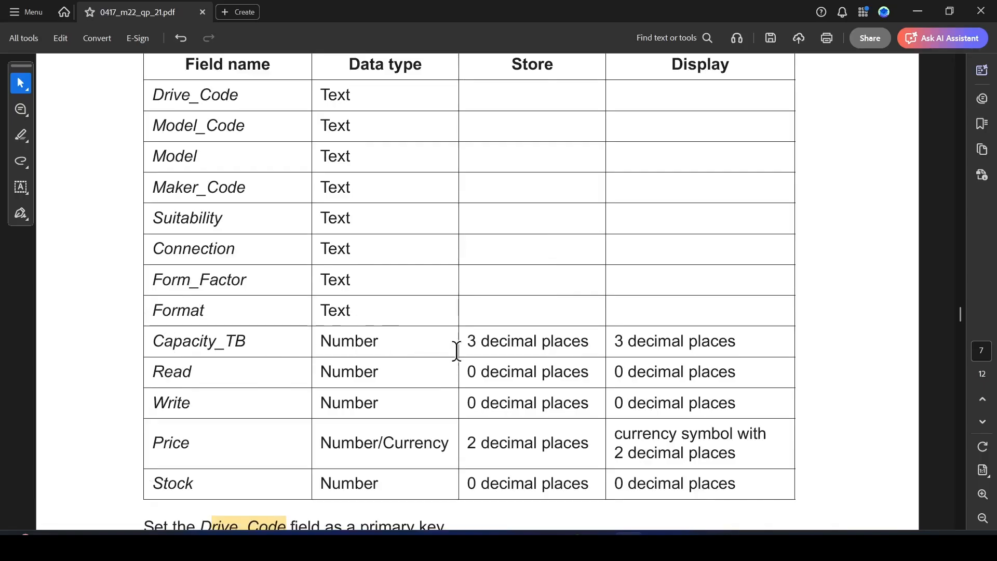
key(alt+Tab)
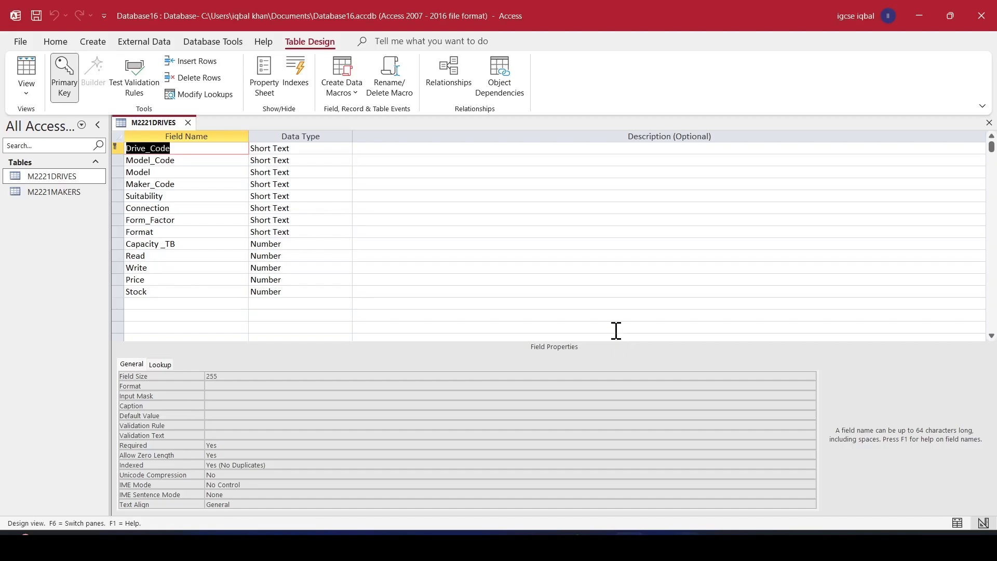
Set the Capacity_TB field's decimal places to 3 and check the Read and Write requirements in the exam paper.
click(287, 243)
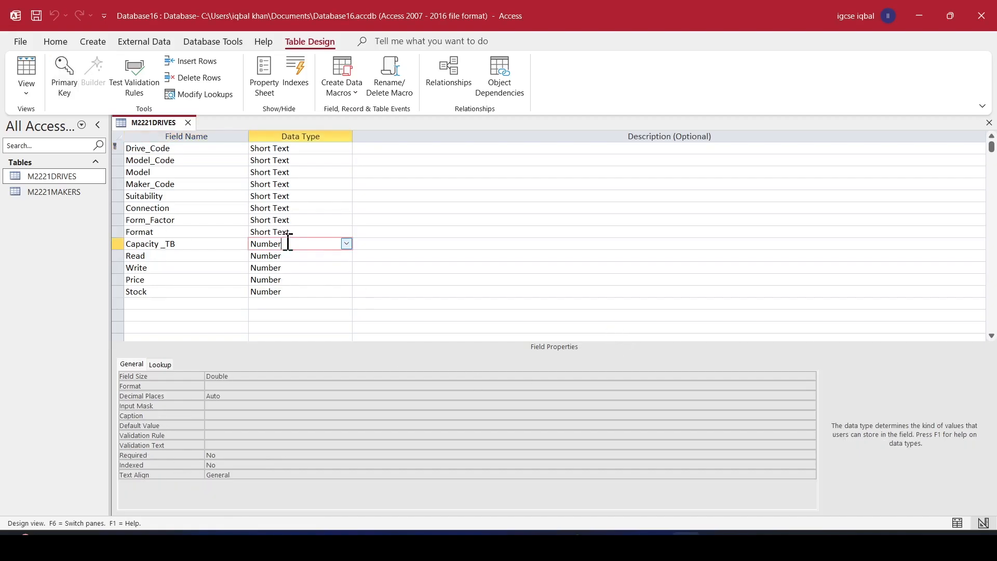
click(226, 395)
text(3)
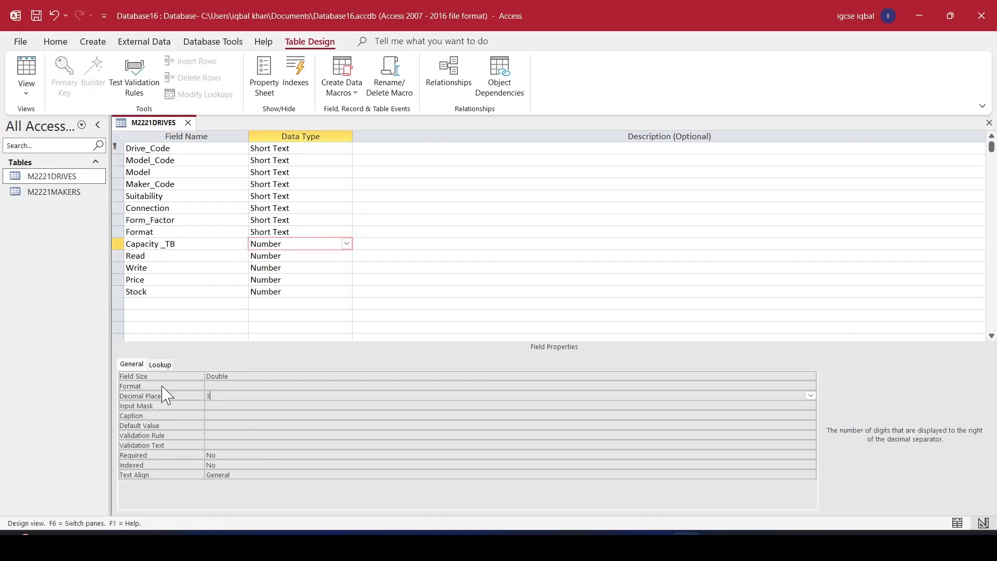
key(alt+Tab)
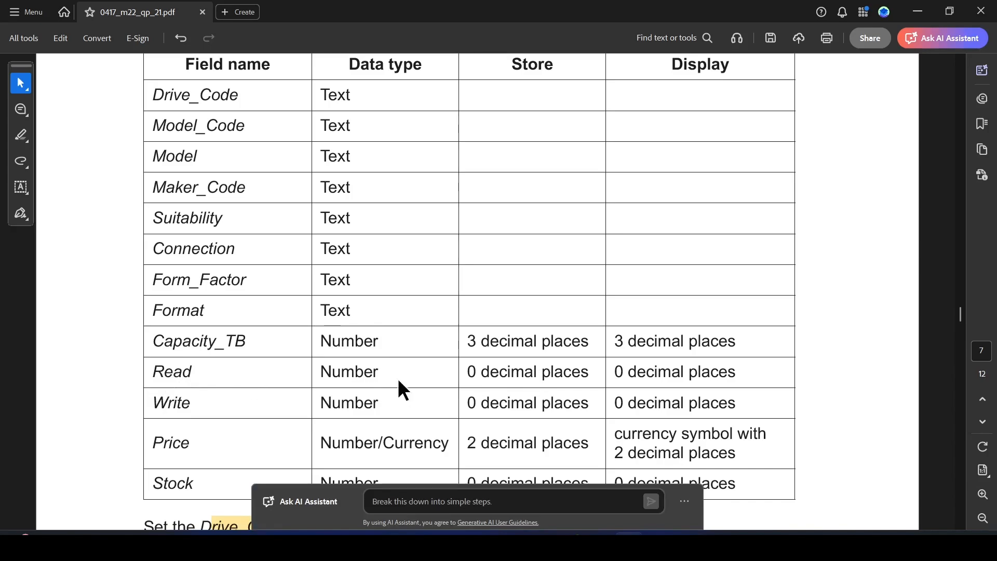
key(alt+Tab)
click(266, 406)
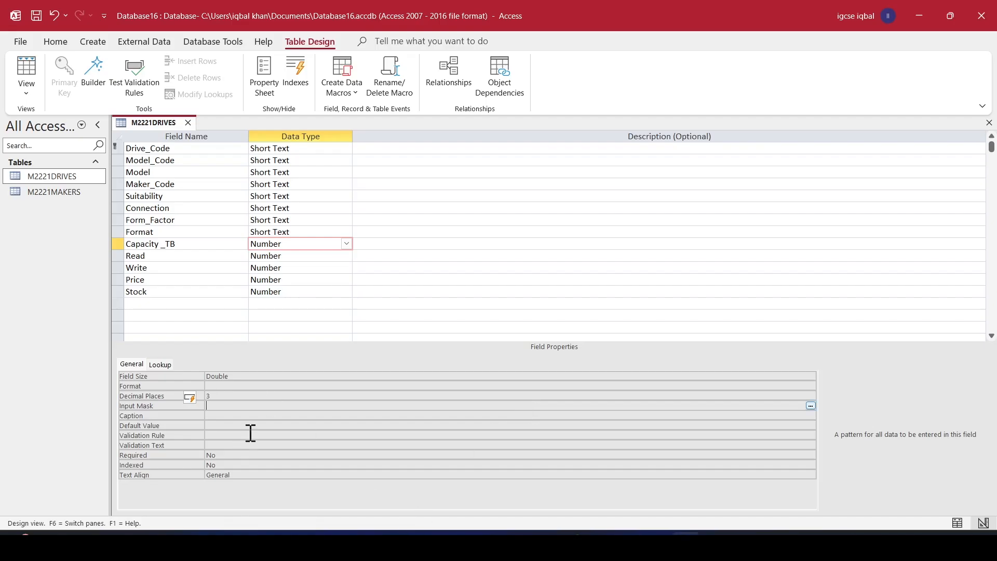
Set the decimal places of the Read and Write fields to 0, then check the Price requirement in the exam paper.
click(291, 256)
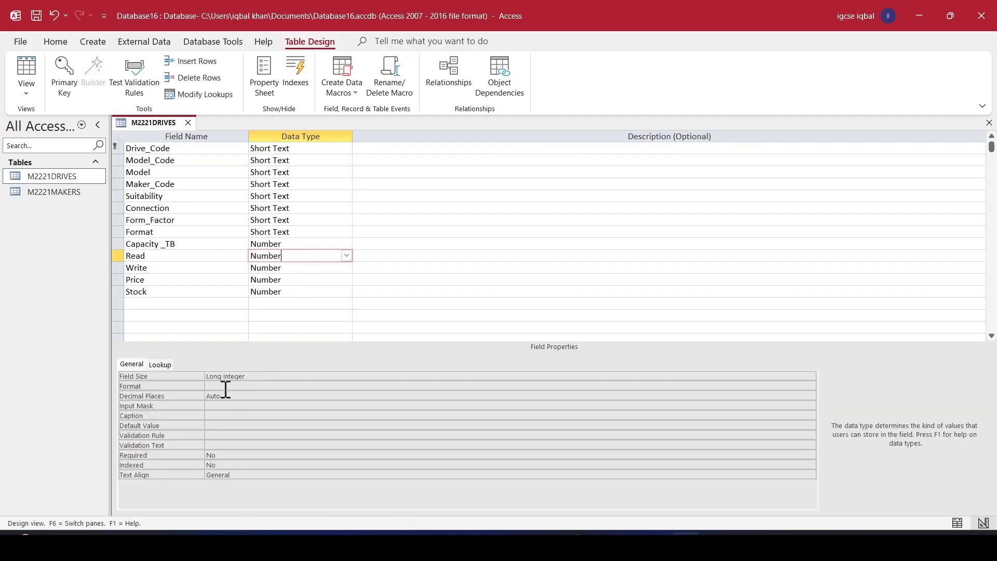
click(227, 399)
text(0)
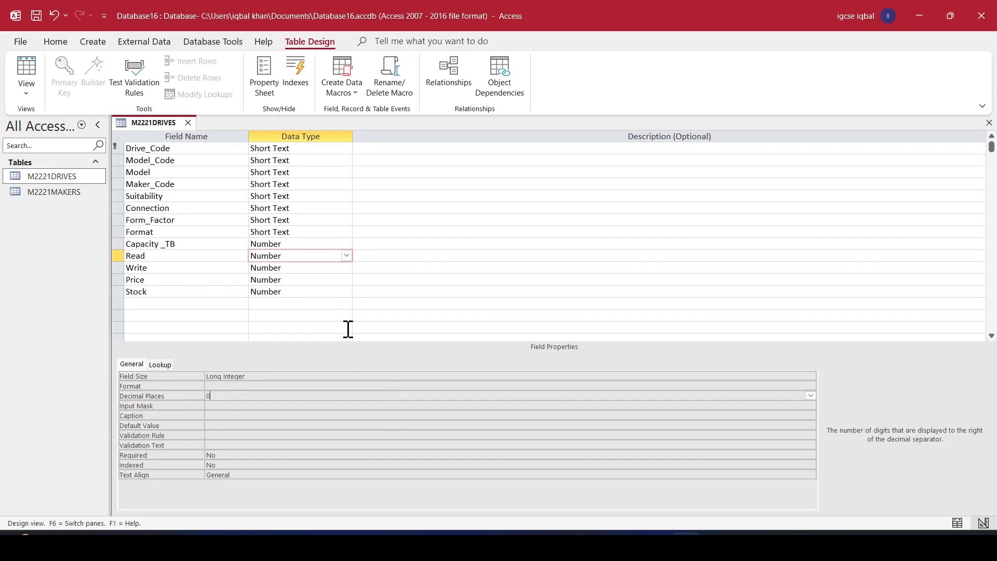
key(Return)
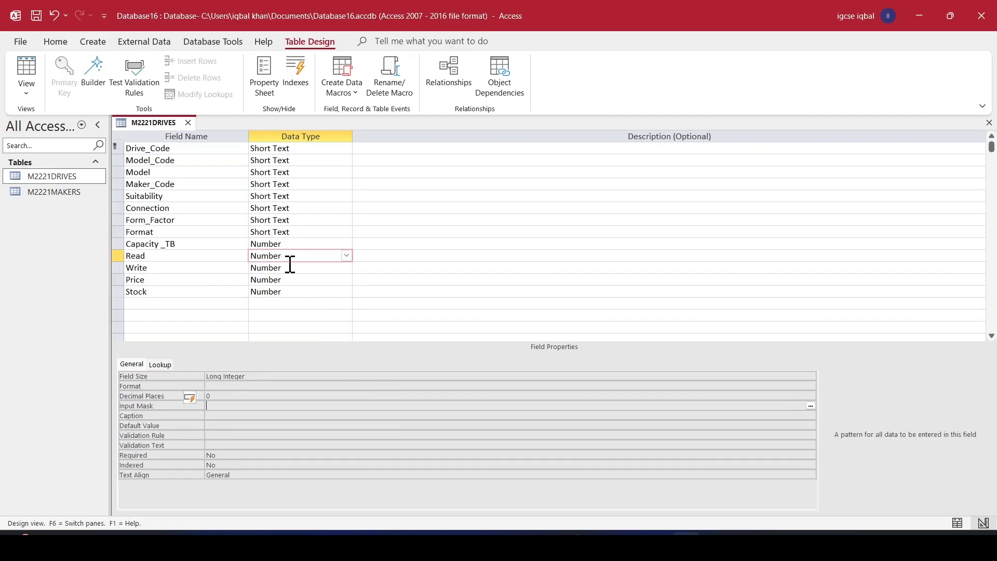
click(290, 267)
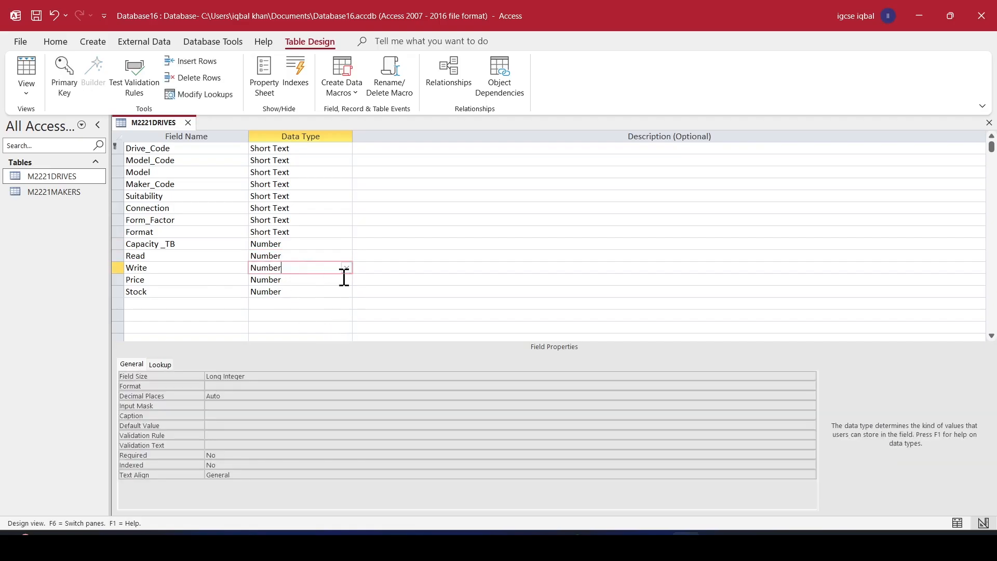
click(239, 395)
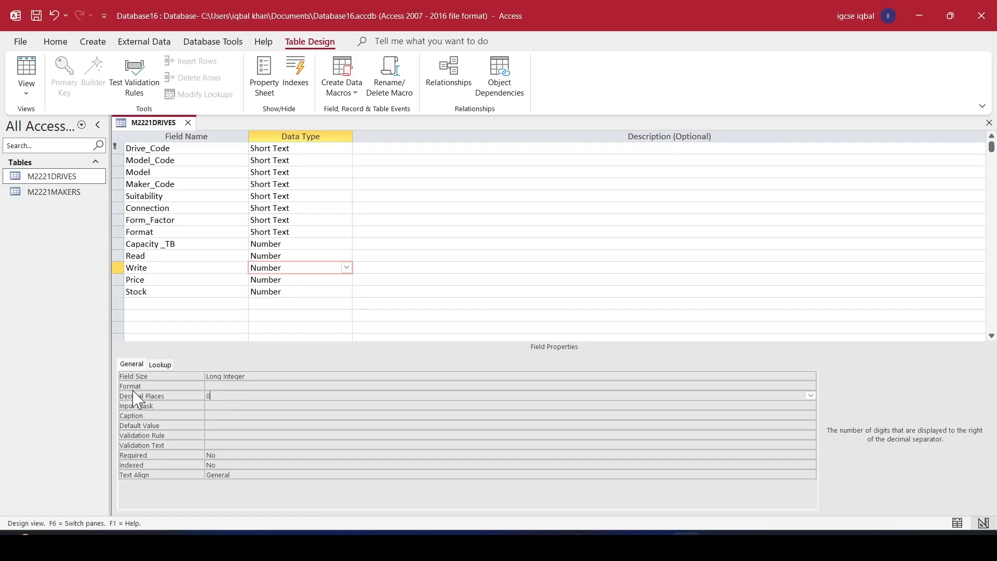
text(0)
key(alt+Tab)
scroll(441, 418, down, 2)
scroll(440, 417, down, 1)
key(alt+Tab)
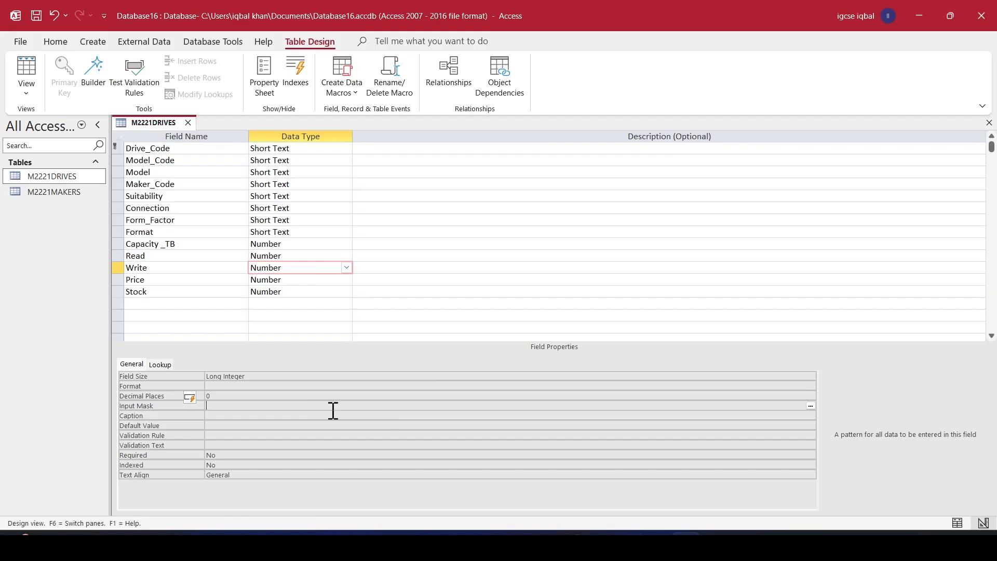
Set the Price field's decimal places to 2.
click(293, 280)
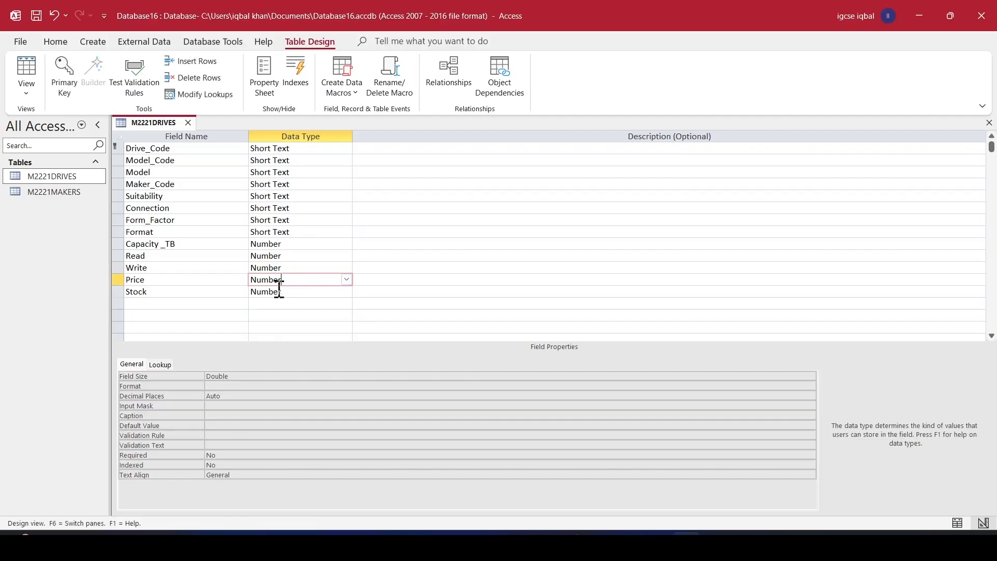
double_click(243, 394)
text(2)
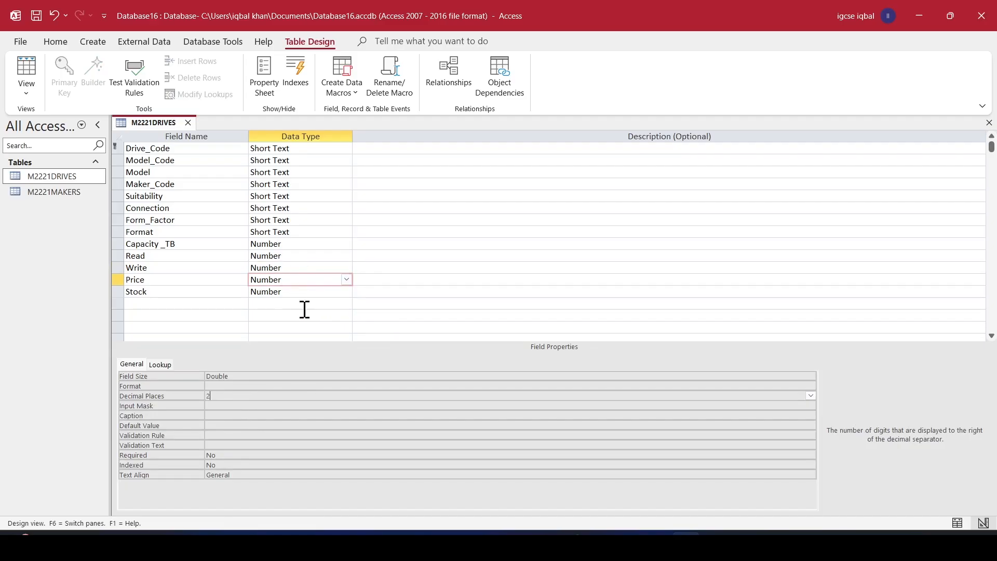
Highlight the Price field's Number/Currency data type in the exam paper and recheck the table design against the field table.
key(alt+Tab)
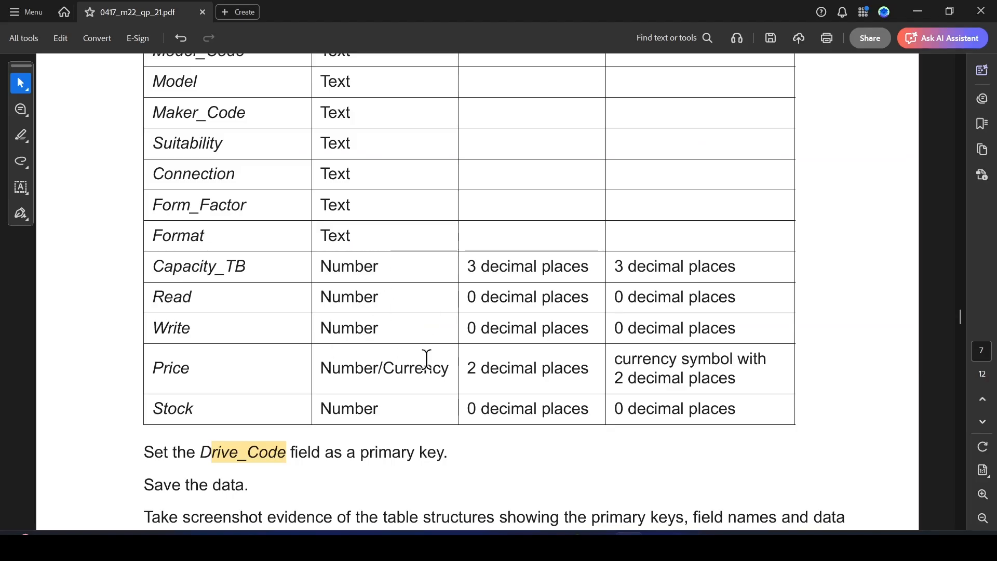
drag(318, 367, 445, 367)
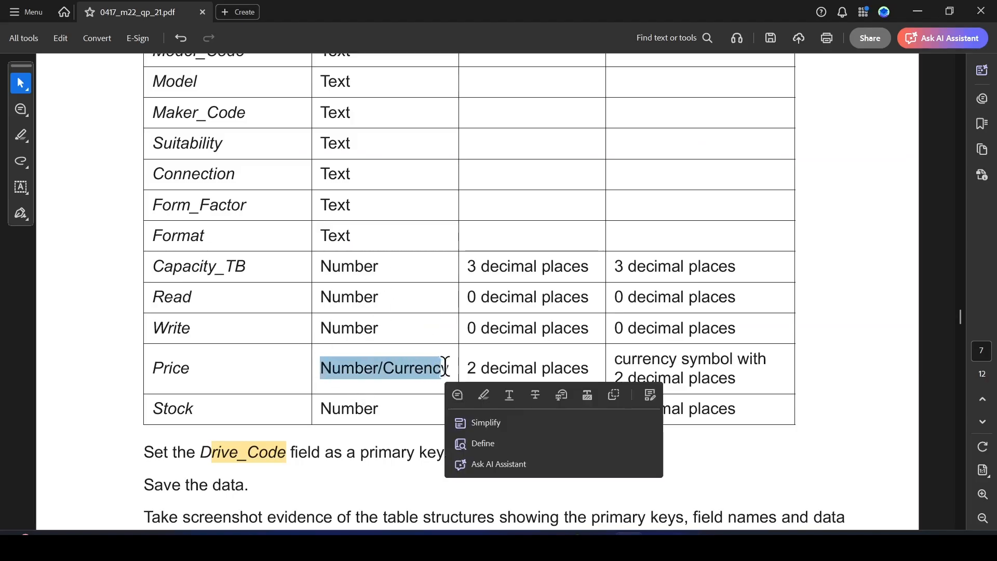
click(483, 390)
key(alt+Tab)
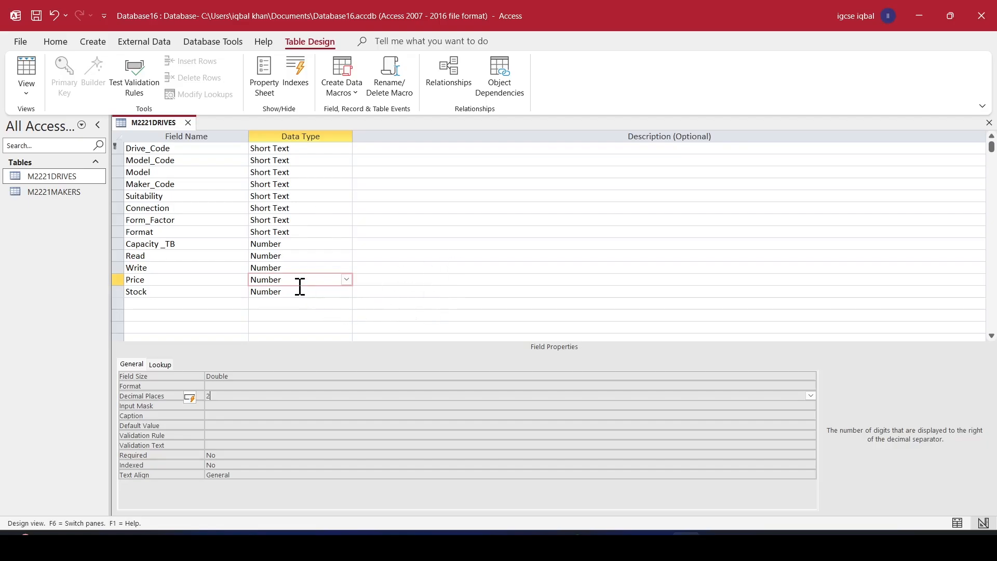
key(alt+Tab)
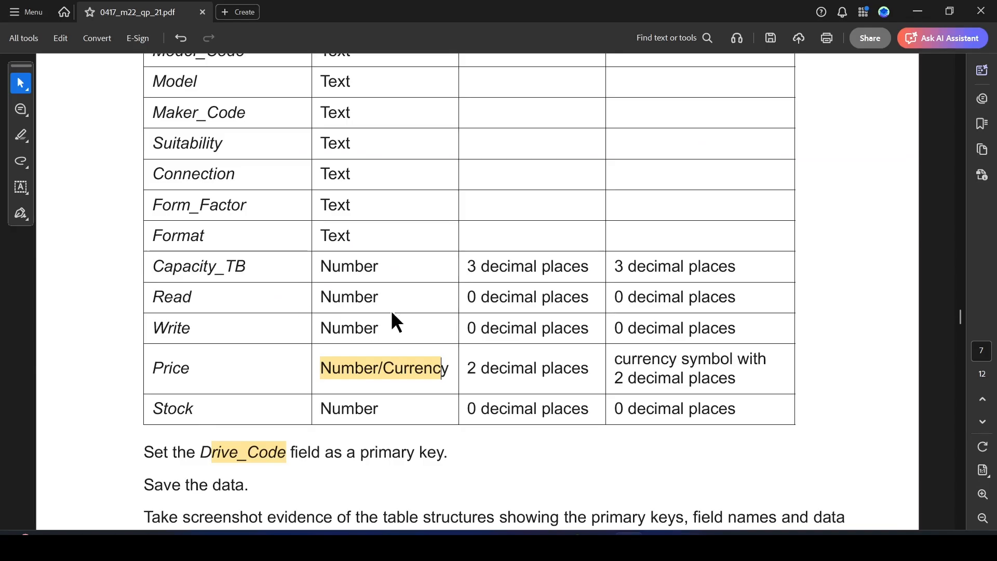
key(alt+Tab)
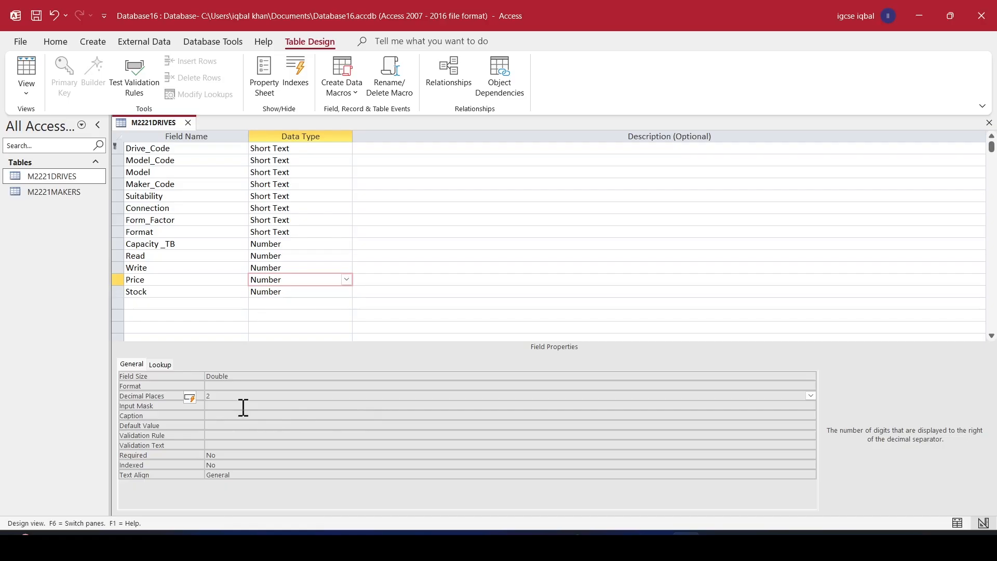
key(Return)
key(alt+Tab)
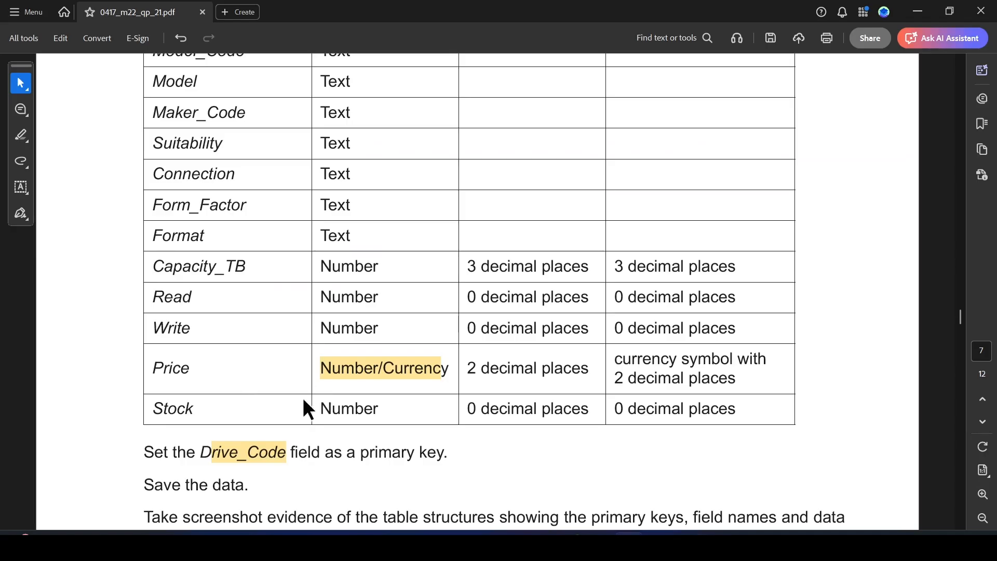
key(alt+Tab)
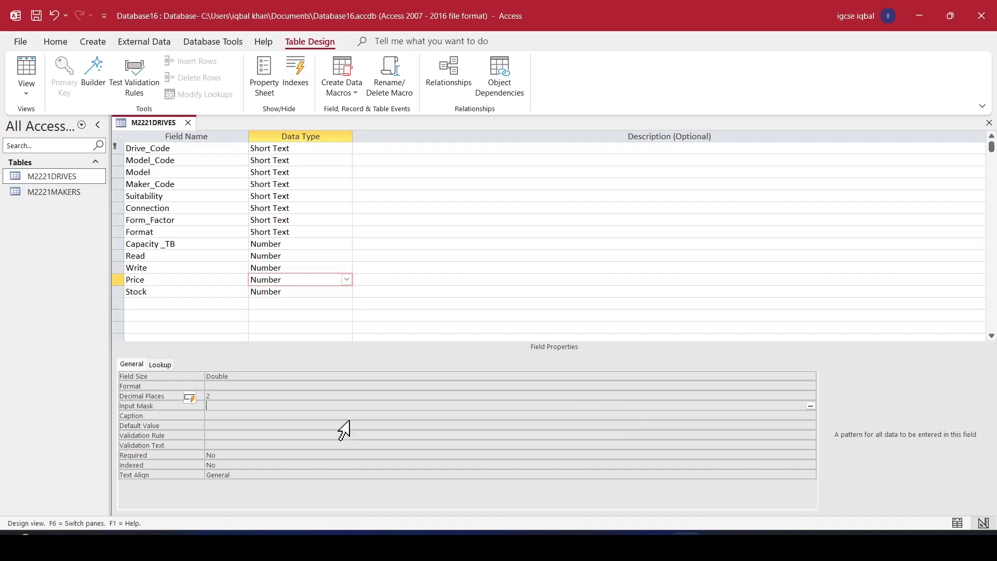
Set the Stock field's decimal places to 0.
click(296, 291)
click(130, 396)
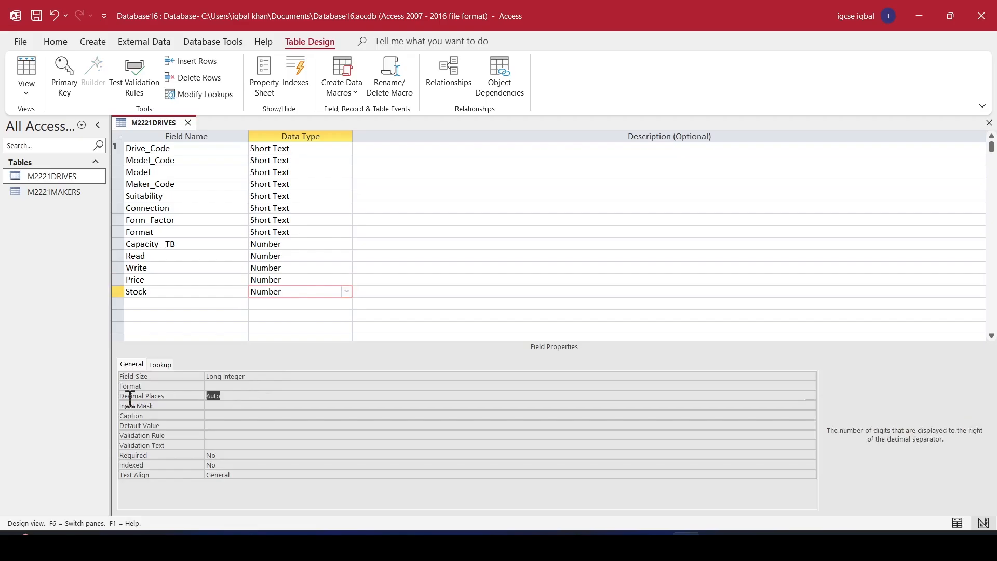
text(0)
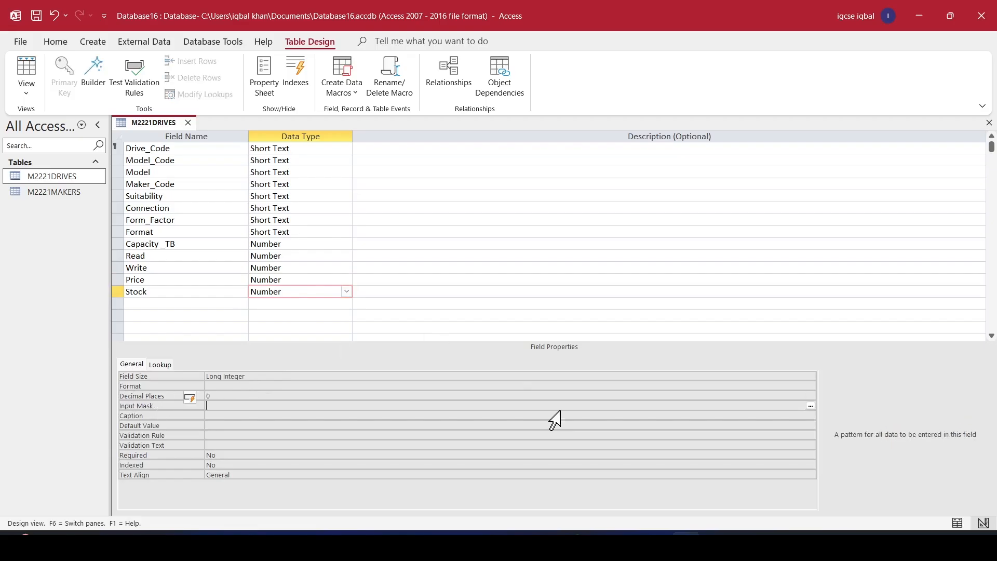
Highlight "screenshot evidence" in the exam paper's instruction about the table structures.
key(alt+Tab)
scroll(406, 345, down, 2)
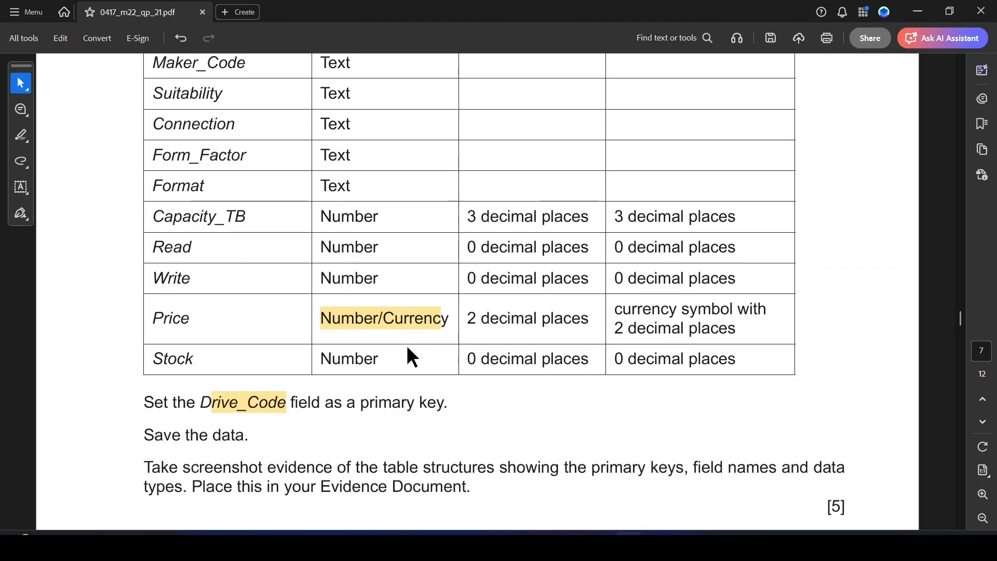
drag(182, 423, 332, 421)
click(356, 444)
key(alt+Tab)
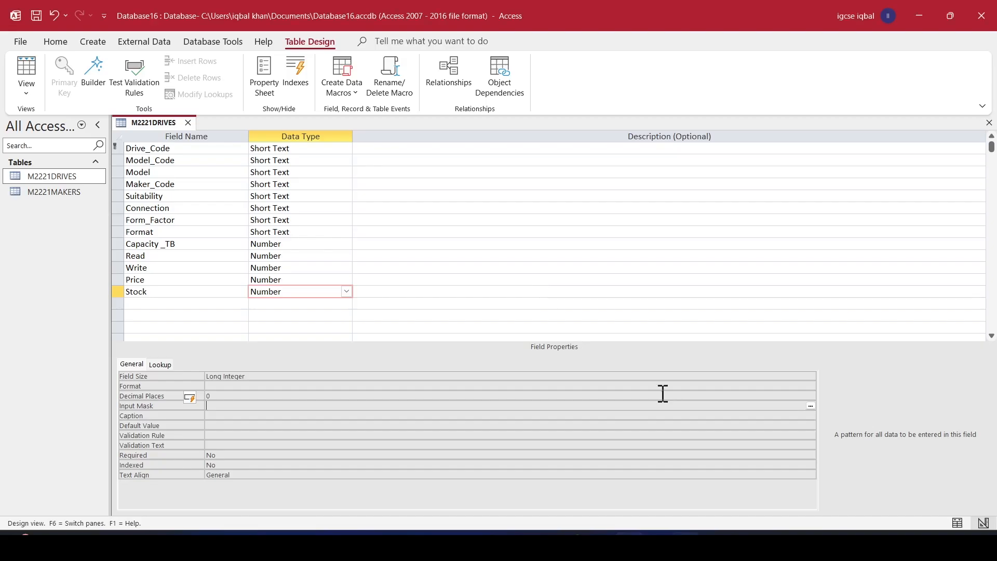
Save the M2221DRIVES table design and close the table.
right_click(152, 121)
click(180, 133)
right_click(156, 122)
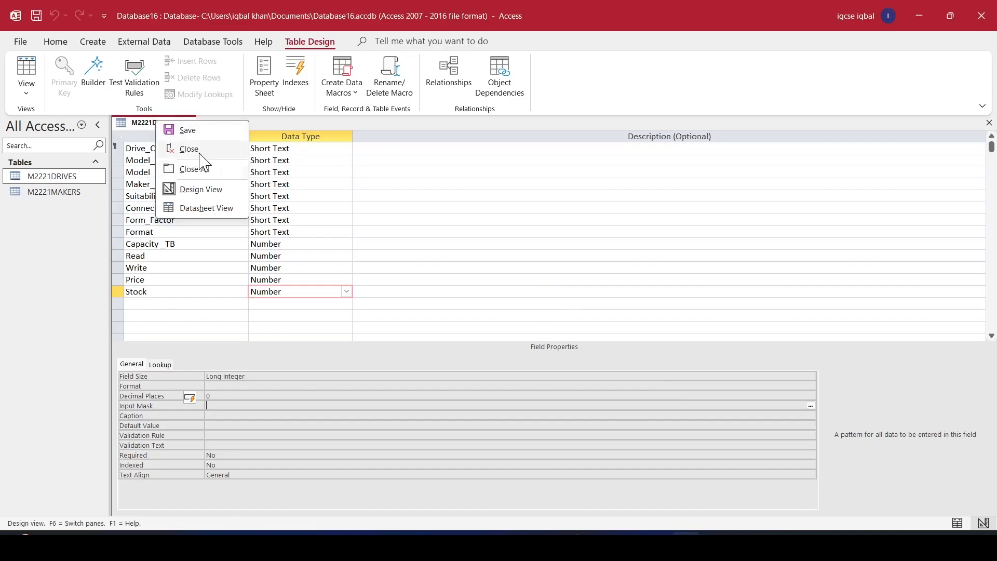
click(200, 155)
Read question 14 in the exam paper, highlighting Maker_Code and "makers table" and selecting the reference to the drives table's Maker_Code field.
key(alt+Tab)
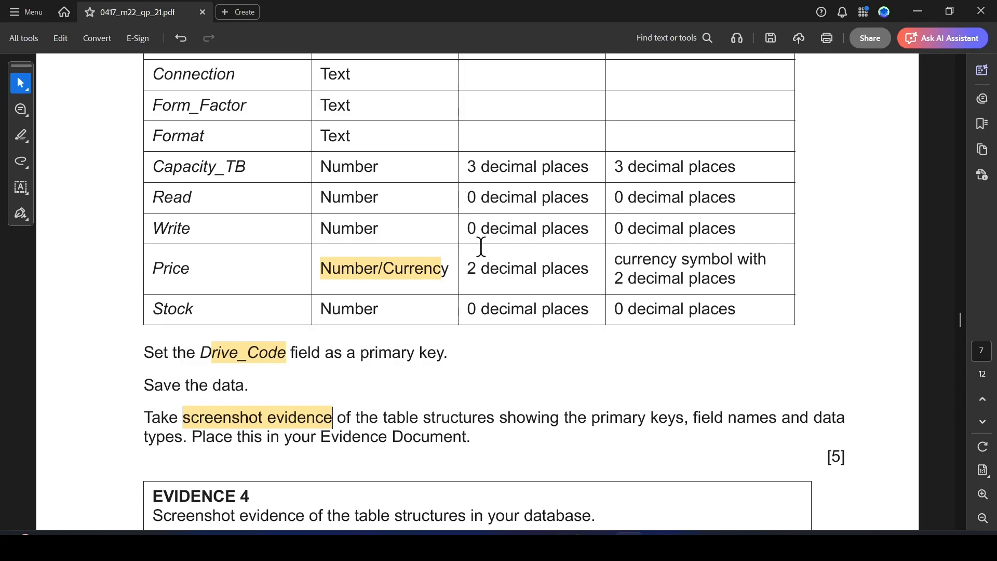
scroll(481, 247, down, 2)
scroll(353, 289, down, 6)
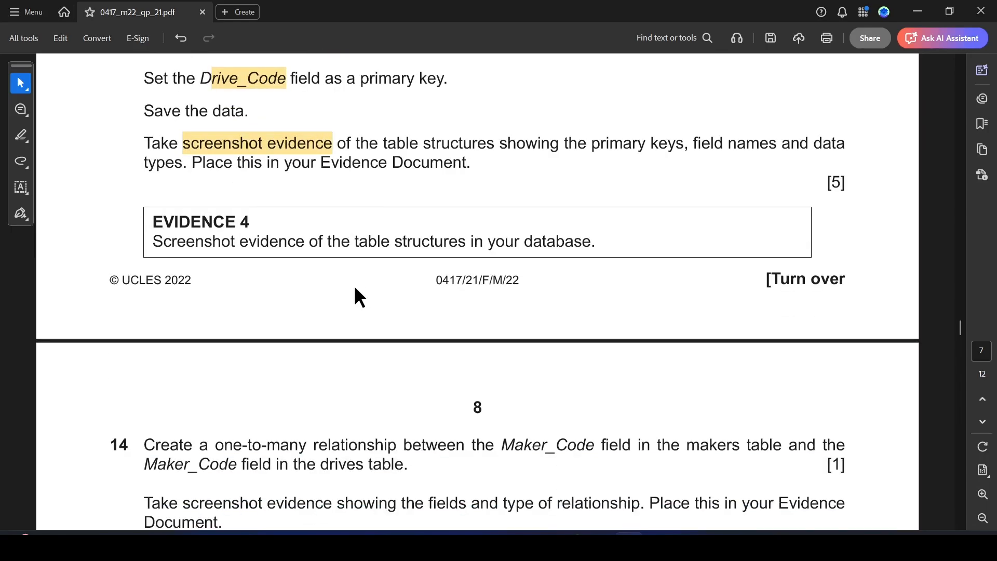
drag(216, 203, 594, 197)
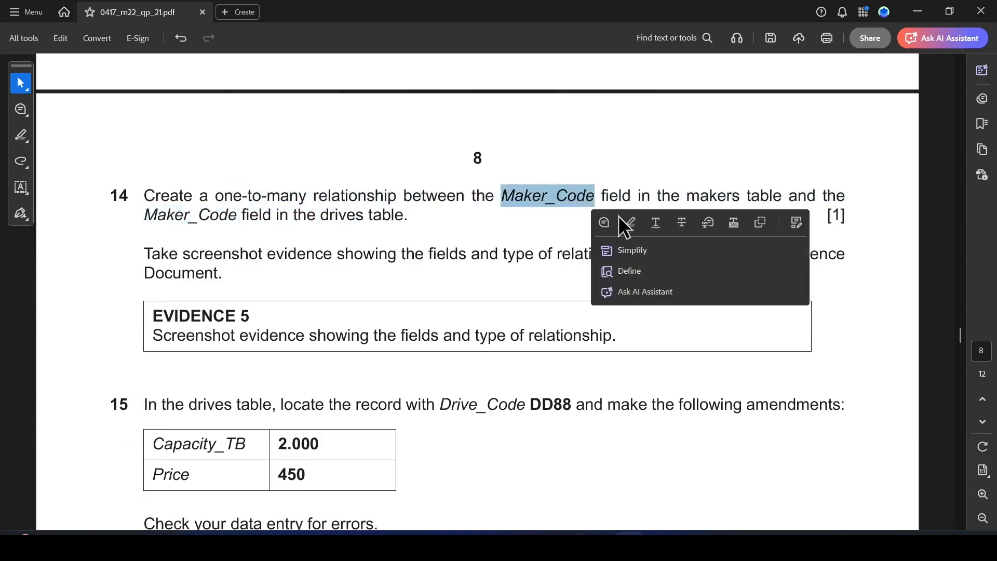
click(627, 222)
drag(686, 197, 766, 197)
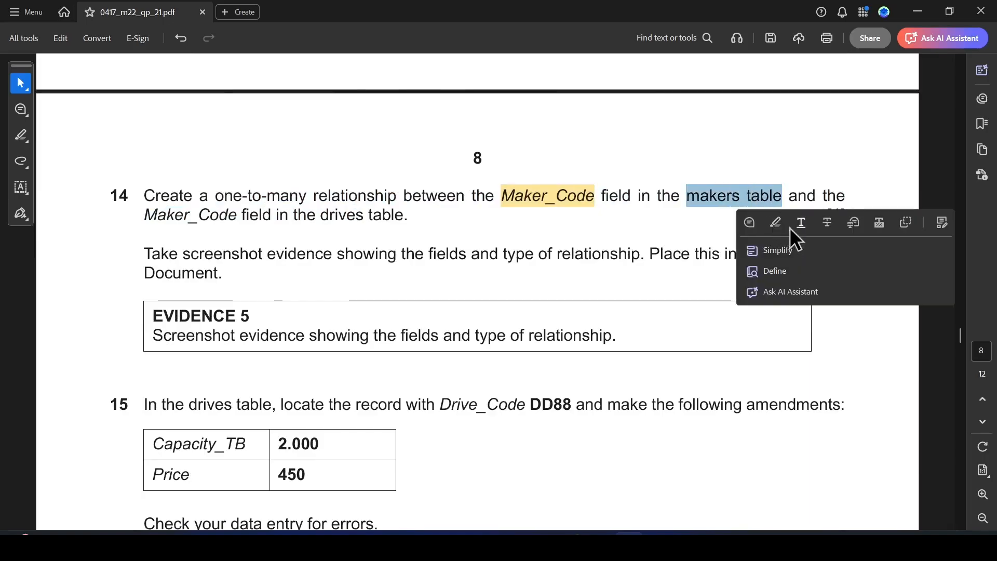
click(786, 223)
drag(146, 215, 404, 215)
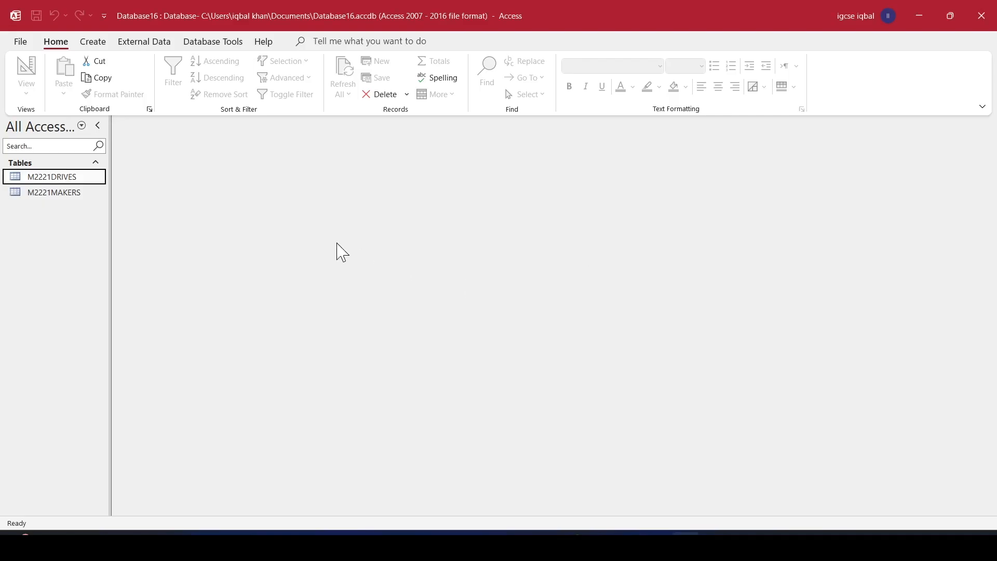
Add M2221DRIVES and M2221MAKERS to the Relationships layout, enlarging M2221DRIVES to show all fields and moving it to the right of M2221MAKERS.
click(223, 46)
click(171, 70)
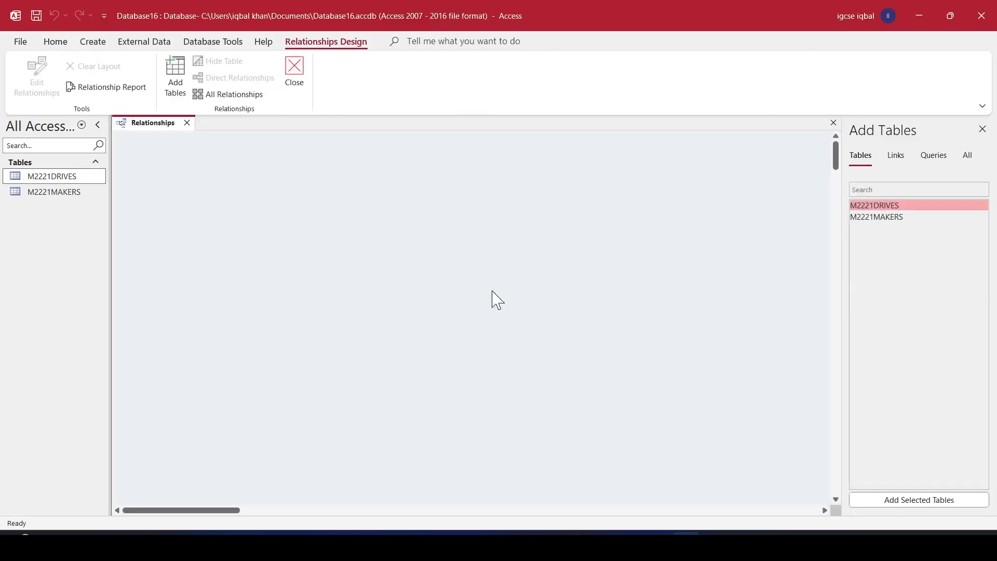
shift+click(910, 219)
click(914, 499)
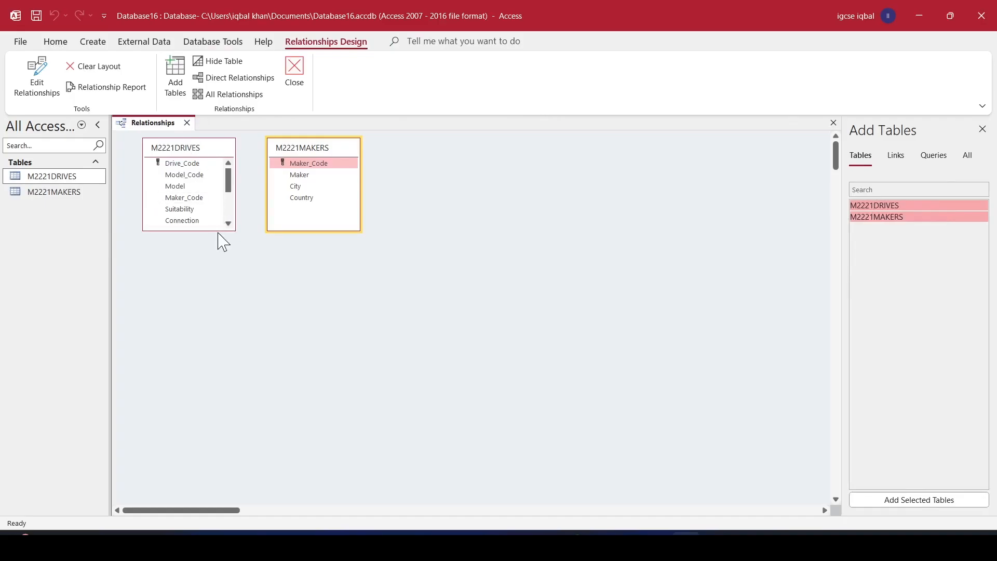
drag(218, 229, 213, 315)
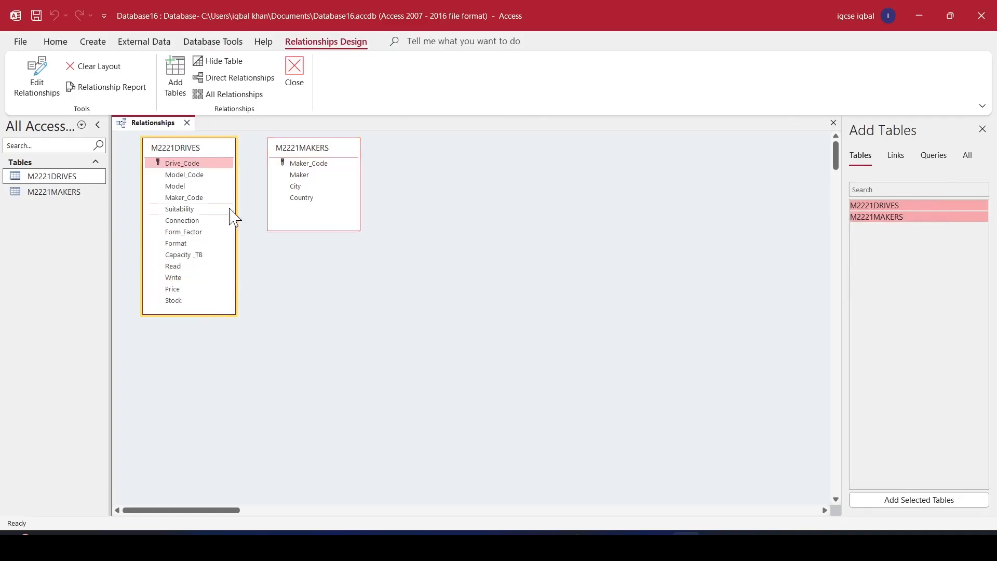
drag(215, 149, 463, 145)
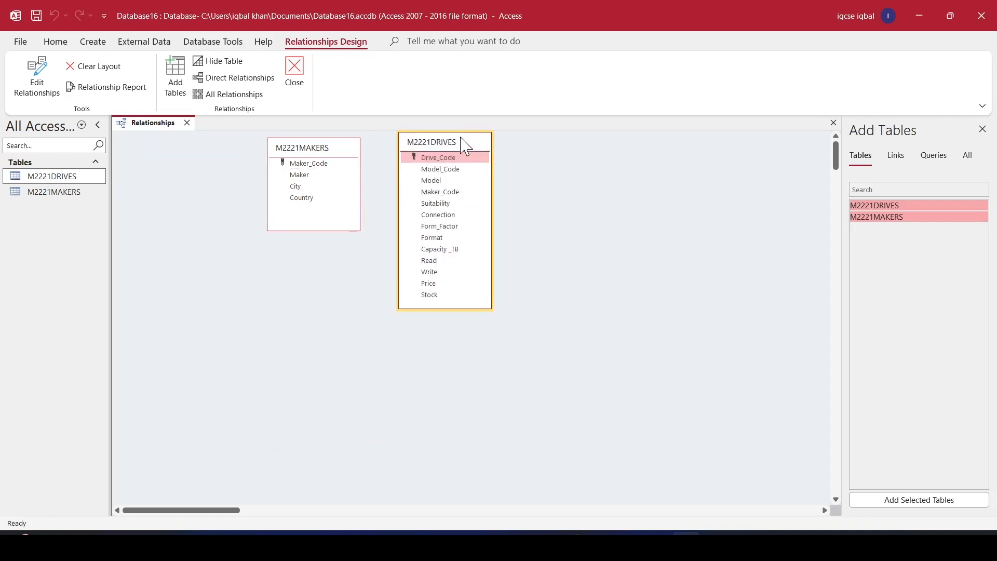
Create a one-to-many relationship from Maker_Code in M2221MAKERS to Maker_Code in M2221DRIVES and reposition both tables so the join line shows clearly.
drag(320, 165, 449, 244)
drag(442, 199, 440, 192)
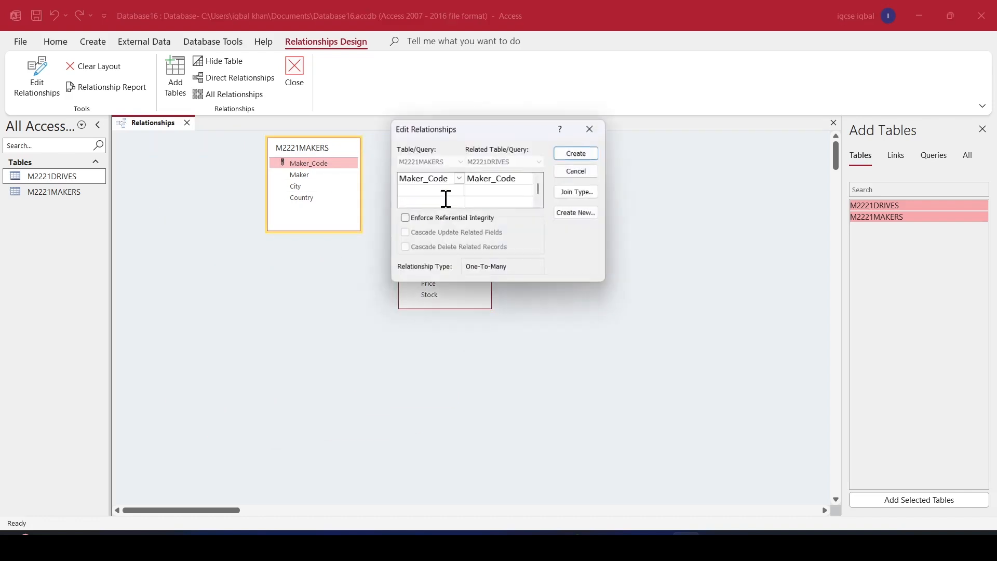
click(573, 153)
drag(323, 153, 205, 160)
drag(449, 154, 362, 171)
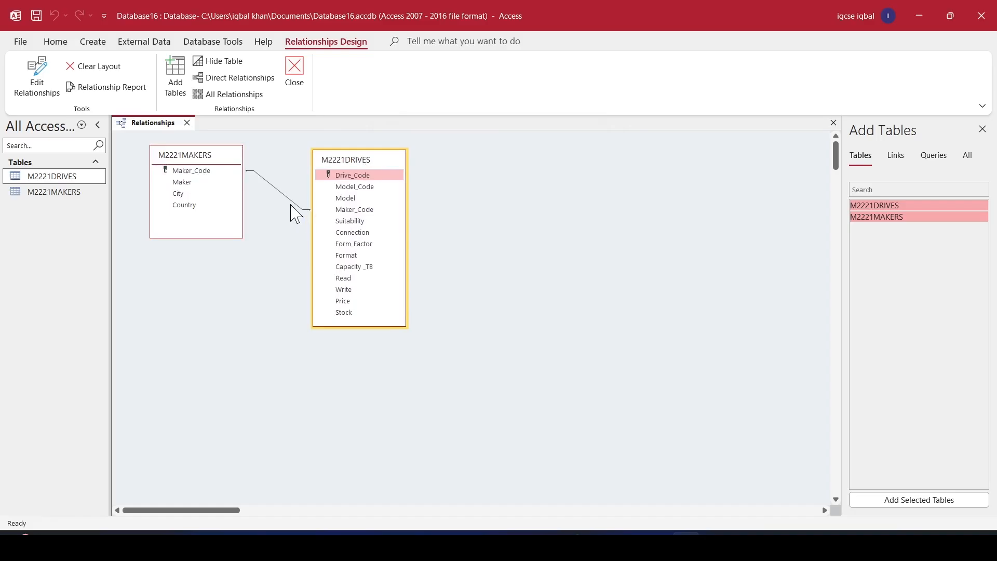
Open the settings of the M2221MAKERS–M2221DRIVES relationship and place them below the tables so the Maker_Code fields and relationship type show together.
right_click(280, 198)
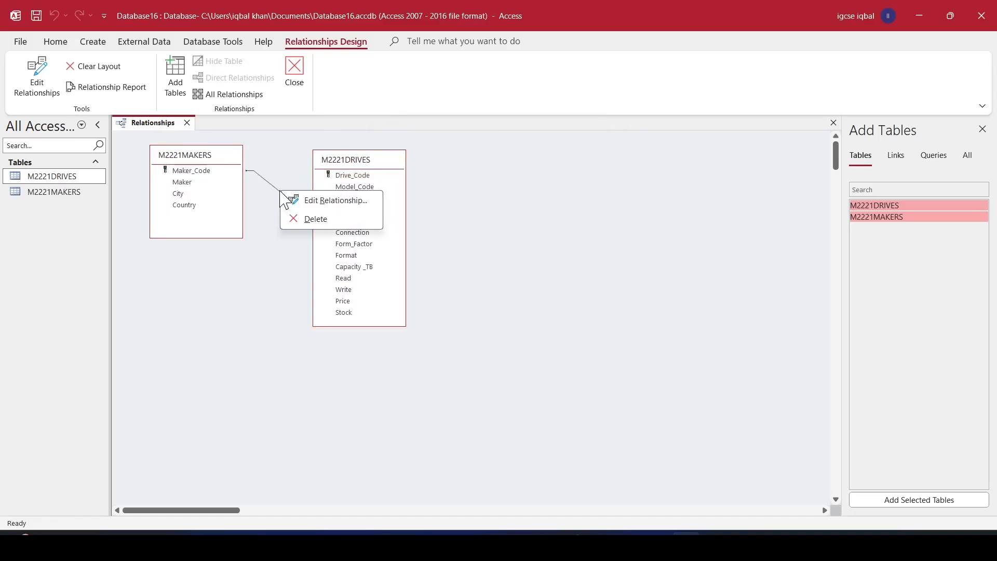
click(330, 200)
drag(512, 125, 272, 281)
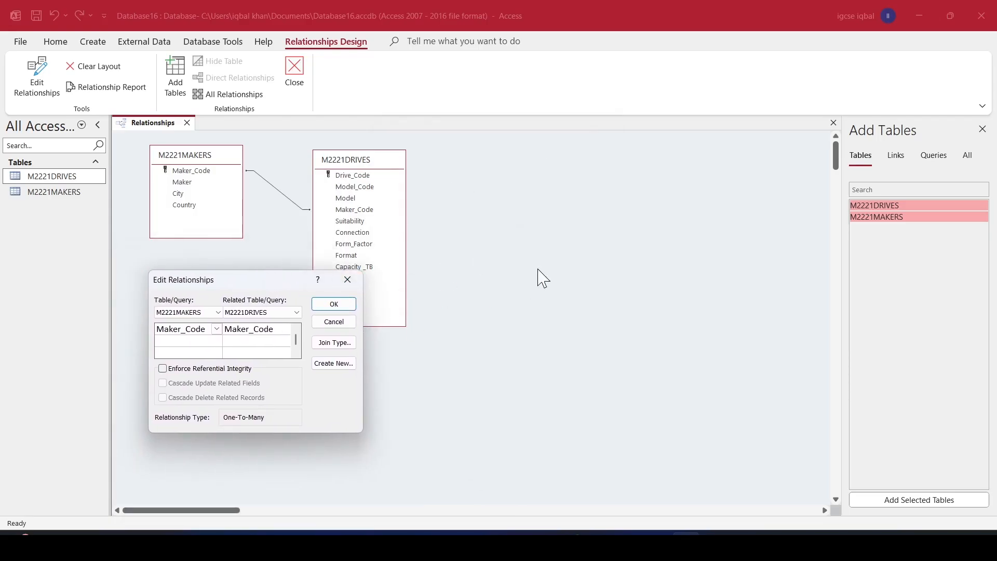
Switch to the exam paper in Acrobat and highlight "screenshot evidence showing" and "one-to-many" in question 14.
key(alt+Tab)
scroll(363, 375, up, 1)
scroll(337, 363, down, 1)
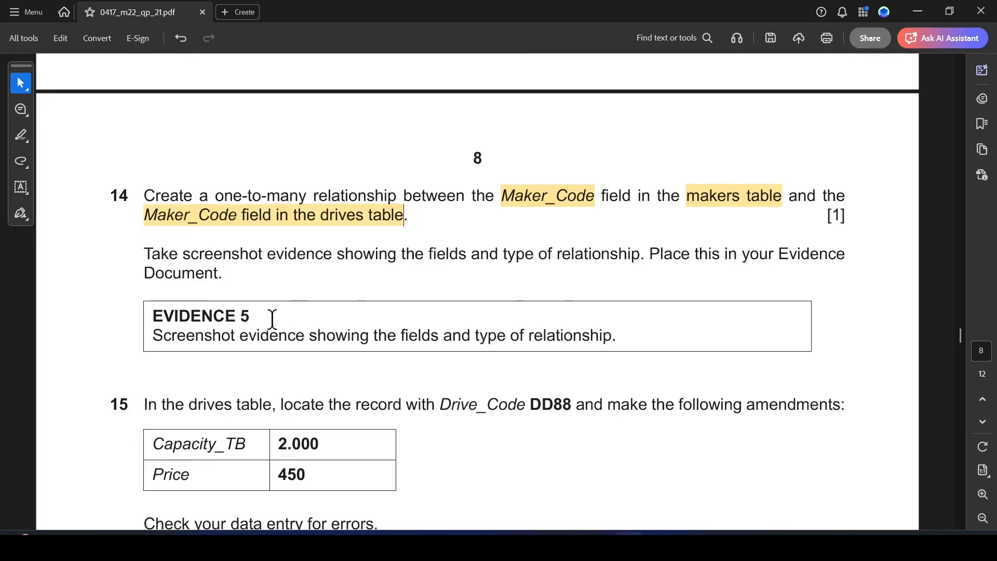
drag(200, 253, 393, 255)
key(alt+Tab)
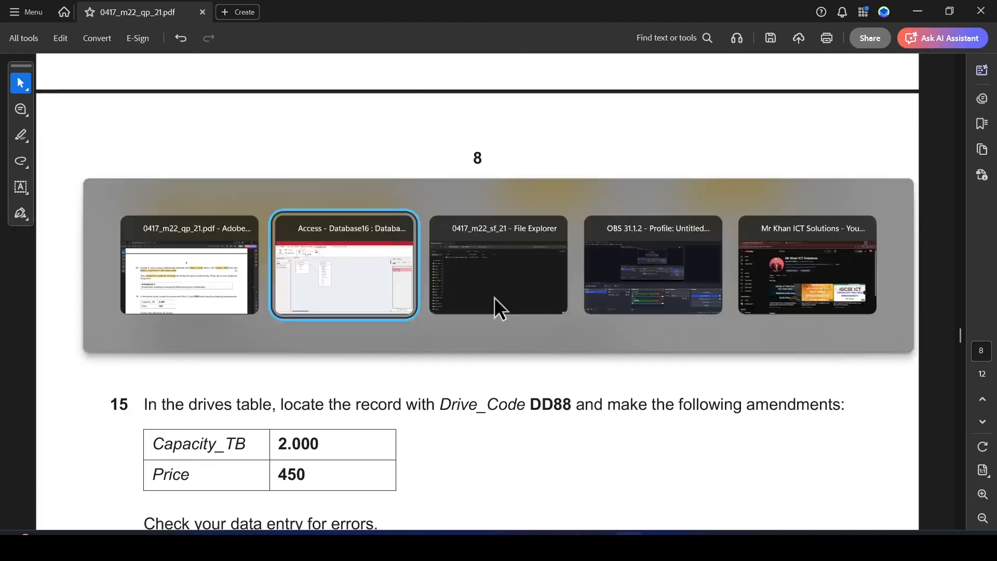
key(alt+Tab)
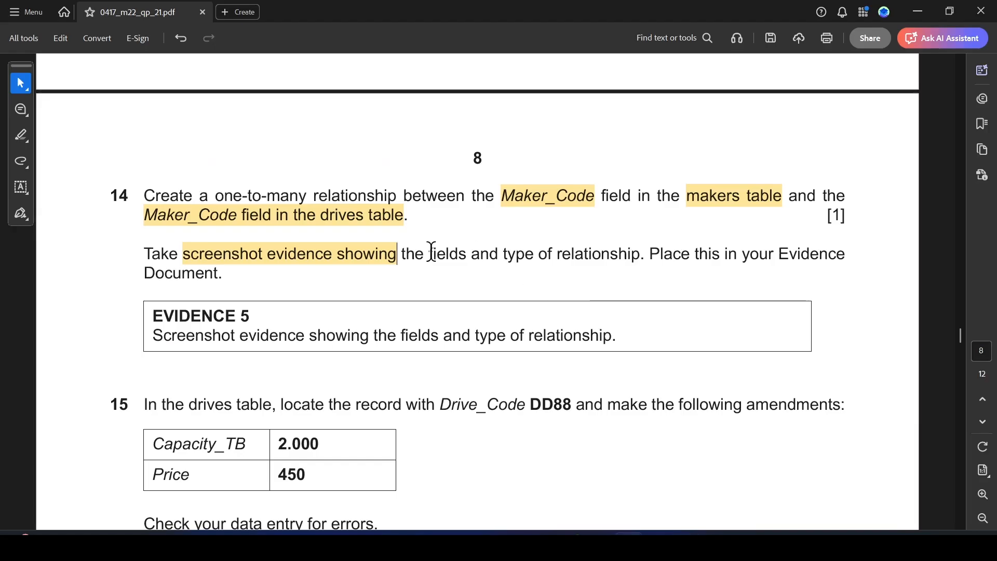
drag(213, 195, 308, 197)
Return to Access, confirm the relationship settings, then save and close the Relationships layout.
key(alt+Tab)
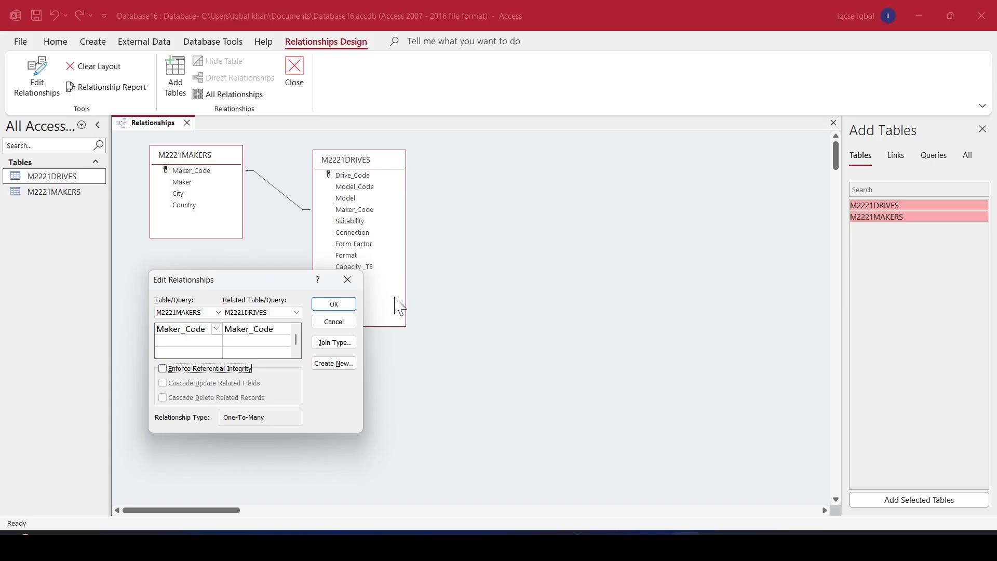
click(345, 304)
right_click(164, 120)
click(189, 128)
right_click(155, 126)
click(188, 155)
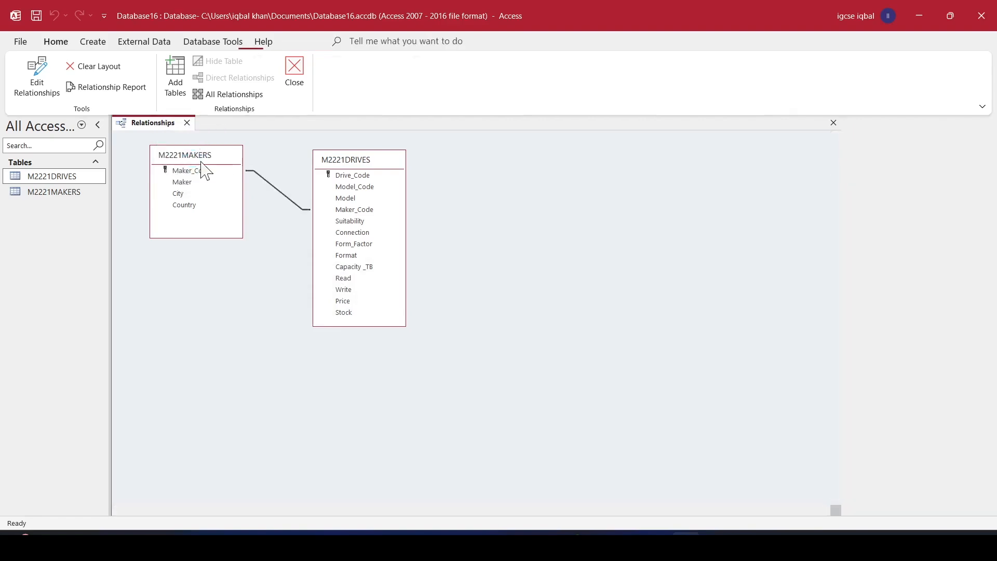
Switch to the exam paper and highlight "drives table" and "DD88" in question 15.
key(alt+Tab)
scroll(437, 304, down, 3)
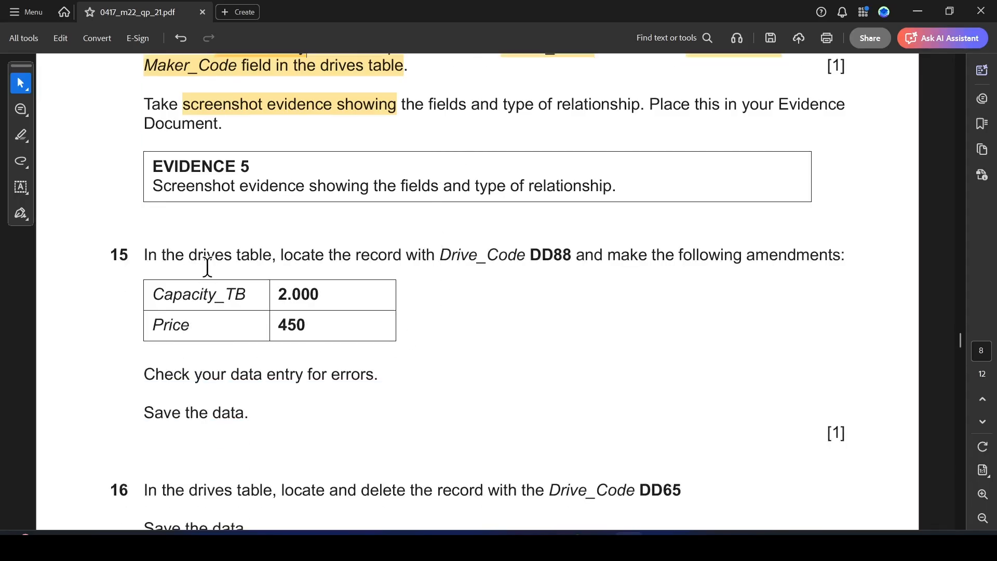
drag(195, 260, 271, 257)
click(303, 281)
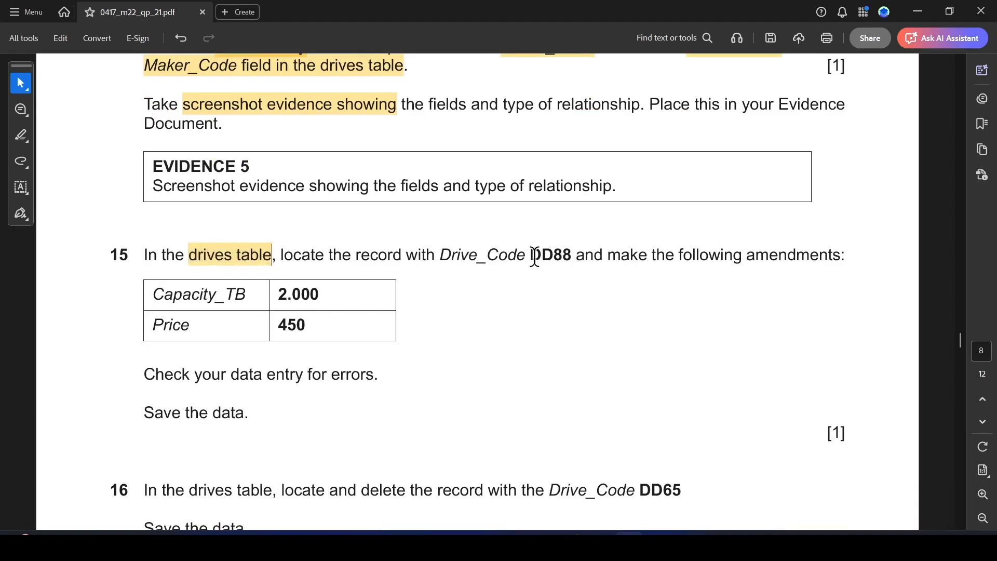
drag(529, 255, 575, 248)
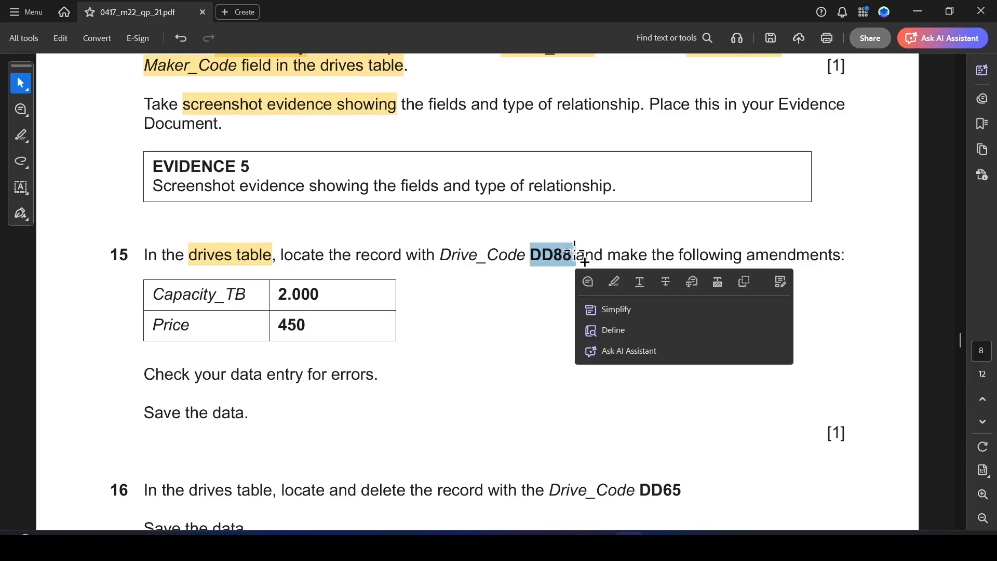
click(615, 283)
Switch to Access, open the M2221DRIVES table and fit all its column widths to their contents.
key(alt+Tab)
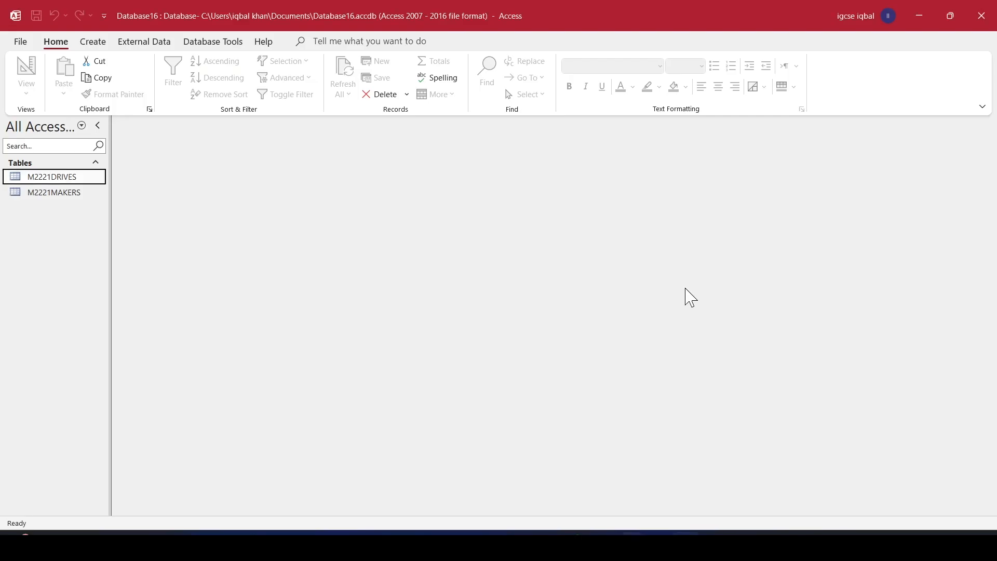
double_click(65, 178)
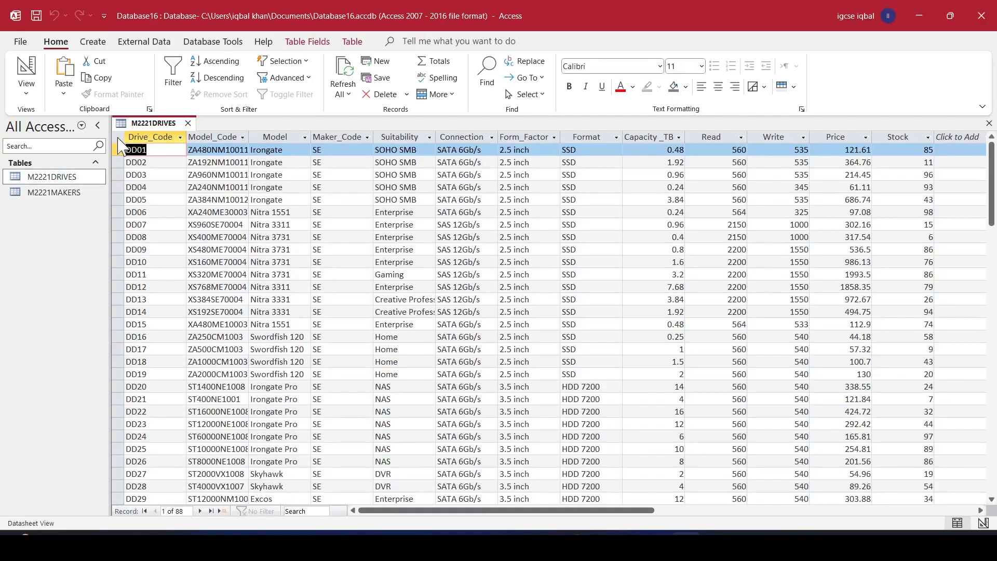
click(119, 138)
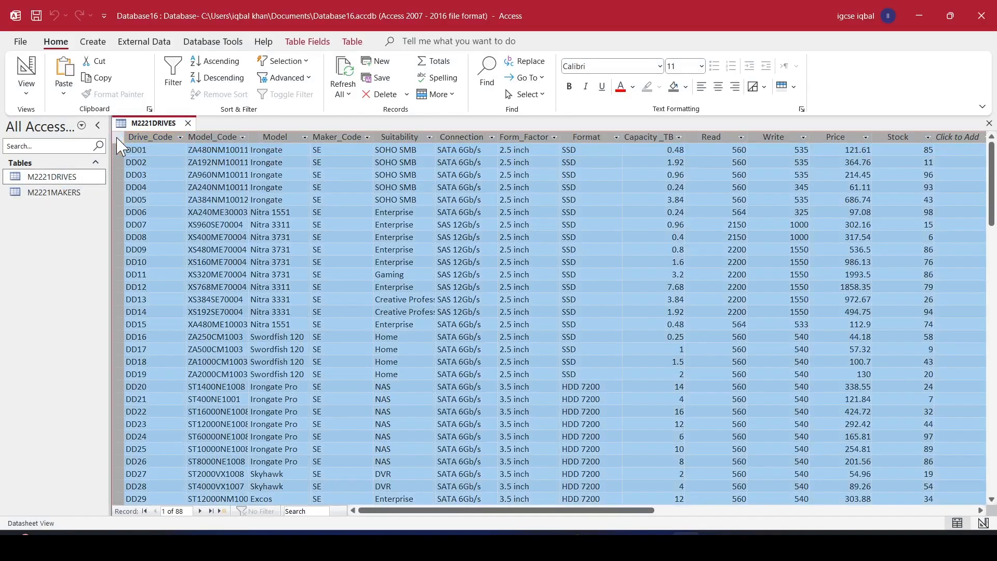
double_click(185, 137)
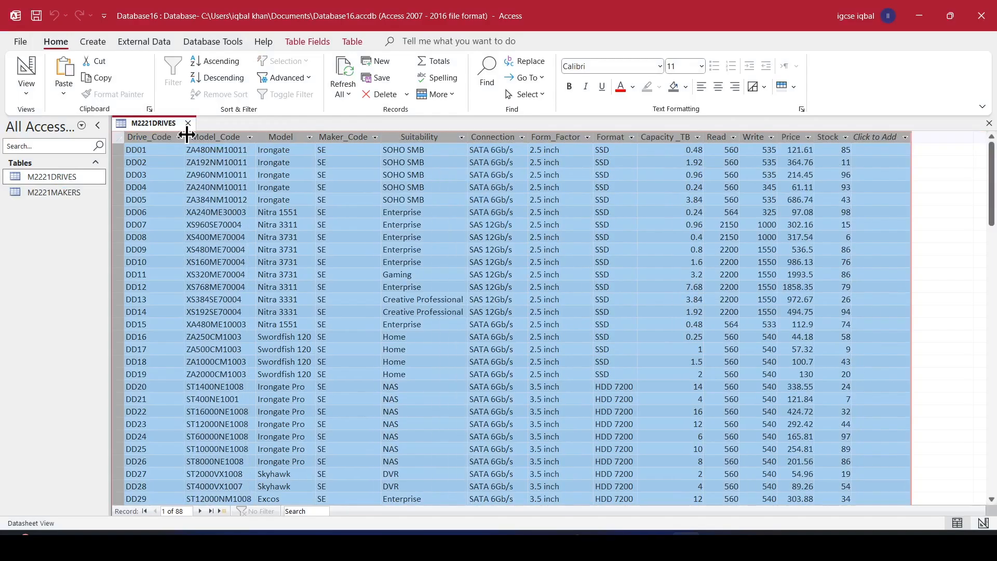
key(alt+Tab)
click(884, 264)
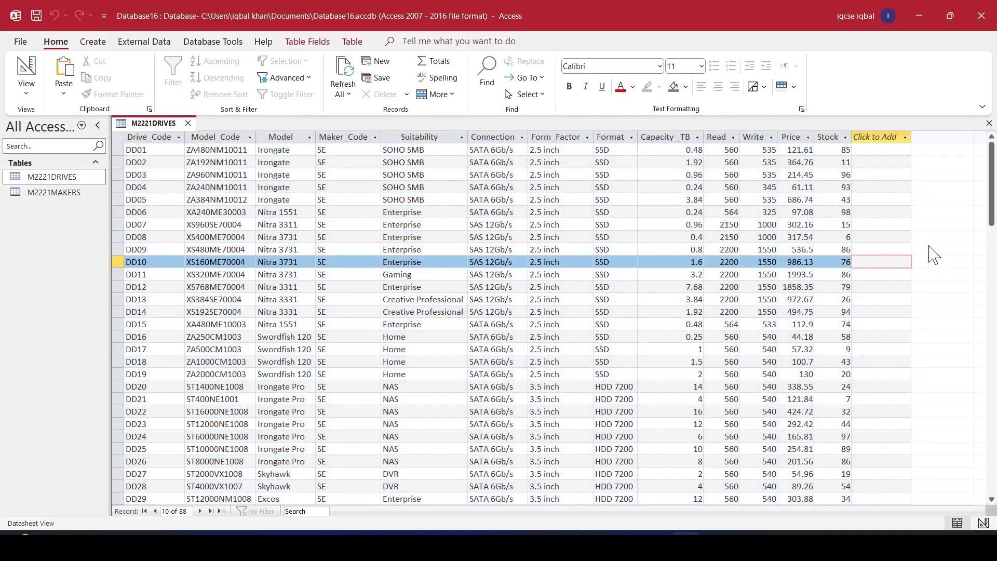
Find the record DD88 in M2221DRIVES and move the search dialog clear of its row.
key(ctrl+f)
click(991, 242)
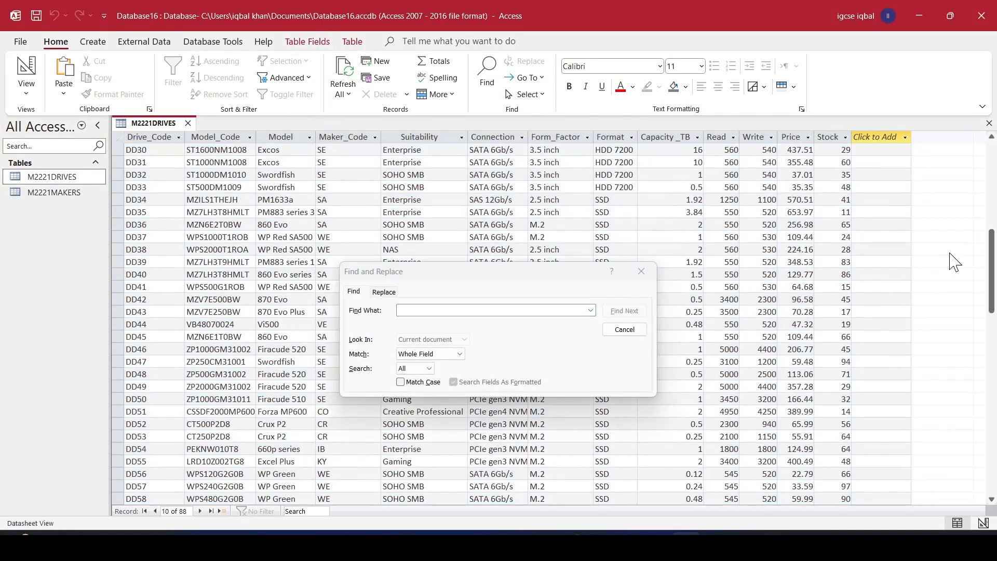
key(alt+Tab)
key(alt+Tab)
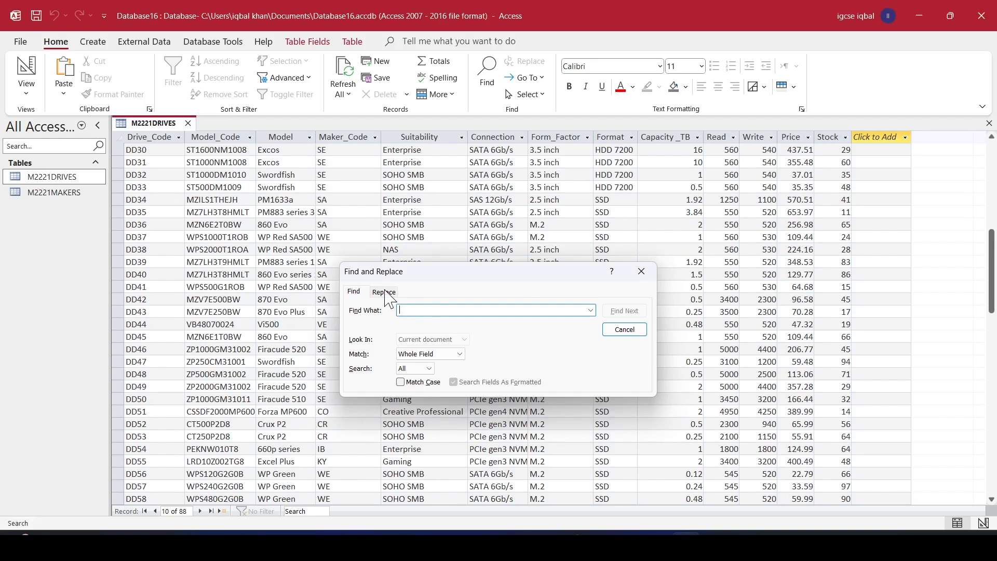
key(Caps_Lock)
text(DD88)
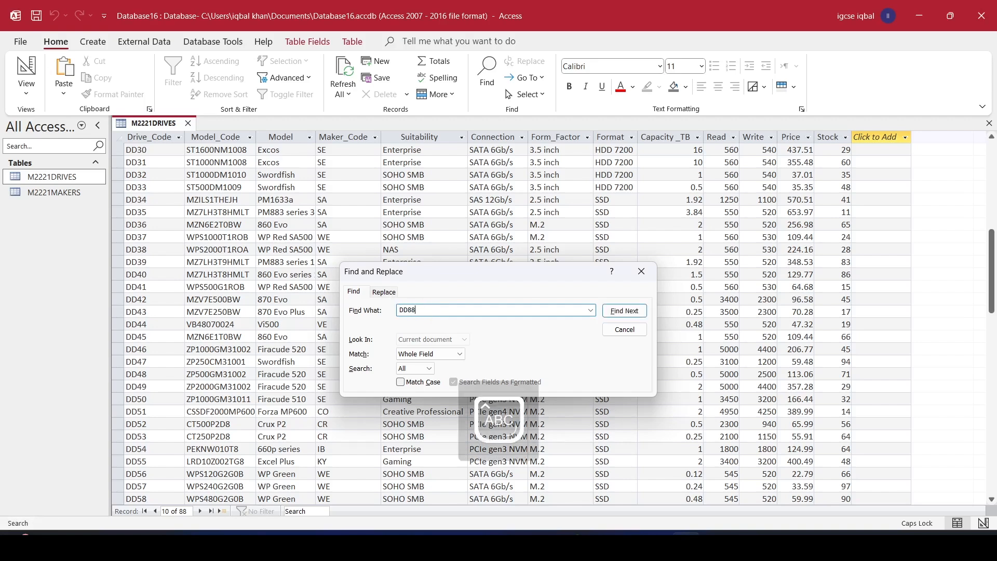
key(Return)
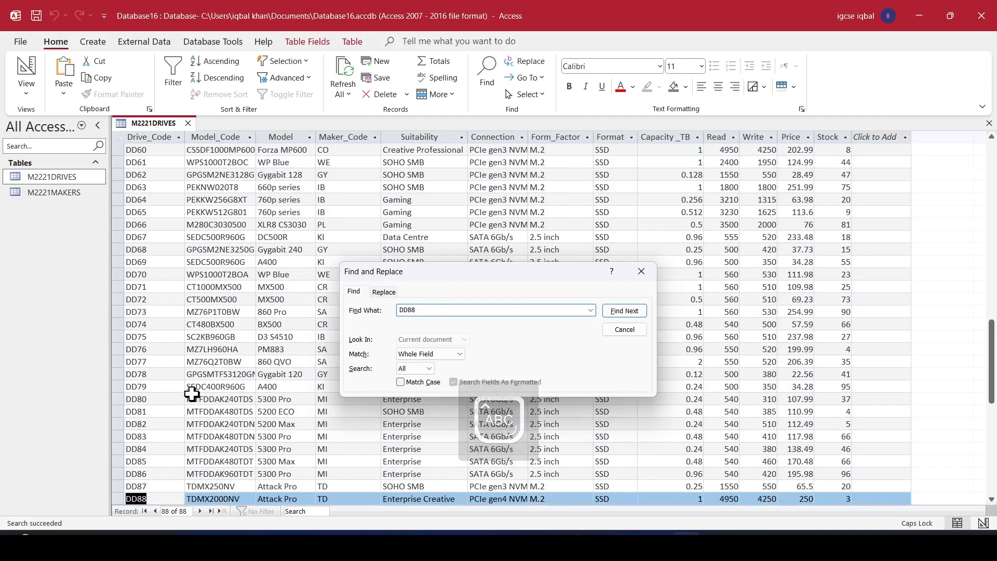
scroll(256, 383, down, 4)
drag(547, 278, 479, 415)
Check the amendments in question 15 and set Capacity_TB of record DD88 to 2.000, closing the search dialog.
key(alt+Tab)
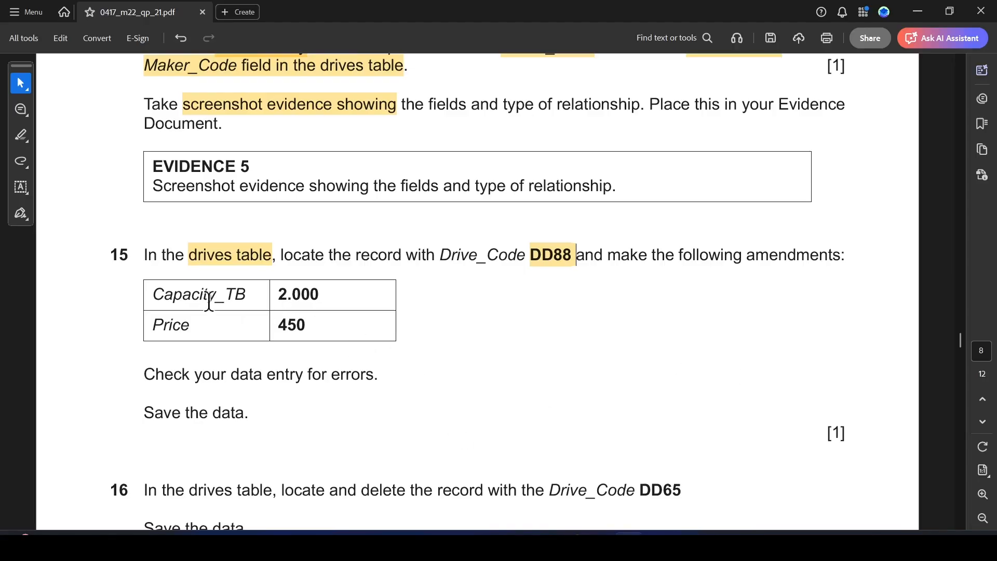
key(alt+Tab)
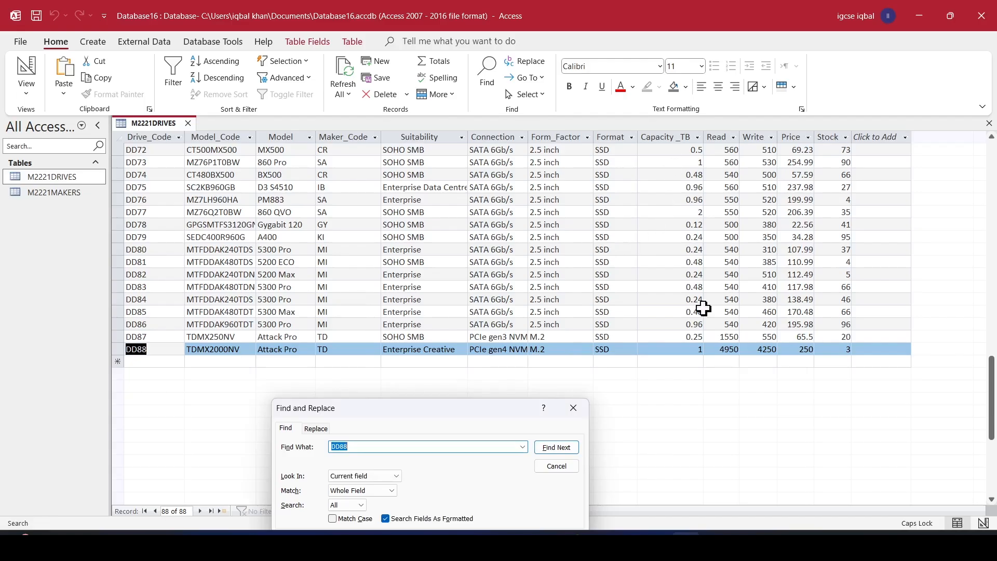
double_click(692, 349)
text(2.)
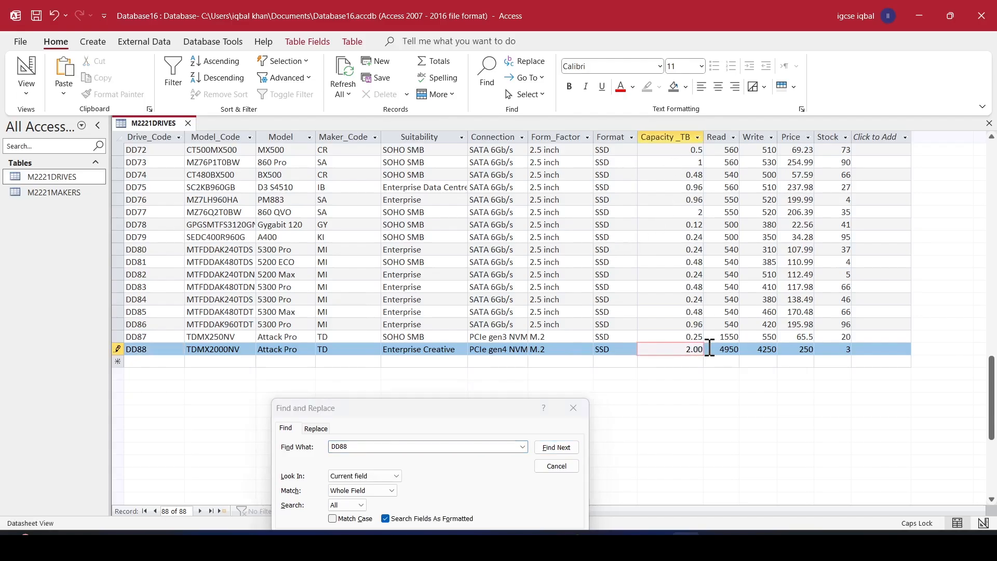
text(00)
click(573, 407)
key(Tab)
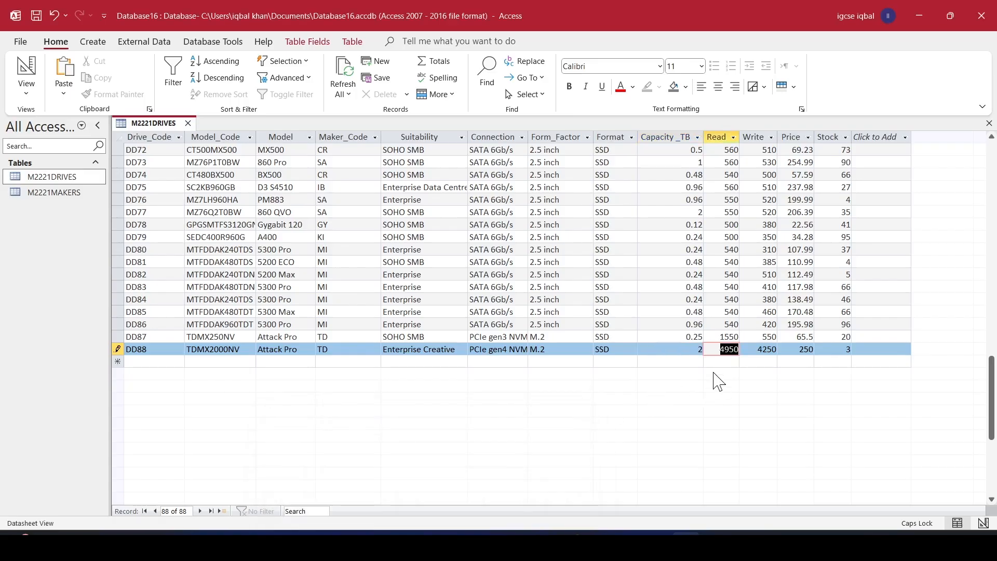
Check the required price in the exam paper and set the Price of record DD88 to 450.
key(alt+Tab)
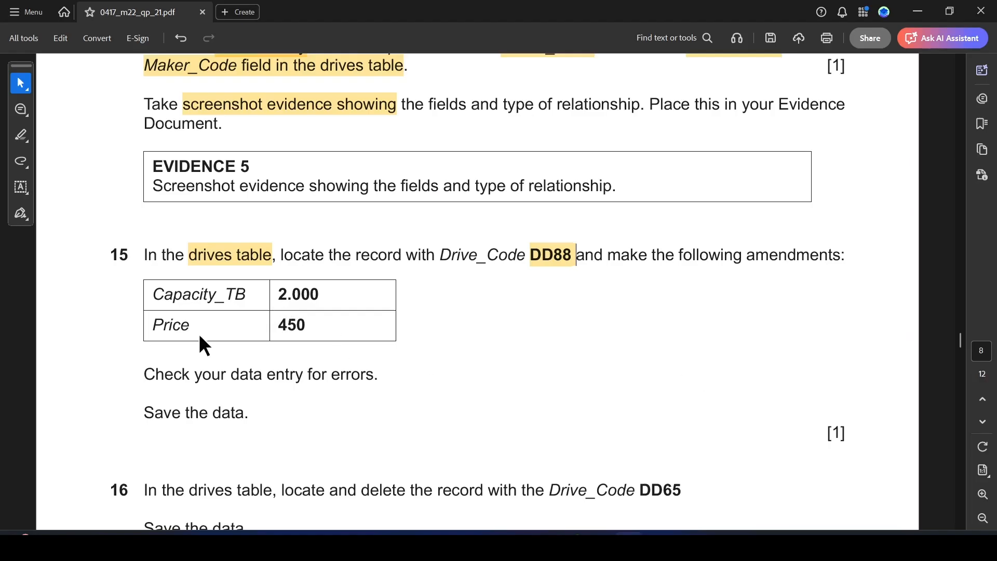
key(alt+Tab)
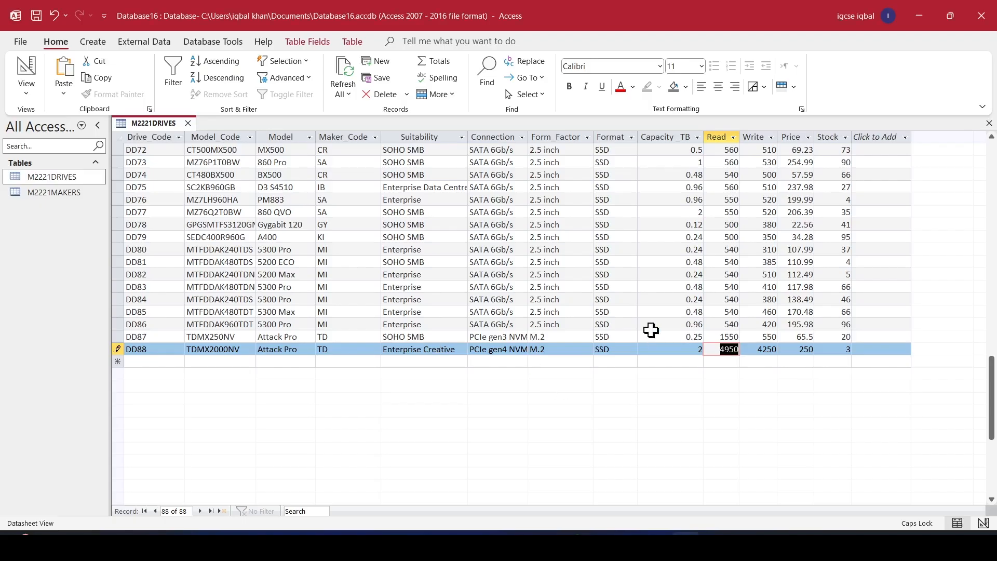
click(794, 349)
text(450)
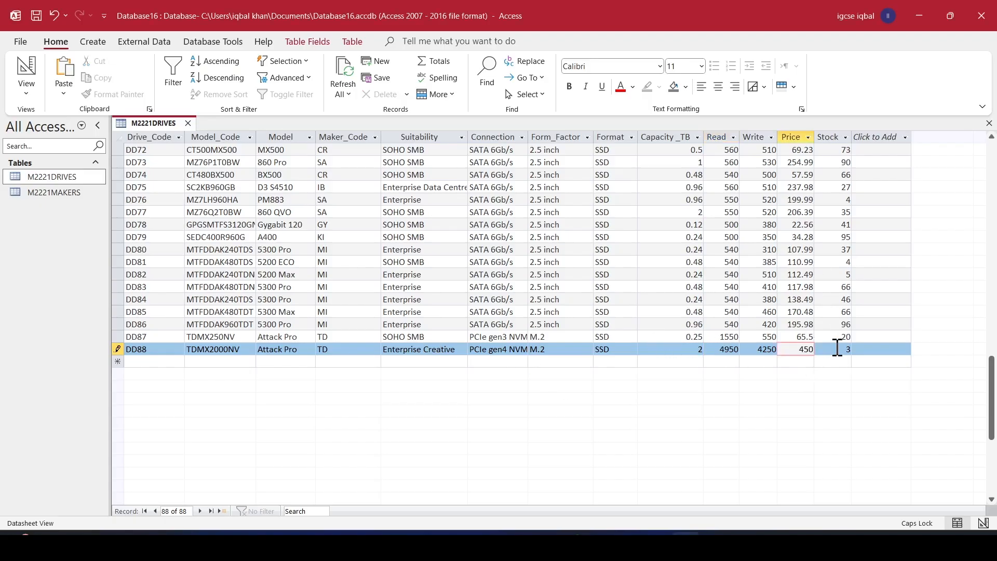
key(Tab)
Switch to the exam paper and highlight "Check your data entry for errors." and "Save the data." in question 15.
key(alt+Tab)
scroll(458, 366, down, 3)
drag(144, 300, 382, 300)
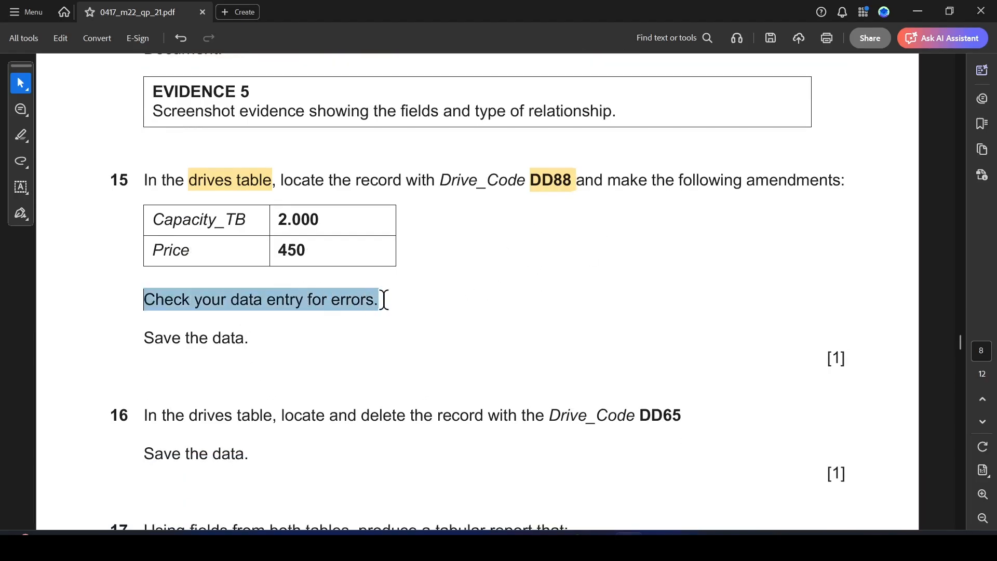
click(415, 323)
drag(142, 336, 247, 338)
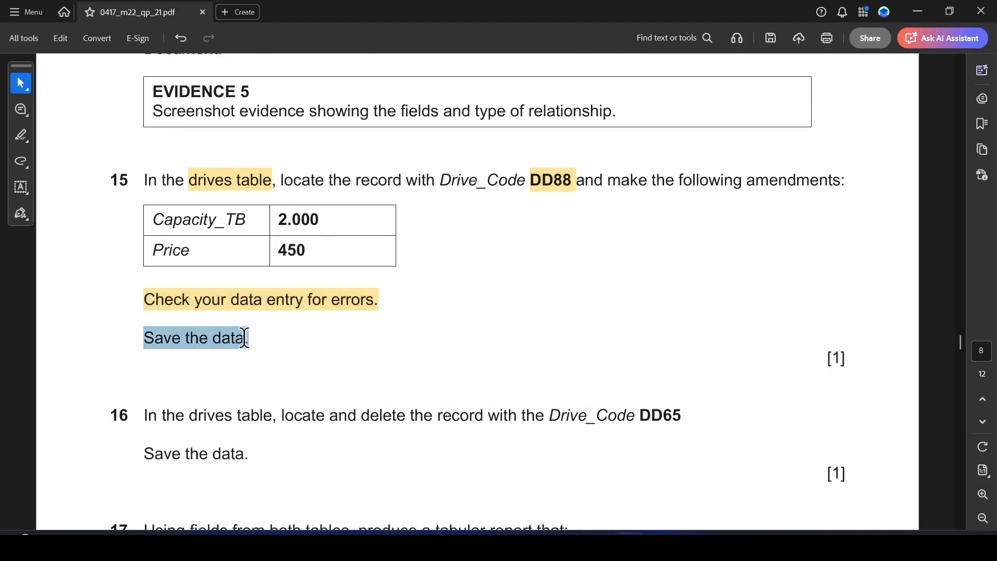
click(283, 362)
Return to Access, save the M2221DRIVES table and close it.
key(alt+Tab)
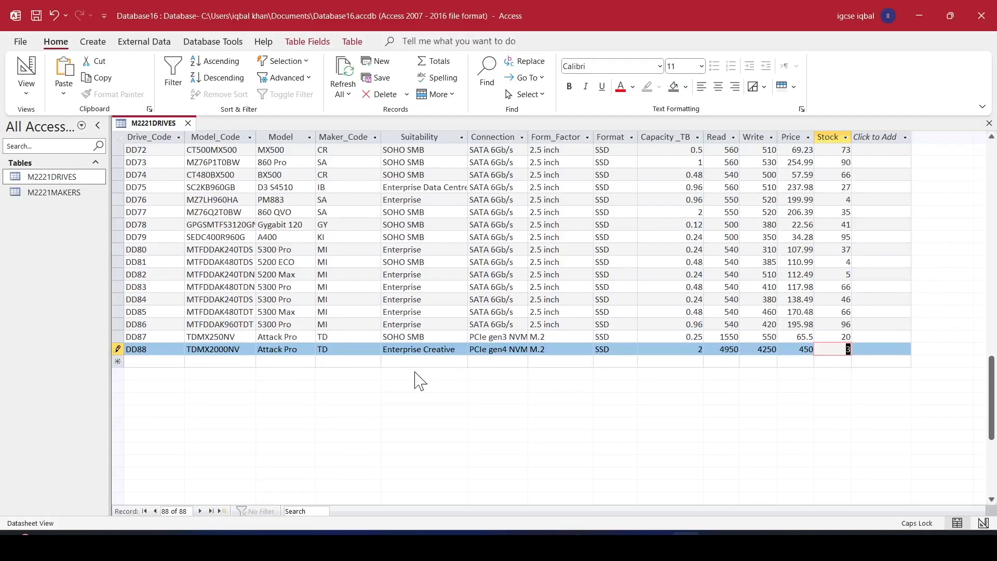
right_click(138, 121)
click(154, 133)
right_click(146, 118)
click(189, 150)
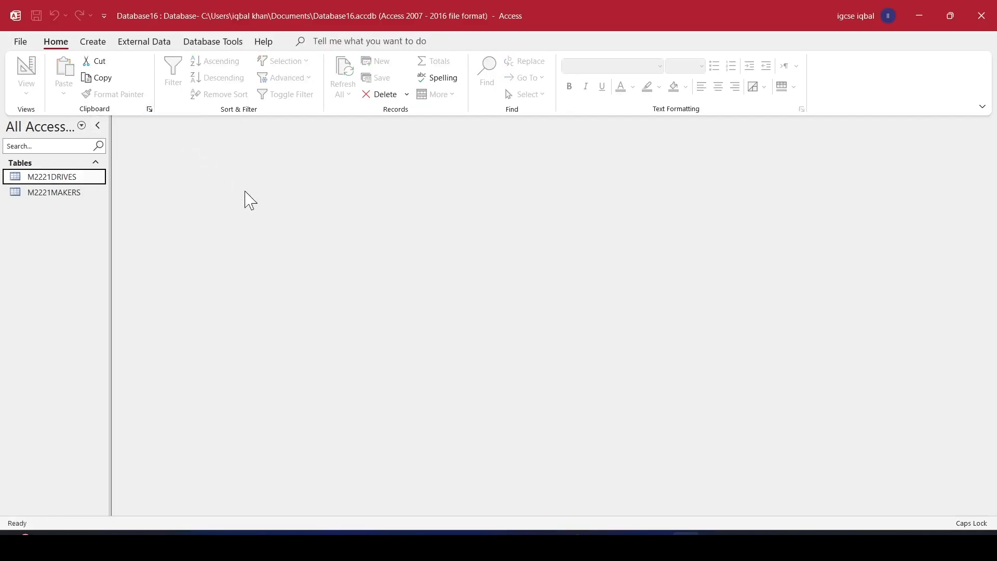
In question 16 of the exam paper, highlight "In the drives table" and "delete the record with the Drive_Code DD65".
key(alt+Tab)
scroll(293, 322, down, 4)
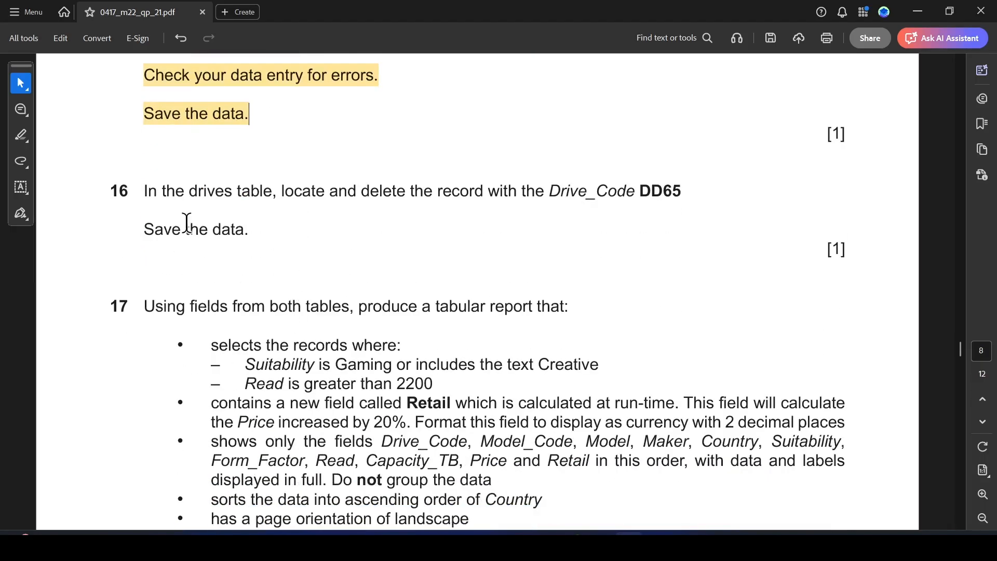
drag(146, 191, 236, 191)
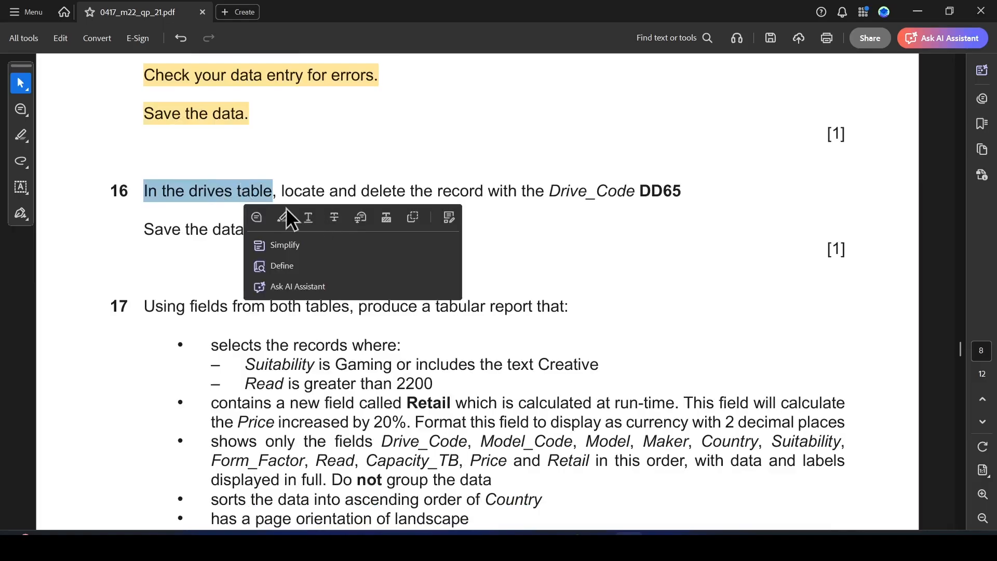
click(289, 217)
drag(361, 191, 690, 191)
click(647, 216)
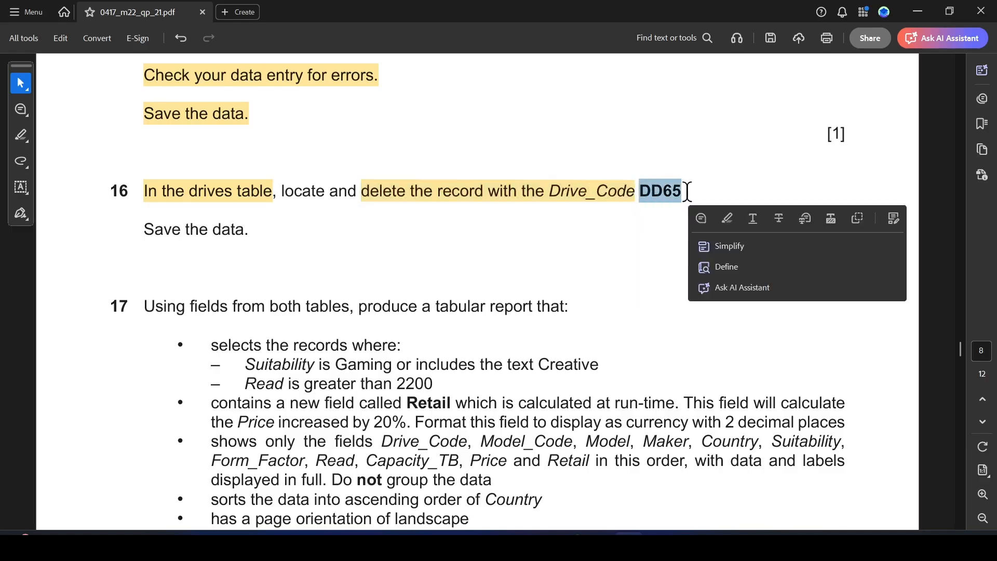
click(724, 216)
Switch to Access, open the M2221DRIVES table and find the record with Drive_Code DD65.
key(alt+Tab)
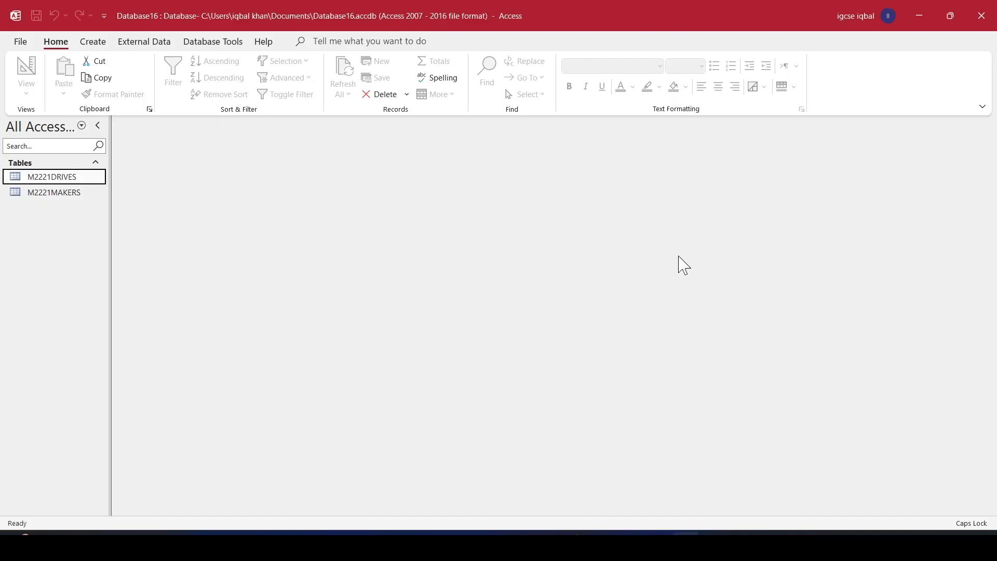
double_click(78, 176)
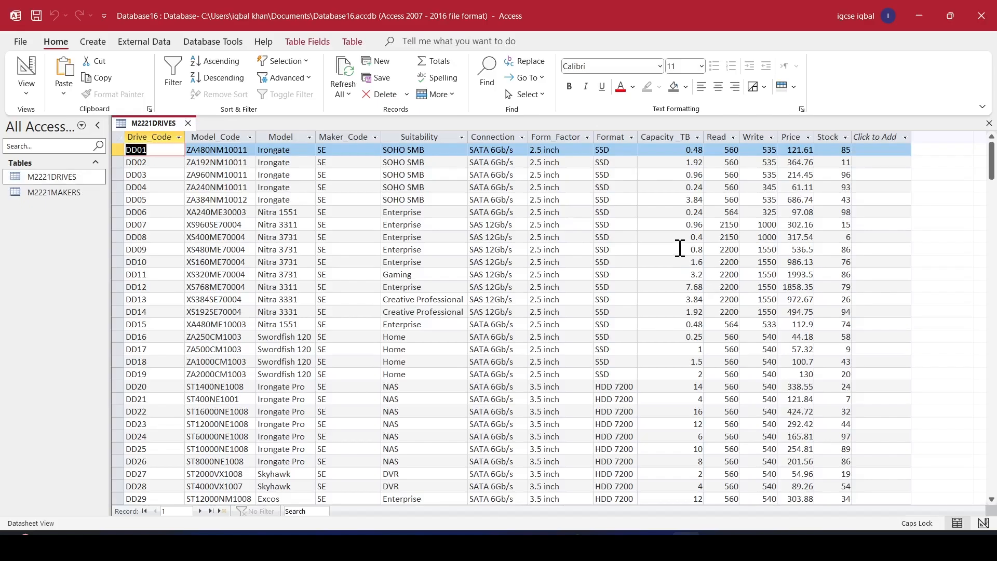
key(ctrl+f)
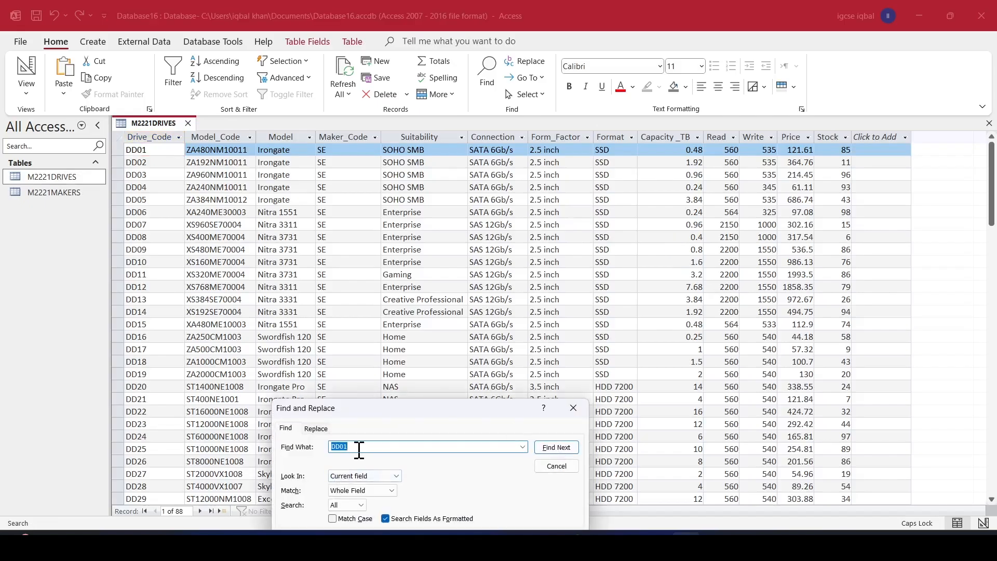
text(DD65)
drag(420, 423, 396, 197)
click(534, 222)
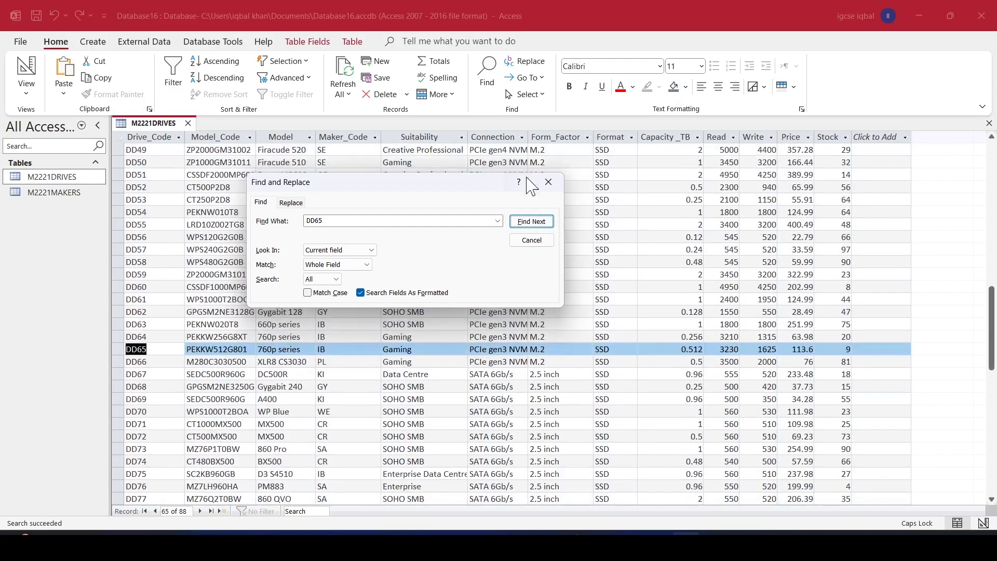
click(549, 182)
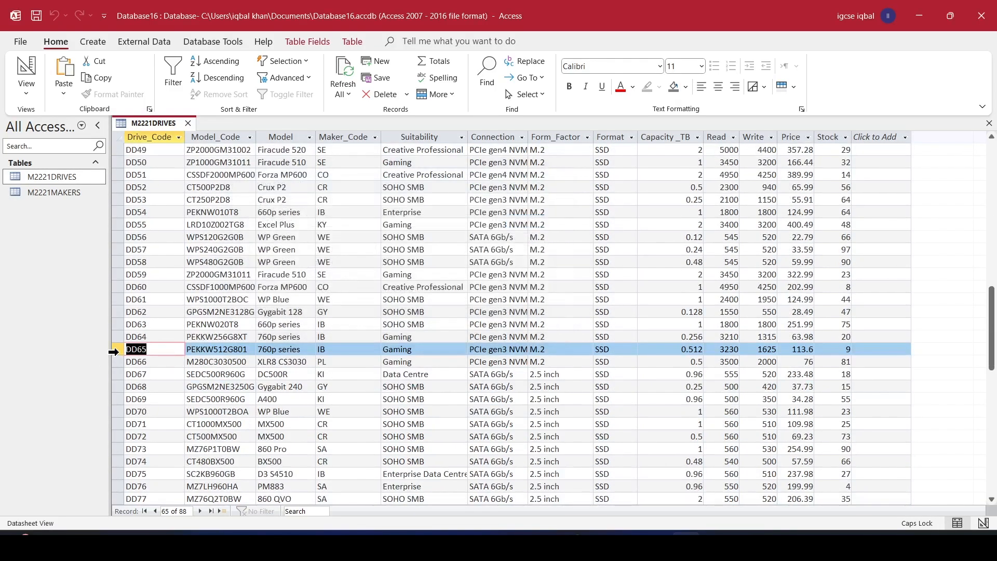
Check the instruction in question 16 of the exam paper and delete record DD65 from the M2221DRIVES table.
key(alt+Tab)
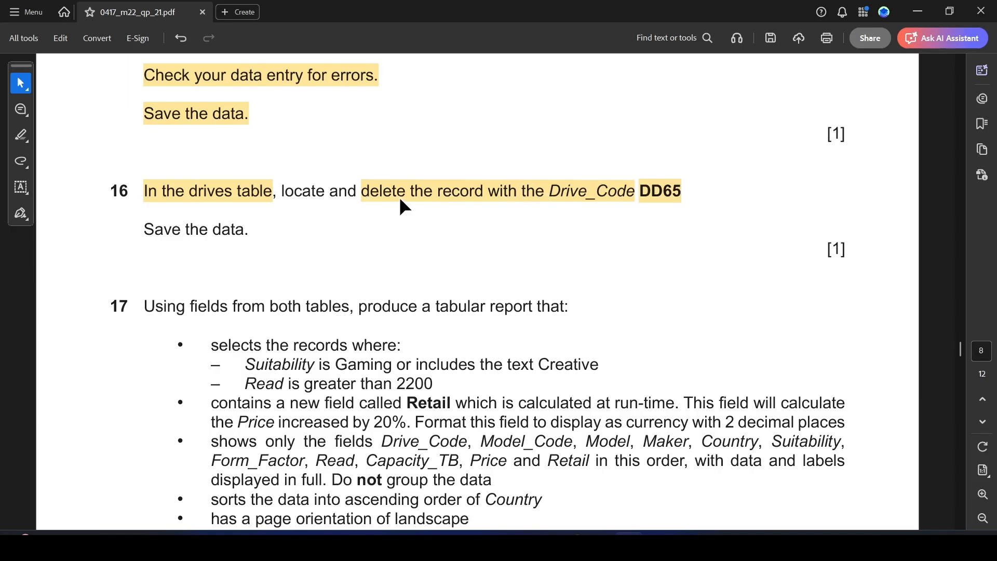
key(alt+Tab)
click(117, 349)
right_click(117, 350)
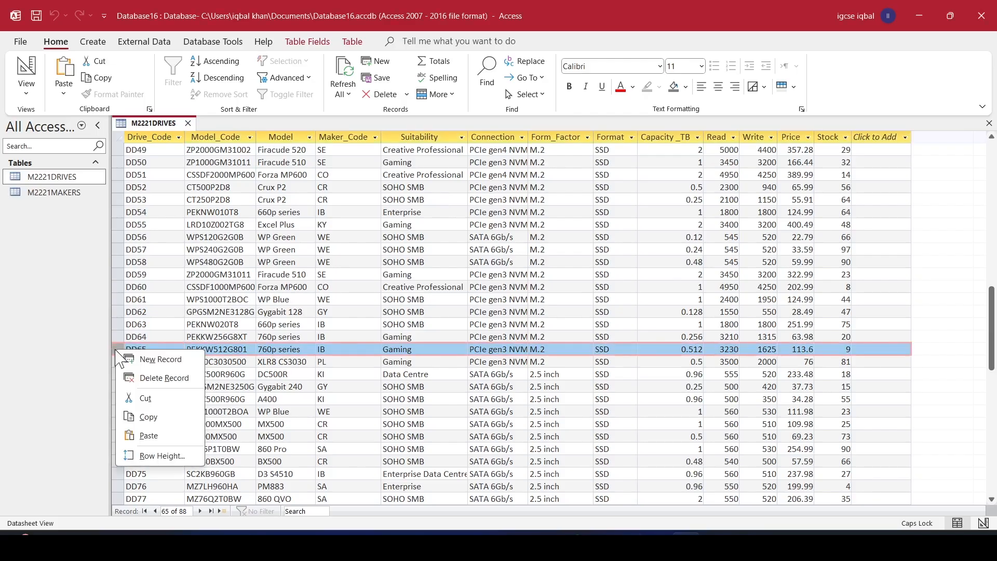
click(174, 378)
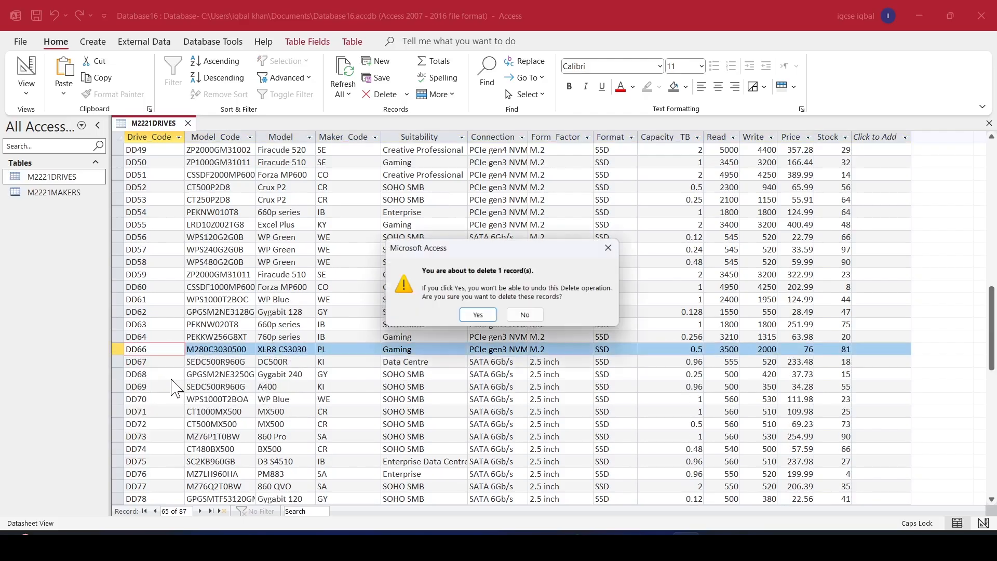
click(478, 316)
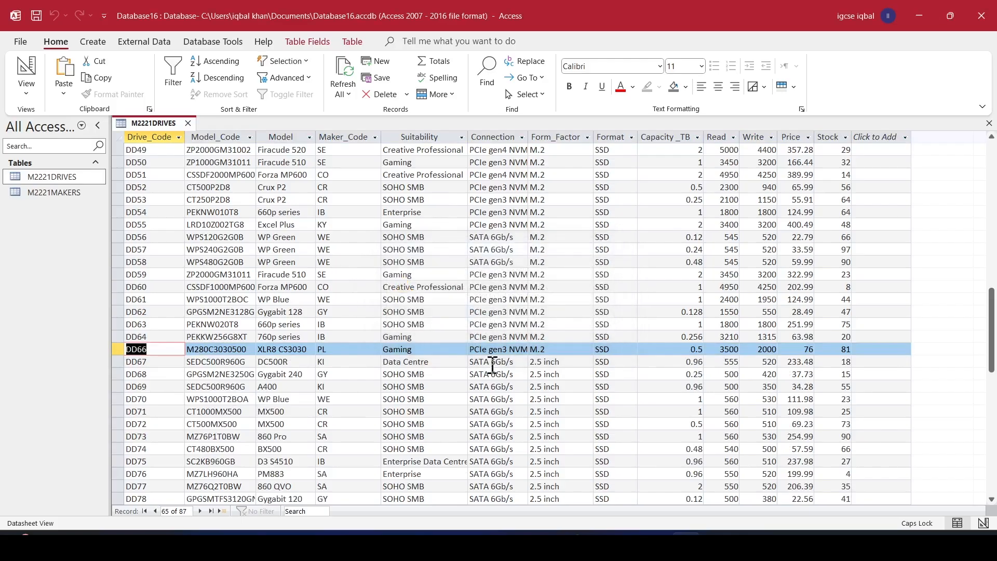
Check the save instruction in question 16, return to Access, and save and close the M2221DRIVES table.
key(alt+Tab)
key(alt+Tab)
key(alt+Tab)
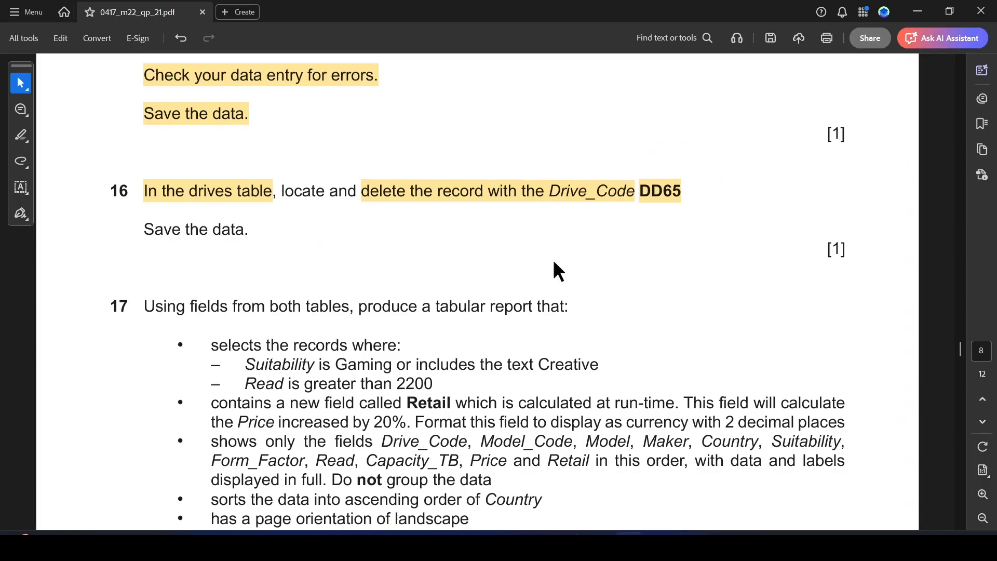
key(alt+Tab)
right_click(131, 124)
click(151, 125)
right_click(153, 124)
click(187, 149)
In question 17 of the exam paper, highlight "Using fields from both tables,", "tabular report that:" and "shows only the fields".
key(alt+Tab)
scroll(327, 270, down, 3)
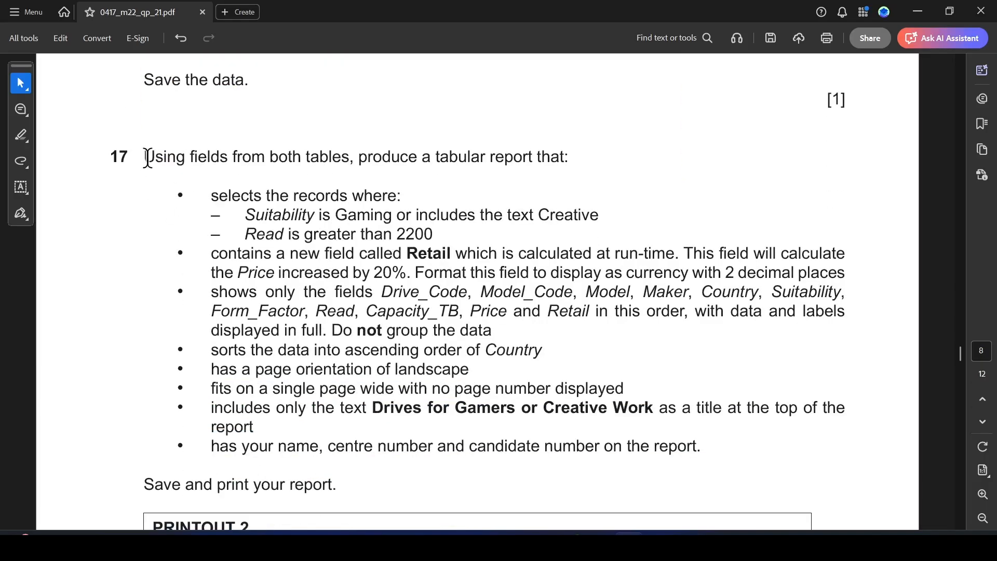
drag(145, 156, 354, 156)
click(392, 184)
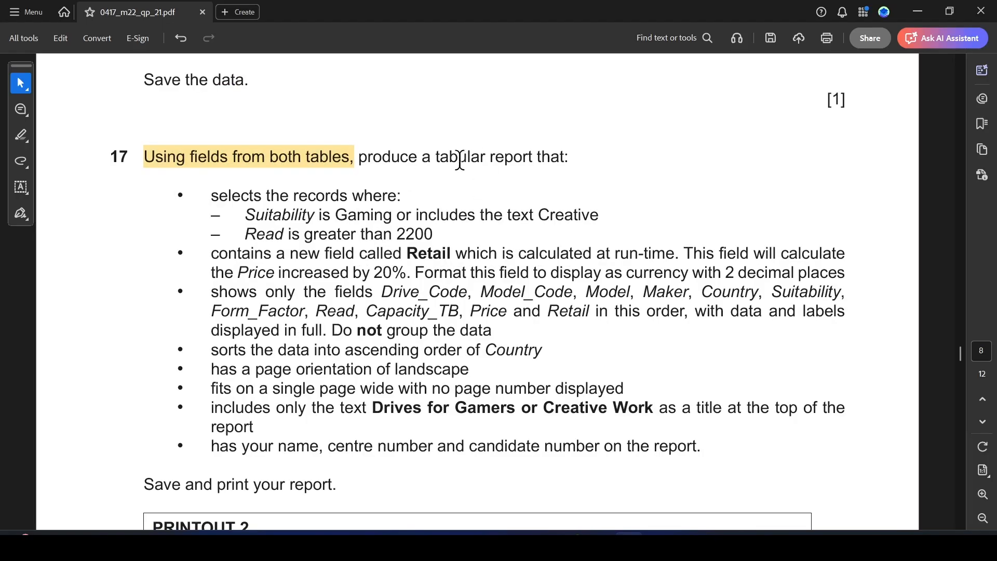
drag(430, 154, 567, 156)
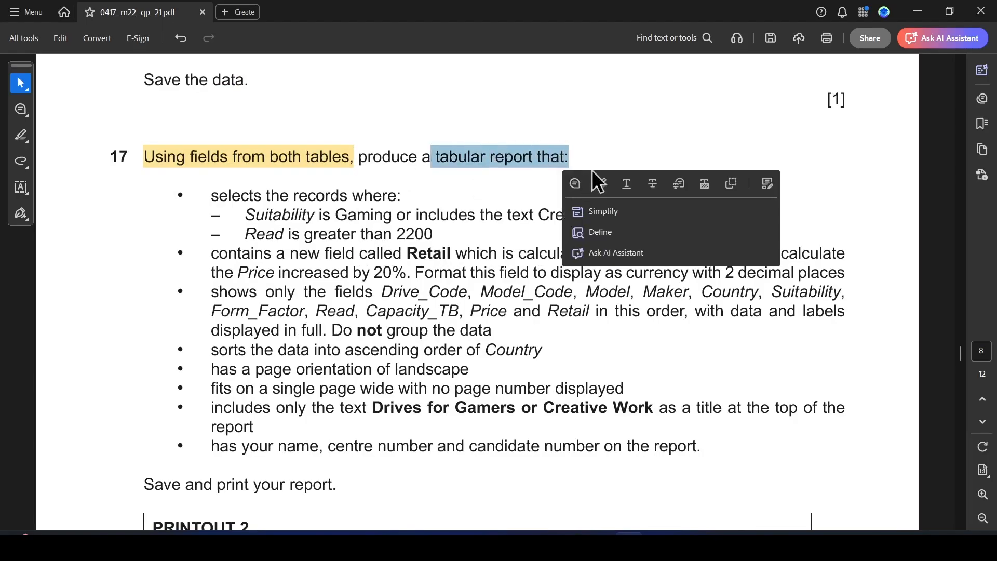
click(575, 182)
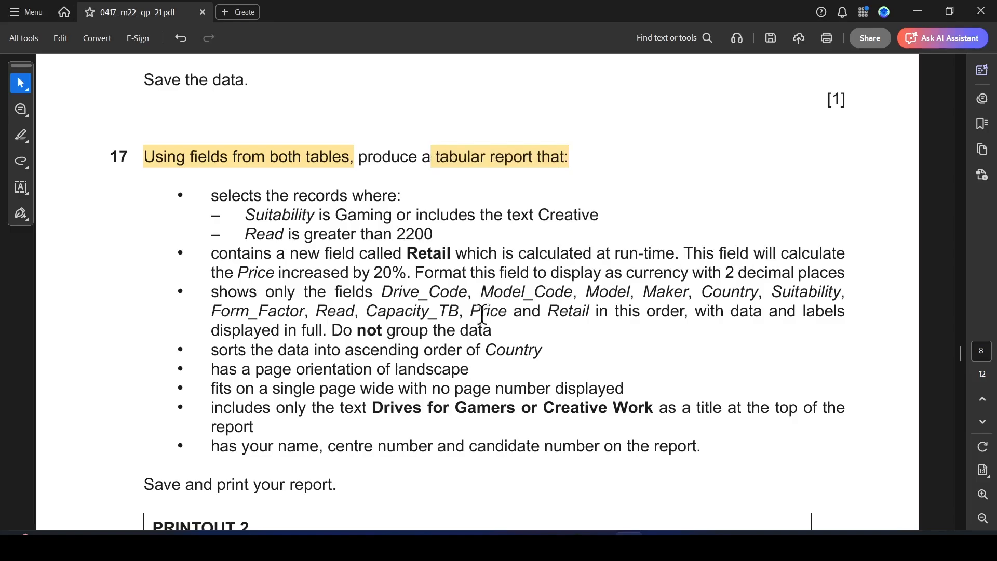
drag(212, 295, 373, 294)
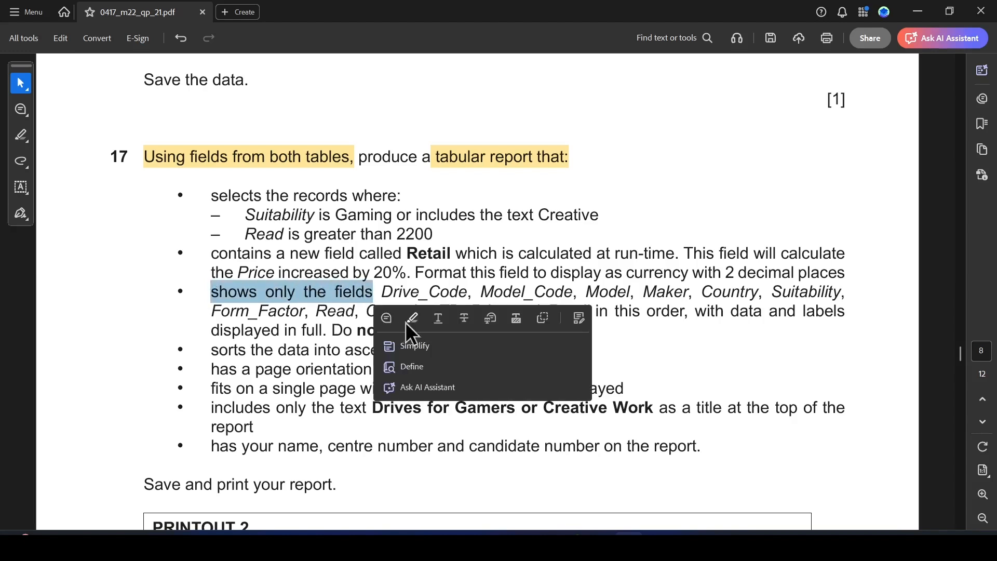
Switch to Access and start a Simple Query Wizard query with Drive_Code, Model_Code and Model from M2221DRIVES, following the exam paper's field order.
key(alt+Tab)
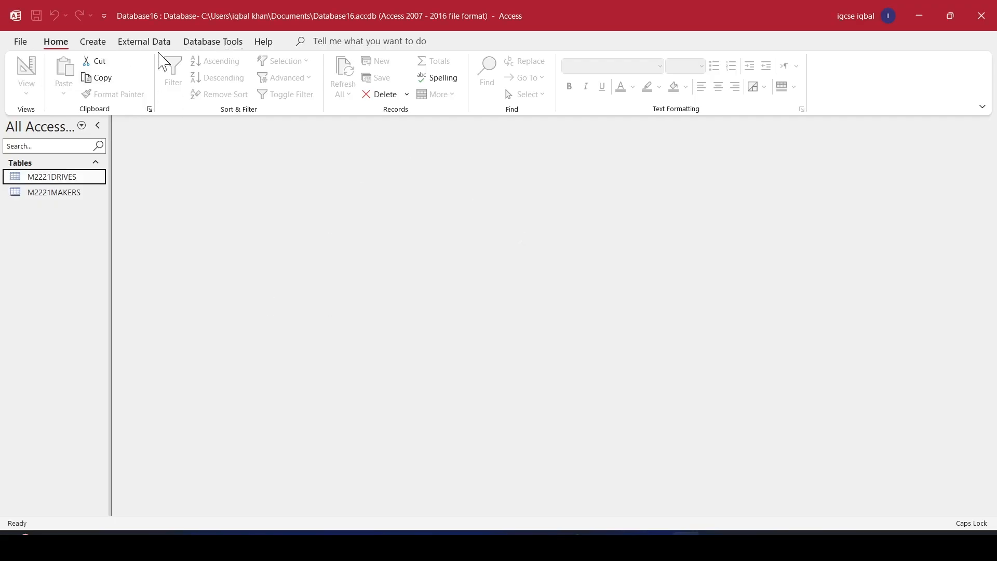
click(89, 50)
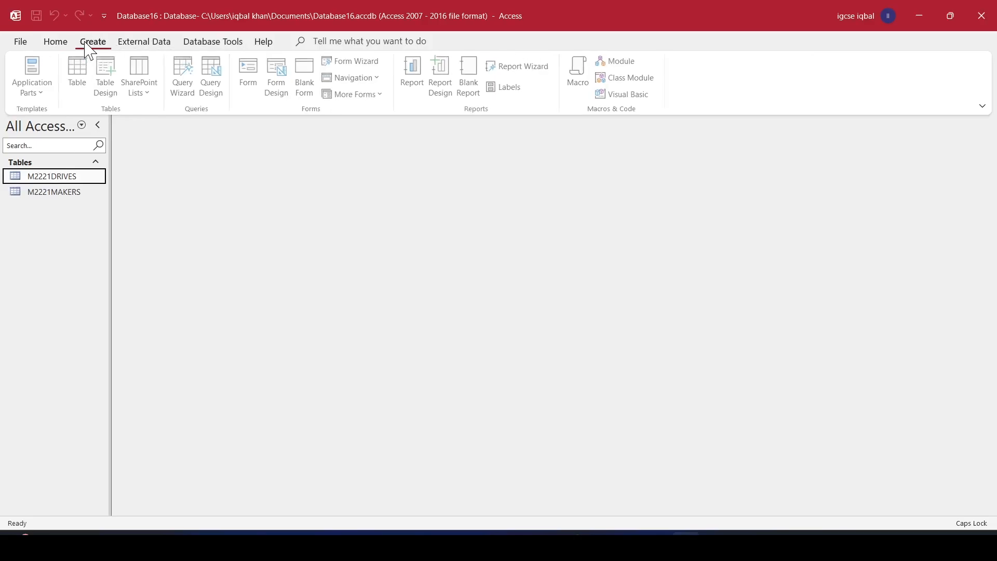
click(183, 77)
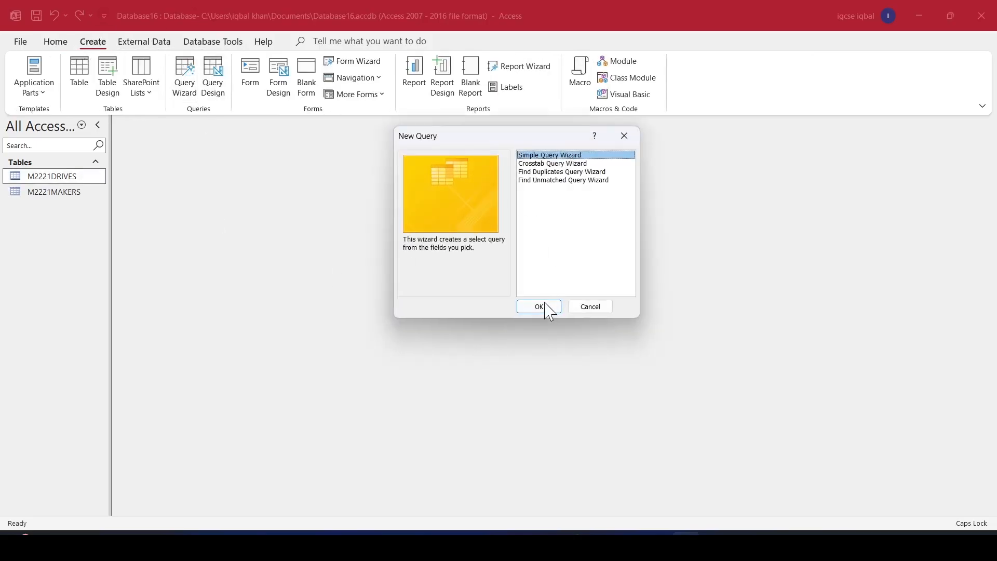
click(540, 307)
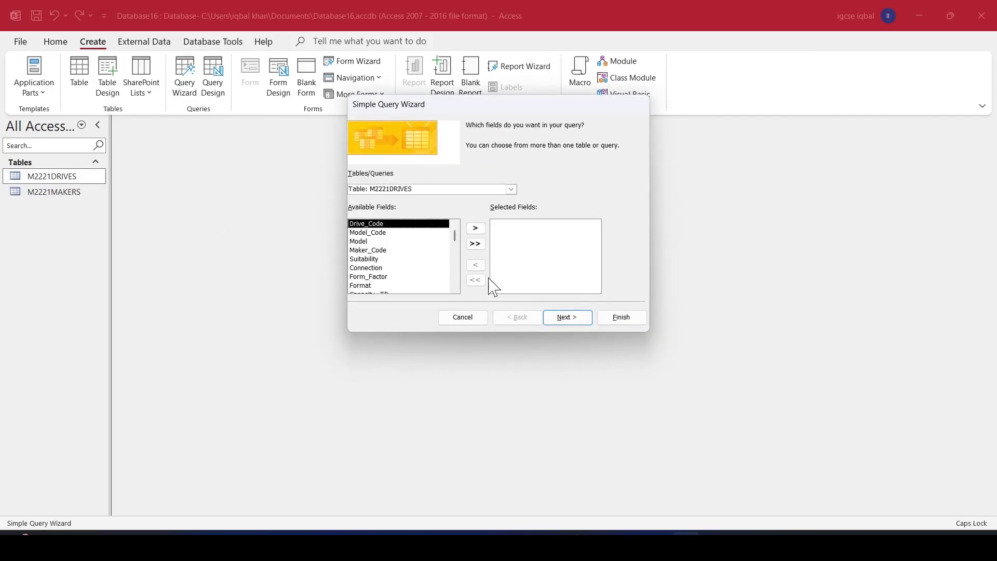
key(alt+Tab)
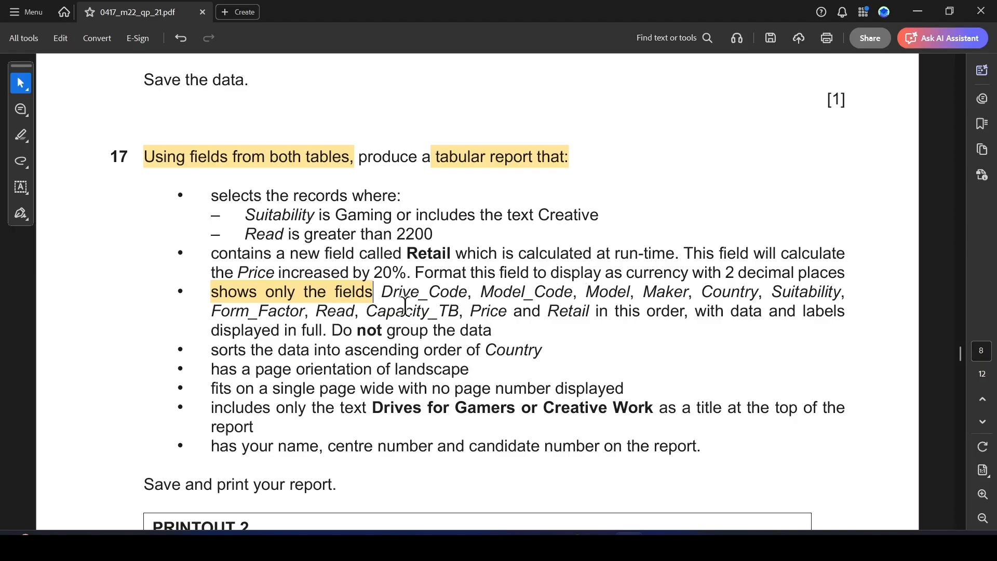
key(alt+Tab)
click(475, 229)
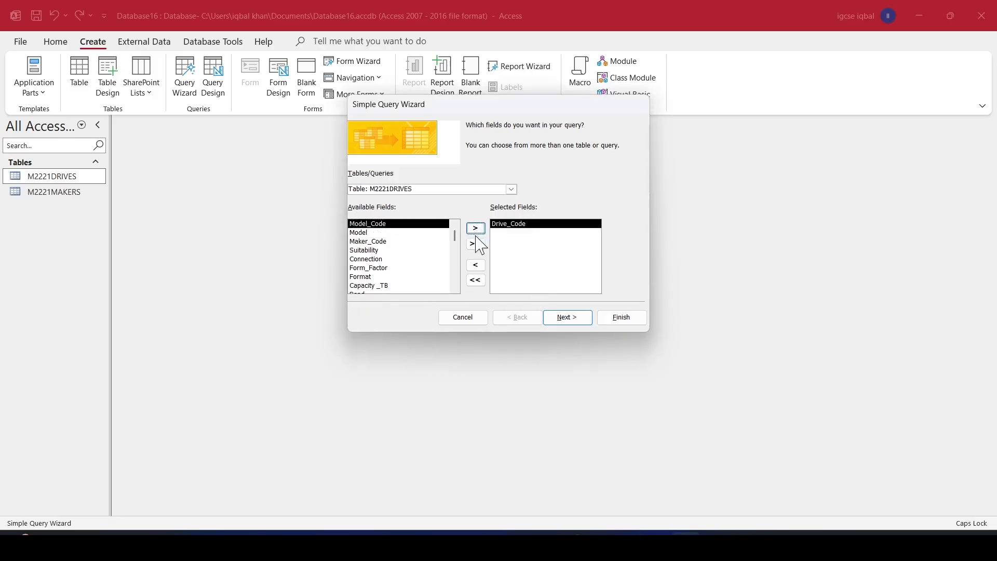
key(alt+Tab)
key(alt+Tab)
click(475, 228)
key(alt+Tab)
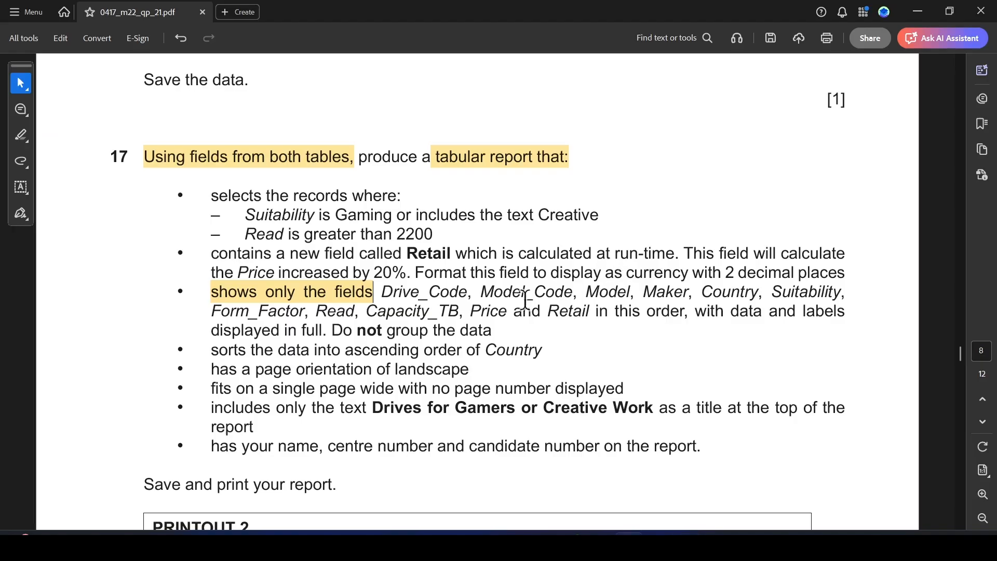
key(alt+Tab)
click(475, 228)
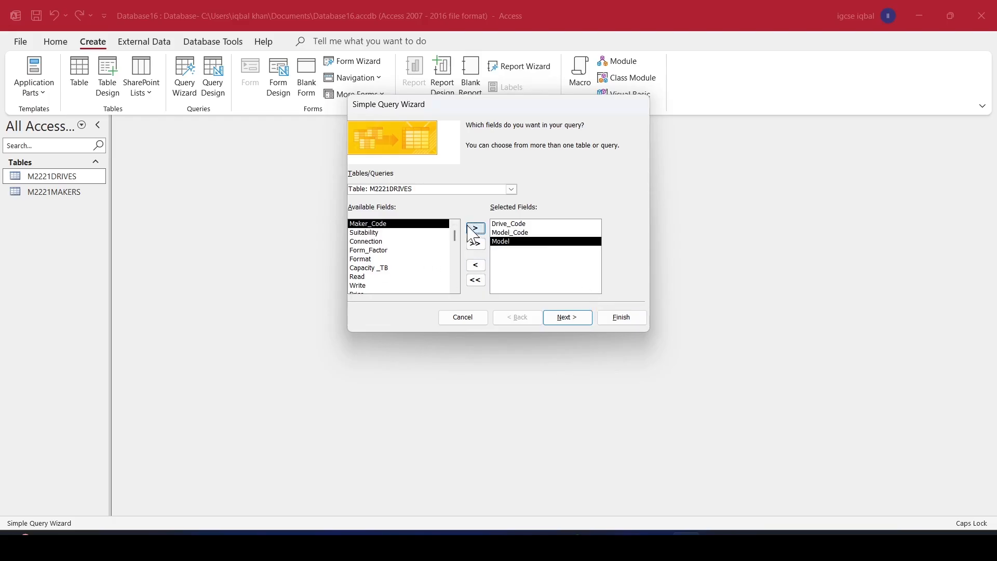
Check the field list in the exam paper and add Maker and Country from the M2221MAKERS table to the query.
key(alt+Tab)
key(alt+Tab)
click(512, 190)
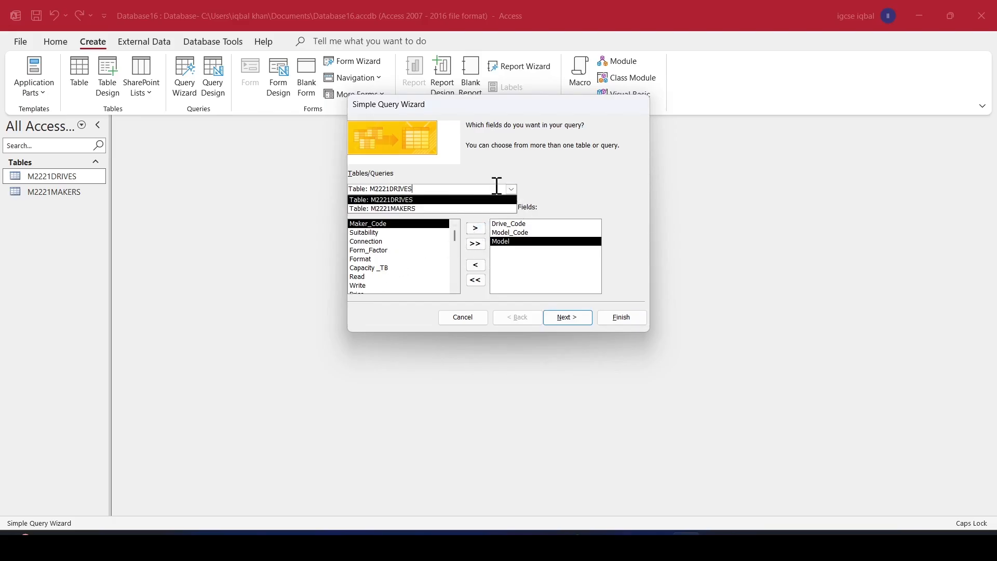
click(434, 207)
click(365, 233)
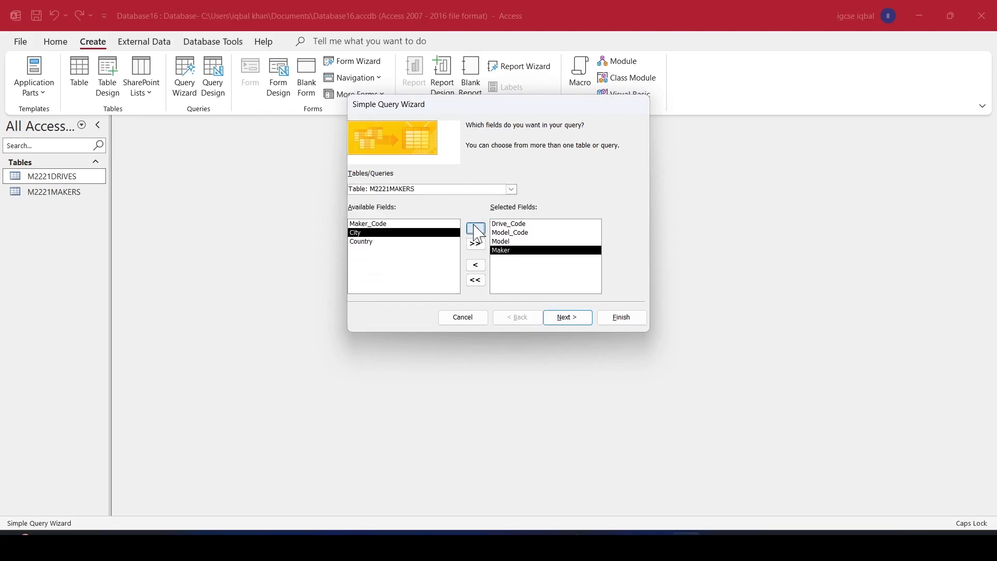
click(474, 229)
key(alt+Tab)
key(alt+Tab)
click(363, 241)
click(475, 229)
Check the required field order and add Suitability and Form_Factor from the M2221DRIVES table to the query.
key(alt+Tab)
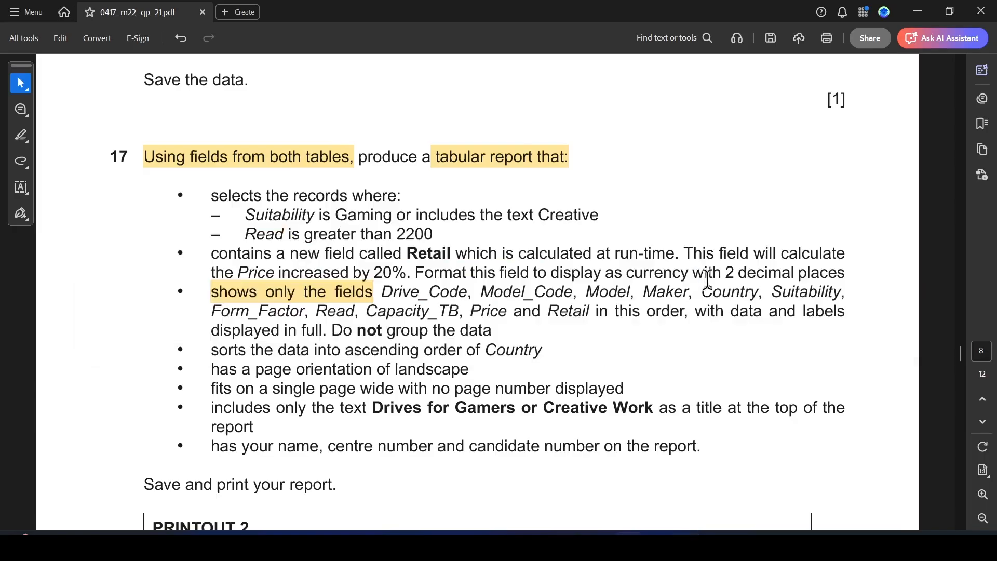
key(alt+Tab)
click(511, 189)
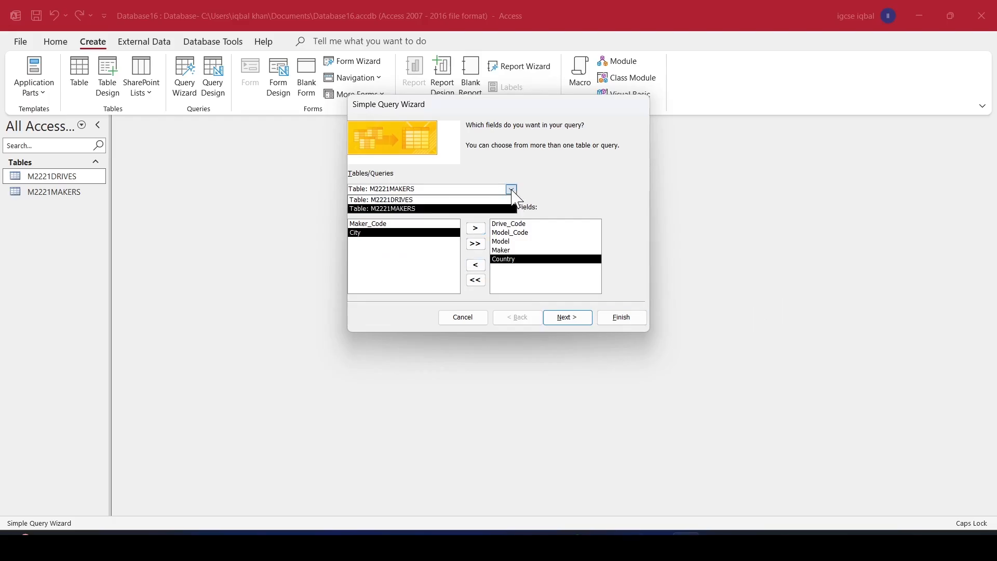
click(394, 200)
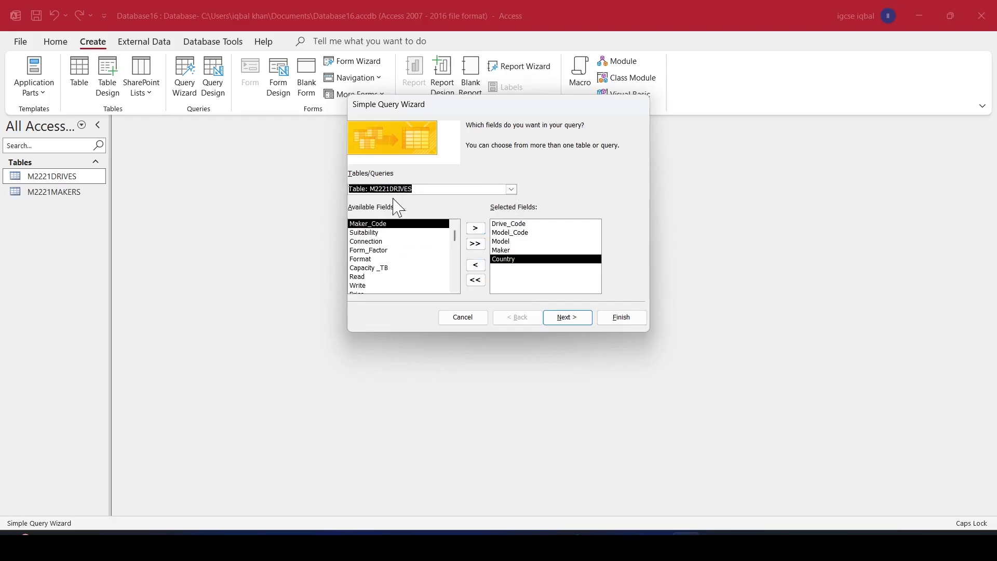
click(377, 233)
click(475, 228)
key(alt+Tab)
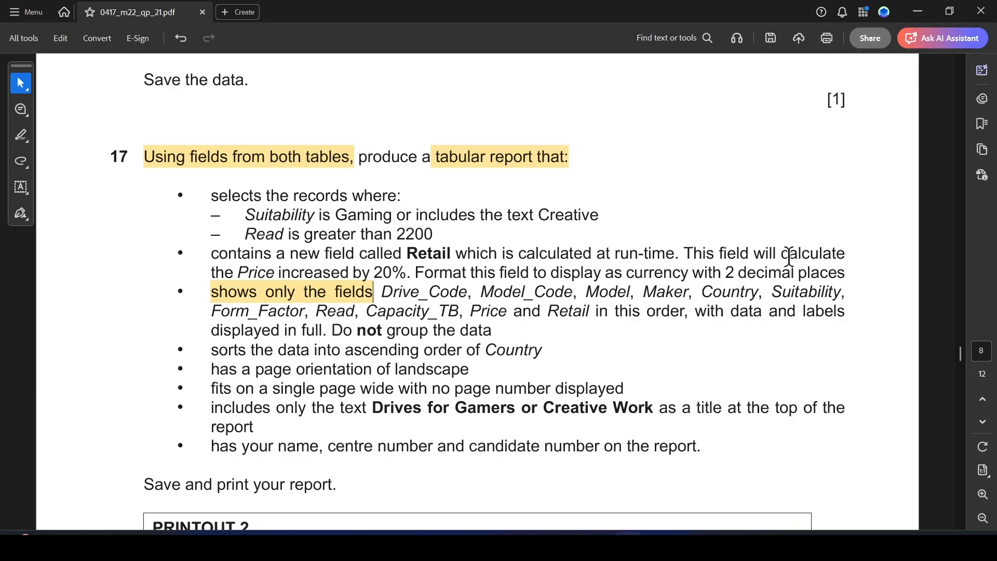
key(alt+Tab)
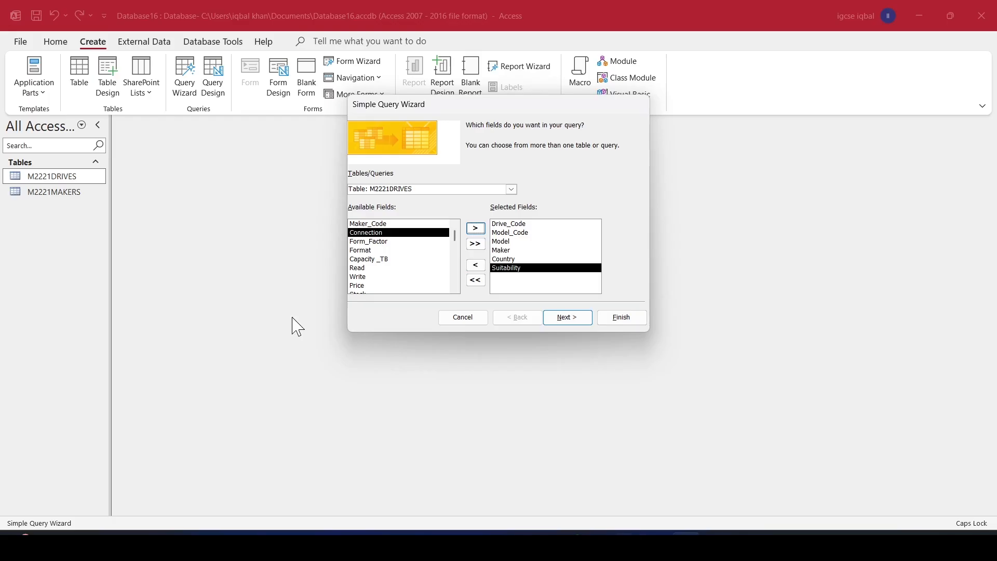
click(374, 243)
click(475, 229)
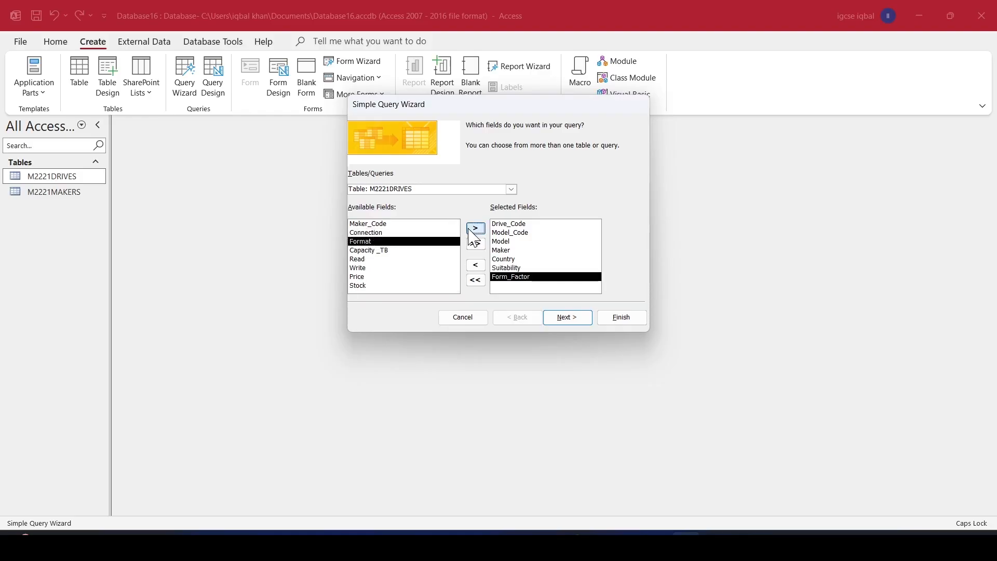
Add the Read and Capacity_TB fields to the query, checking the order against the exam paper.
key(alt+Tab)
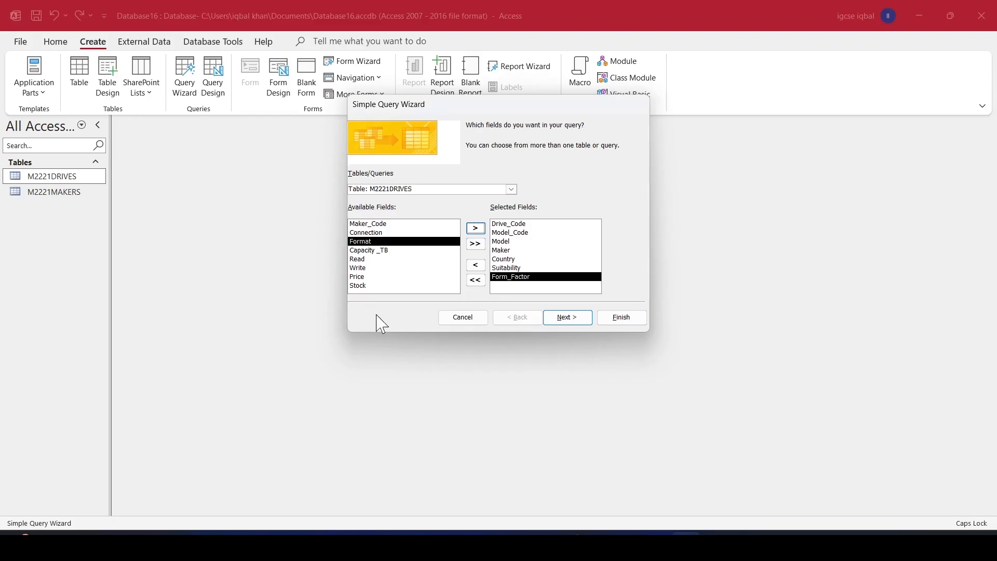
key(alt+Tab)
click(369, 259)
click(475, 229)
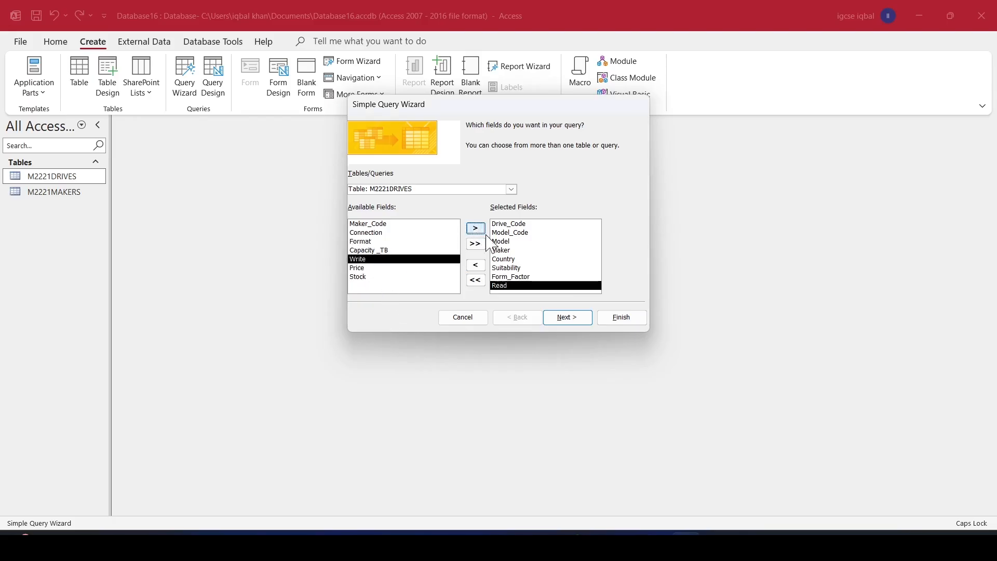
key(alt+Tab)
key(alt+Tab)
click(382, 250)
click(475, 228)
key(alt+Tab)
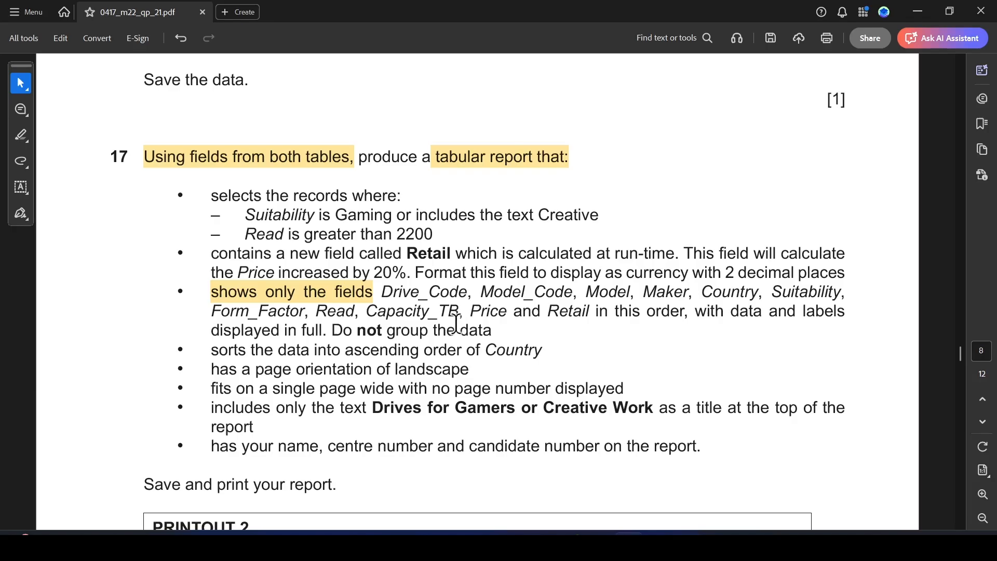
key(alt+Tab)
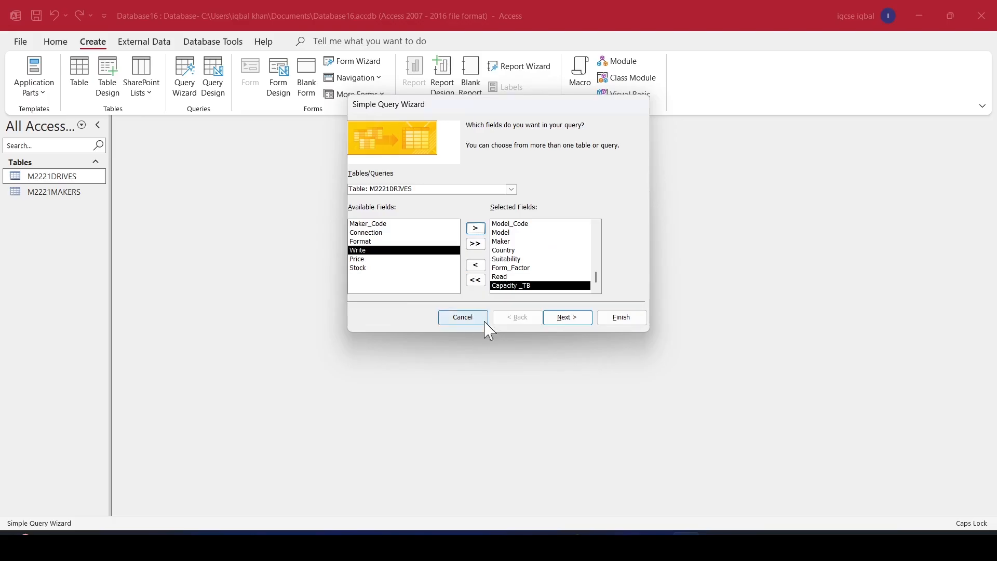
Add the Price field to the query and check the field order against the exam paper.
click(365, 268)
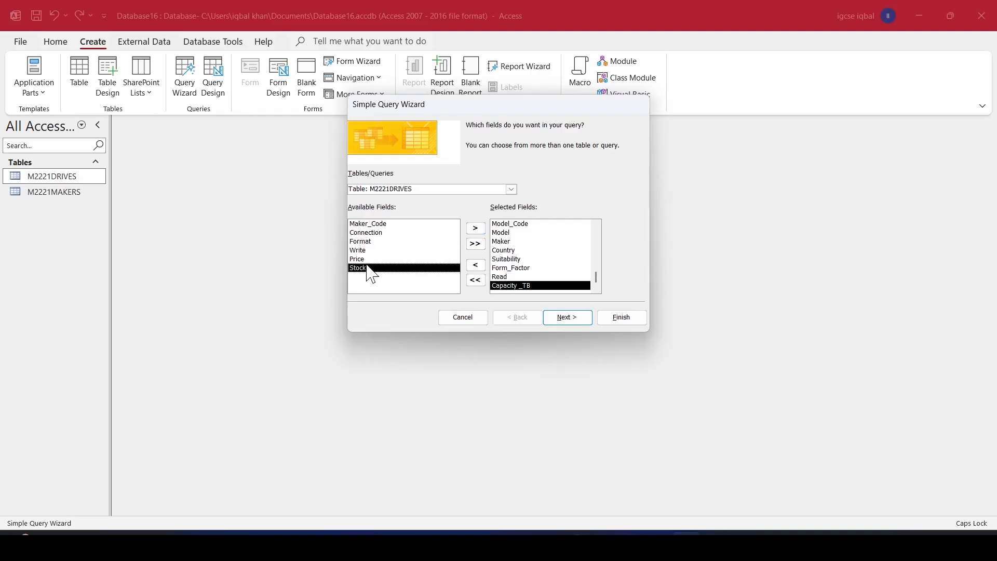
click(399, 259)
click(475, 228)
key(alt+Tab)
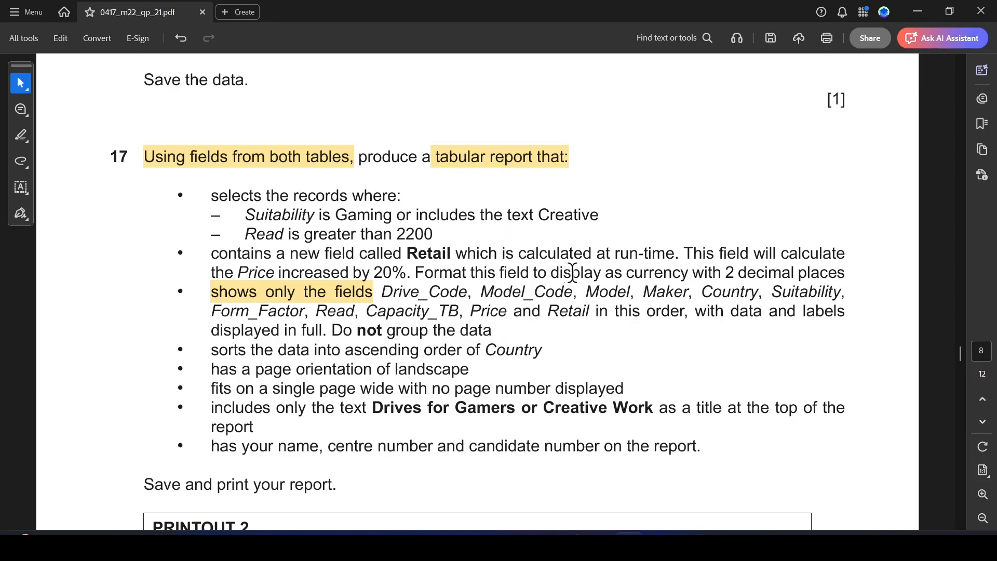
key(alt+Tab)
Highlight the word Retail in question 17's field list and in its calculated-field bullet in the exam paper.
key(alt+Tab)
drag(543, 312, 590, 315)
click(630, 340)
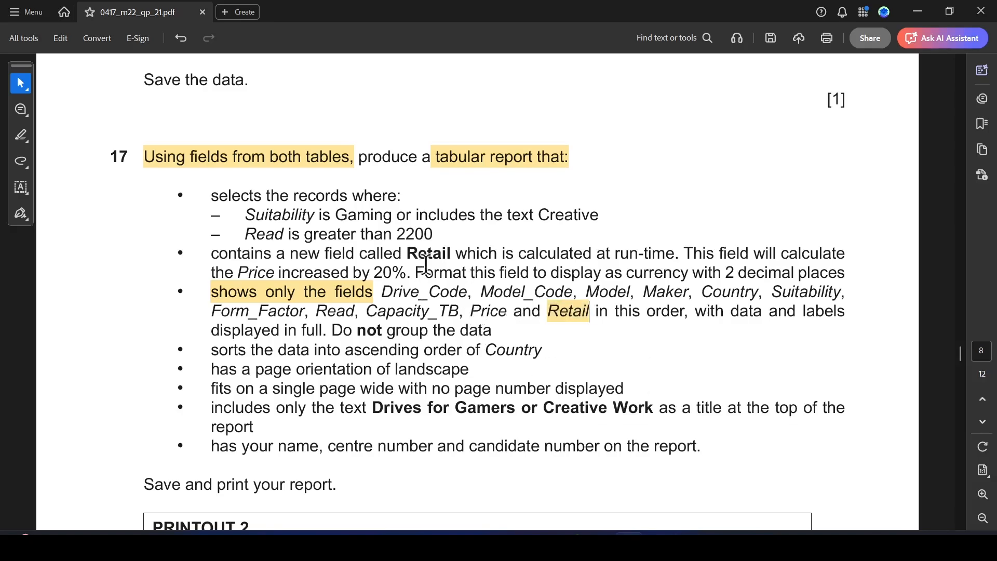
drag(406, 254, 450, 256)
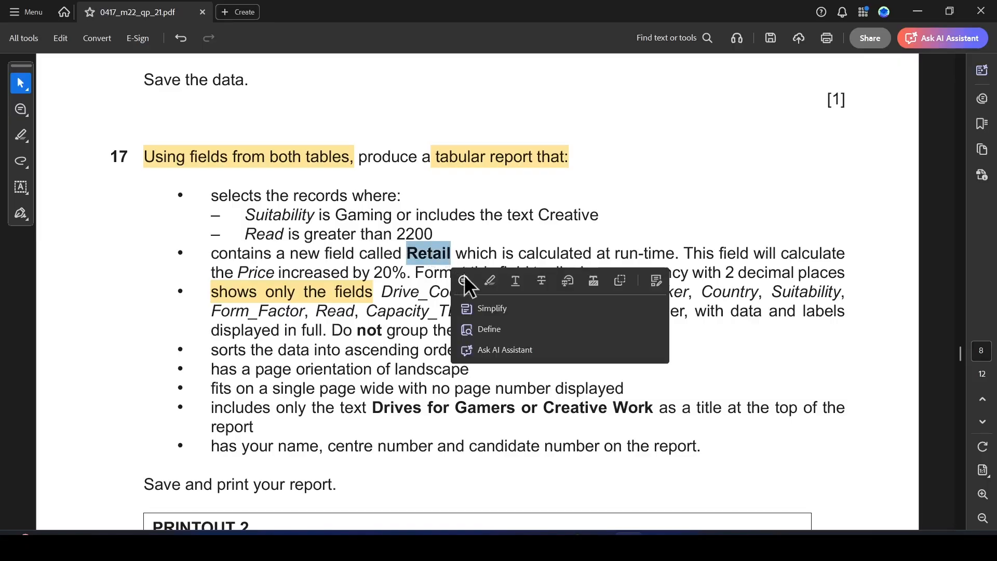
click(489, 281)
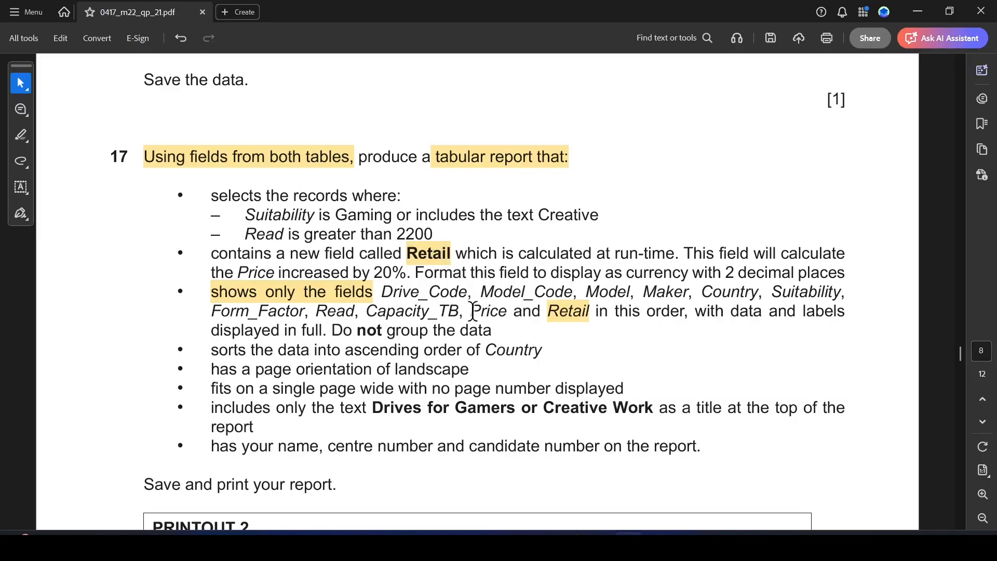
Title the query Q17 in the Simple Query Wizard and finish with the option to modify the query design.
key(alt+Tab)
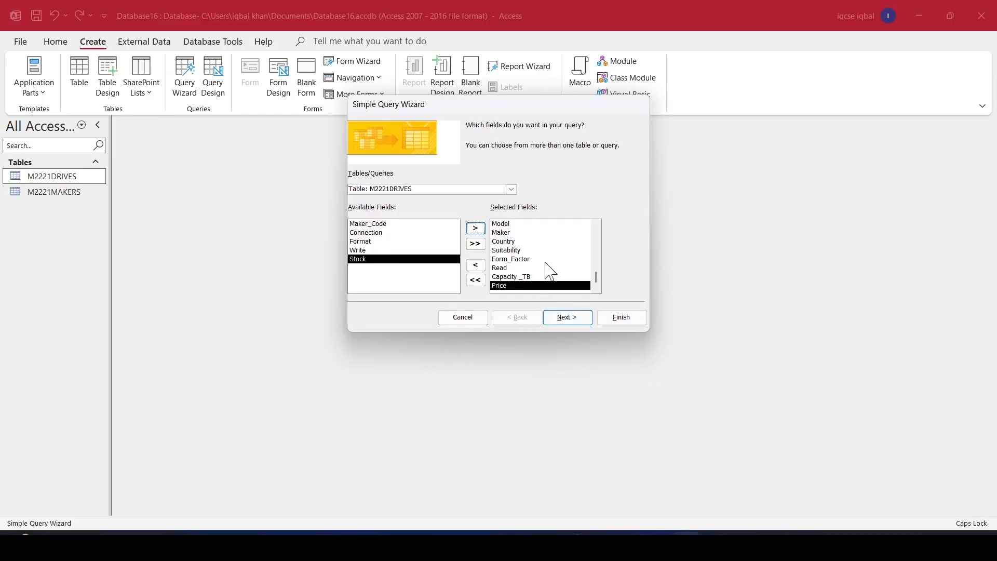
click(568, 317)
click(574, 317)
click(481, 249)
drag(535, 140, 391, 129)
key(alt+Tab)
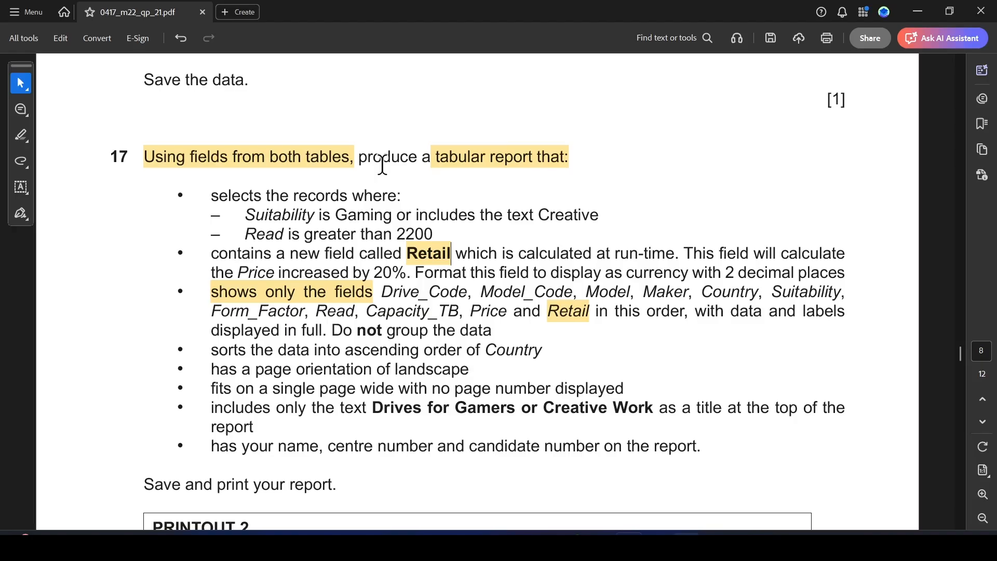
key(alt+Tab)
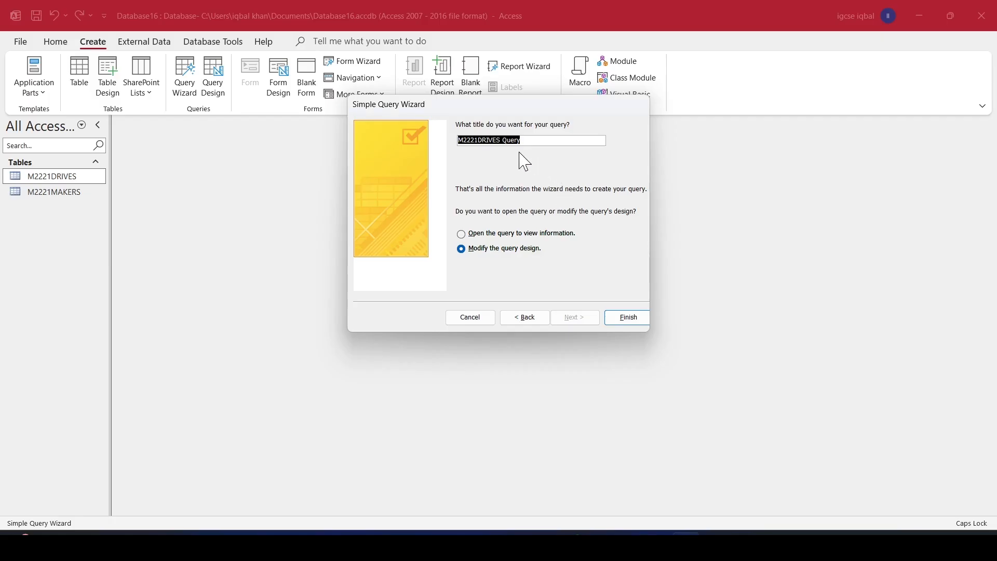
text(q)
click(635, 322)
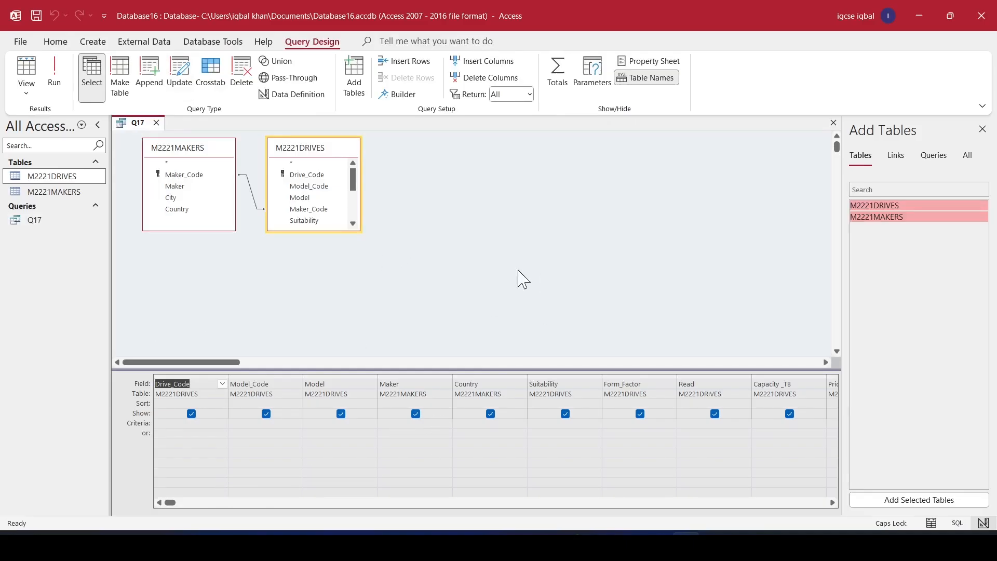
Set the Suitability criteria to "Gaming" Or Like "*Creative*", taking the words from question 17 of the exam paper.
key(alt+Tab)
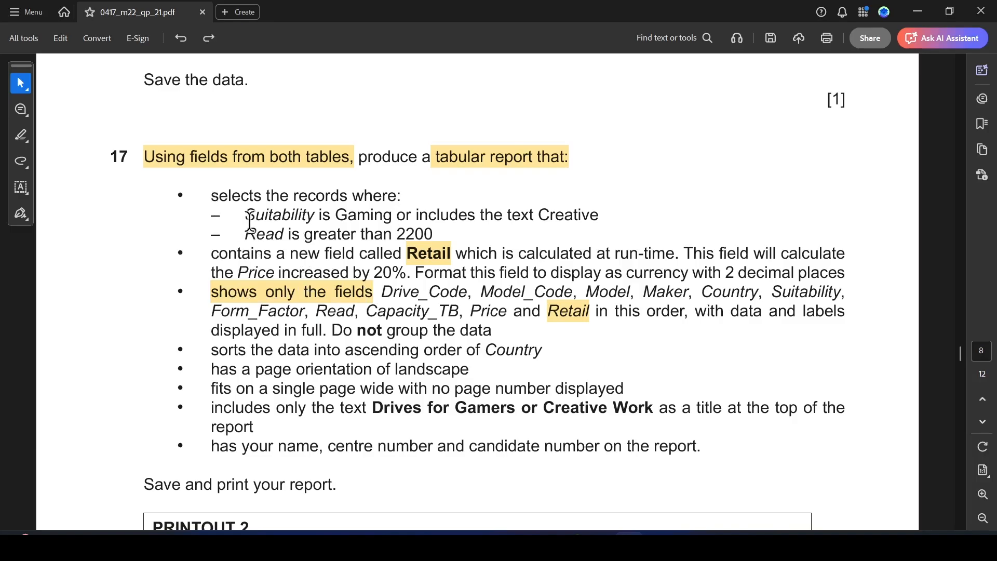
drag(248, 217, 315, 217)
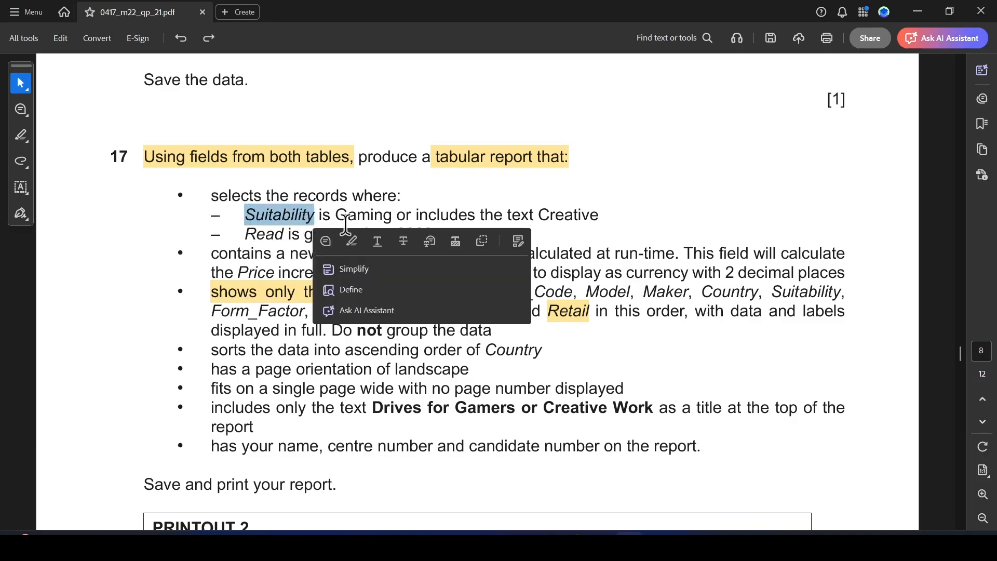
click(505, 213)
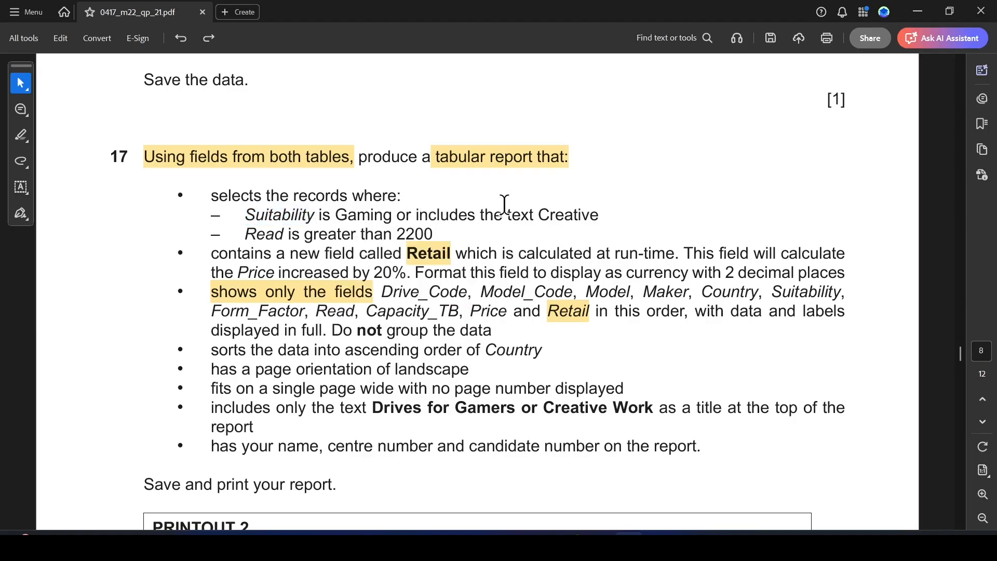
drag(335, 216, 392, 220)
key(alt+Tab)
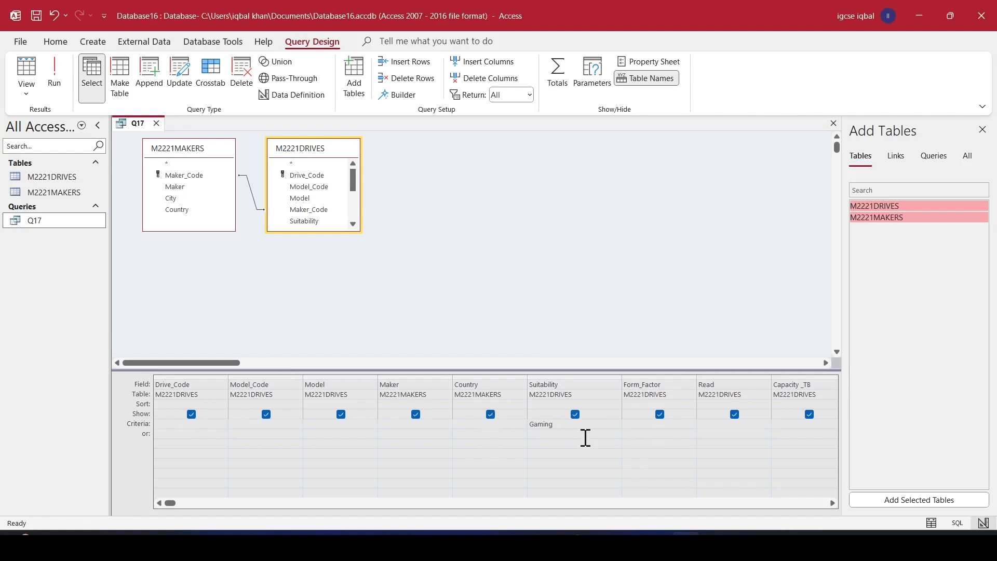
text(or)
key(alt+Tab)
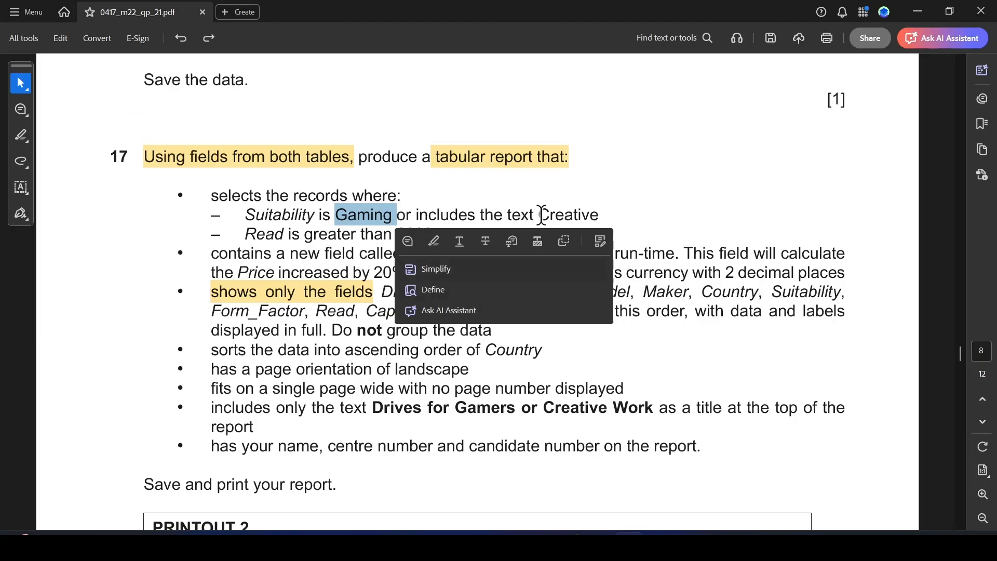
drag(539, 214, 597, 215)
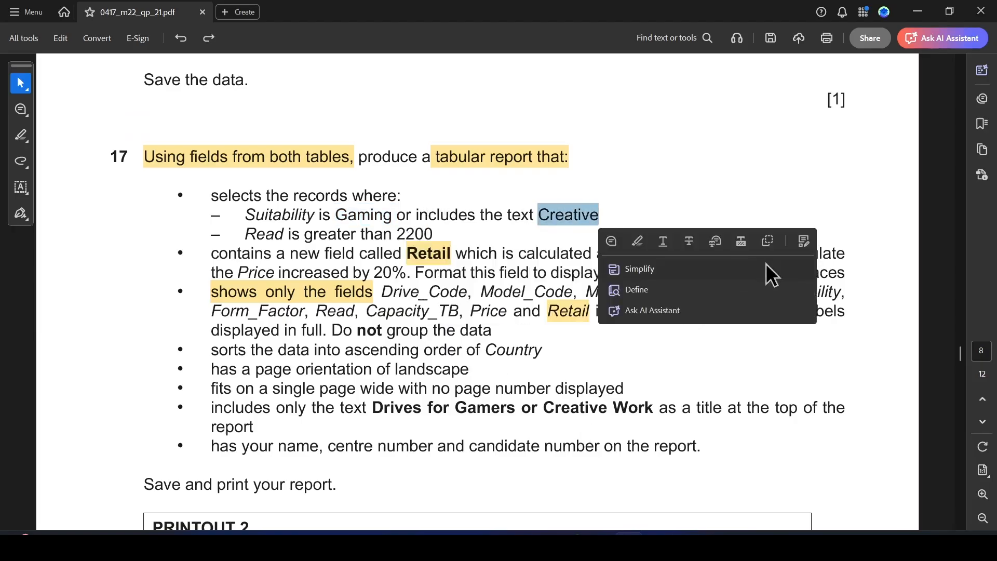
key(alt+Tab)
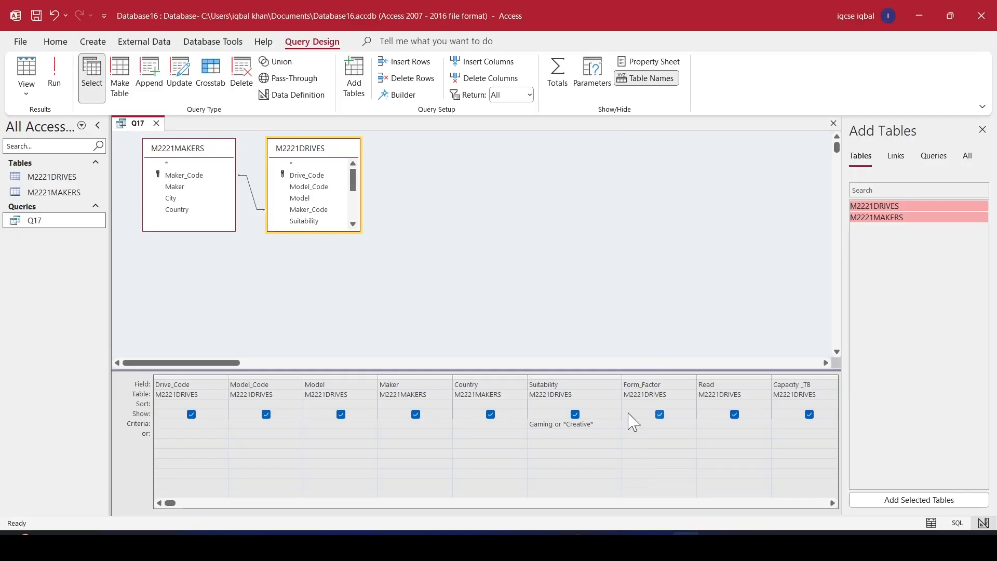
click(586, 445)
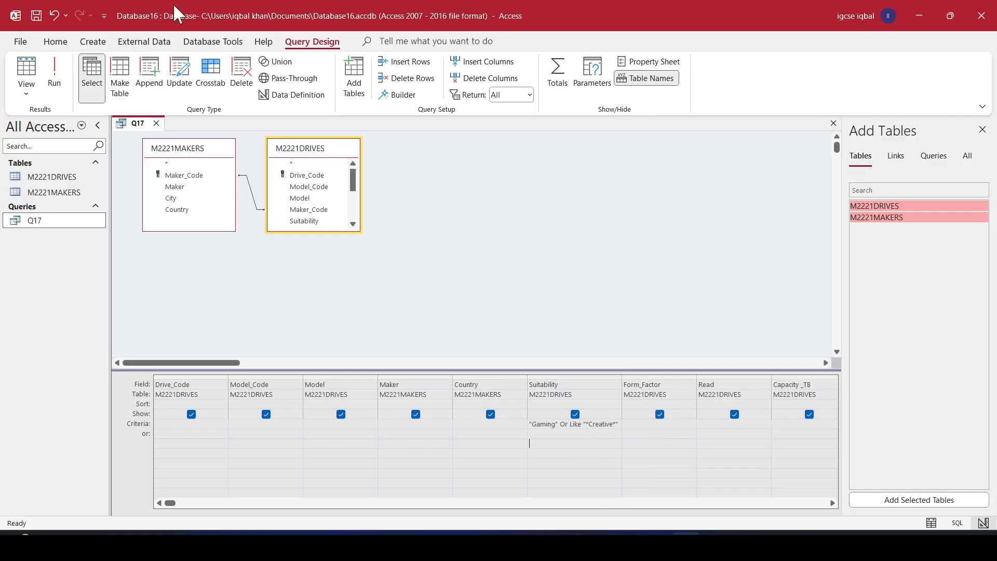
Run the Q17 query and check the Suitability values of the records for Gaming and Creative.
click(57, 93)
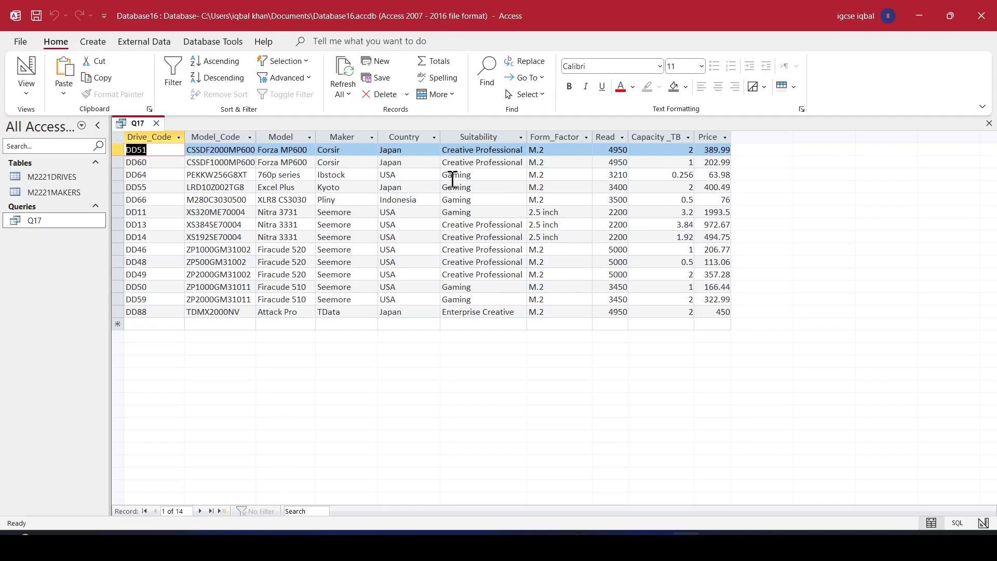
click(480, 178)
click(475, 186)
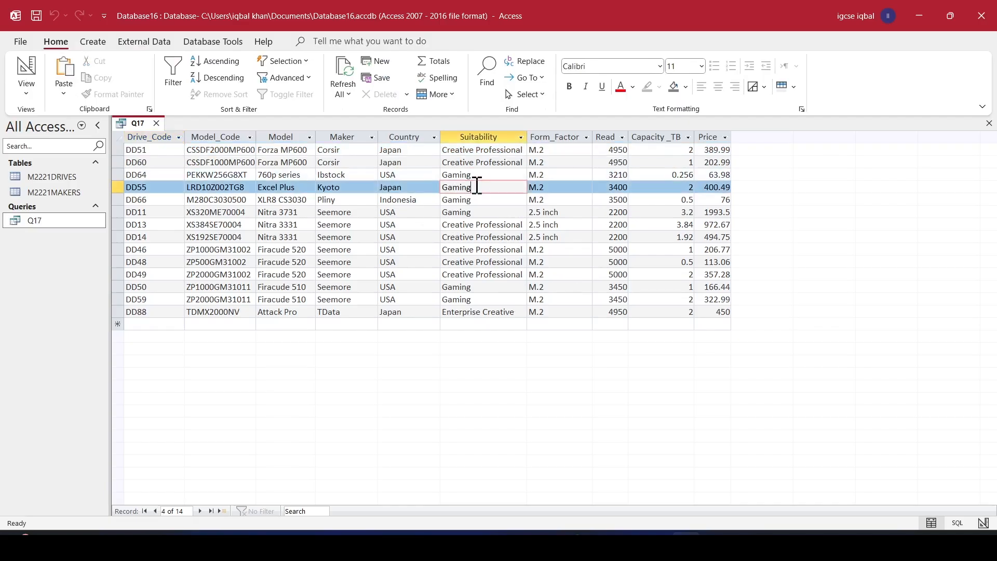
click(479, 200)
click(482, 213)
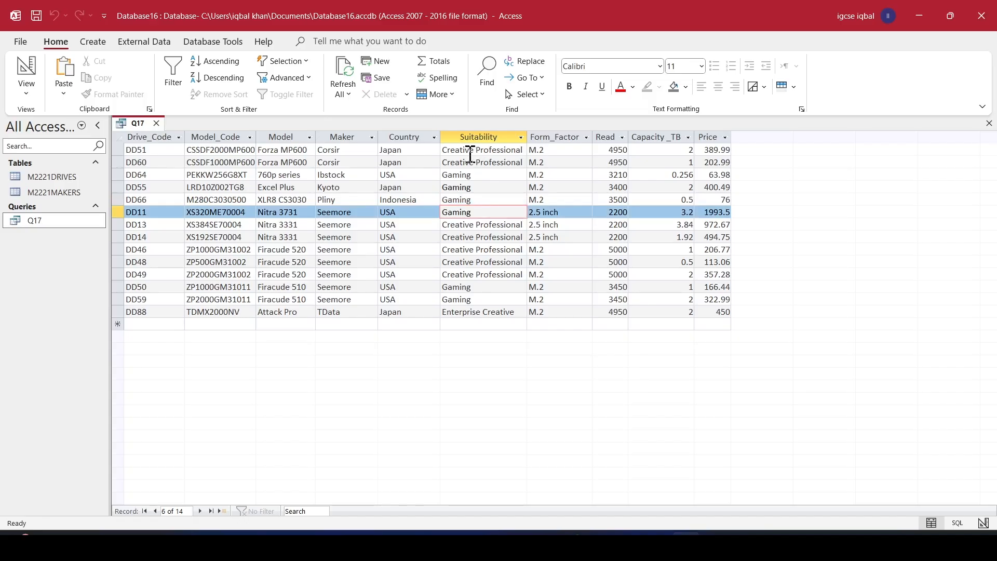
click(468, 152)
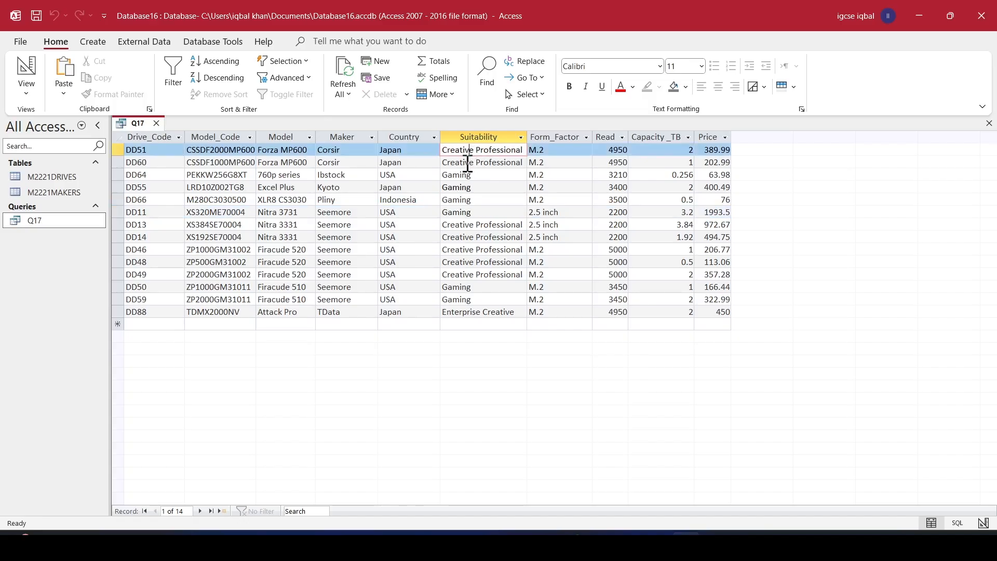
click(468, 163)
click(463, 224)
click(462, 237)
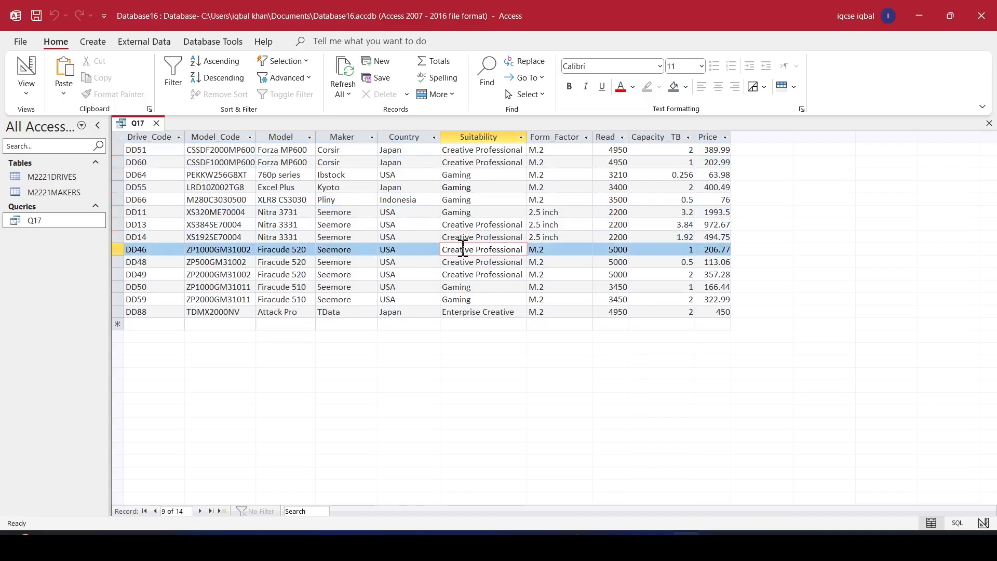
click(463, 249)
click(462, 274)
Highlight the words Creative and Gaming in the Suitability condition of the exam paper.
key(alt+Tab)
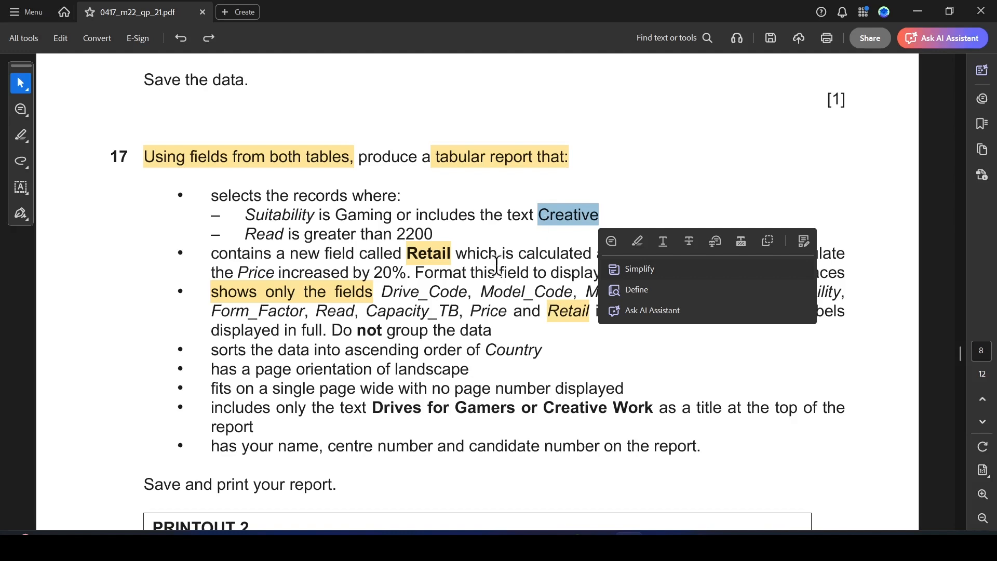
click(637, 240)
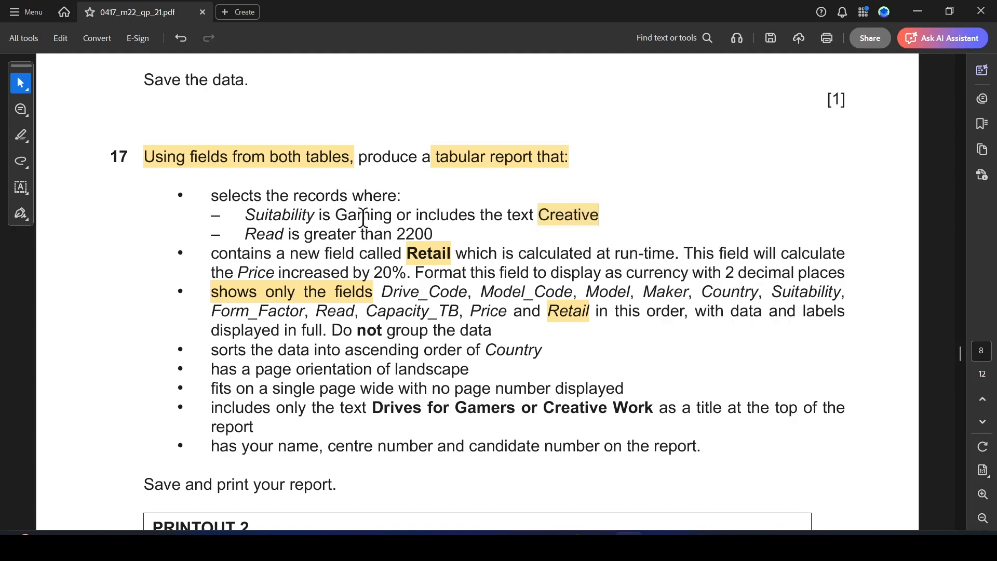
drag(335, 215, 392, 215)
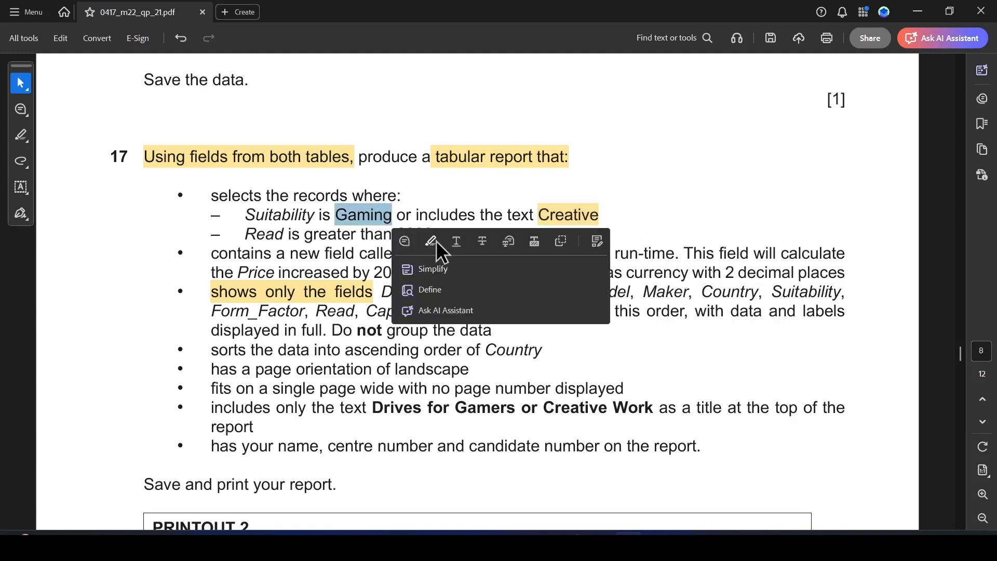
click(436, 242)
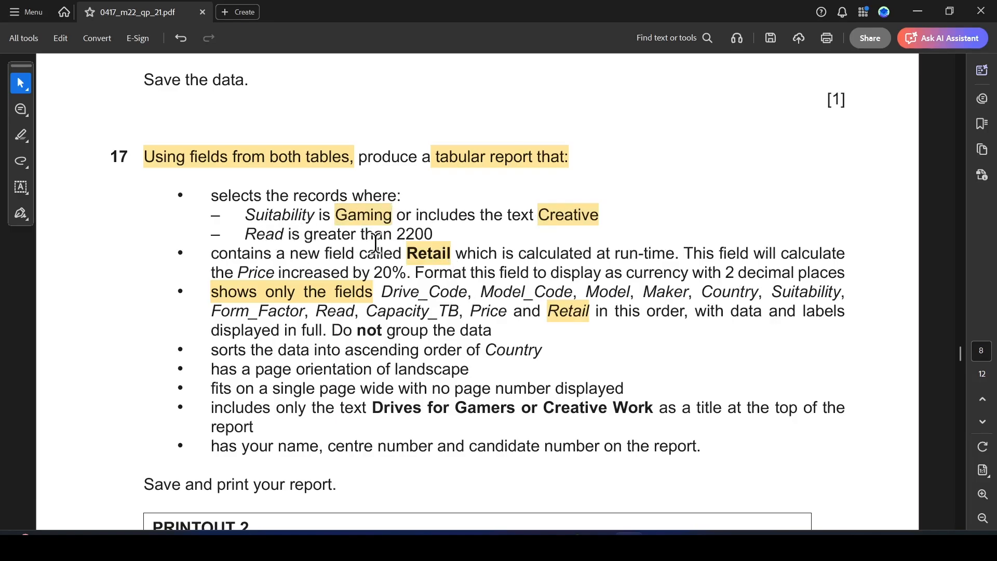
Take the Read limit from the exam paper and set the Read criteria to >2200 in the Q17 query design.
drag(396, 233, 438, 232)
key(alt+Tab)
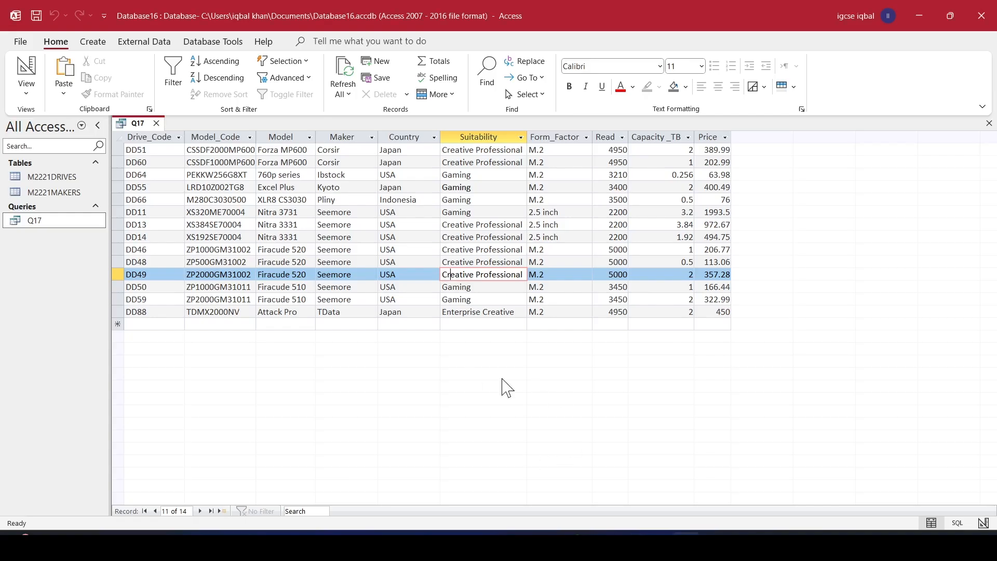
right_click(40, 221)
click(94, 246)
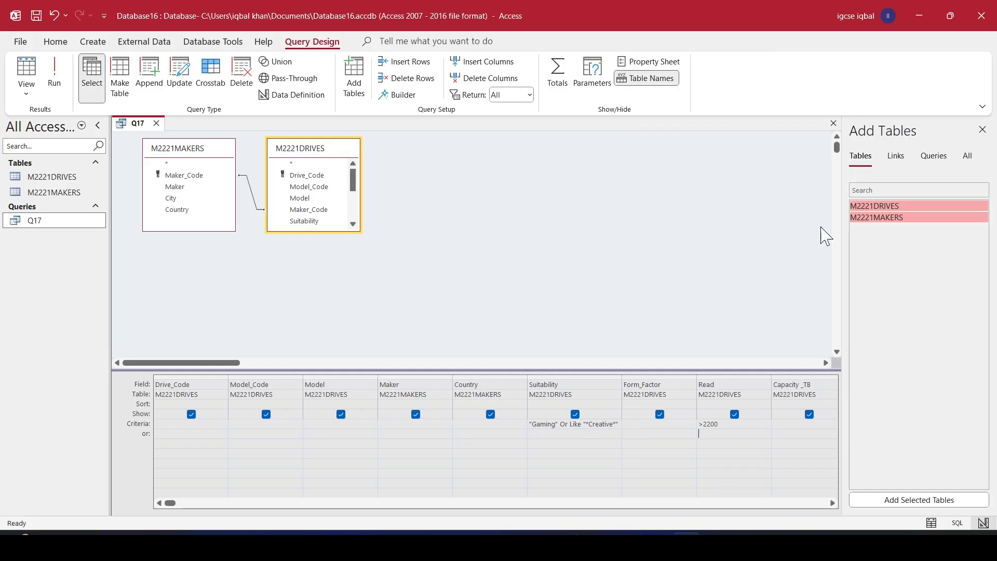
Run the Q17 query and highlight 2200 in the Read condition of the exam paper.
click(55, 77)
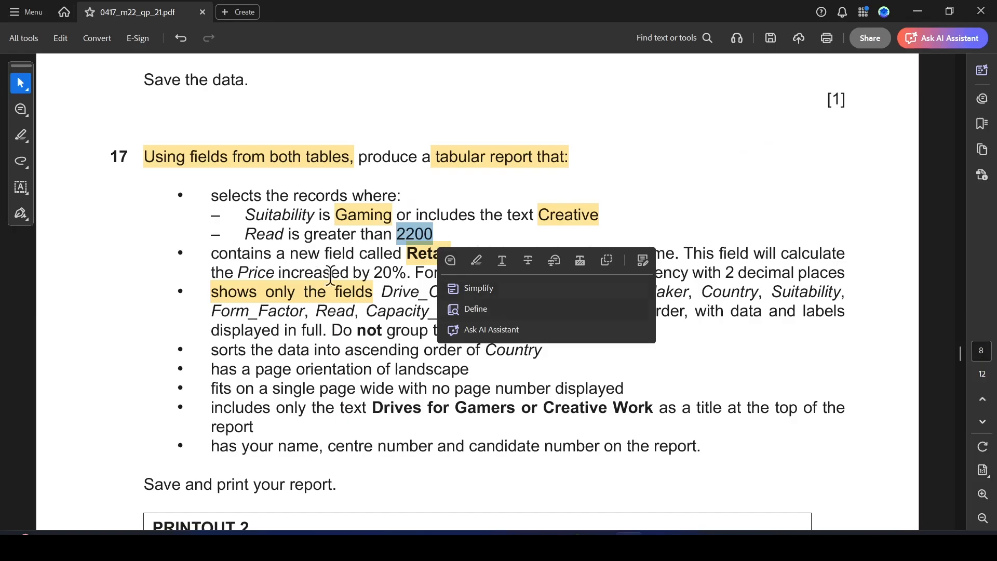
click(475, 261)
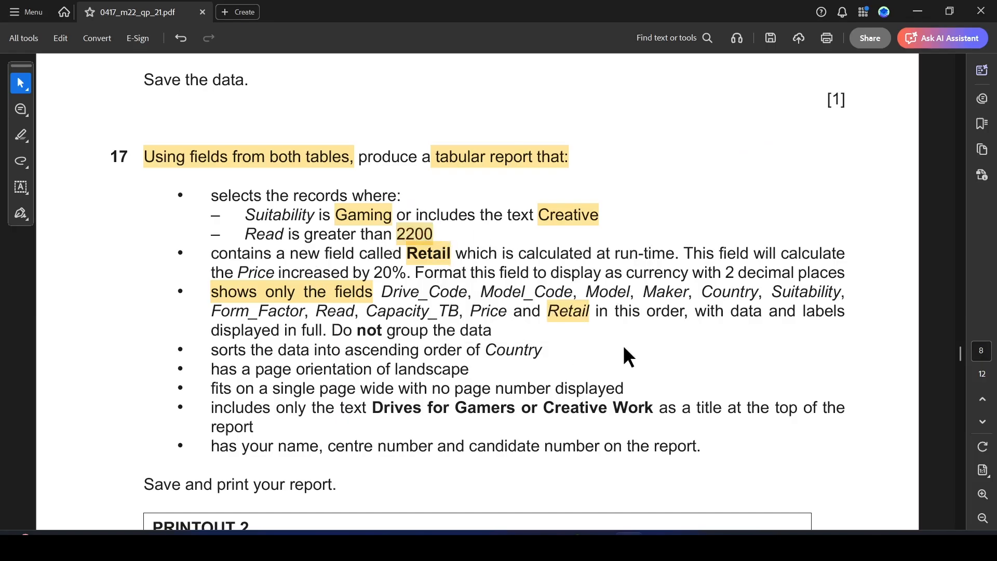
key(alt+Tab)
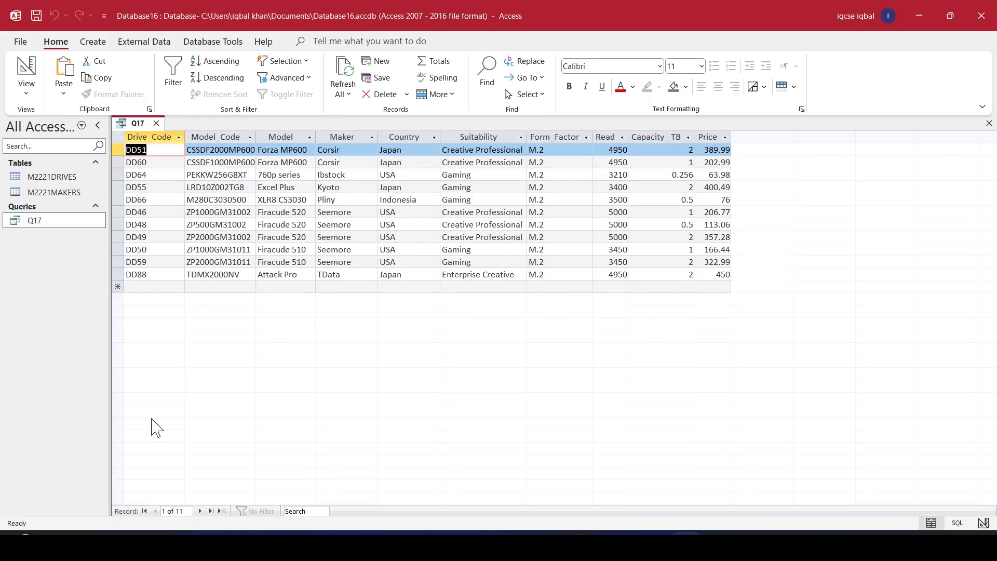
Open the Q17 query in design view and widen the empty column after the Price field.
right_click(43, 221)
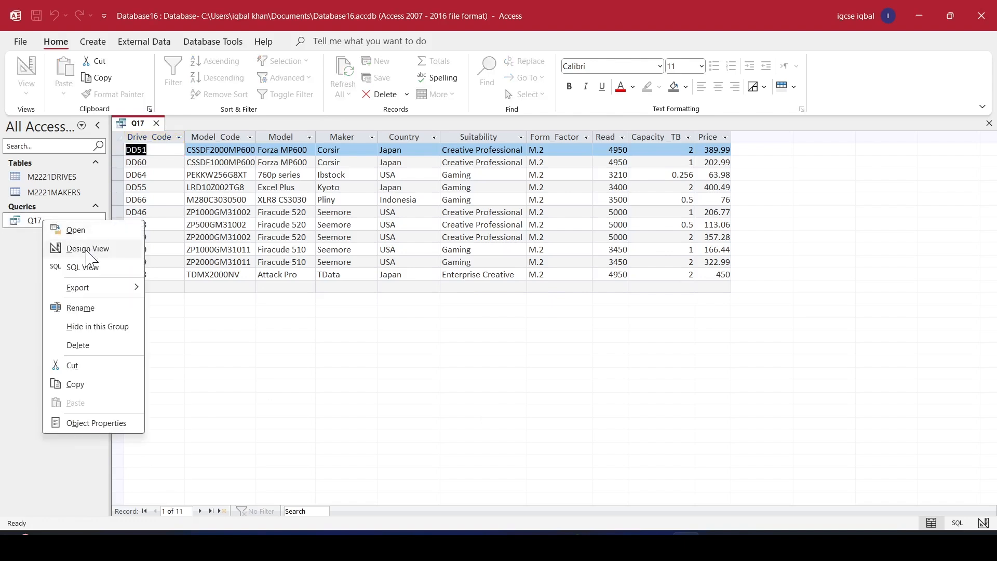
click(88, 249)
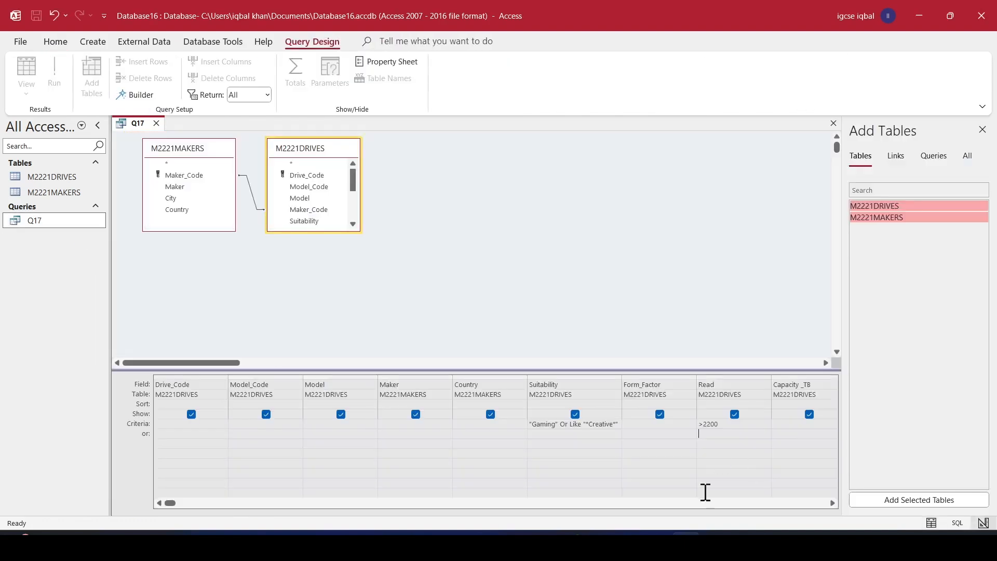
click(190, 503)
click(291, 502)
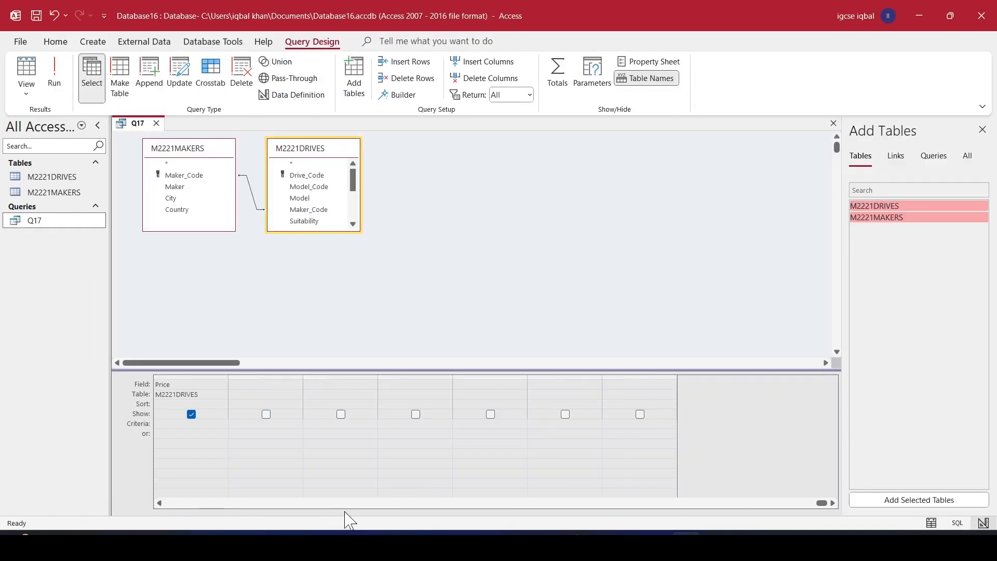
click(257, 375)
click(260, 384)
drag(302, 375, 381, 375)
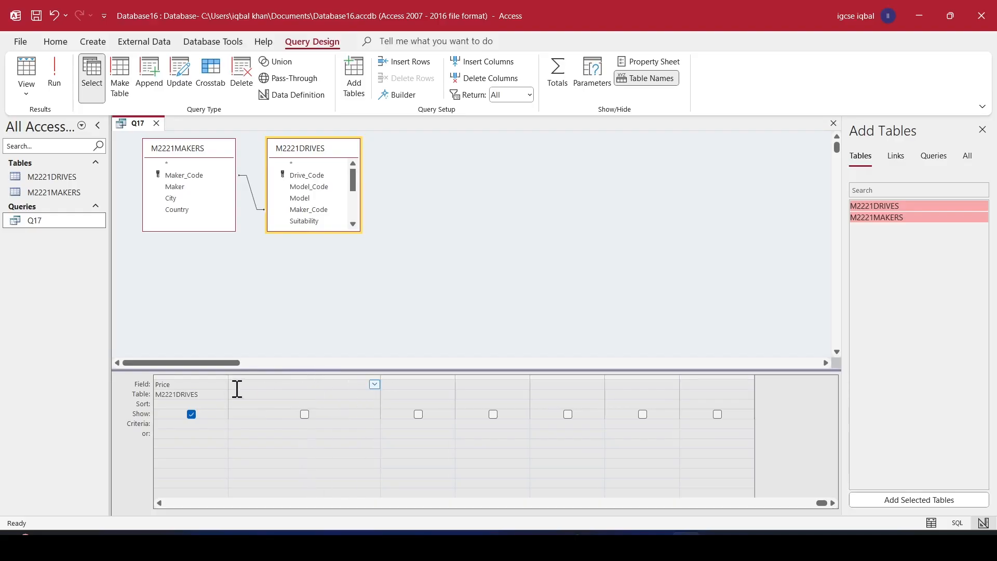
Switch to the exam paper and highlight the word Price in question 17's Retail field requirement.
key(alt+Tab)
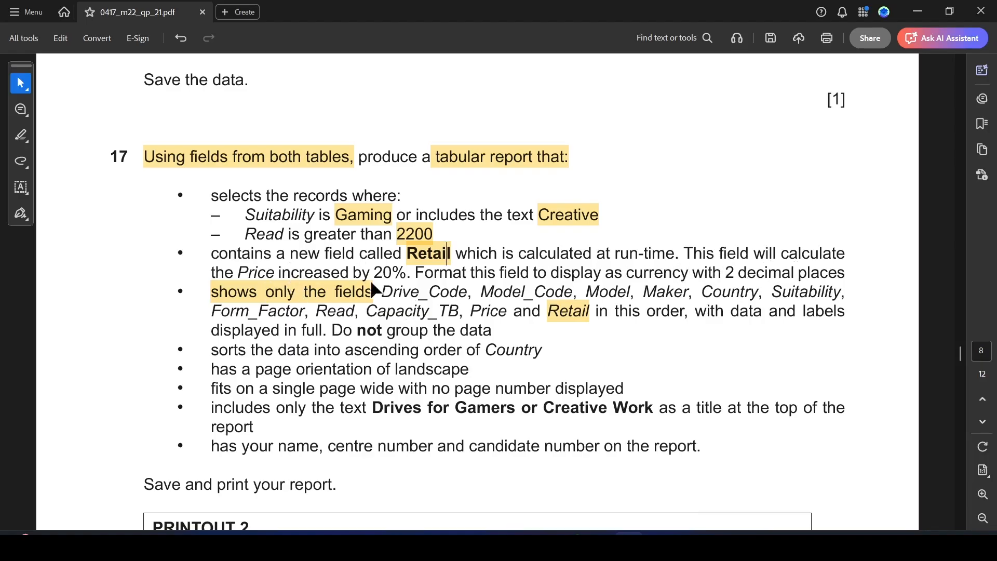
drag(411, 274, 238, 273)
click(271, 275)
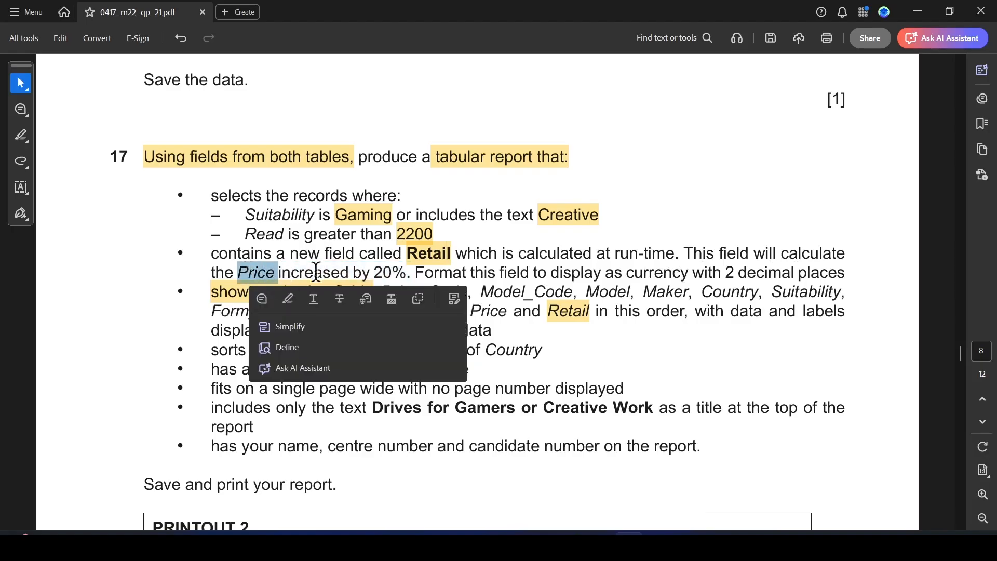
click(287, 298)
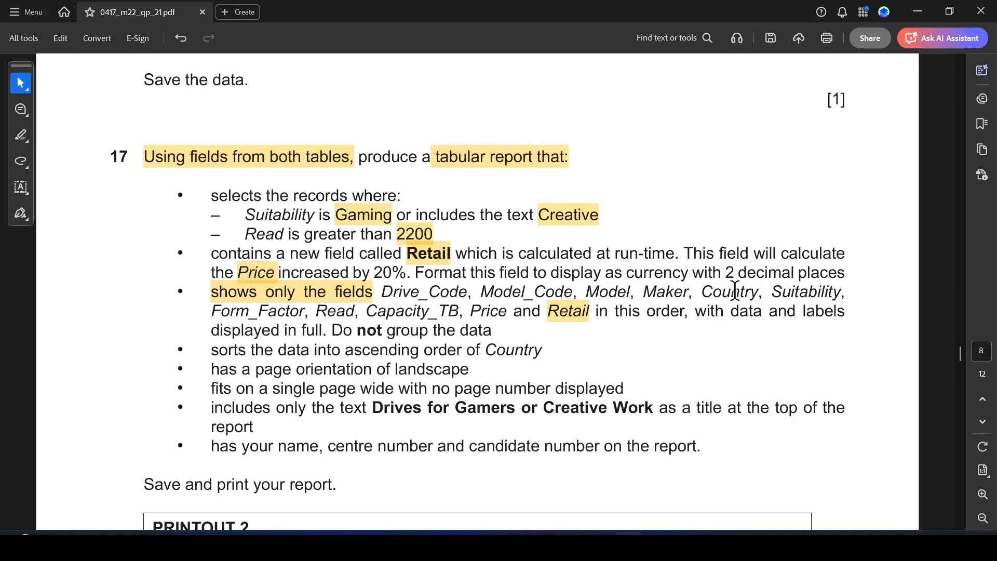
key(Tab)
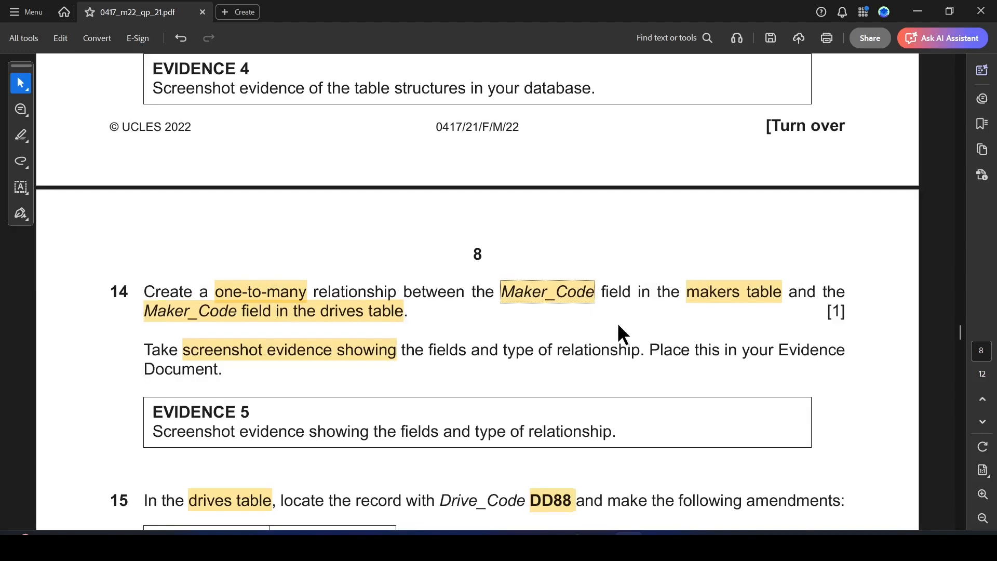
Back in Access, add the shown calculated field Retail: [Price]*1.2 after Price in Q17 and run the query.
key(alt+Tab)
key(Tab)
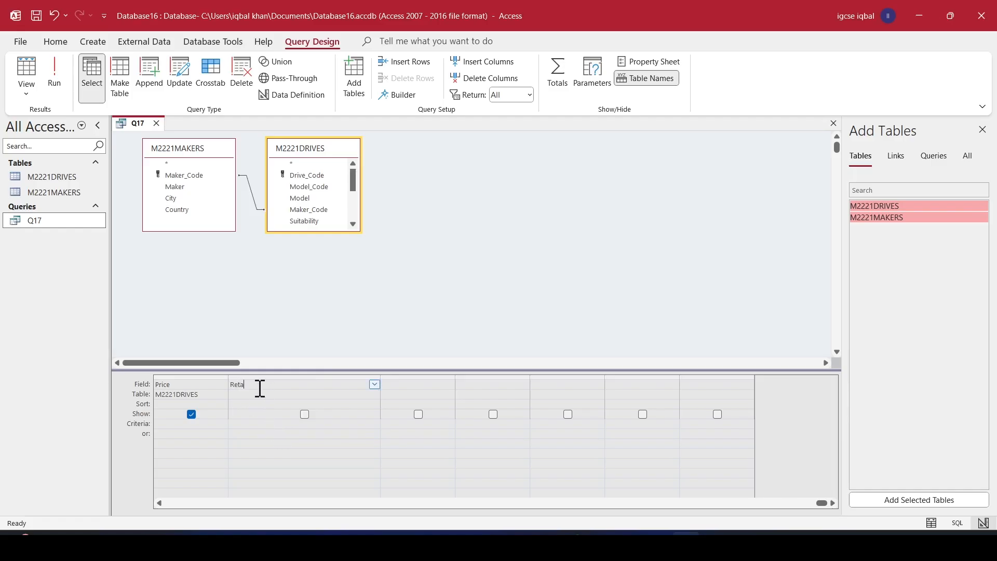
key(alt+Tab)
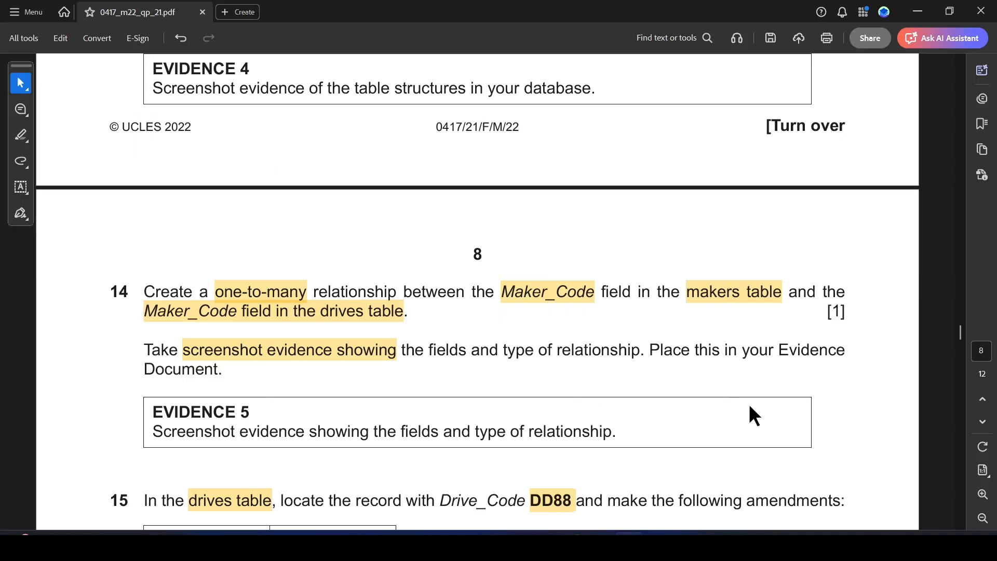
scroll(577, 317, up, 2)
scroll(571, 310, down, 15)
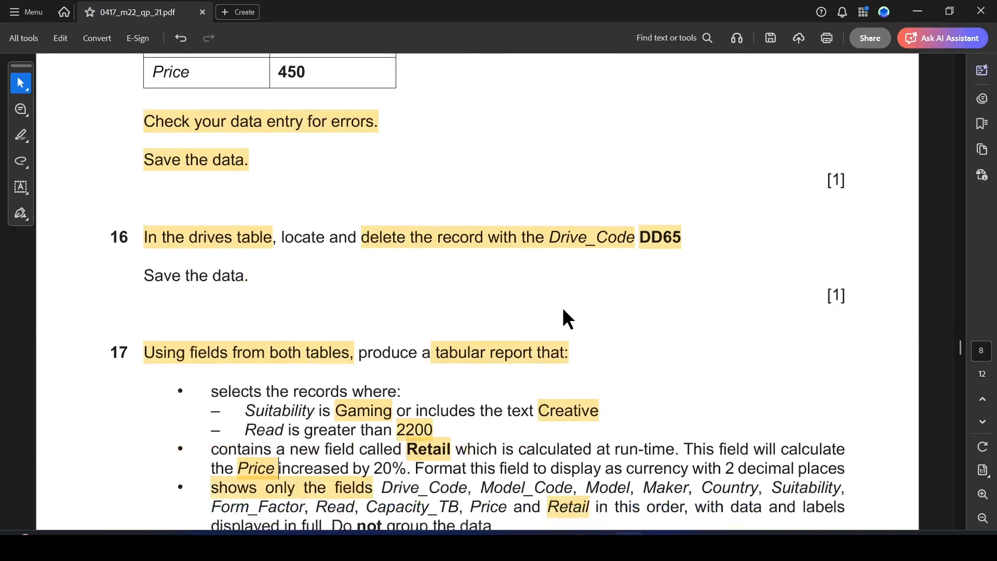
scroll(563, 310, down, 1)
key(alt+Tab)
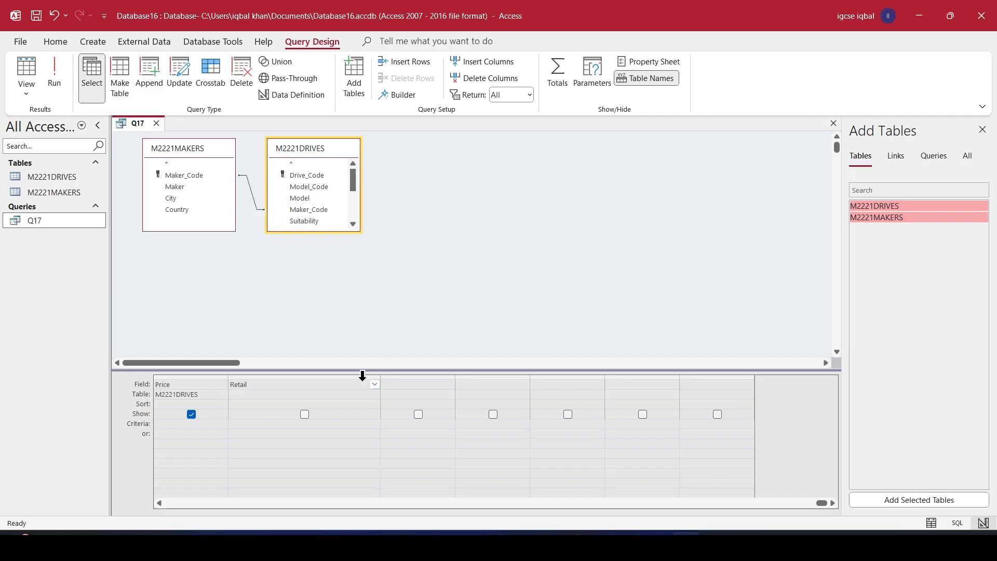
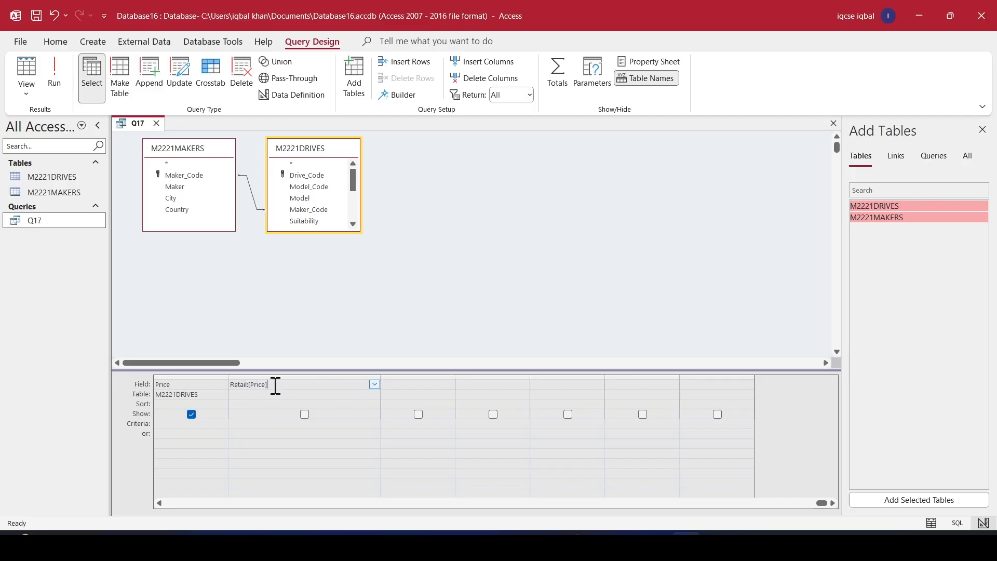
text(*)
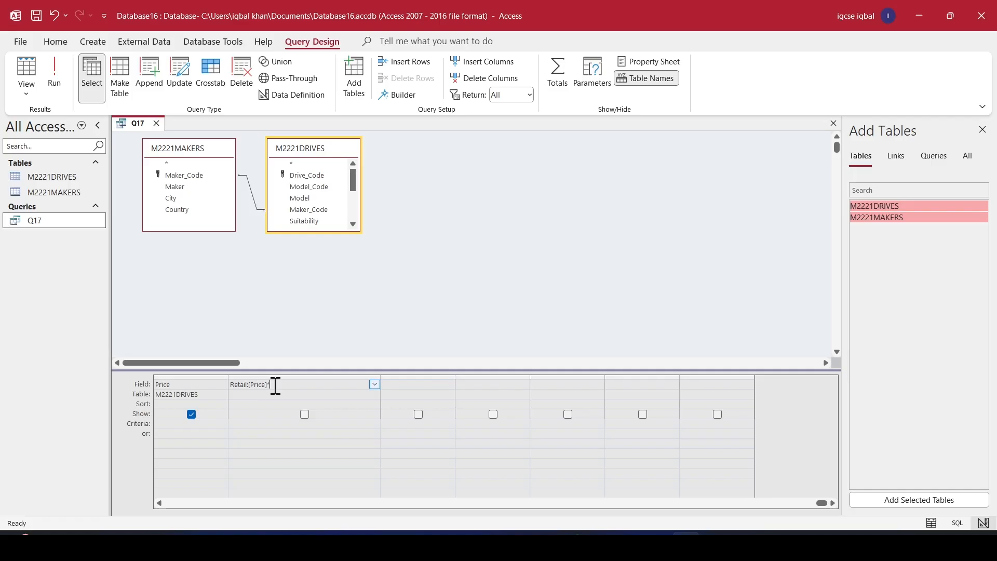
key(alt+Tab)
key(alt+Tab)
click(292, 442)
click(305, 413)
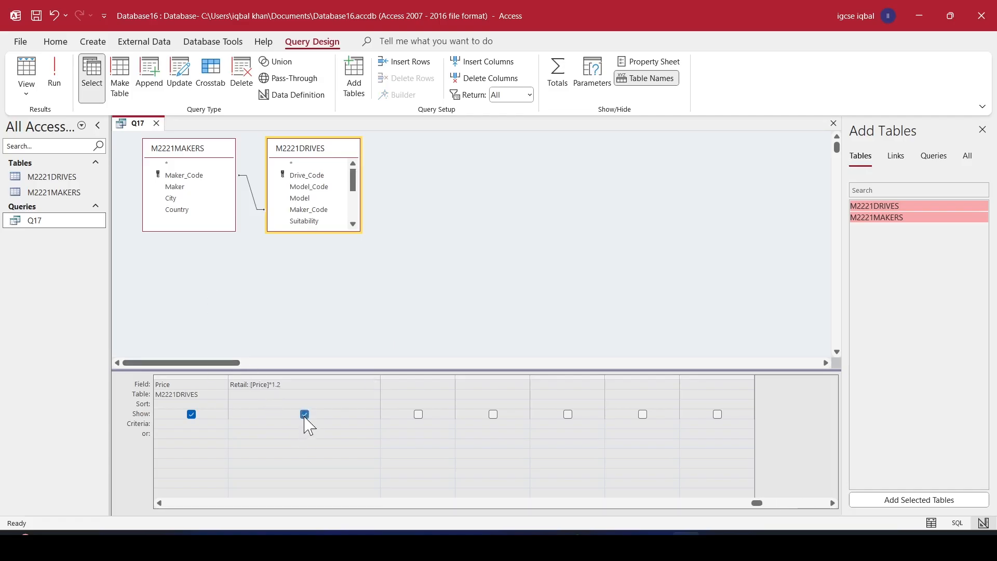
click(54, 75)
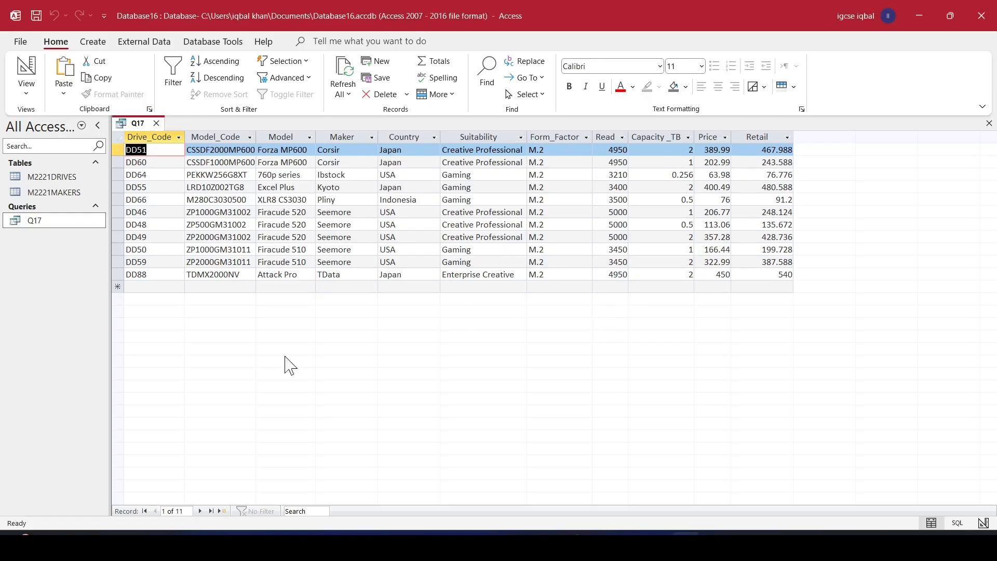
Copy the Retail: [Price]*1.2 expression from the Q17 design and add it as a text note beside question 17 in the exam paper.
right_click(61, 220)
click(102, 243)
drag(303, 384, 216, 384)
key(ctrl+c)
key(alt+Tab)
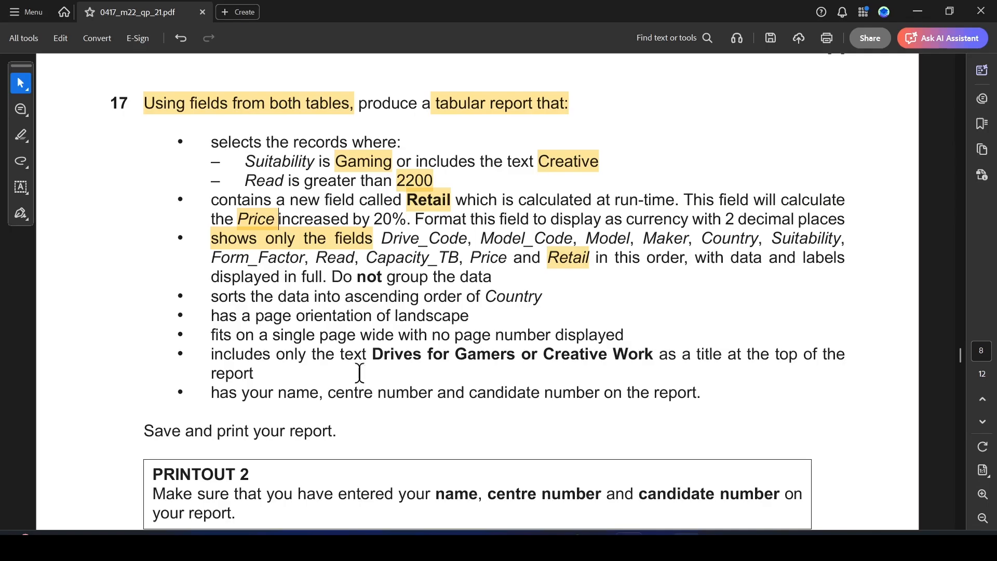
click(16, 188)
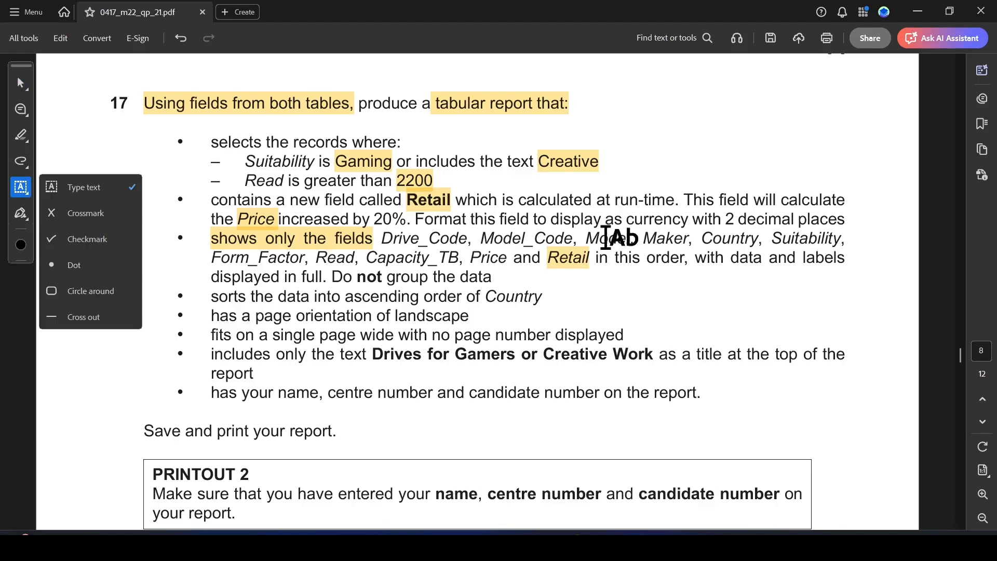
click(730, 162)
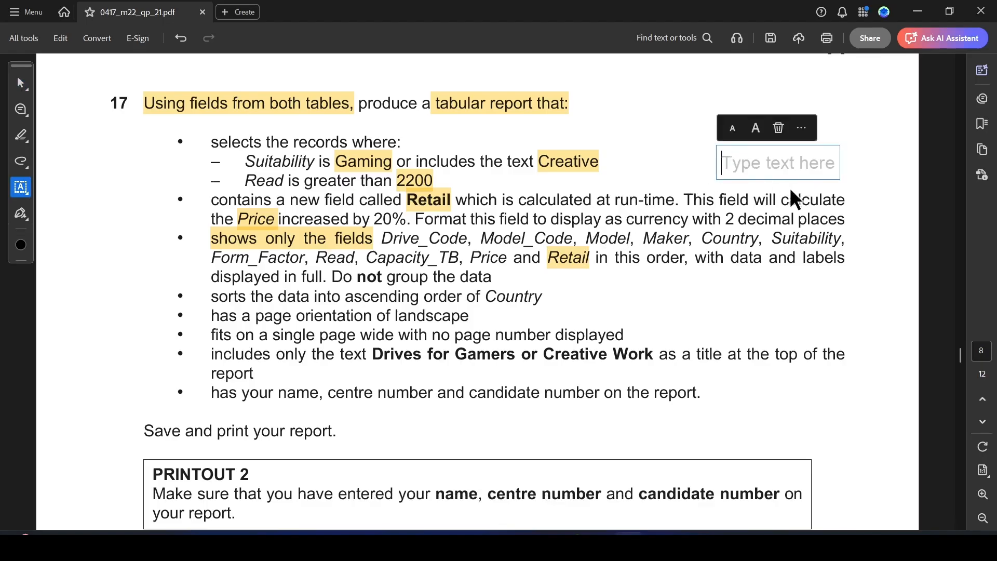
key(ctrl+v)
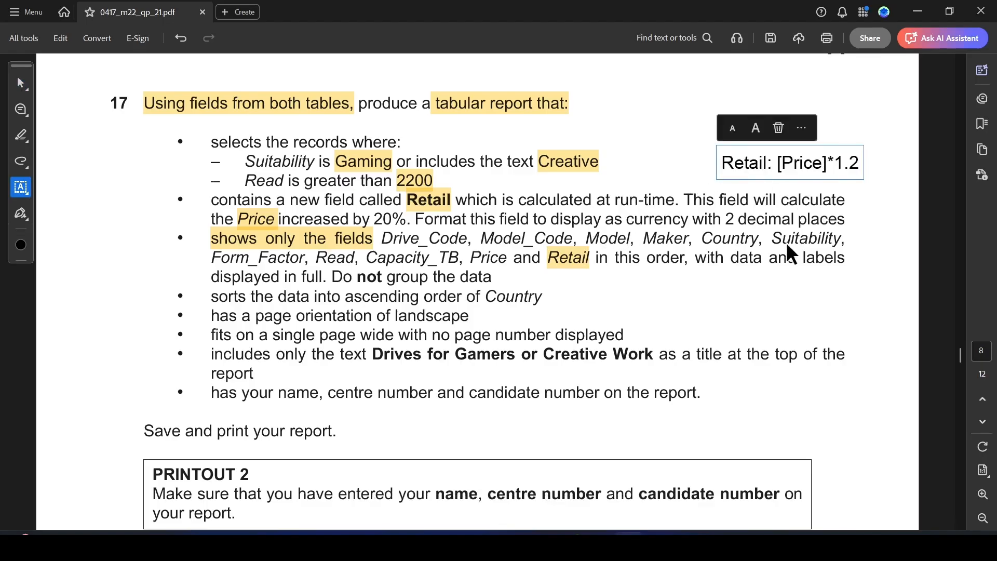
click(857, 222)
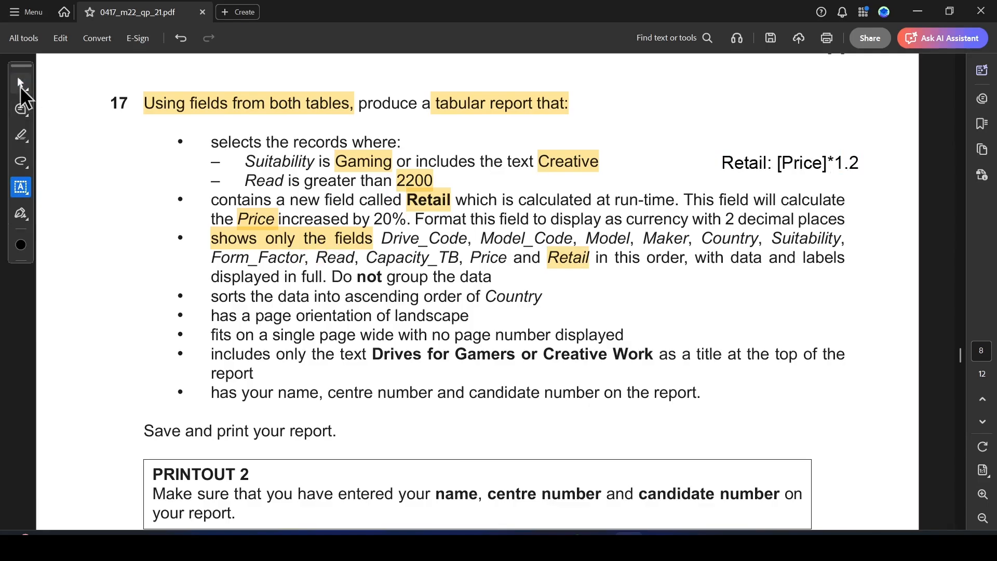
click(21, 83)
Highlight question 17's text from the Suitability condition through the field list, plus the line on sorting by Country.
click(476, 259)
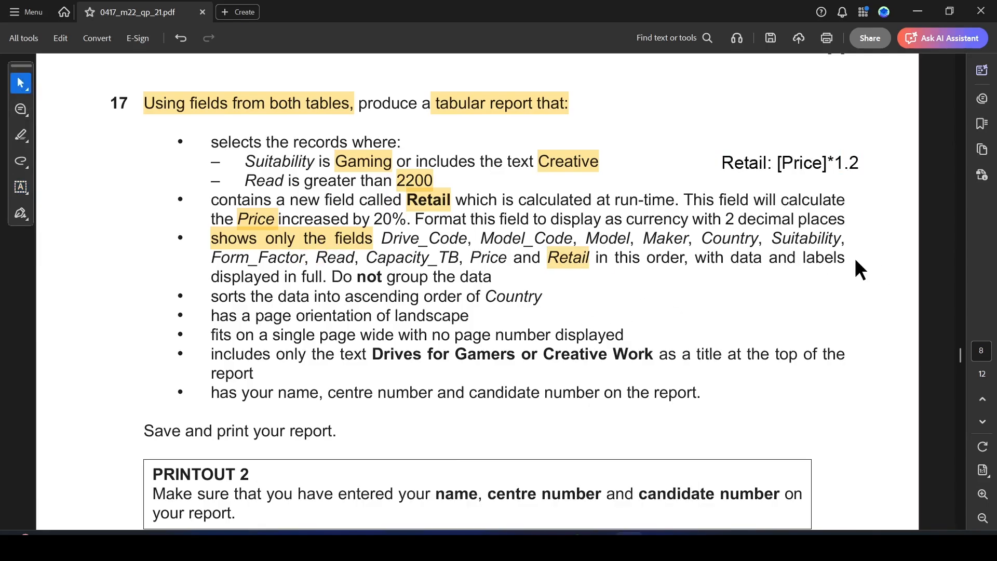
drag(841, 254, 286, 163)
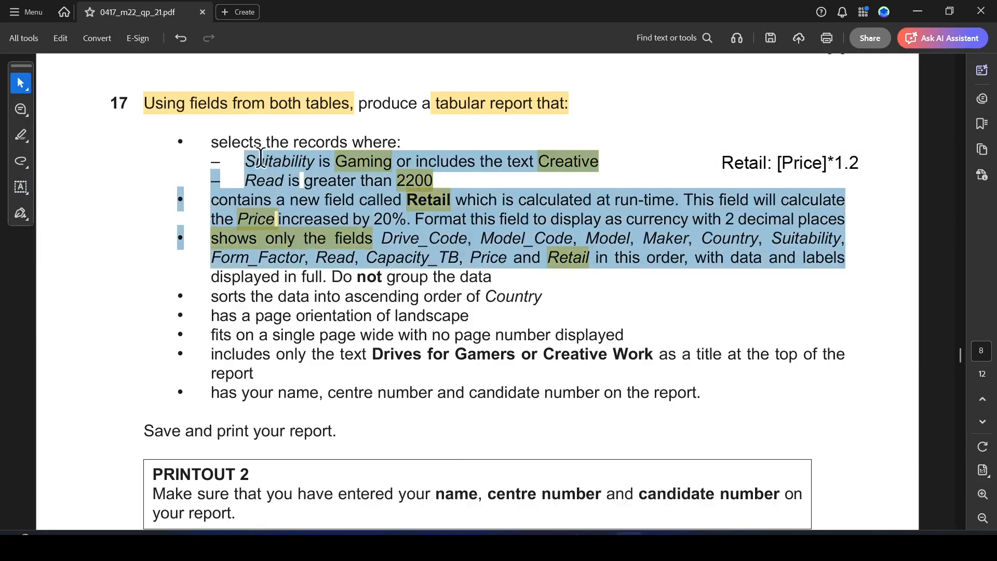
click(301, 63)
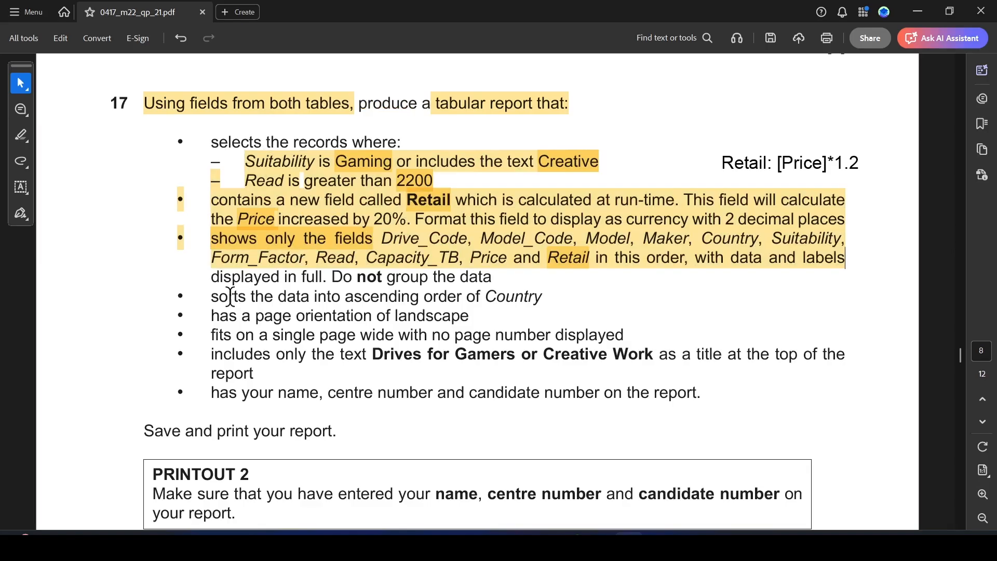
drag(215, 297, 518, 302)
click(558, 325)
Return to Access, then save and close the Q17 query.
key(alt+Tab)
right_click(135, 123)
click(139, 136)
right_click(136, 123)
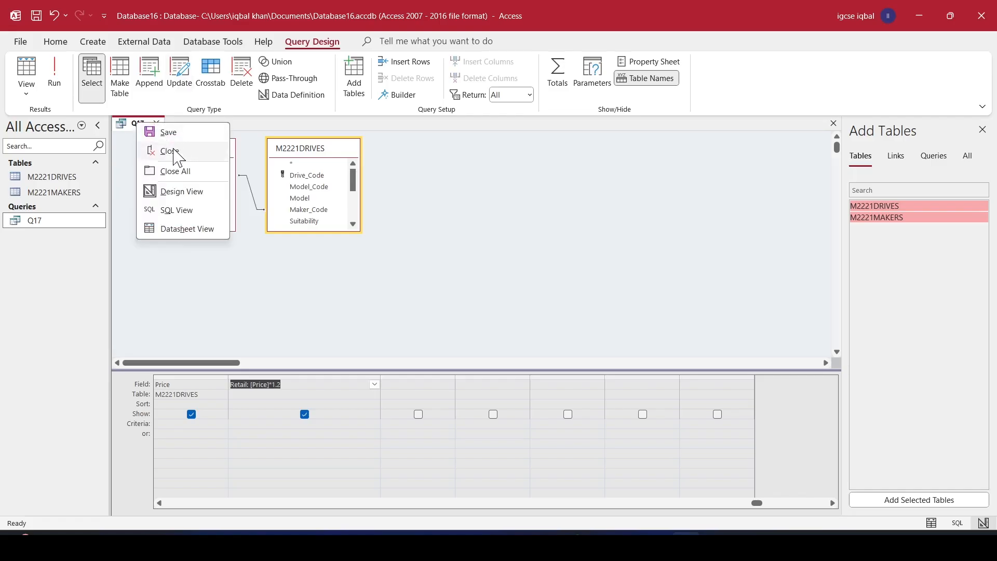
click(172, 149)
Start a Report Wizard report from Q17 with all its fields, keeping the view by M2221DRIVES.
key(alt+Tab)
key(alt+Tab)
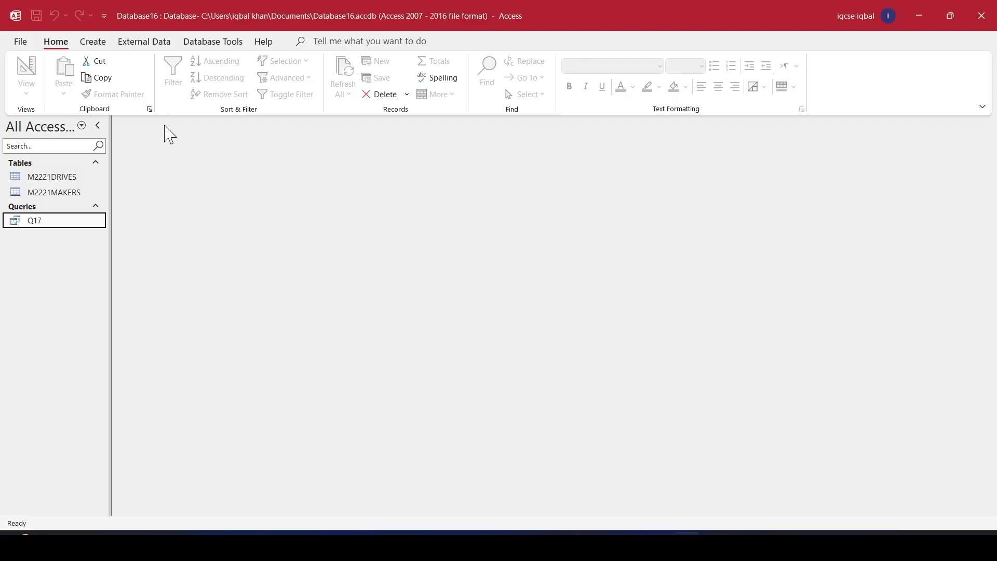
click(93, 41)
click(540, 70)
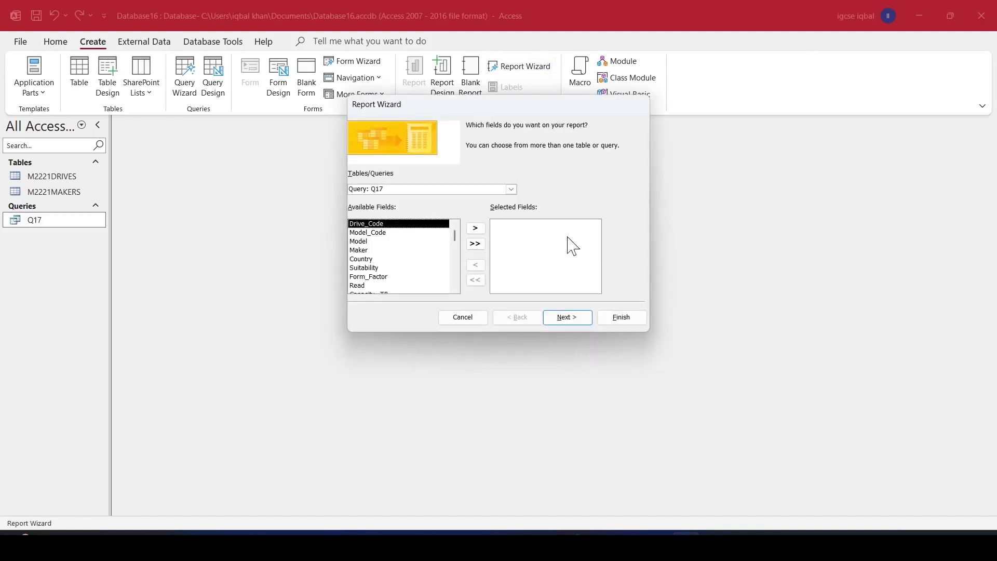
click(475, 244)
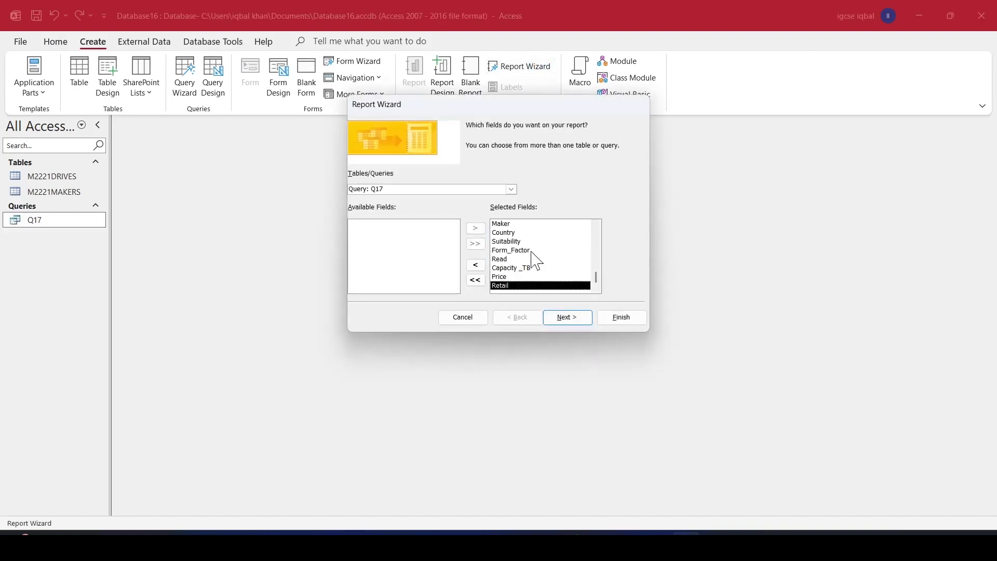
click(567, 317)
key(alt+Tab)
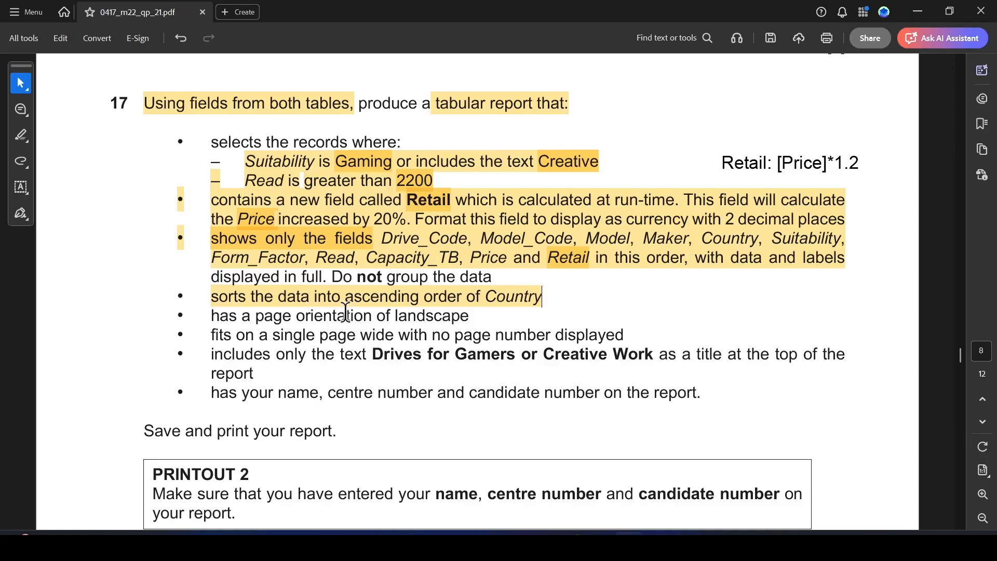
key(alt+Tab)
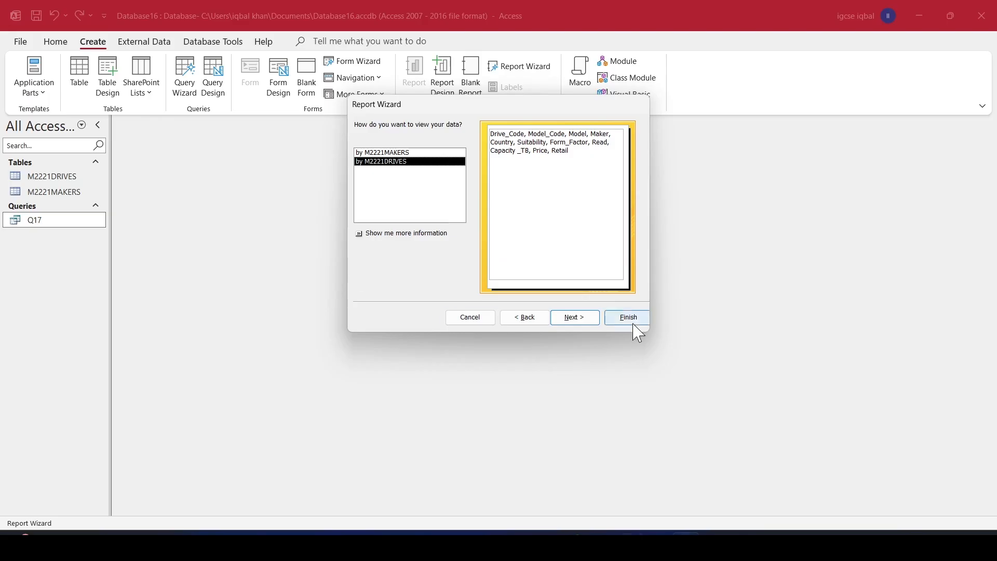
click(574, 318)
Leave the report without grouping and sort its records in ascending order of Country.
key(alt+Tab)
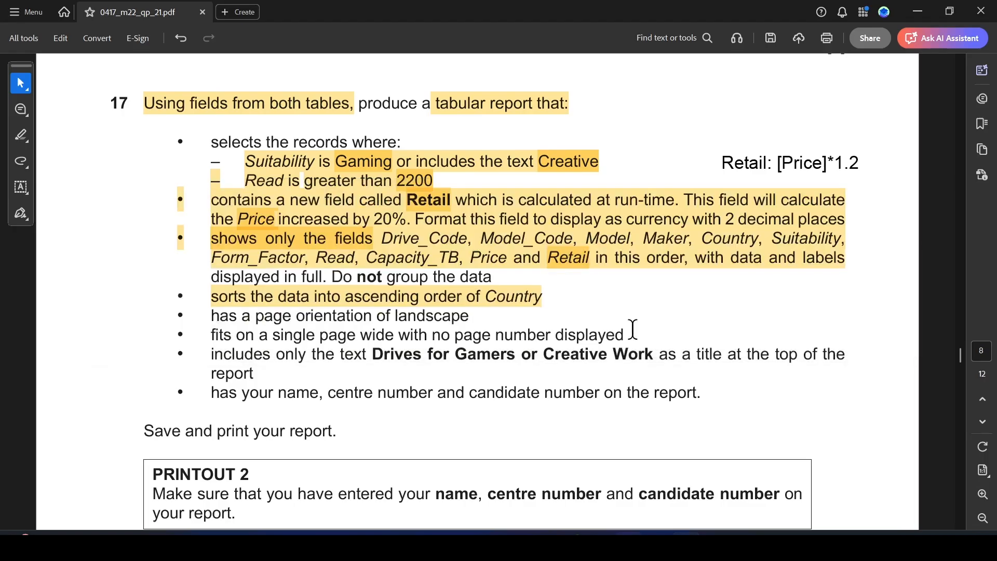
key(alt+Tab)
click(586, 170)
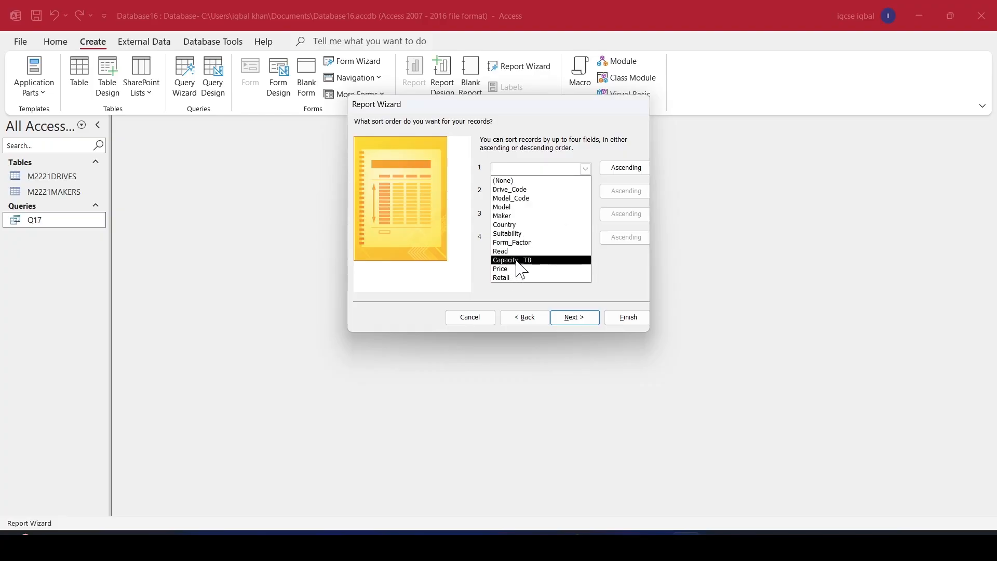
click(513, 224)
key(alt+Tab)
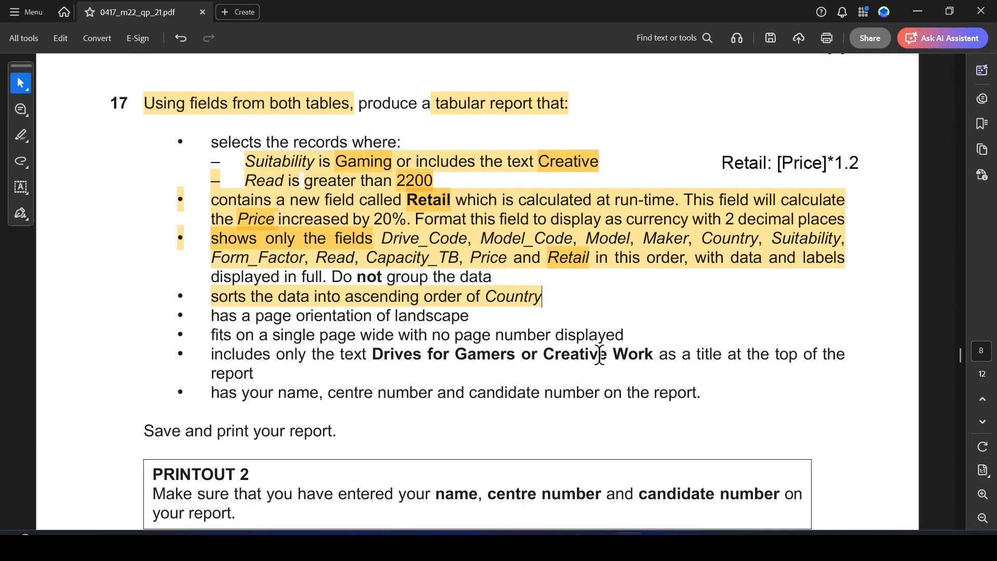
key(alt+Tab)
click(575, 318)
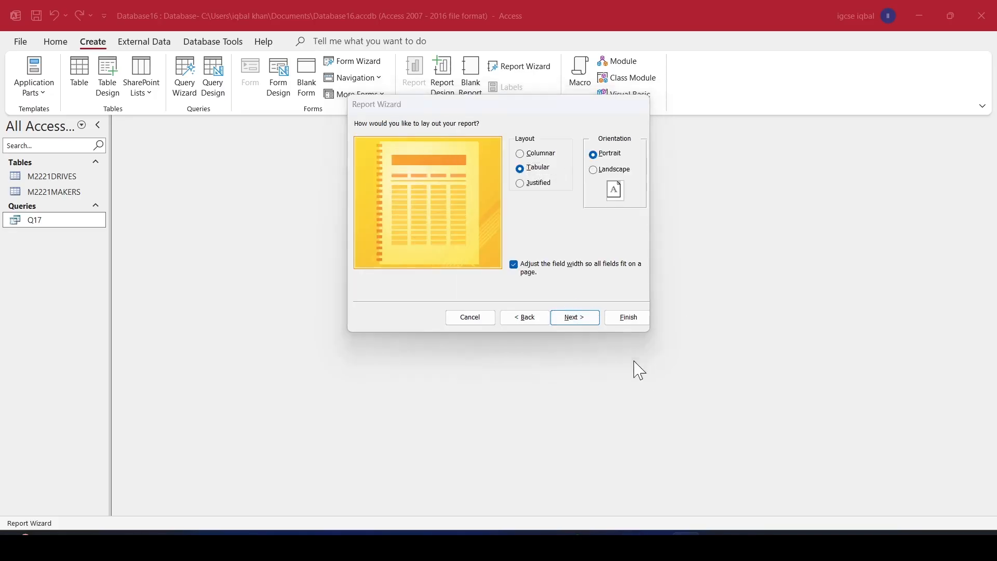
Set the report's orientation to Landscape with the Tabular layout, checking it against the exam paper's layout requirements.
key(alt+Tab)
key(alt+Tab)
click(604, 170)
key(alt+Tab)
key(alt+Tab)
key(alt+Tab)
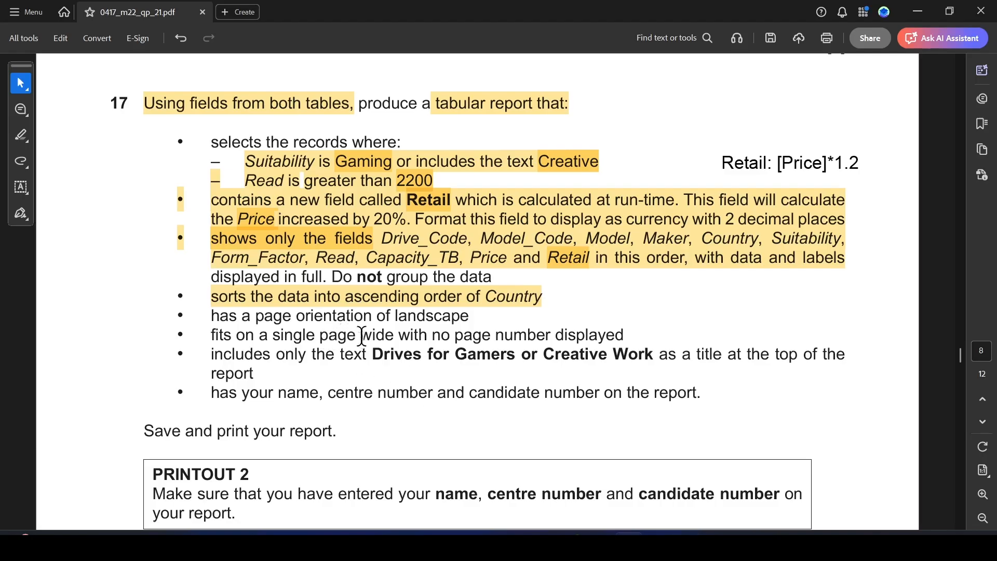
Check the no-page-number requirement in the question paper, accept the report layout, and choose to modify the report's design.
drag(432, 335, 623, 335)
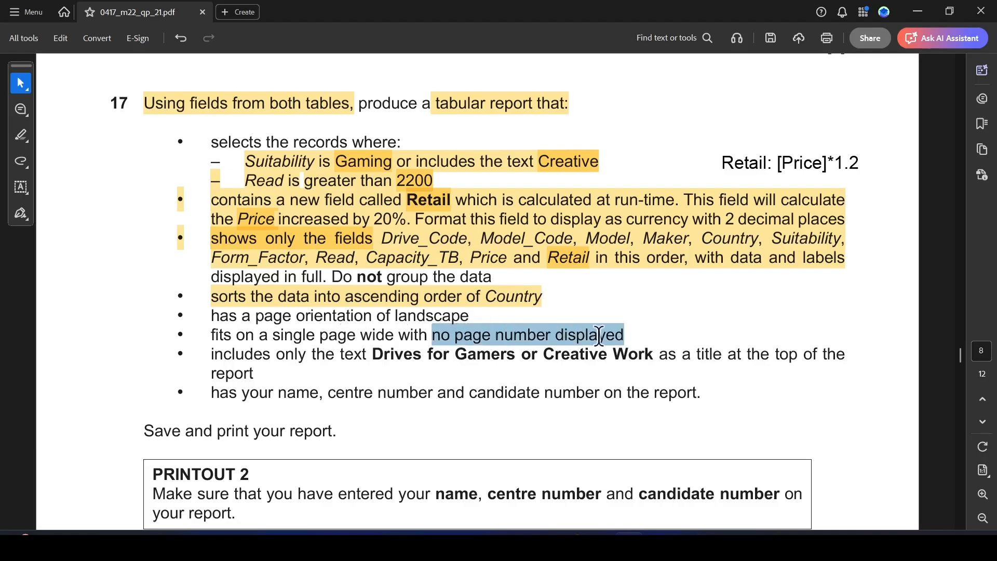
key(alt+Tab)
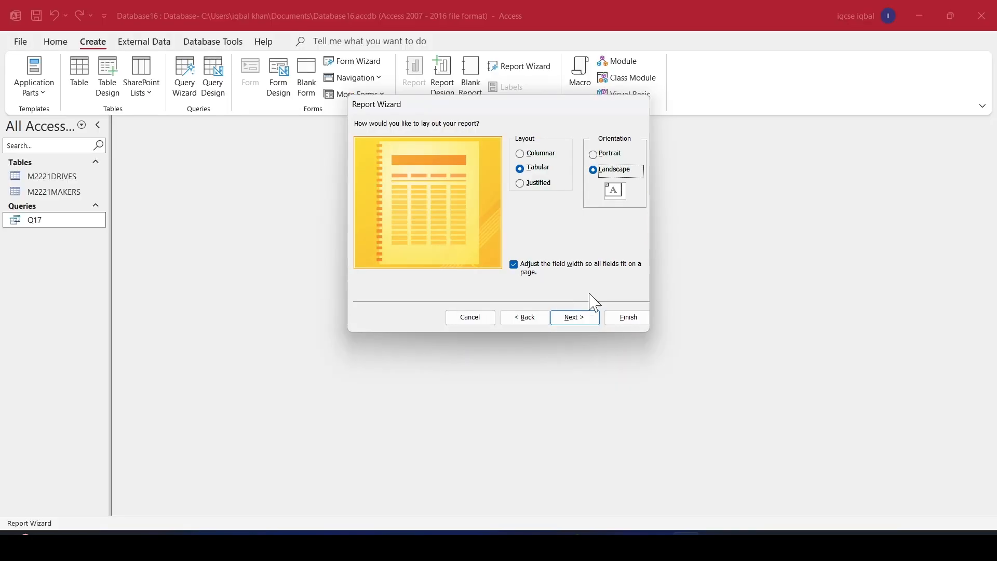
click(575, 318)
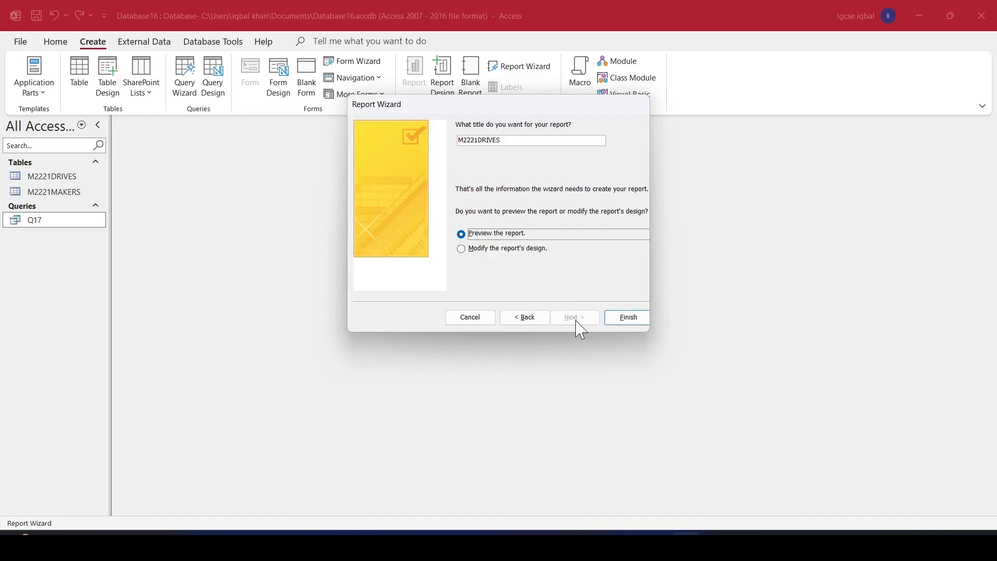
click(522, 259)
Copy "Drives for Gamers or Creative Work" from the question paper, set it as the report title and finish the Report Wizard.
key(alt+Tab)
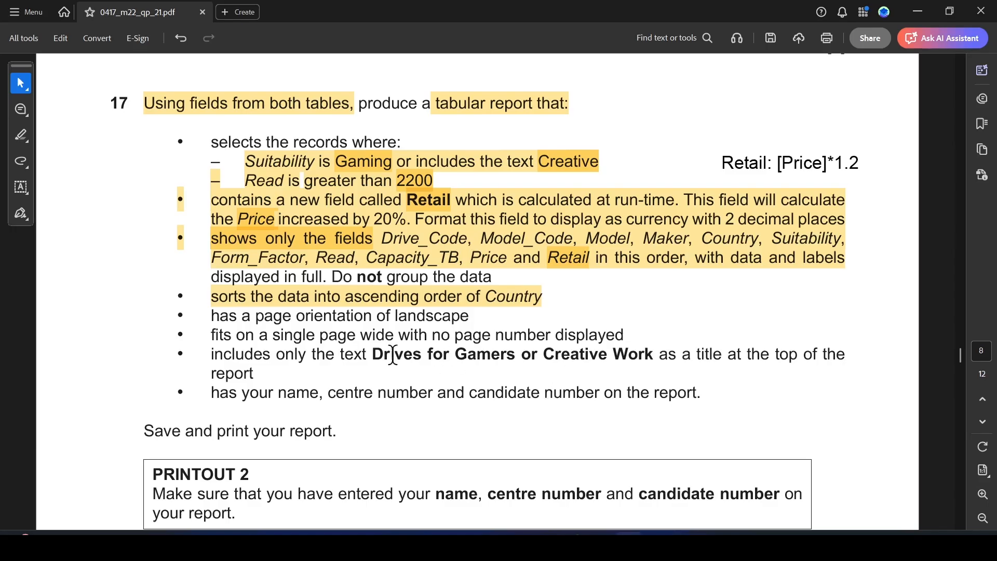
drag(373, 355, 648, 353)
key(ctrl+c)
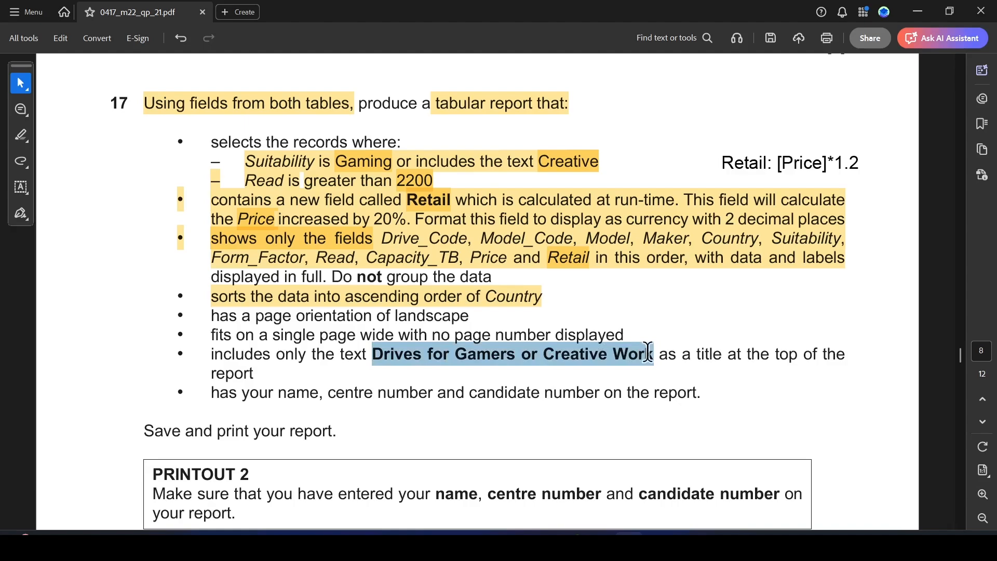
key(alt+Tab)
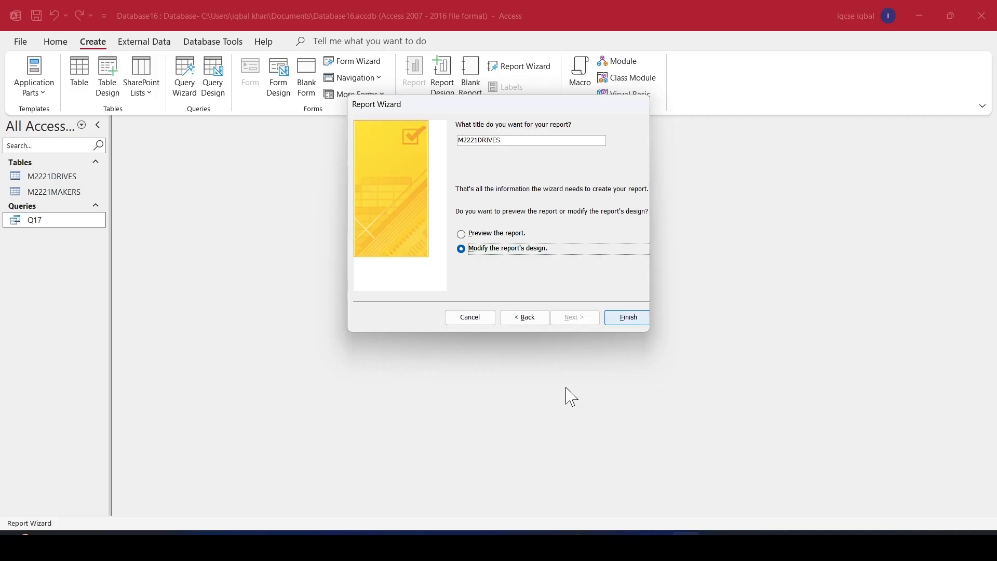
key(ctrl+a)
key(ctrl+v)
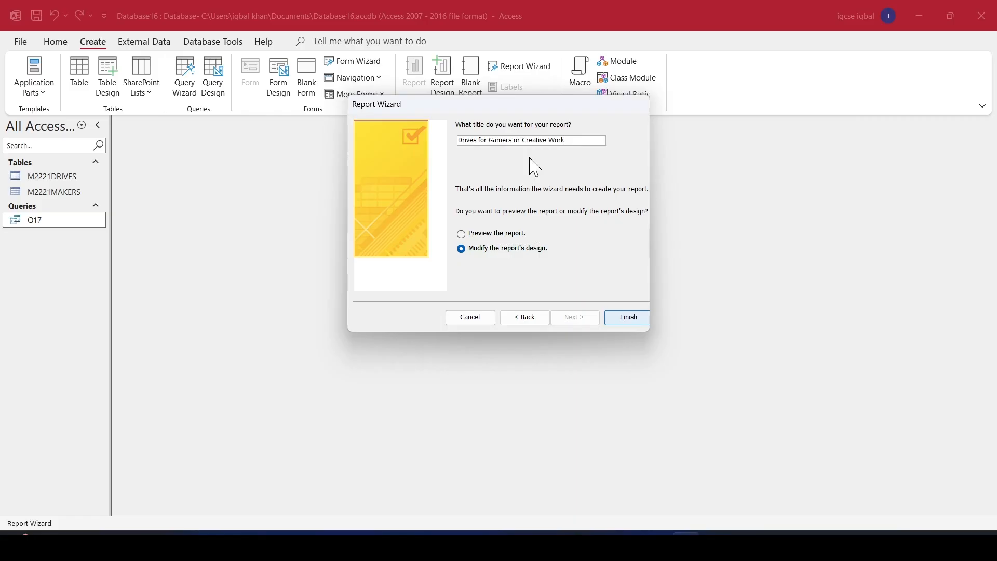
click(630, 320)
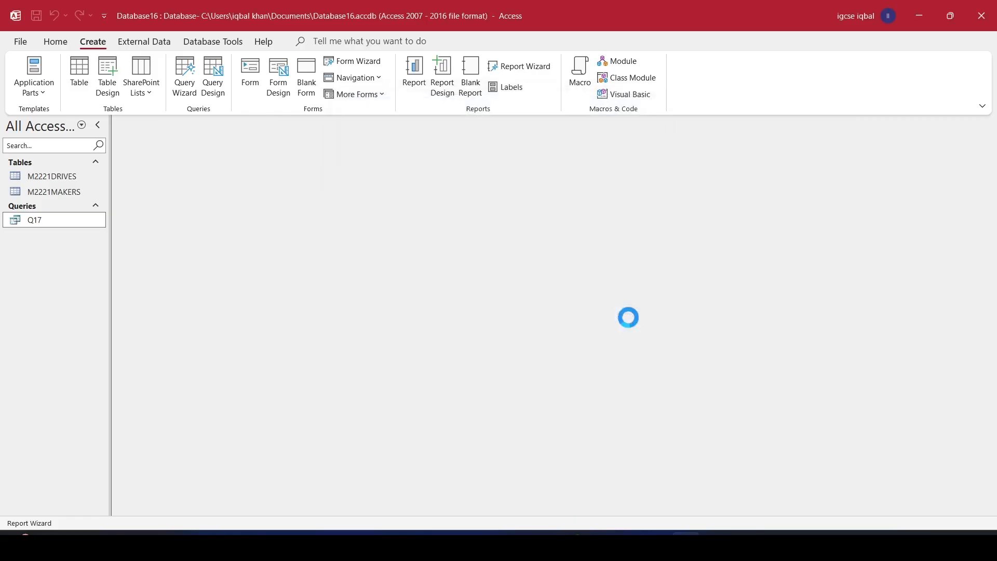
Highlight the requirement for name, centre number and candidate number on the report in the question paper PDF.
key(alt+Tab)
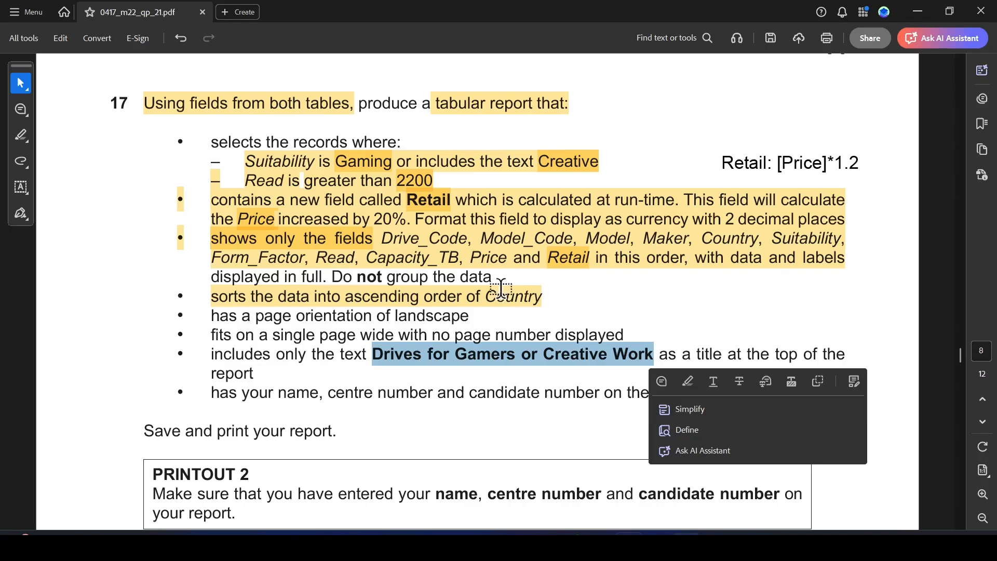
scroll(418, 390, down, 3)
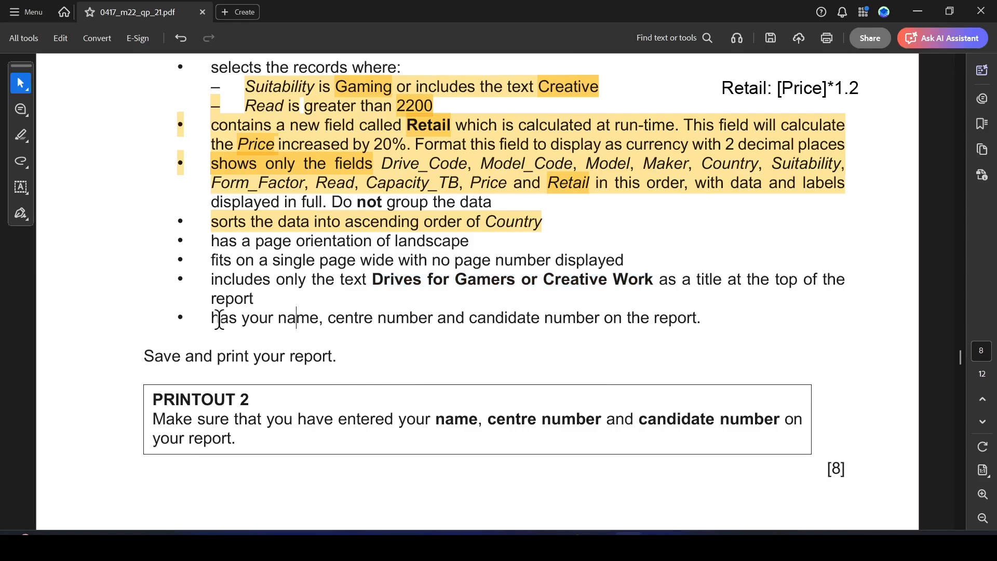
drag(238, 318, 693, 315)
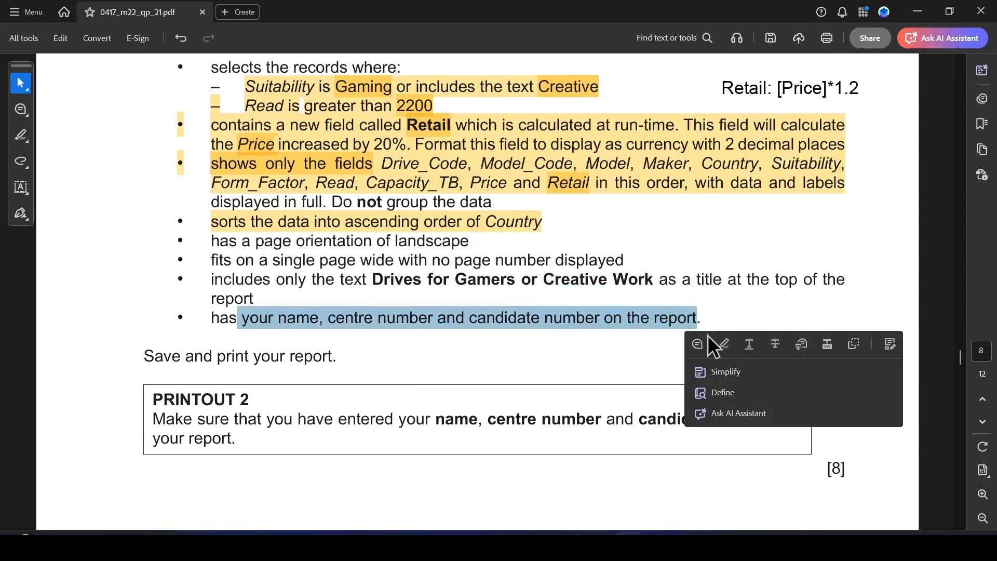
In Access, add a label to the report header beside the title containing the candidate's name, centre number and candidate number.
key(alt+Tab)
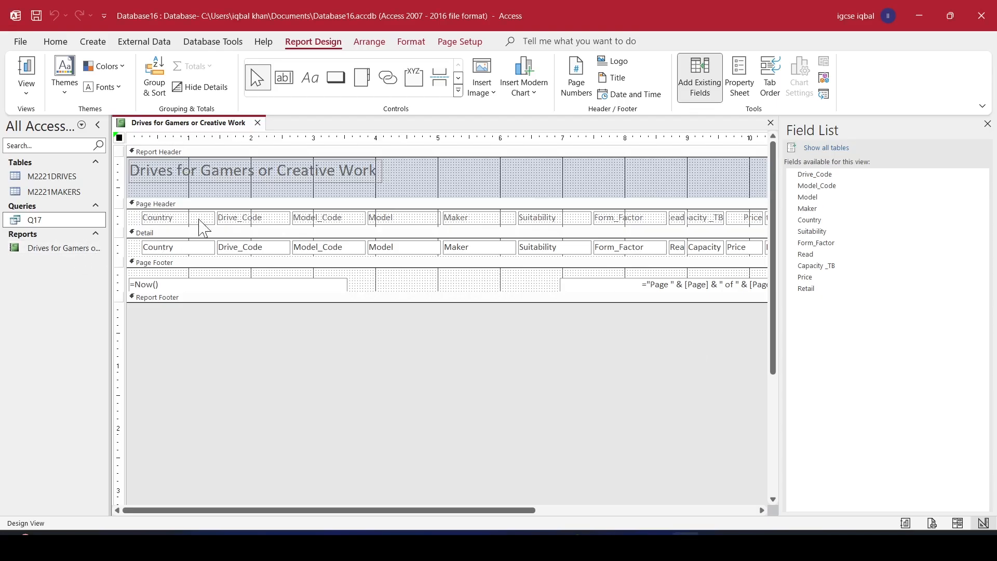
click(309, 83)
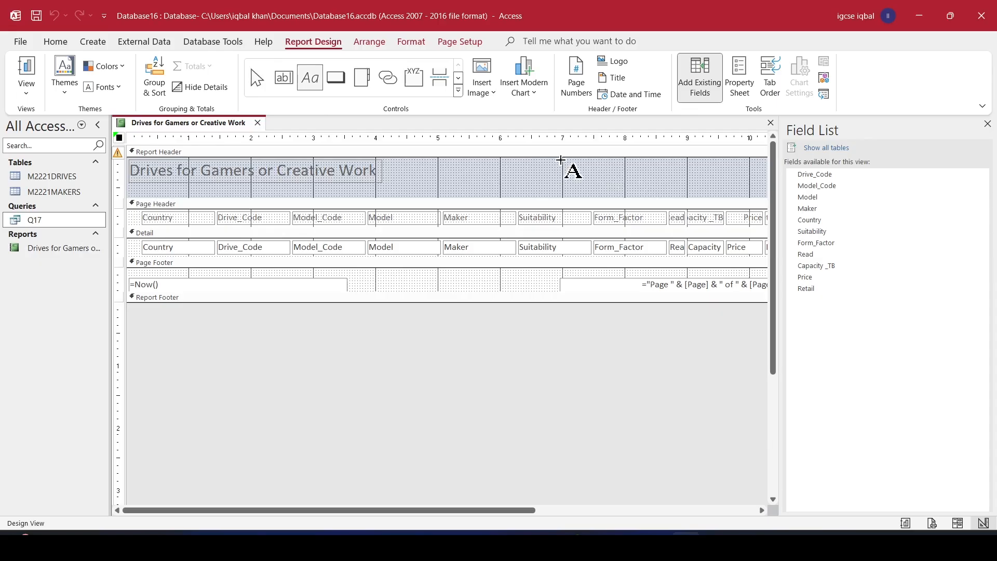
drag(560, 160, 754, 172)
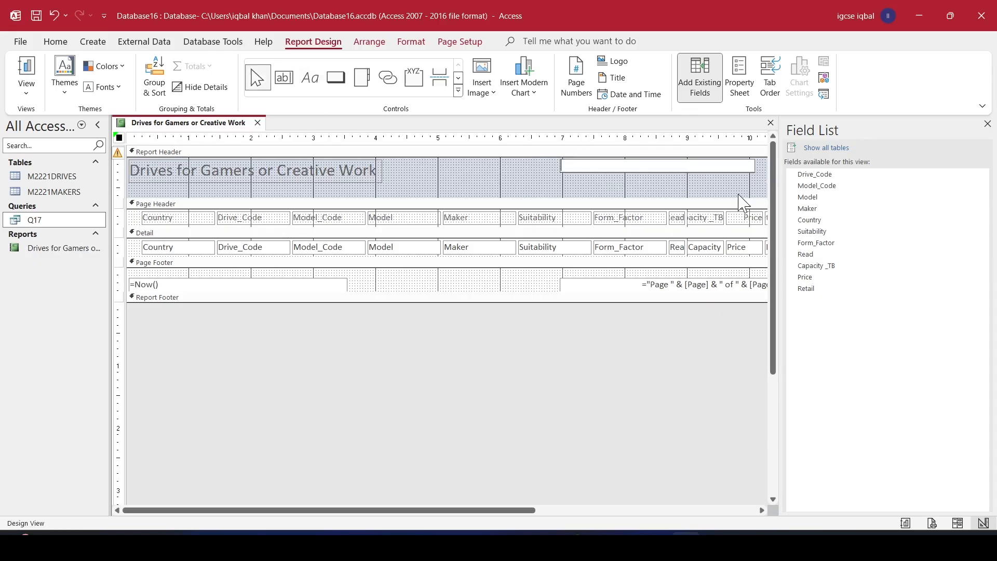
key(Caps_Lock)
text(ABC)
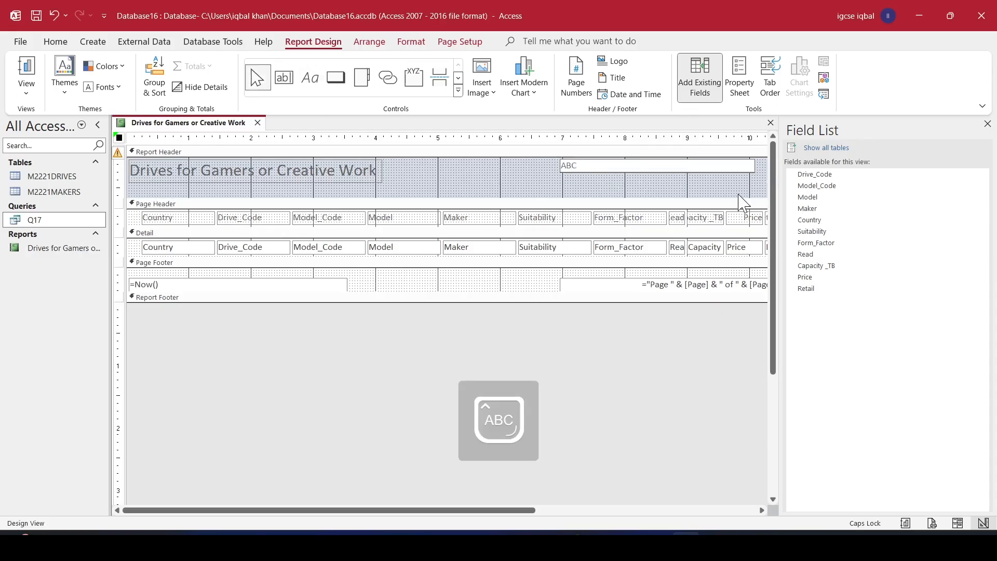
text(IN1231234)
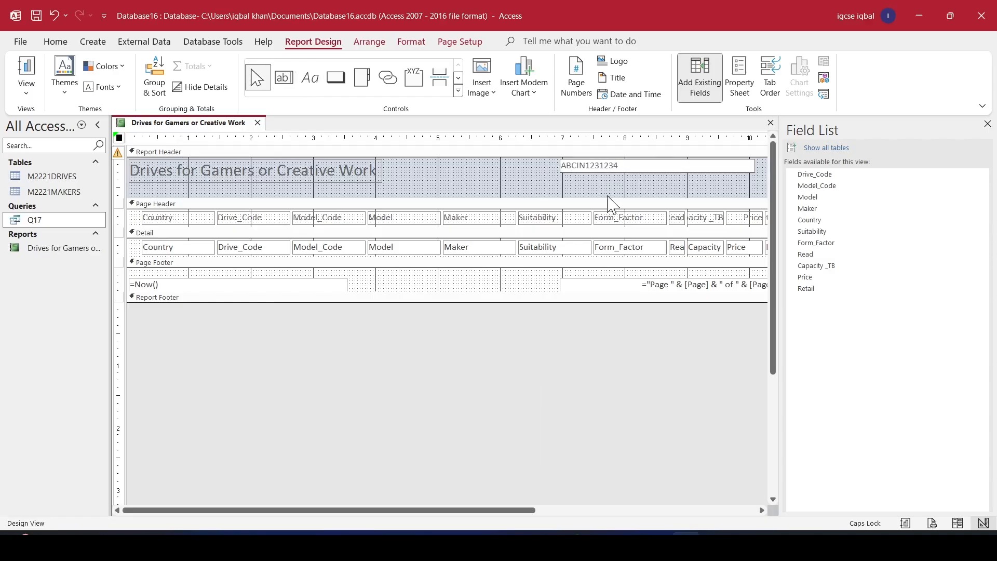
click(491, 178)
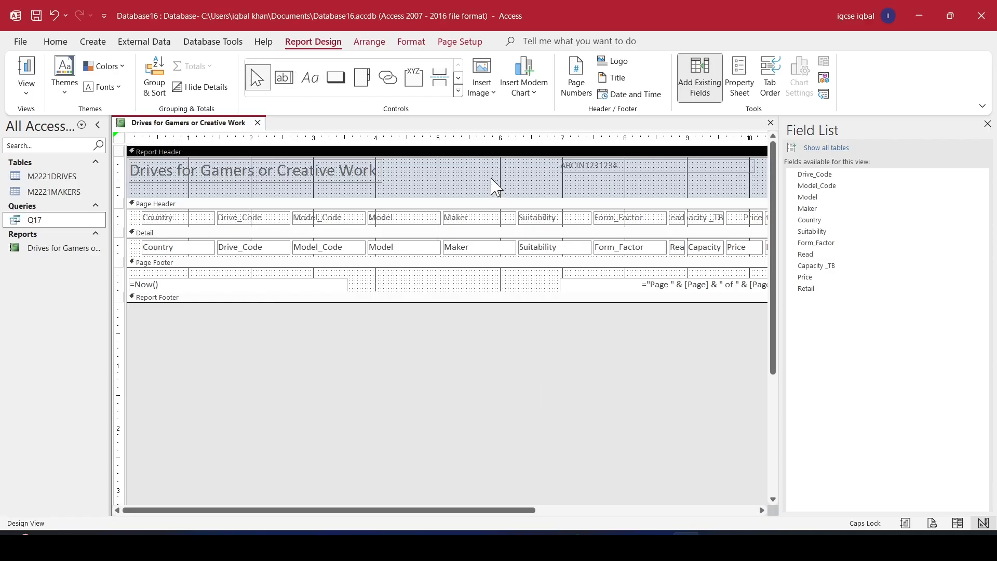
Delete the page number and date controls from the report's page footer.
click(681, 280)
key(Delete)
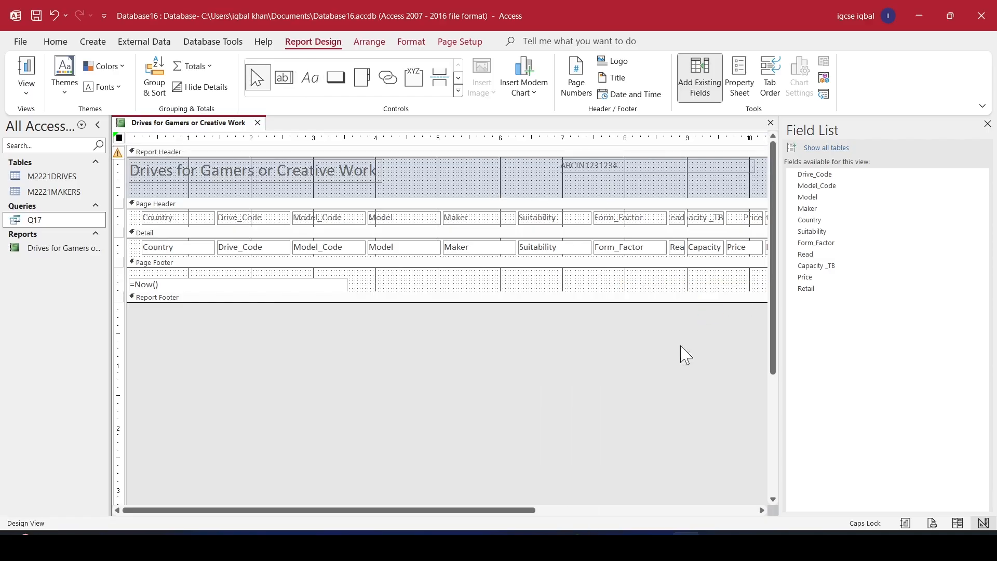
click(336, 287)
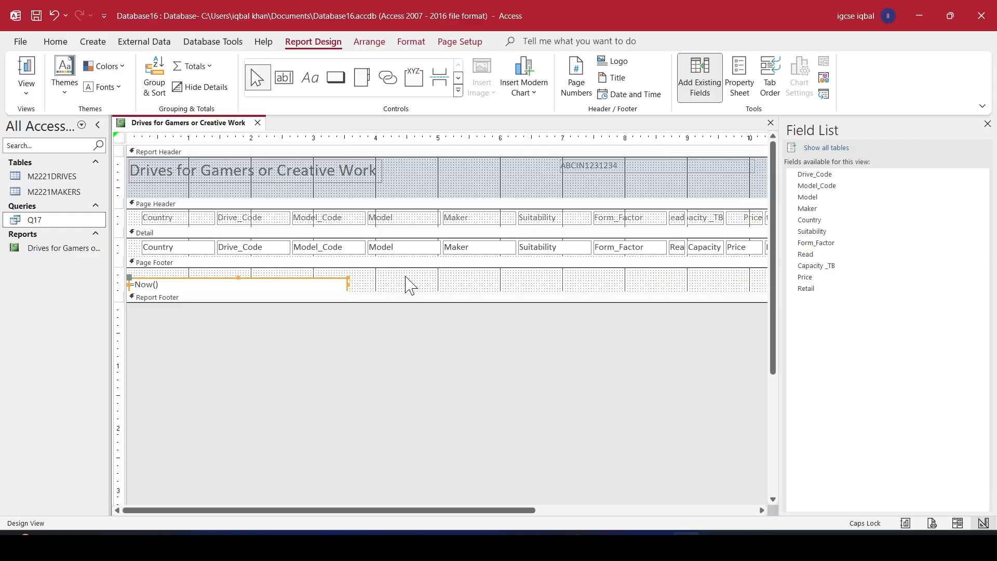
key(Delete)
View the Drives for Gamers or Creative Work report with its data and switch it to Layout View.
double_click(83, 248)
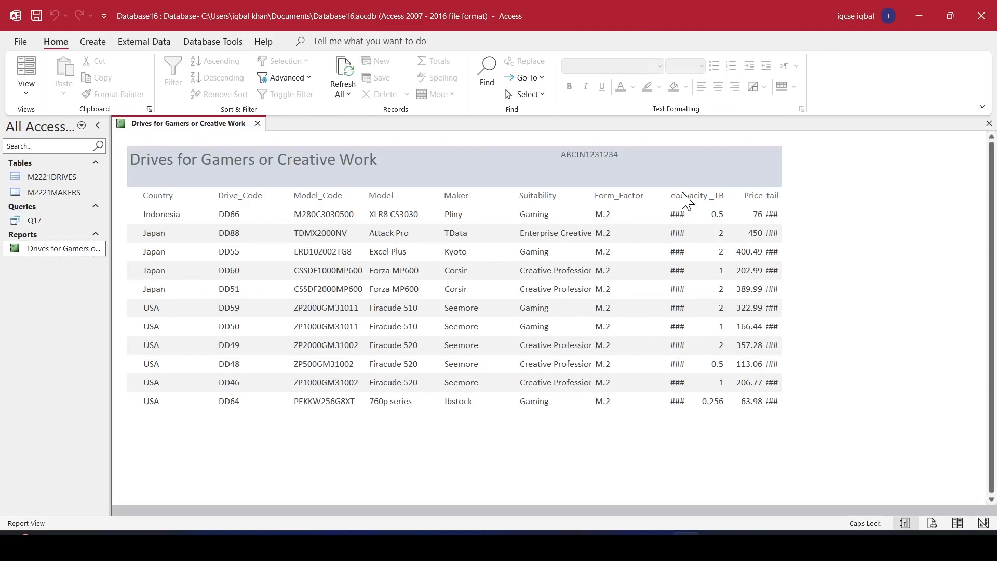
right_click(66, 249)
click(119, 270)
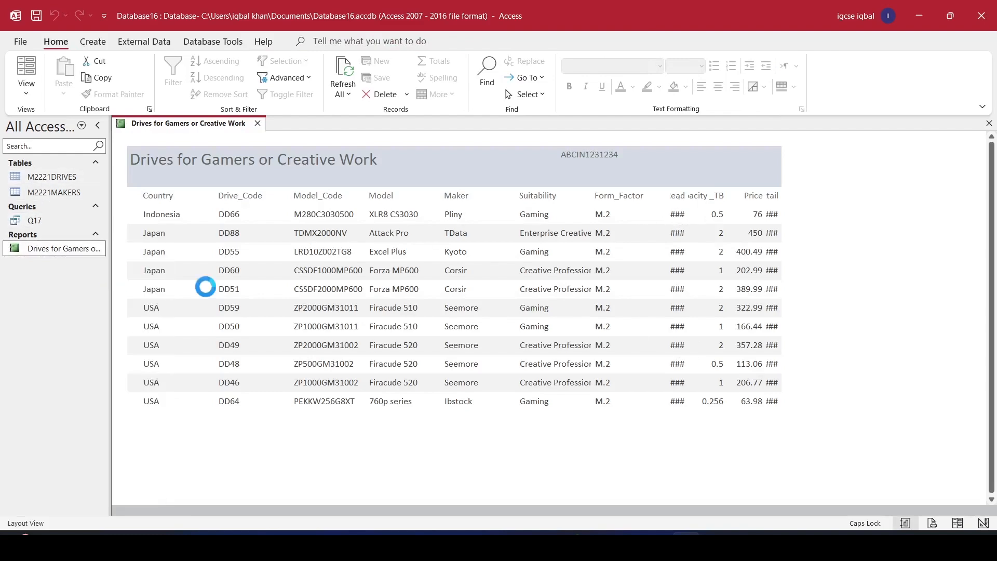
Widen the Read values and heading and the Capacity _TB heading so their contents show in full.
click(675, 214)
drag(665, 213, 643, 214)
click(678, 180)
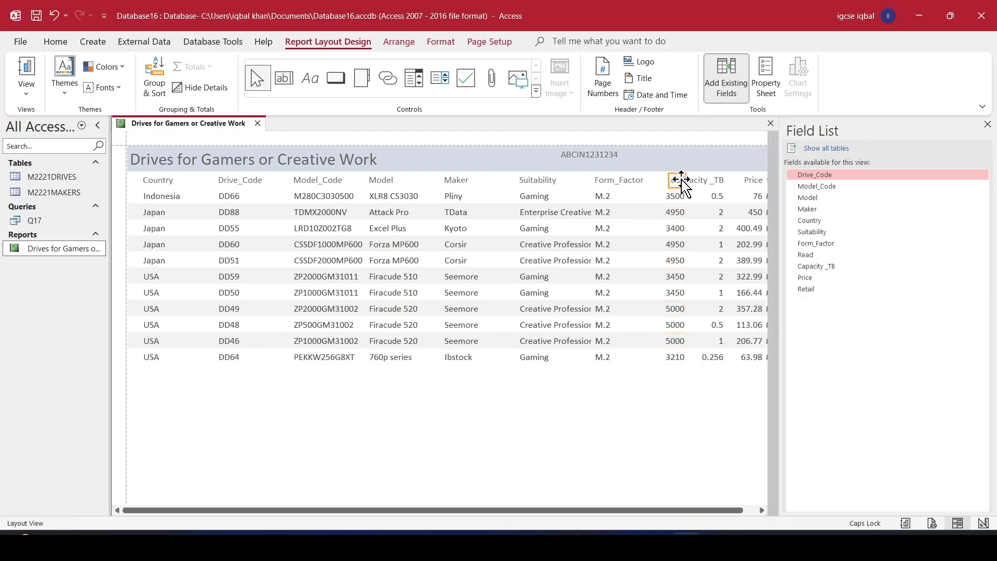
right_click(678, 181)
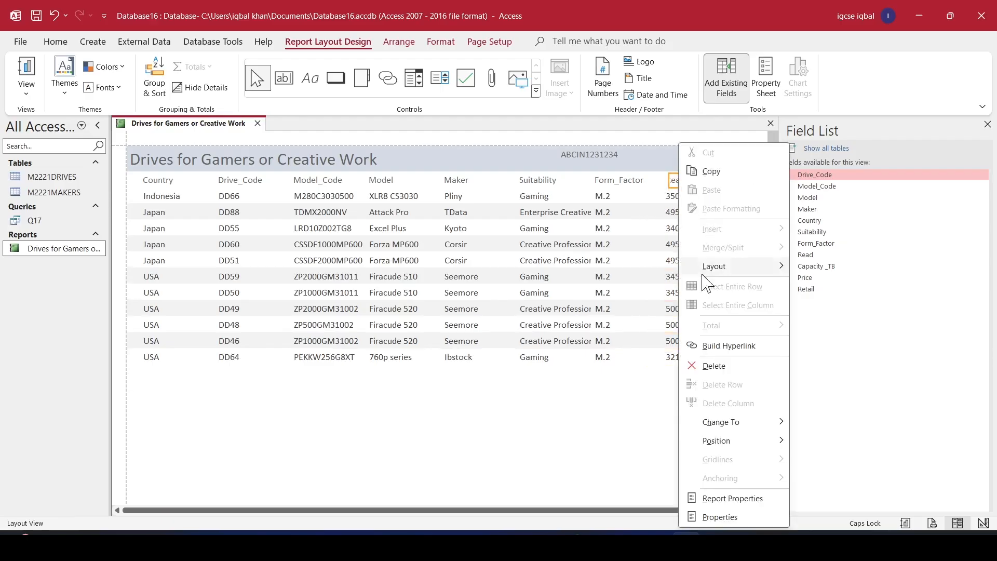
click(669, 183)
drag(671, 183, 648, 181)
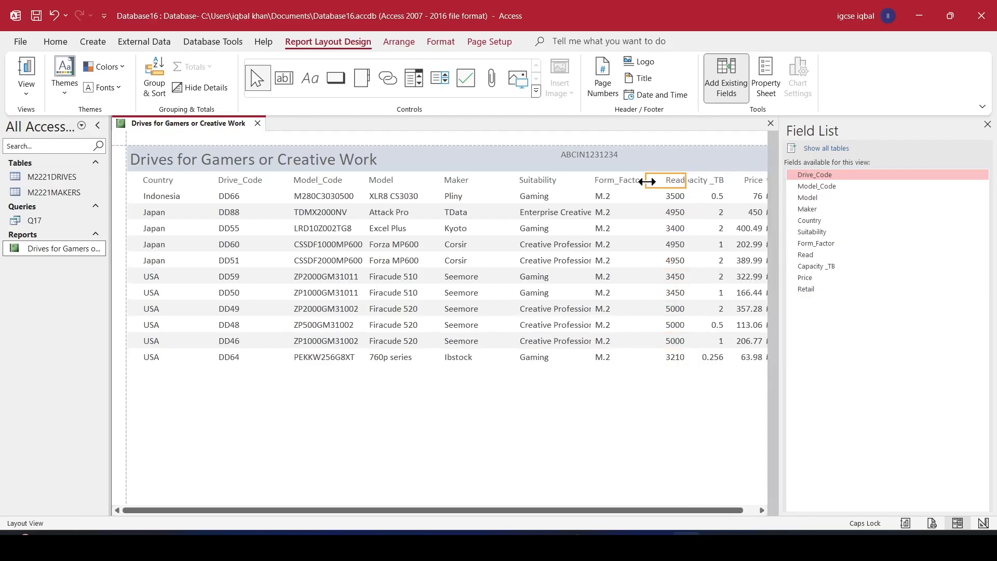
click(712, 181)
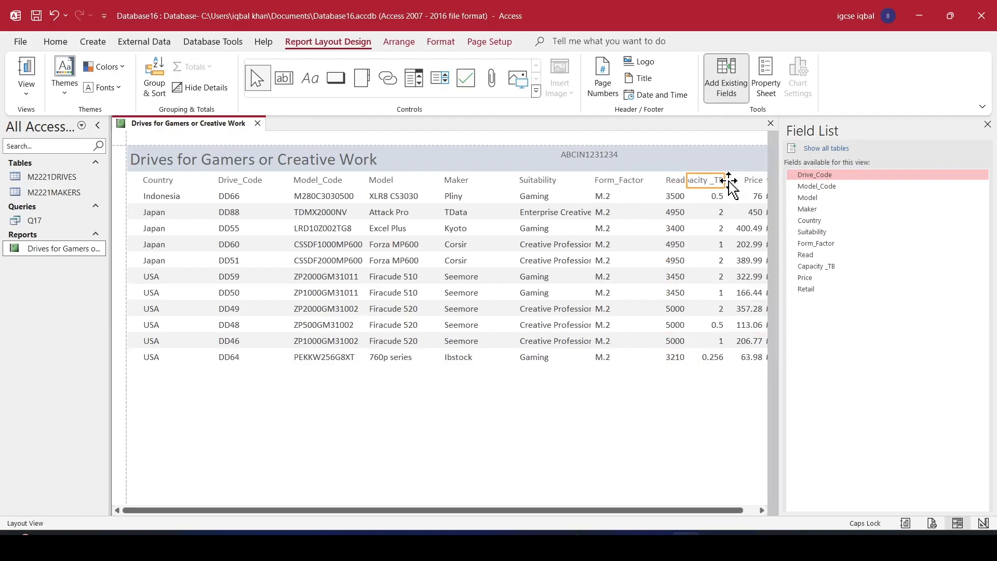
drag(725, 180, 737, 180)
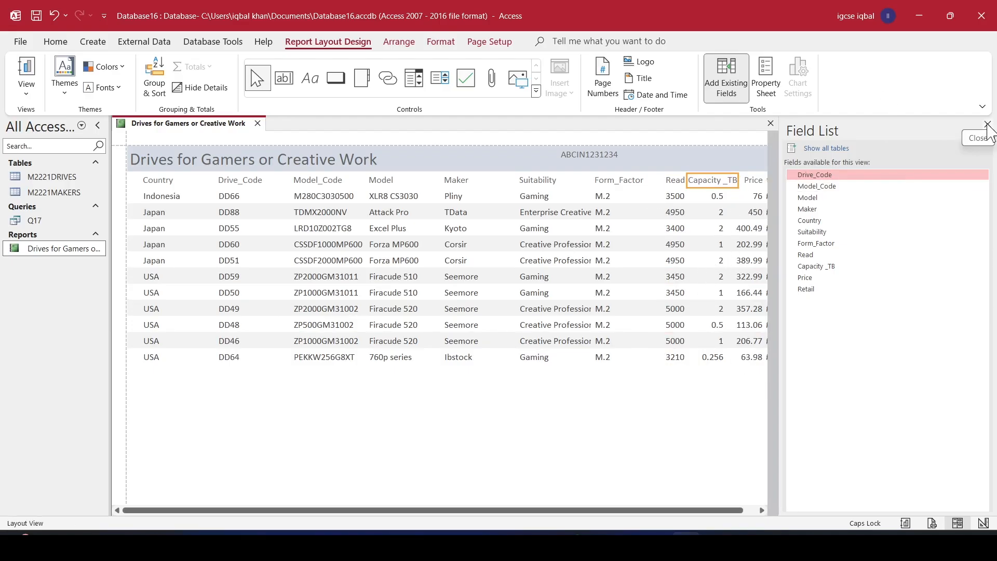
Review the question 17 report requirements in the question paper PDF, and close the Field List in Access.
click(628, 543)
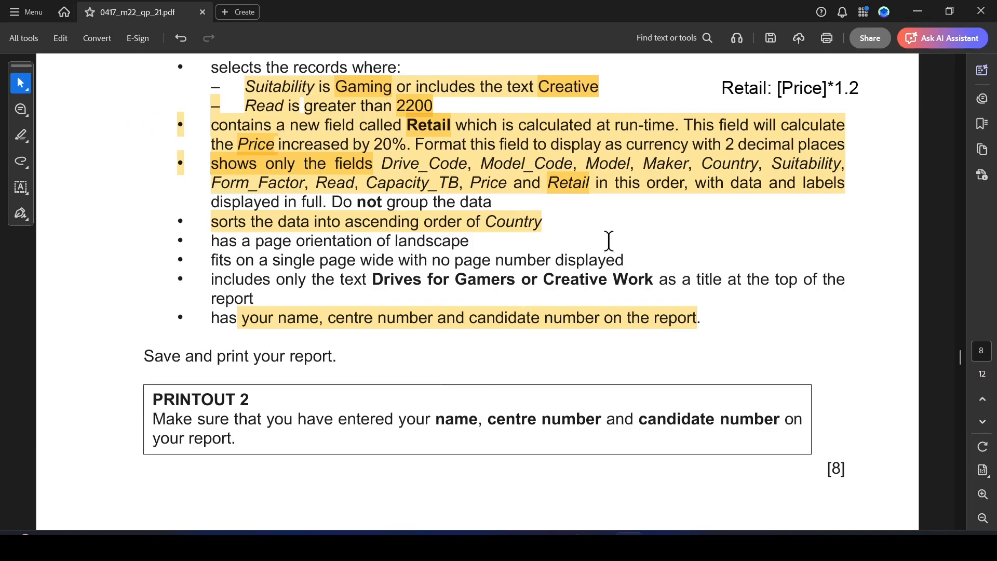
scroll(647, 263, up, 1)
scroll(578, 276, up, 1)
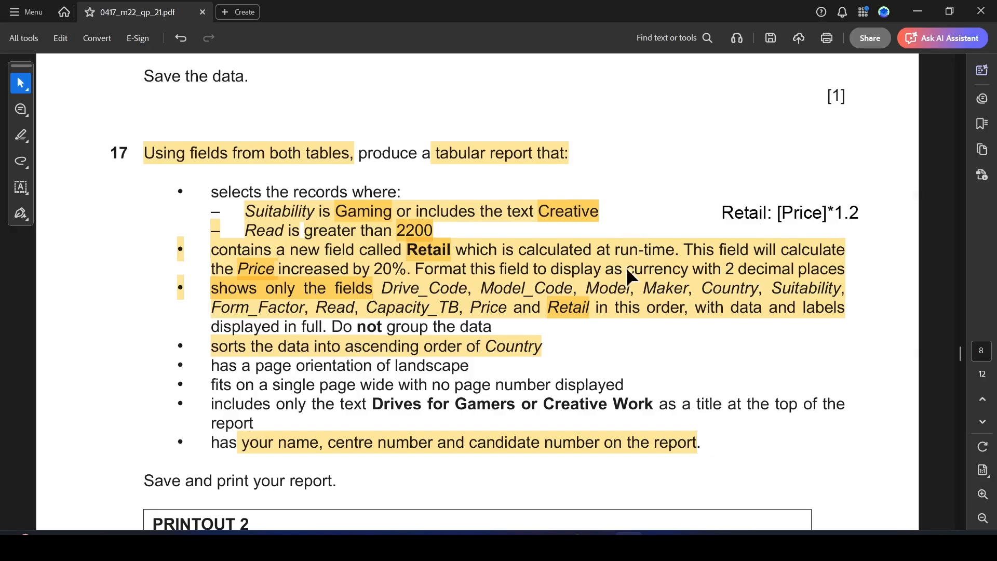
key(alt+Tab)
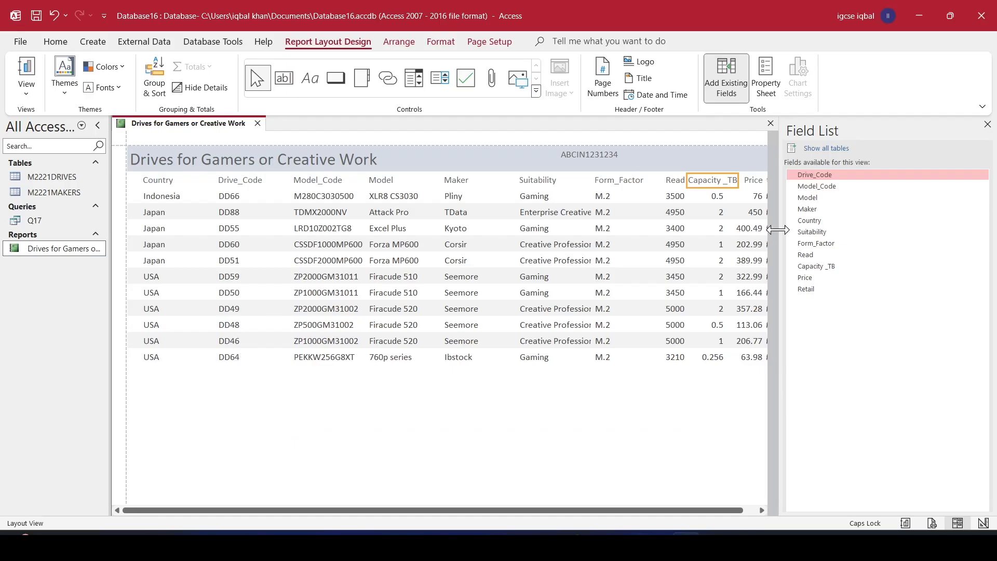
click(988, 125)
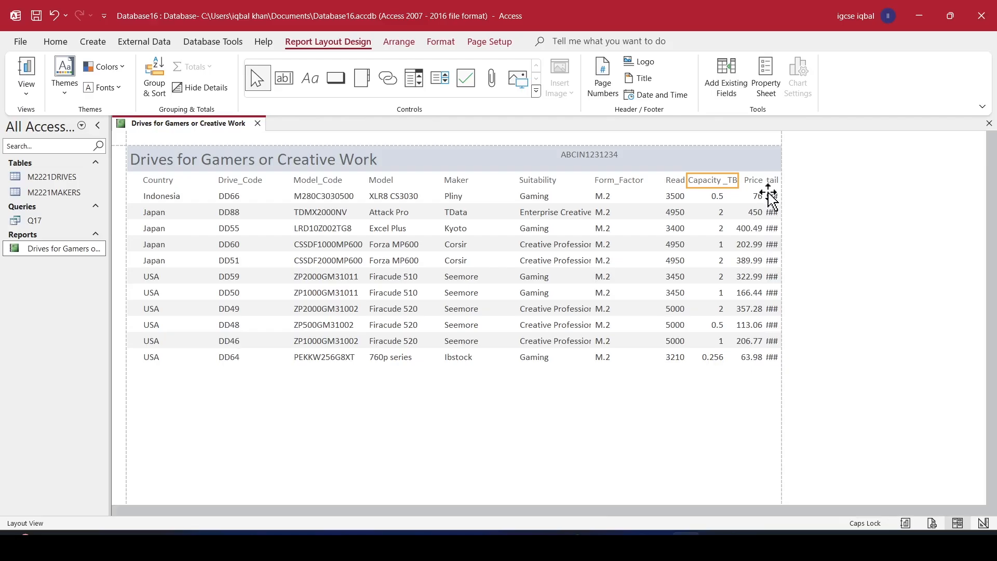
Move the Read and Capacity _TB values and headings leftward to free space, realigning the Capacity _TB heading vertically.
click(675, 198)
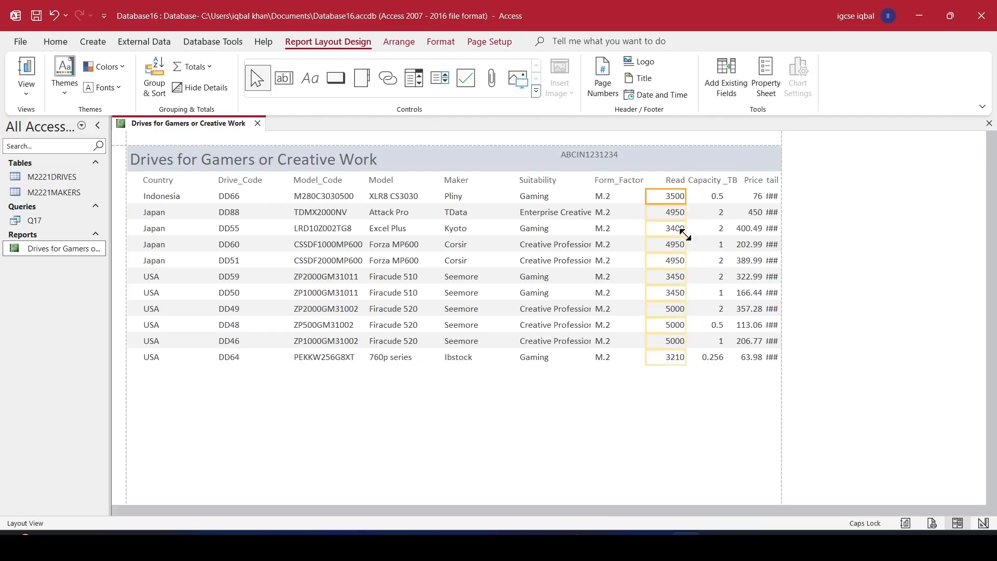
drag(681, 232, 661, 180)
click(717, 196)
drag(715, 195, 686, 180)
click(700, 178)
click(746, 178)
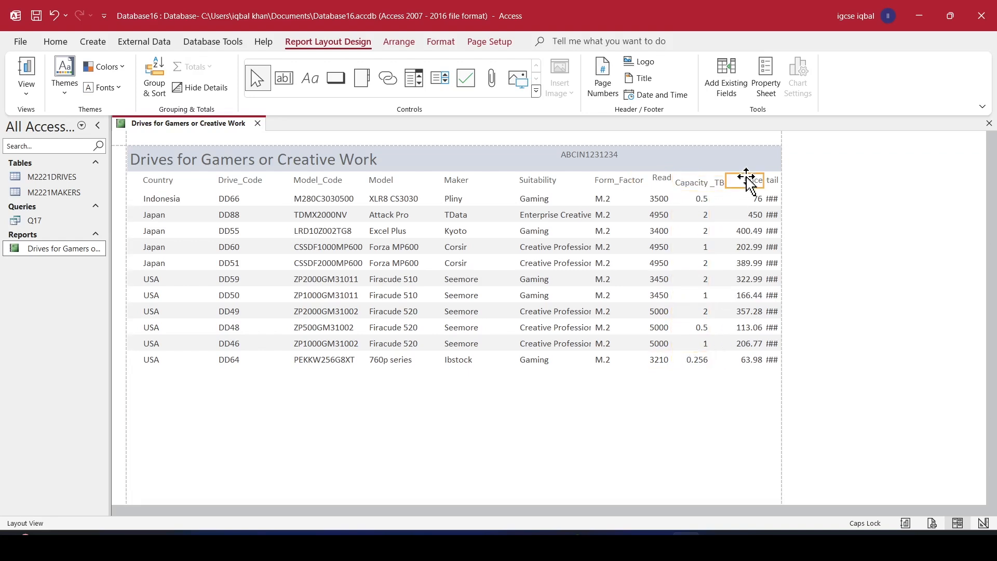
click(691, 183)
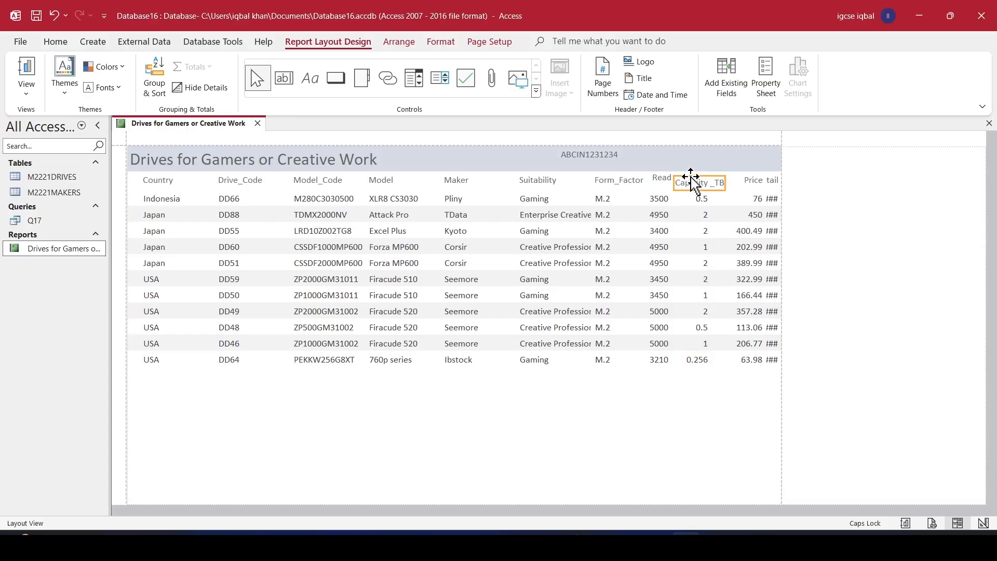
drag(695, 183, 694, 178)
Shift the Price heading and values leftward and widen the Retail values into the freed space.
click(742, 181)
drag(739, 179, 719, 181)
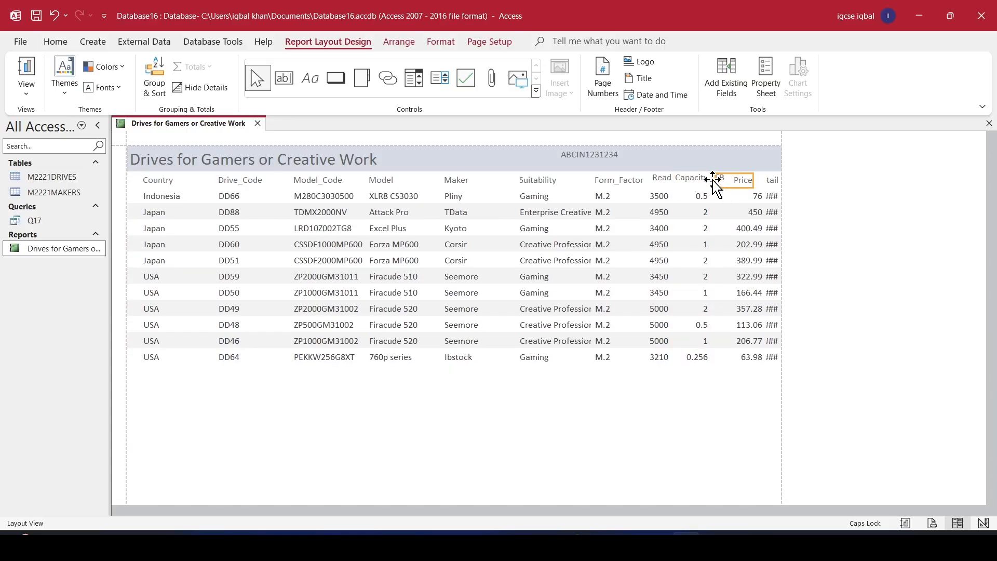
drag(721, 177, 735, 180)
click(740, 196)
mouse_move(738, 194)
mouse_down()
mouse_move(730, 195)
mouse_move(762, 196)
mouse_move(752, 196)
mouse_up()
click(770, 200)
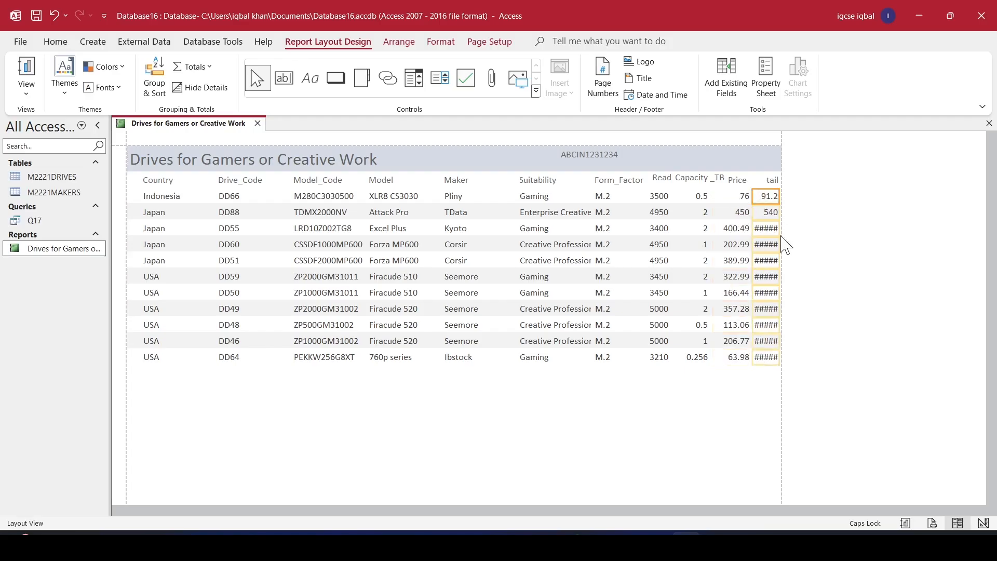
Move the Model_Code, Model and Maker headings and values leftward to close the gaps between these columns.
click(328, 196)
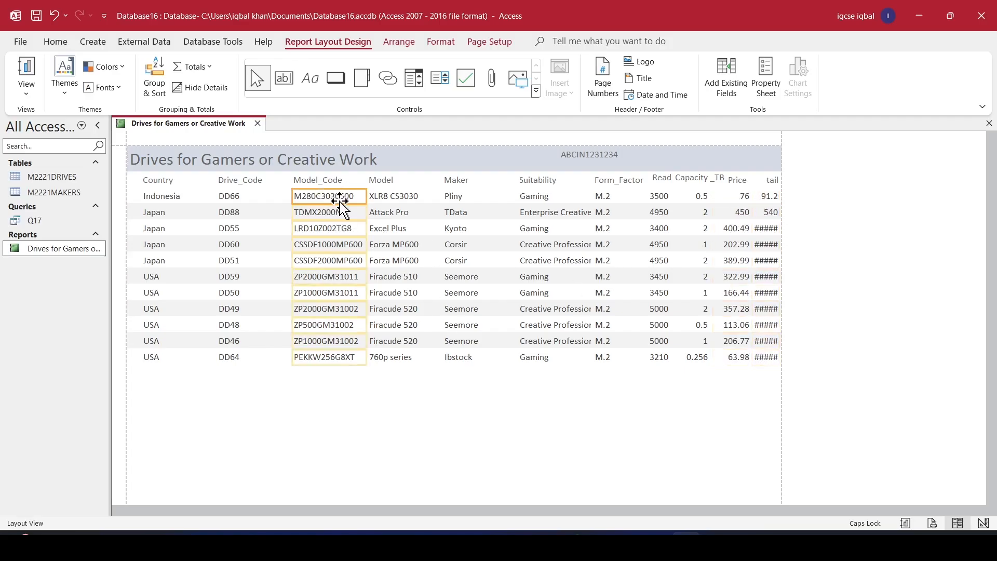
shift+click(330, 179)
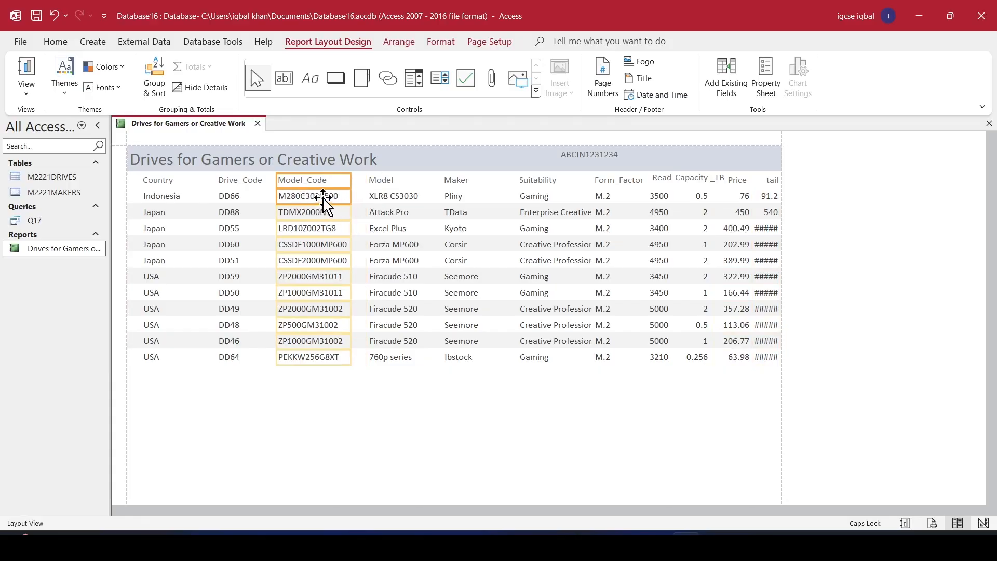
click(397, 195)
shift+click(398, 184)
drag(396, 192, 382, 192)
click(448, 197)
shift+click(476, 183)
drag(478, 195, 462, 181)
Move the Suitability and Form_Factor headings and values leftward, leaving space after the Suitability column.
click(521, 205)
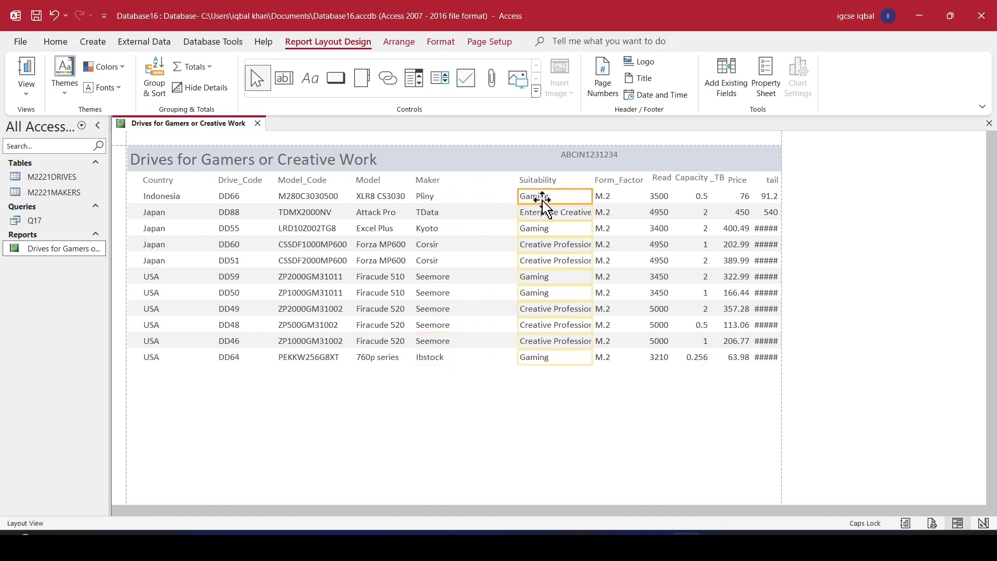
shift+click(535, 181)
drag(527, 188, 495, 196)
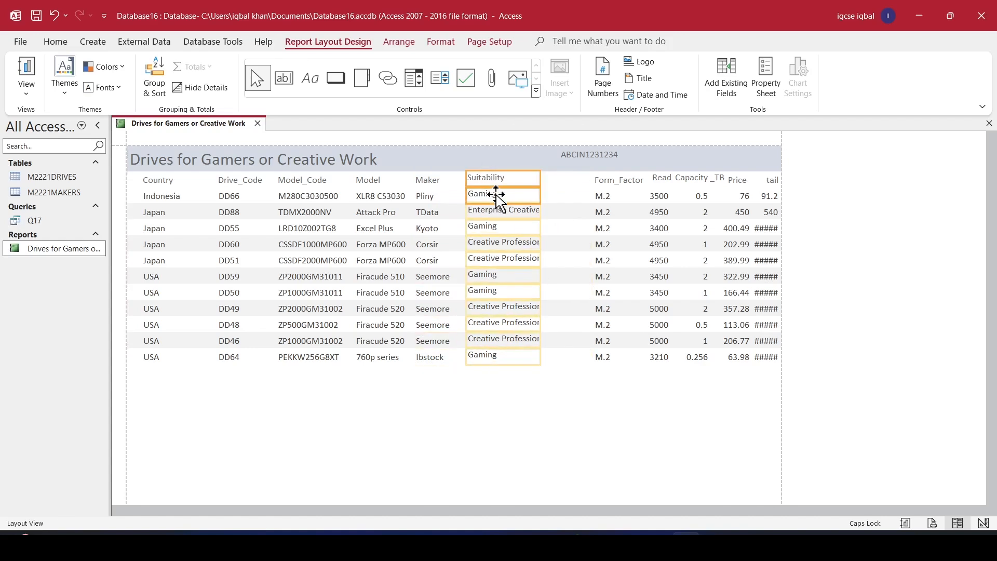
click(596, 197)
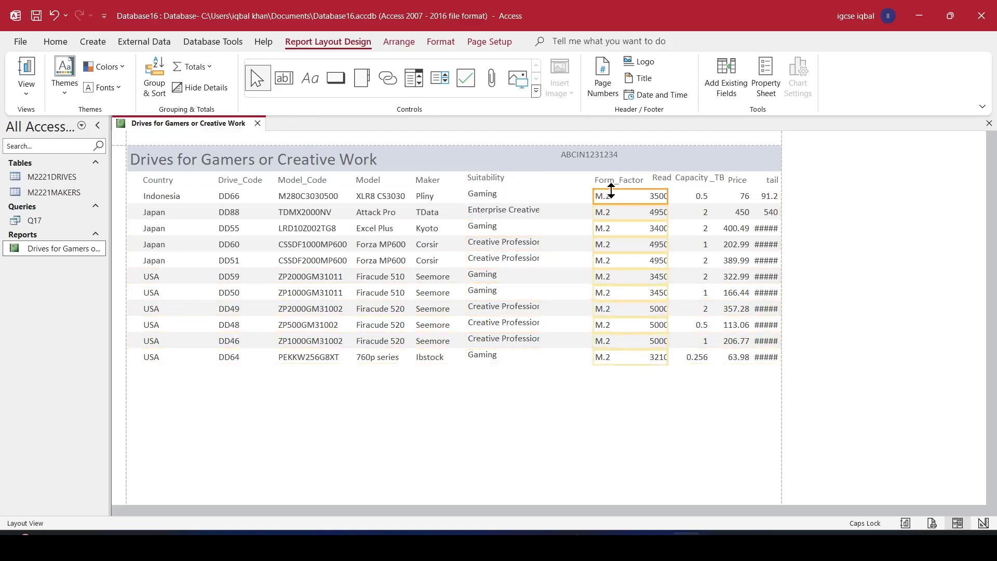
mouse_move(610, 182)
mouse_down()
mouse_move(616, 196)
mouse_move(581, 196)
mouse_move(630, 198)
mouse_move(608, 196)
mouse_up()
Move the Read, Capacity _TB and Price headings and values leftward to make room for Retail.
click(668, 196)
shift+click(663, 177)
mouse_move(654, 190)
mouse_down()
mouse_move(656, 201)
mouse_move(640, 196)
mouse_up()
click(677, 196)
shift+click(681, 179)
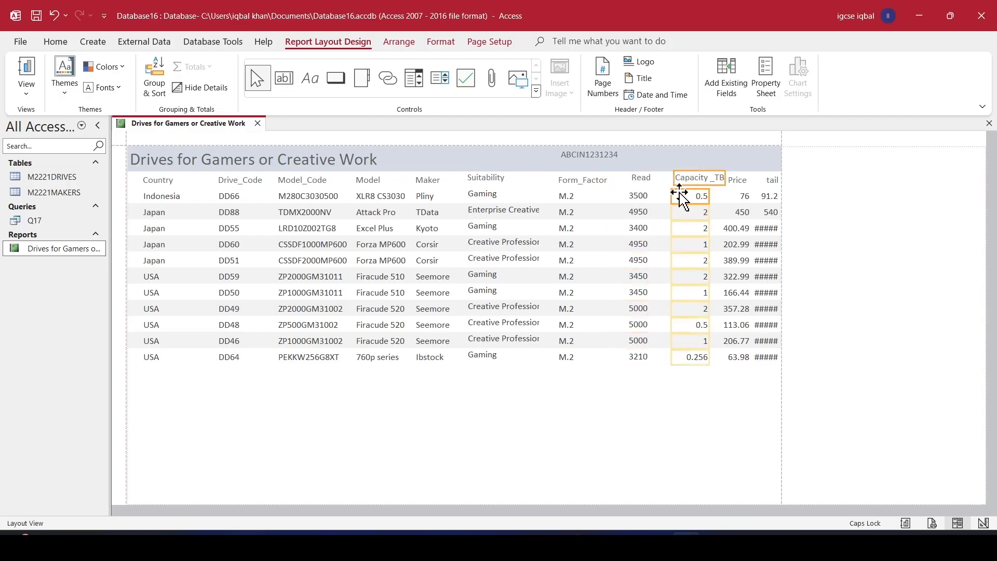
click(736, 180)
click(742, 212)
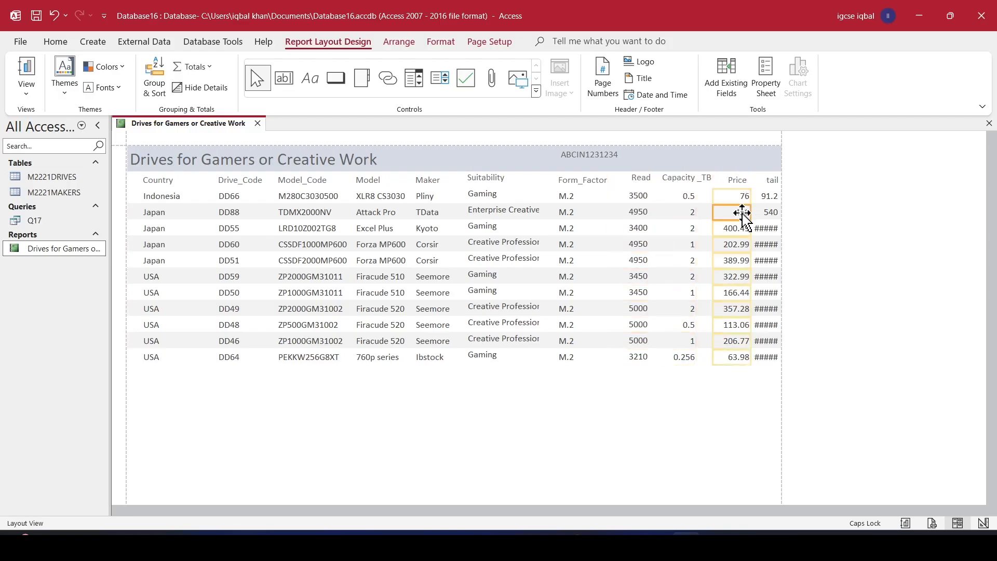
shift+click(735, 181)
drag(741, 192, 730, 200)
Widen the Retail heading and values leftward so the label and figures show in full.
click(770, 179)
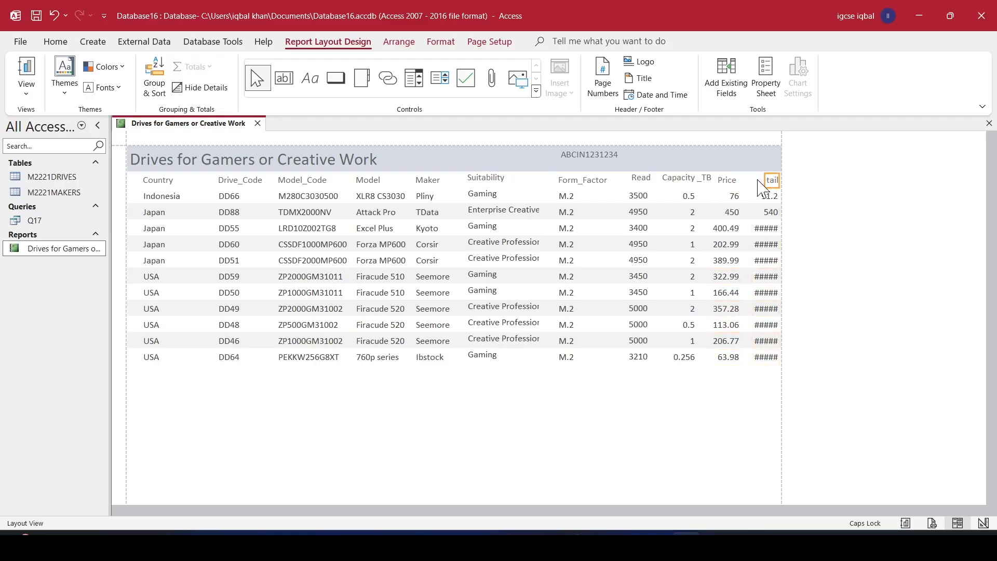
drag(764, 179, 752, 179)
click(766, 211)
drag(753, 230, 744, 230)
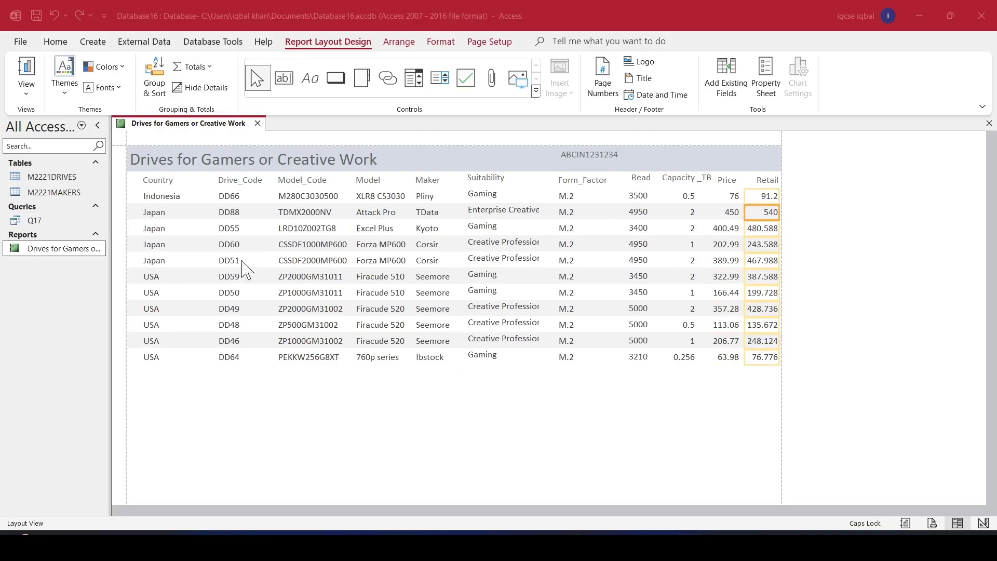
Set the Price values' format to Currency and close the Property Sheet.
click(733, 198)
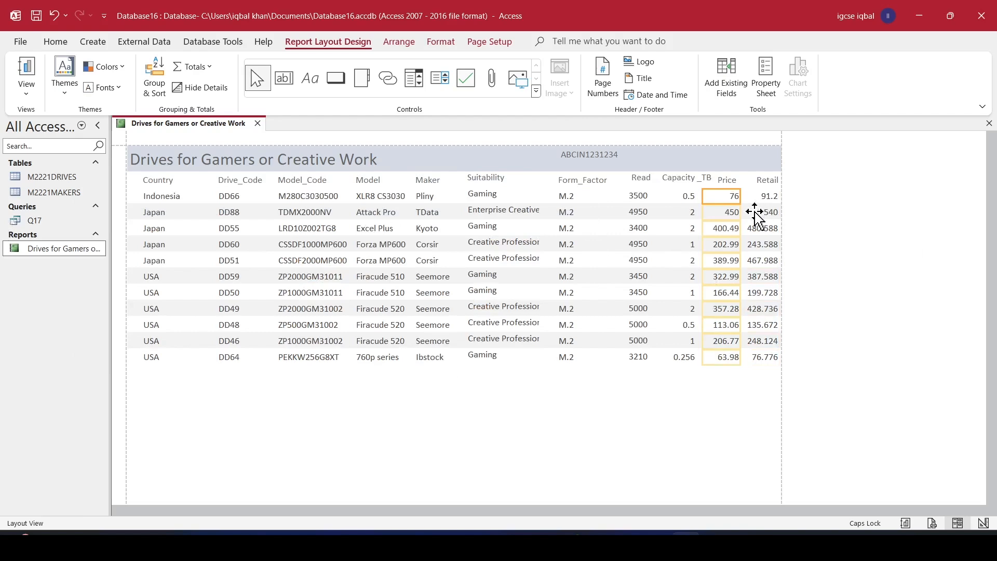
click(765, 83)
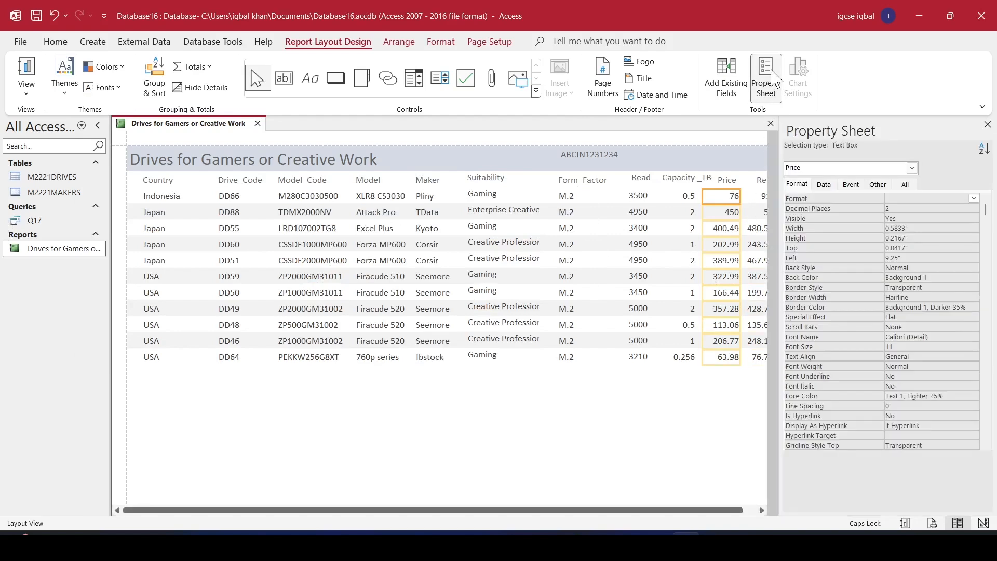
click(973, 199)
click(923, 218)
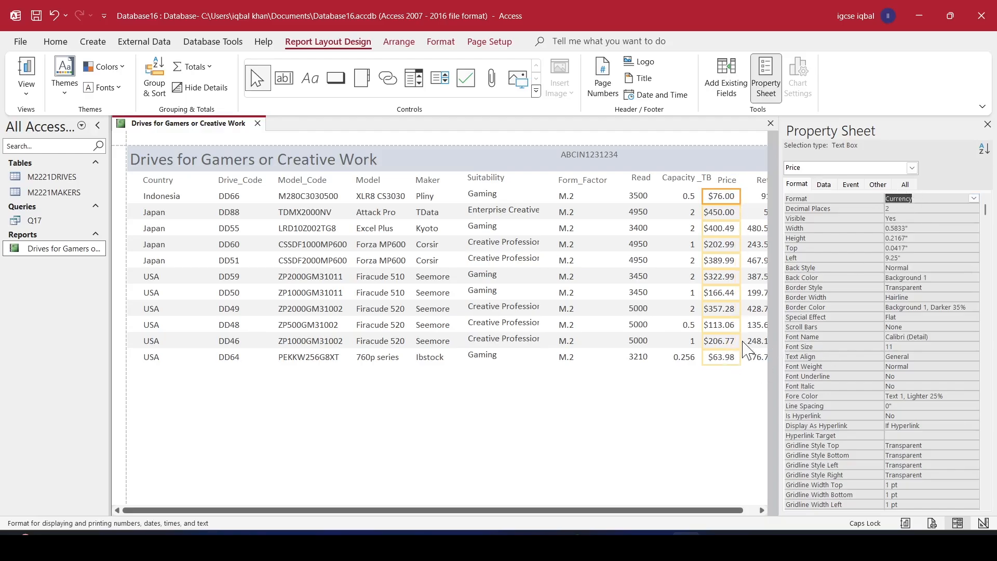
click(725, 386)
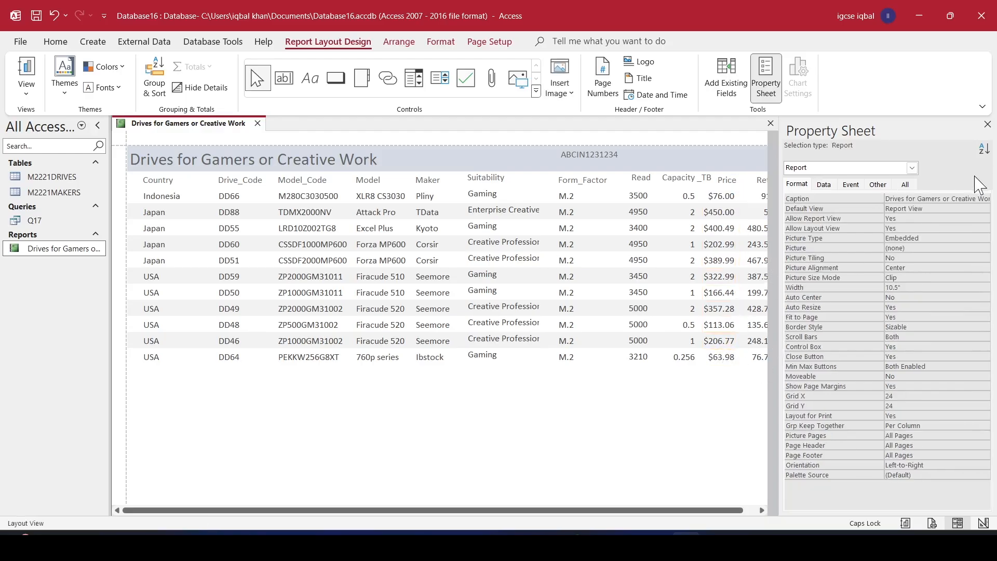
click(986, 124)
Format the Retail values as Currency with 2 decimal places and close the Property Sheet.
click(766, 209)
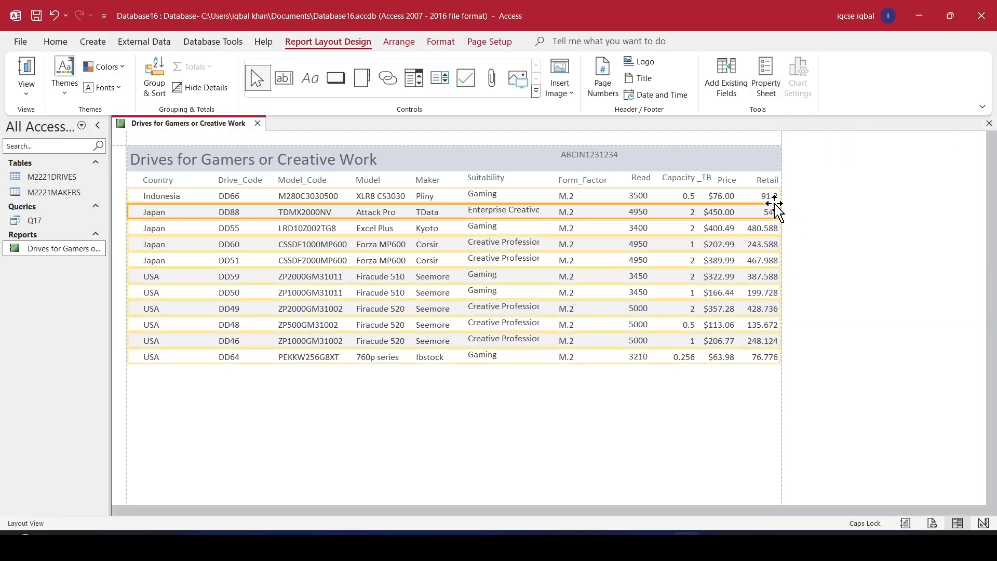
click(766, 208)
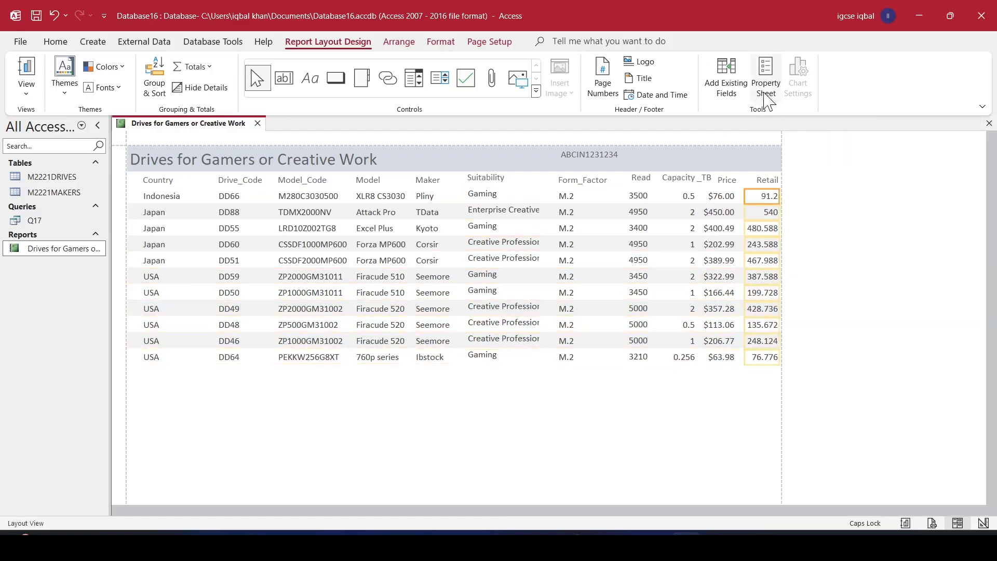
click(766, 77)
click(974, 198)
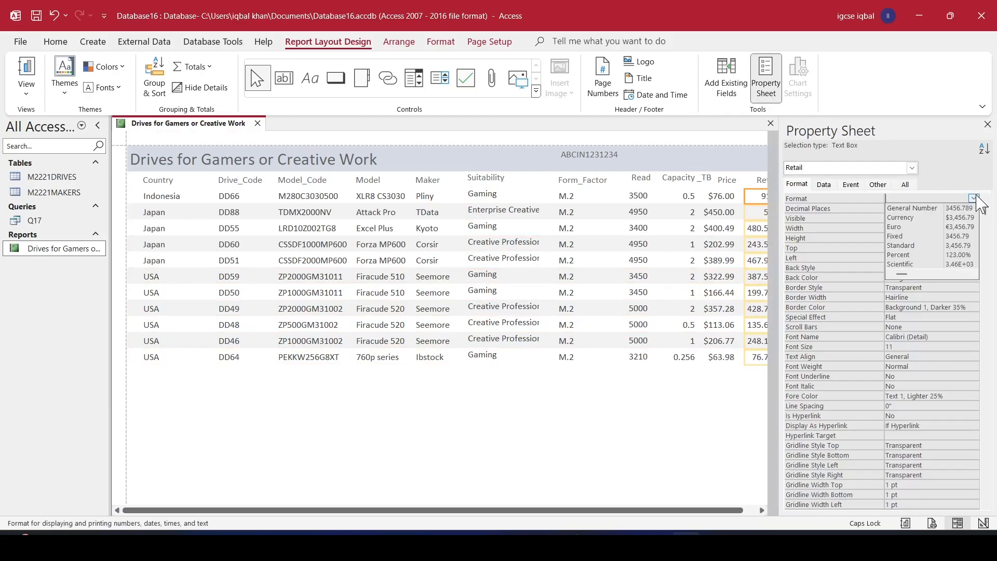
click(906, 218)
drag(907, 210, 870, 208)
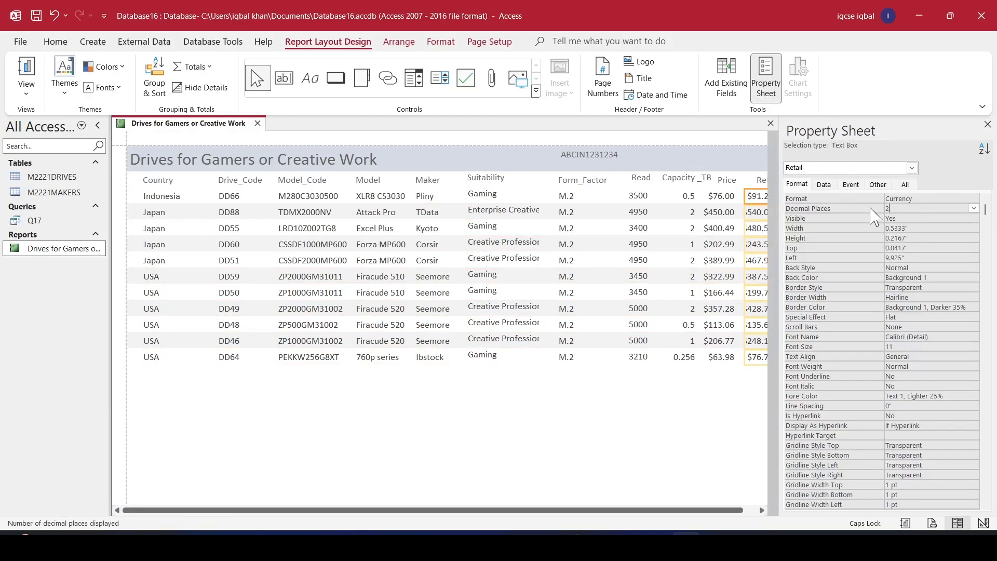
key(Return)
click(699, 414)
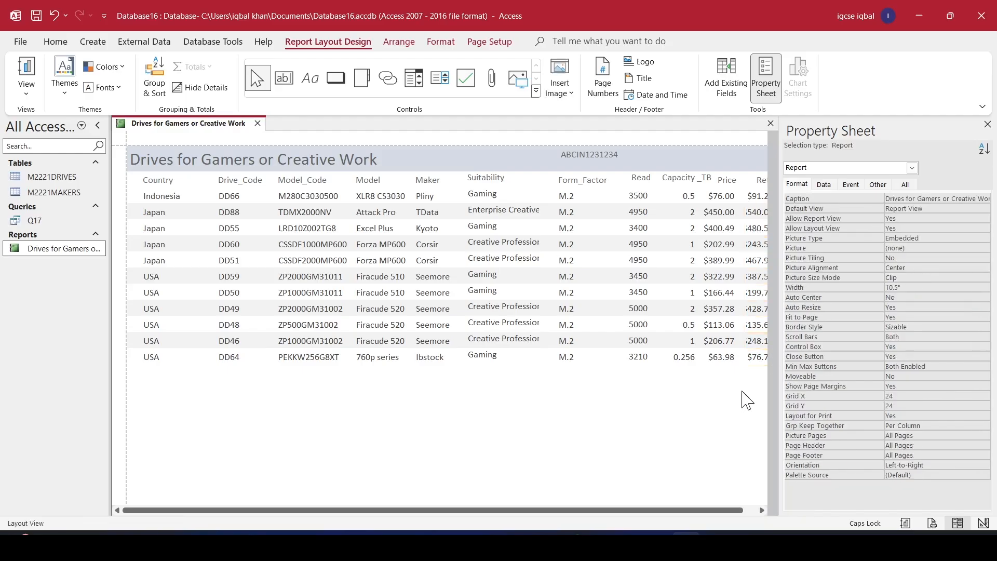
click(987, 124)
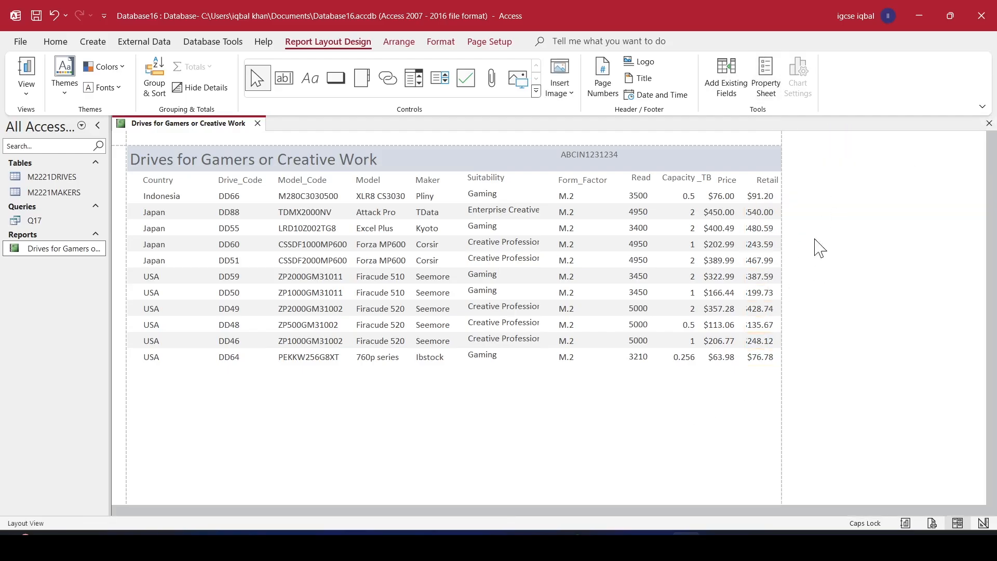
Widen the Retail values slightly leftward so their currency symbols show in full.
click(746, 214)
drag(744, 211, 738, 212)
click(705, 417)
Save the Drives for Gamers or Creative Work report and close it.
right_click(183, 123)
click(215, 126)
click(228, 132)
right_click(223, 124)
click(235, 151)
Highlight "Save and print your report" in the question paper PDF, and reopen the finished report in Access.
key(alt+Tab)
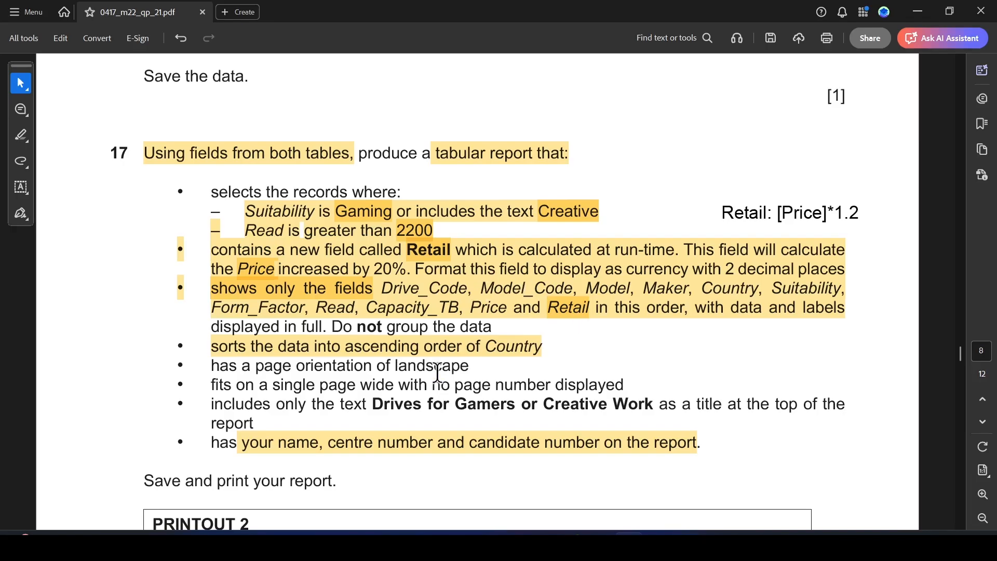
scroll(418, 357, down, 5)
drag(145, 207, 332, 207)
click(363, 233)
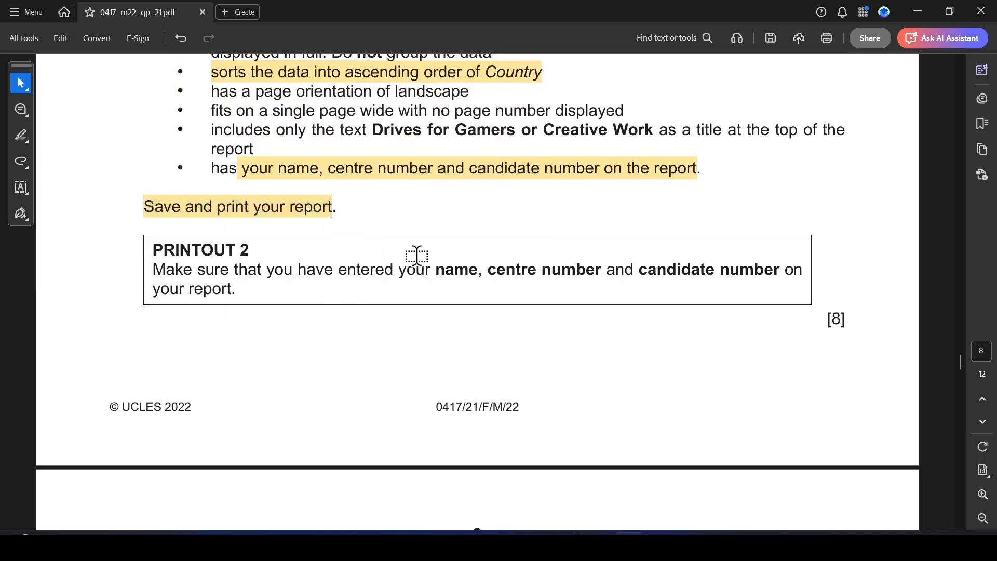
key(alt+Tab)
double_click(88, 250)
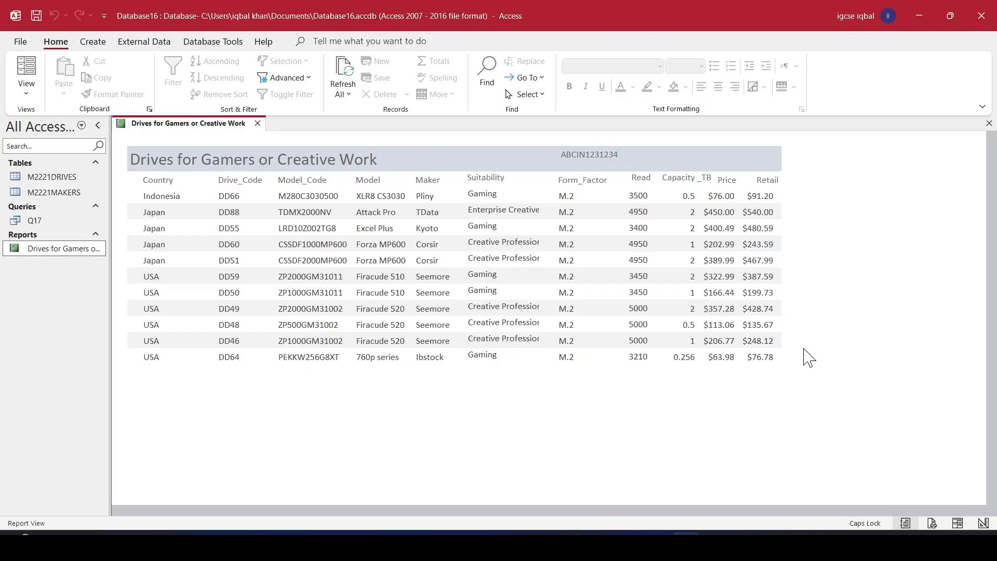
Switch to the question paper PDF and highlight "labels for drives" in question 18.
key(alt+Tab)
scroll(285, 311, down, 10)
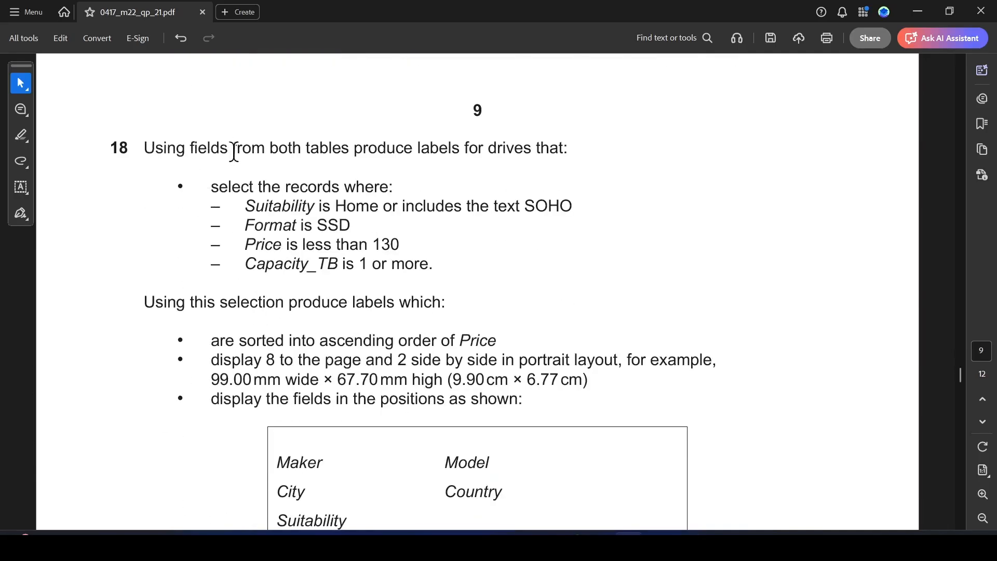
drag(418, 149, 530, 149)
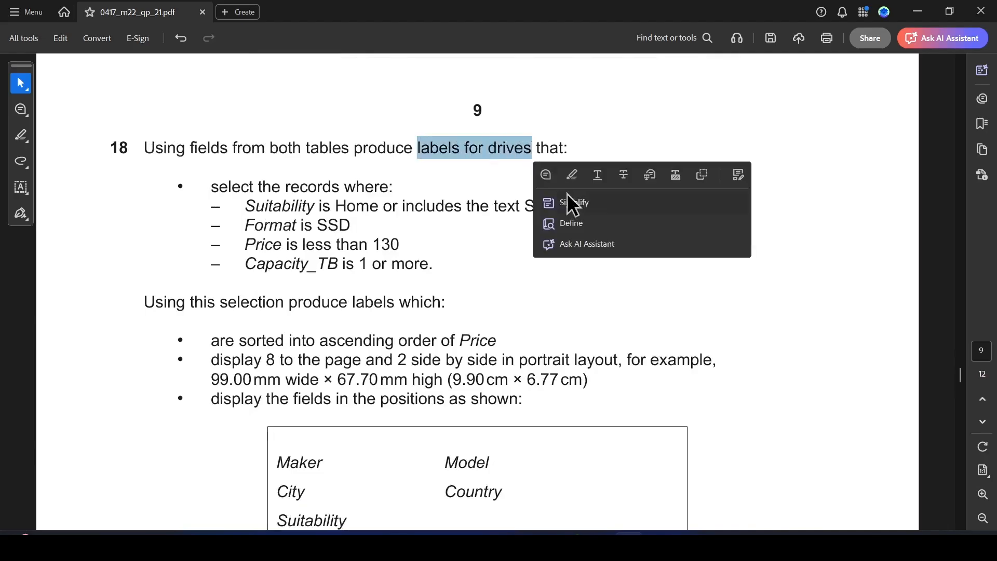
click(580, 173)
Review question 18's record criteria and label layout, and select the list of fields the labels must display.
scroll(488, 244, down, 4)
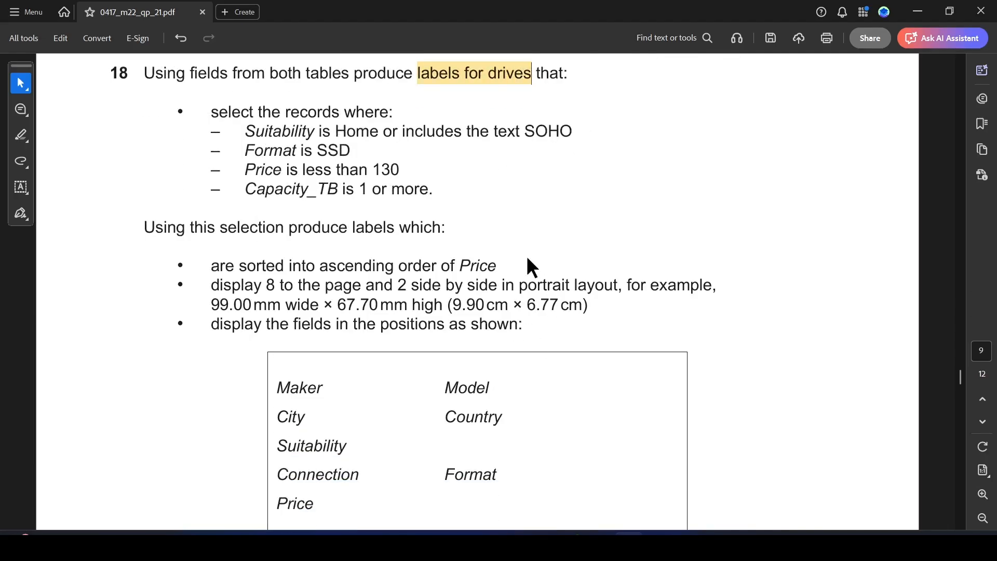
scroll(574, 267, down, 2)
scroll(576, 329, up, 4)
scroll(505, 422, down, 3)
scroll(488, 340, up, 2)
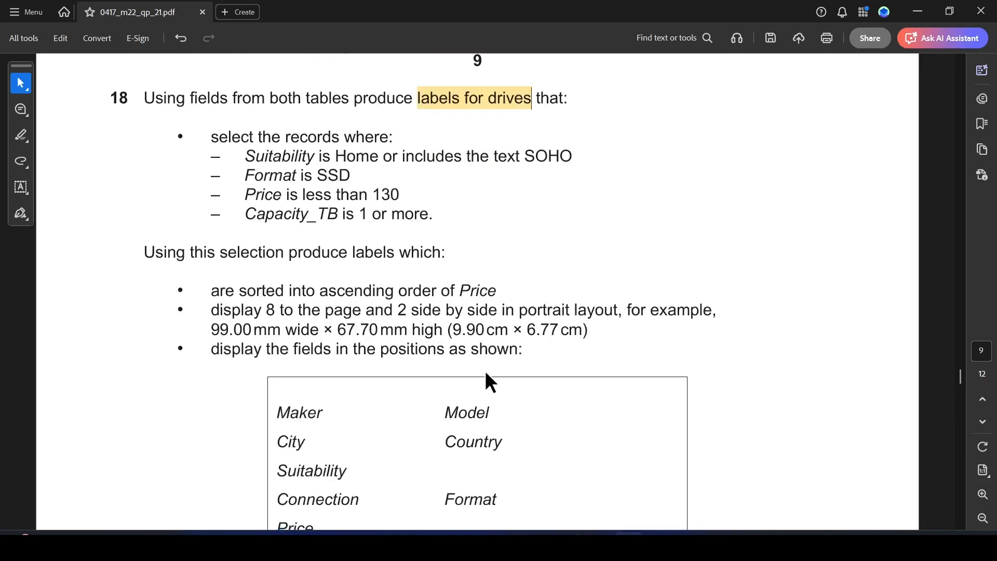
scroll(491, 382, down, 2)
drag(279, 337, 465, 454)
Return to Access, save the open drives report again and close it.
key(alt+Tab)
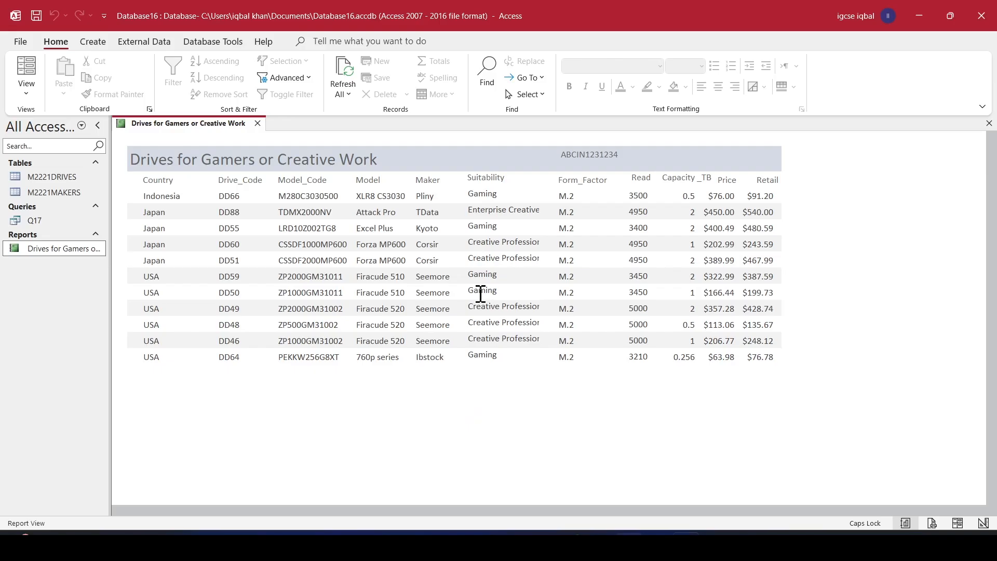
right_click(196, 122)
click(247, 132)
right_click(204, 124)
click(228, 154)
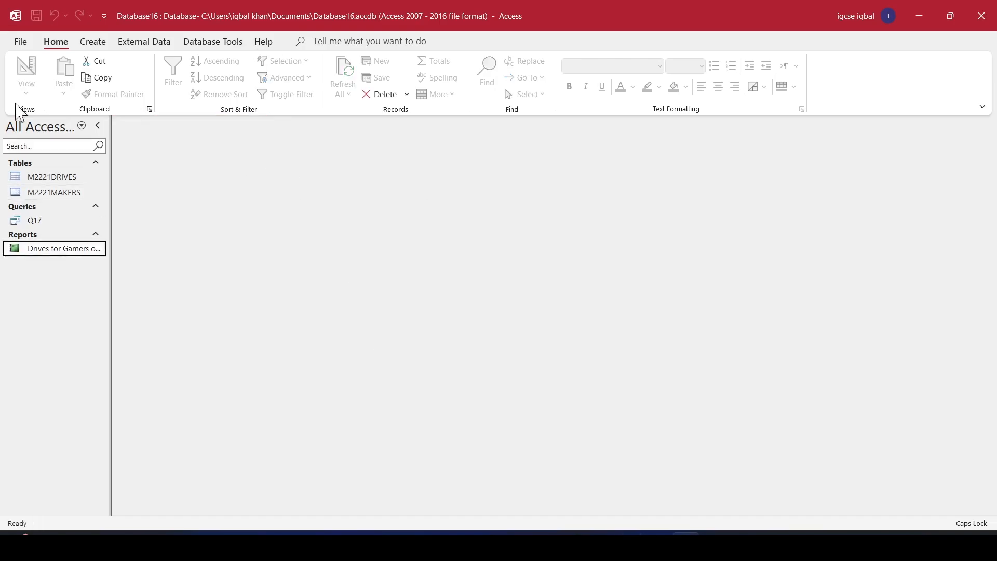
Start a new query with the Simple Query Wizard and check the required label fields in the question paper.
click(93, 41)
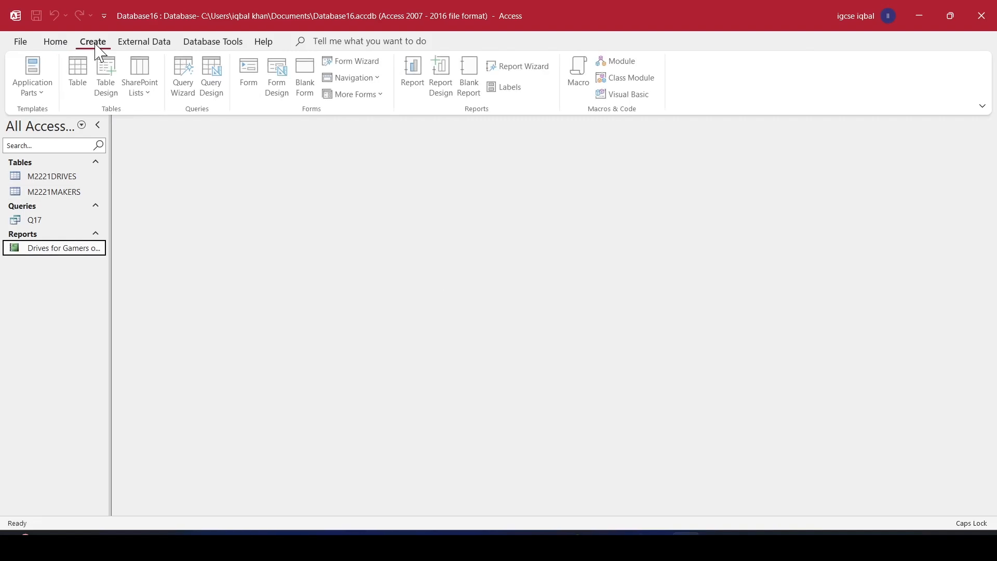
click(185, 67)
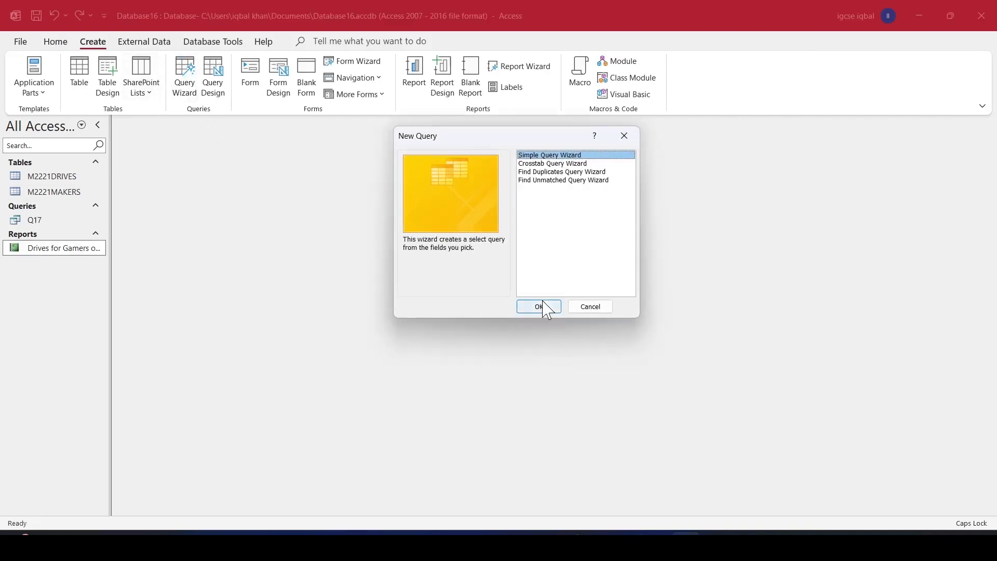
click(541, 307)
key(alt+Tab)
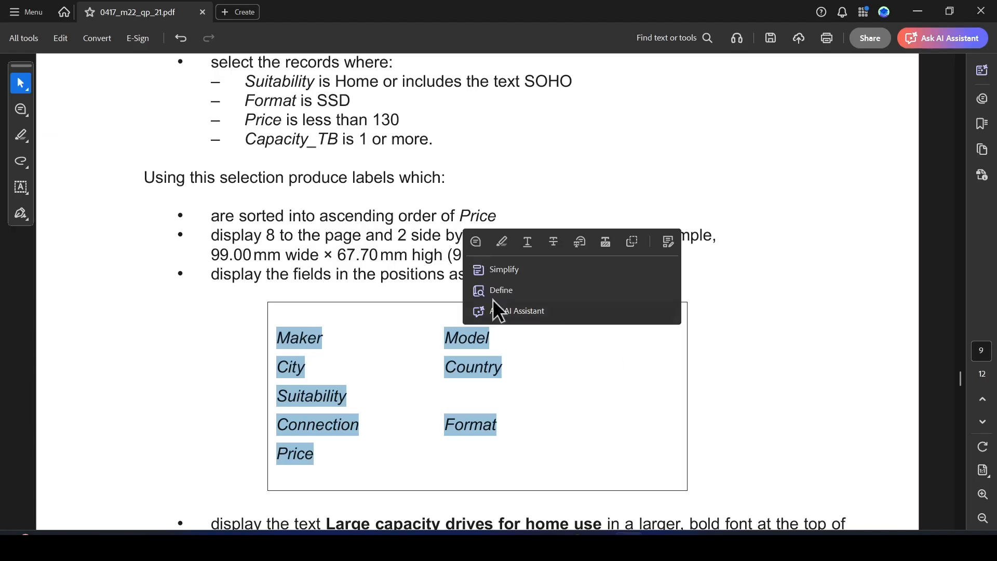
click(349, 326)
key(alt+Tab)
Add the Maker and City fields from the M2221MAKERS table to the query, checking the label layout in the question paper.
click(511, 189)
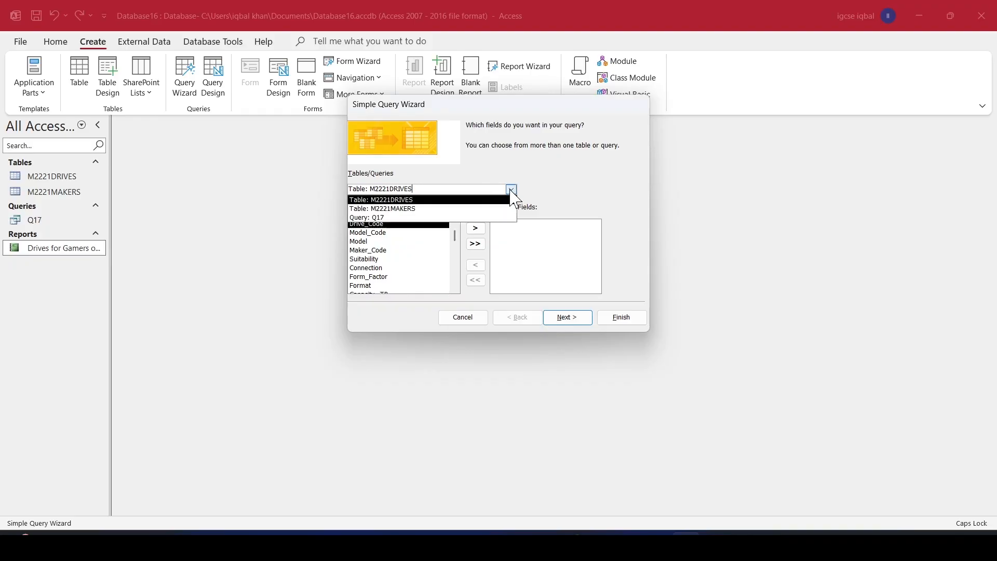
click(410, 208)
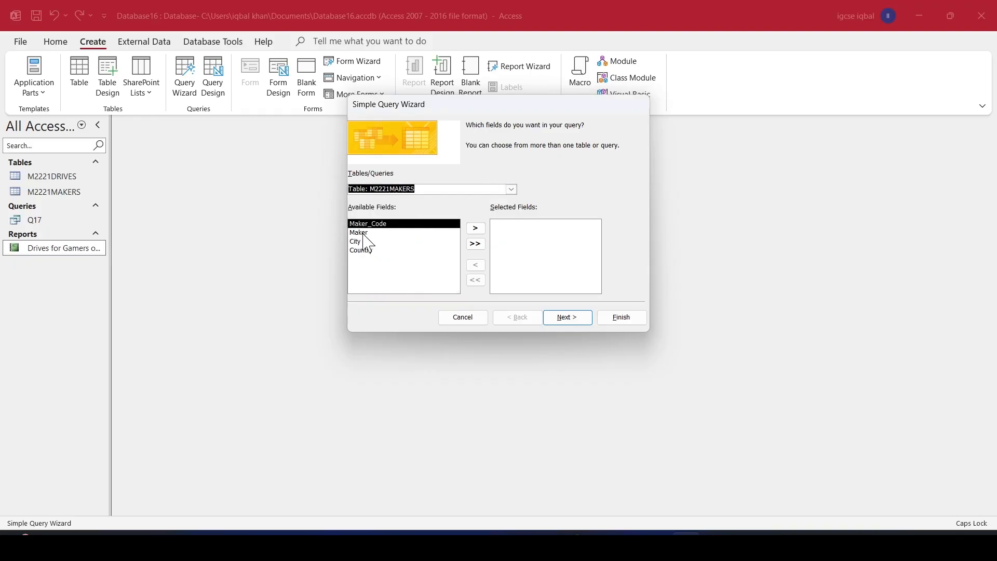
click(364, 233)
click(475, 228)
key(alt+Tab)
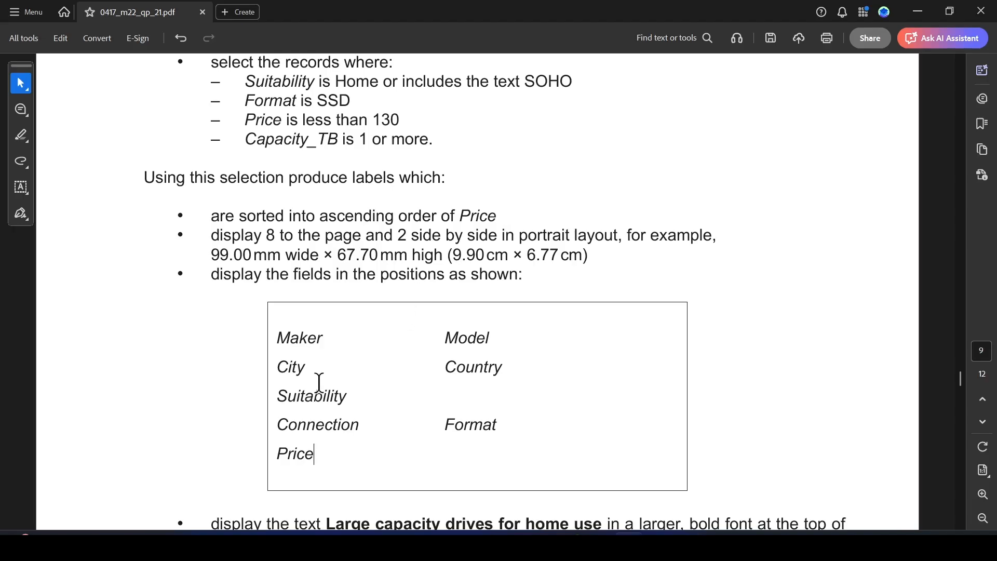
key(alt+Tab)
click(474, 229)
key(alt+Tab)
key(alt+Tab)
Add the Suitability and Connection fields from the M2221DRIVES table, checking them against the label layout in the question paper.
click(511, 189)
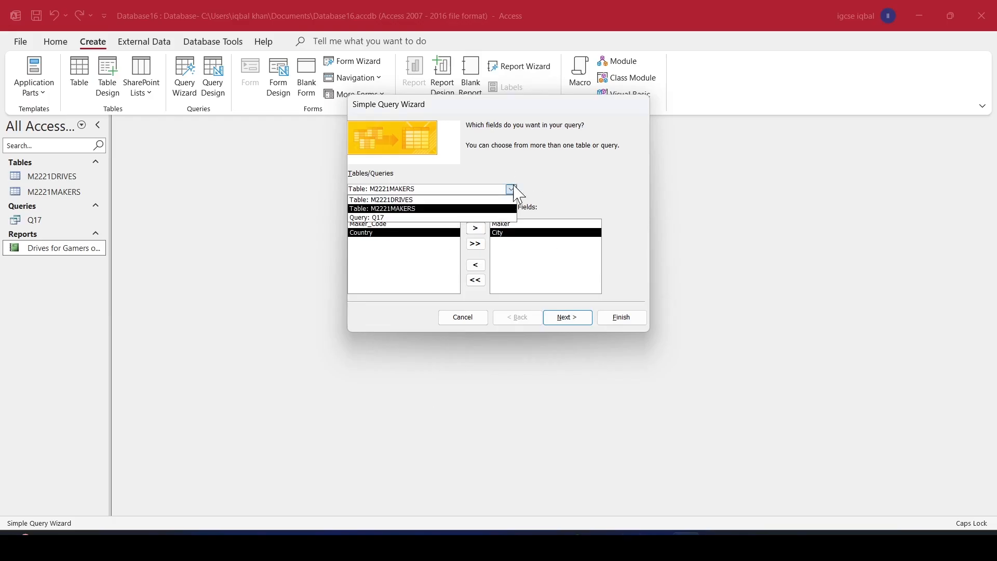
click(418, 199)
click(366, 258)
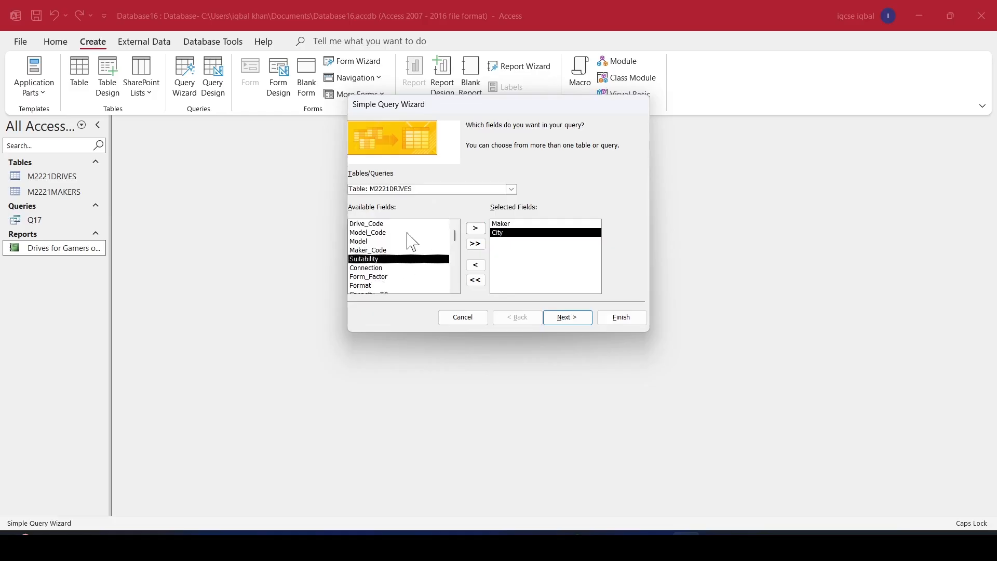
click(475, 228)
key(alt+Tab)
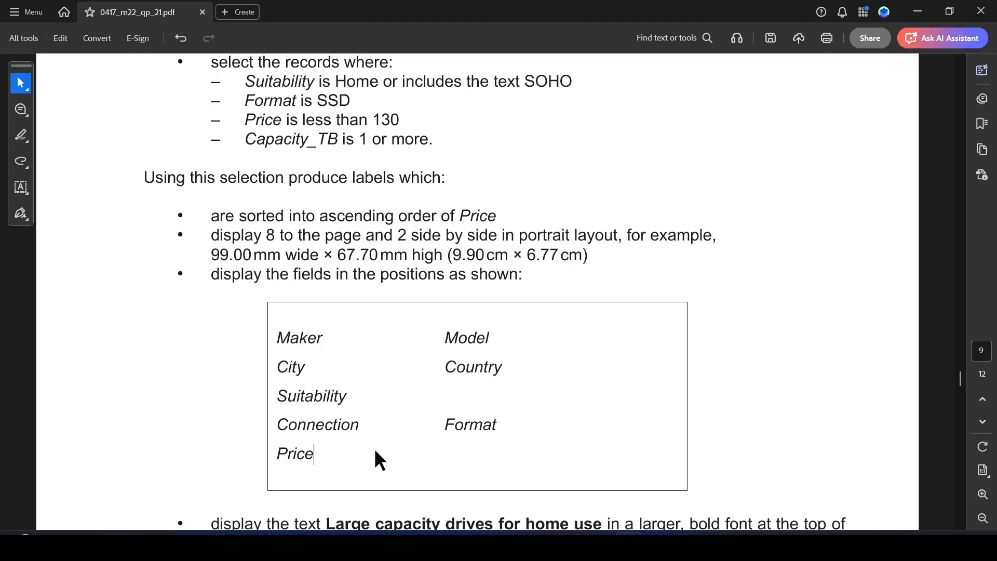
key(alt+Tab)
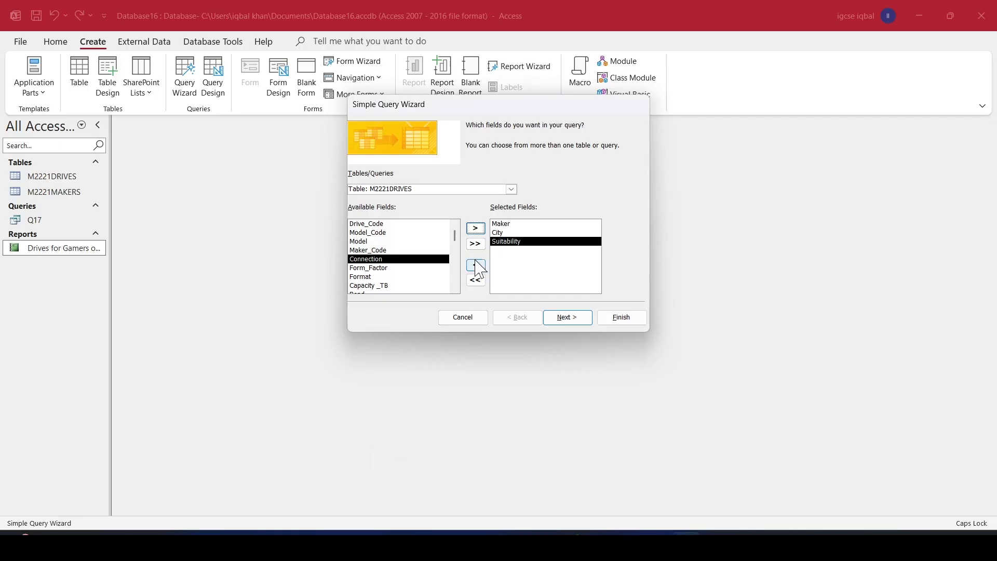
click(475, 228)
key(alt+Tab)
key(alt+Tab)
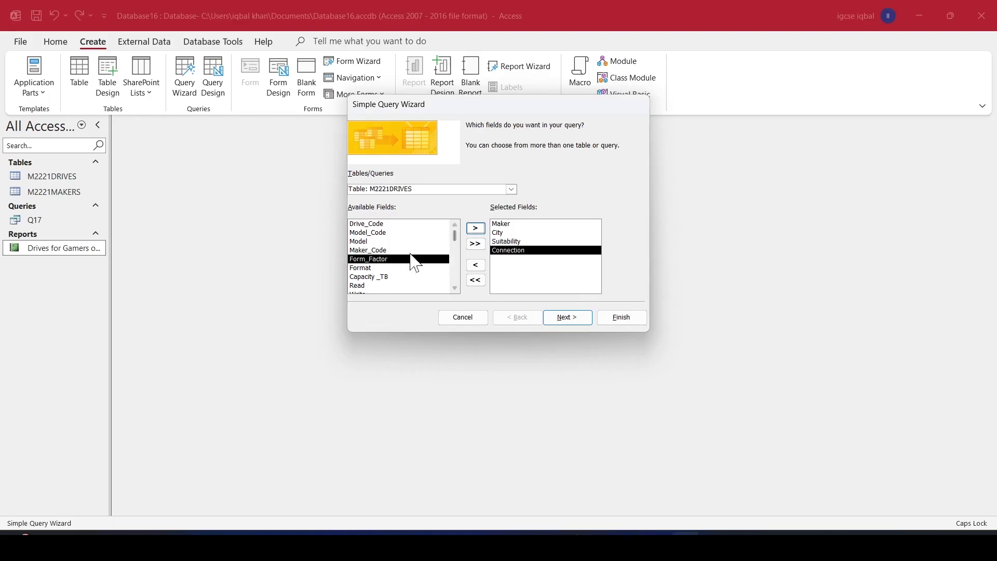
Add the Price and Model fields from M2221DRIVES, then check the question paper for the remaining label fields.
scroll(400, 281, down, 1)
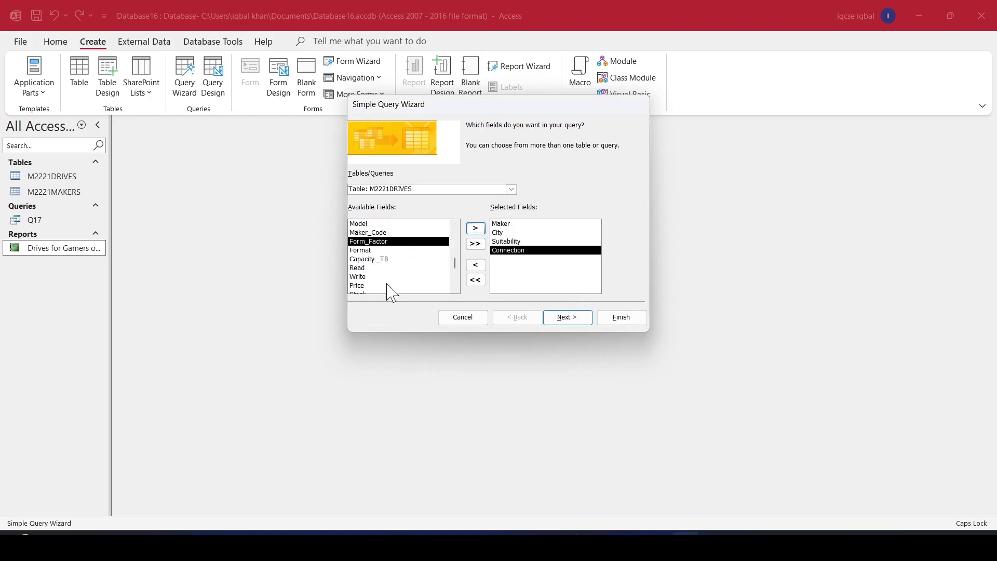
click(358, 286)
click(475, 229)
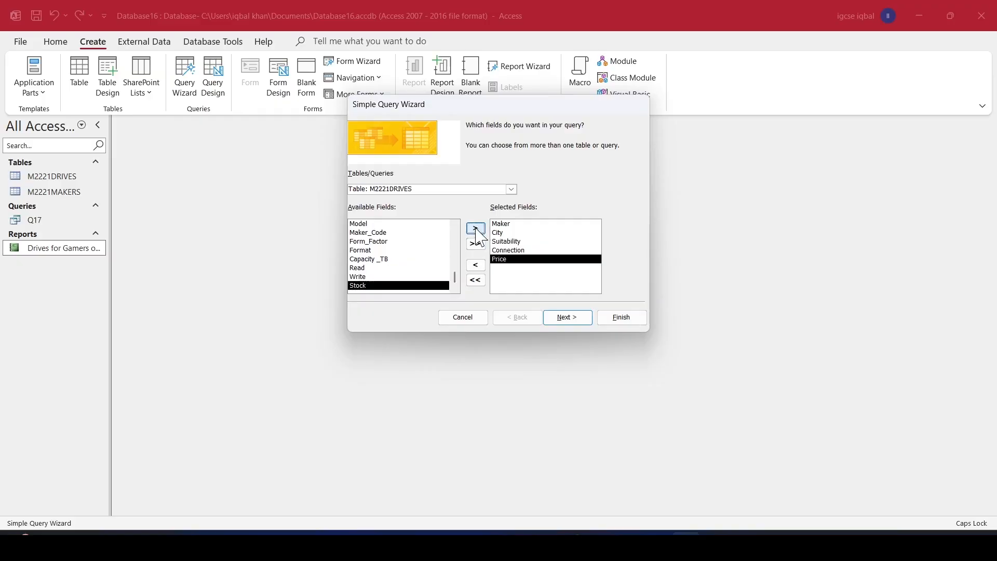
key(alt+Tab)
key(alt+Tab)
click(365, 224)
click(475, 228)
key(alt+Tab)
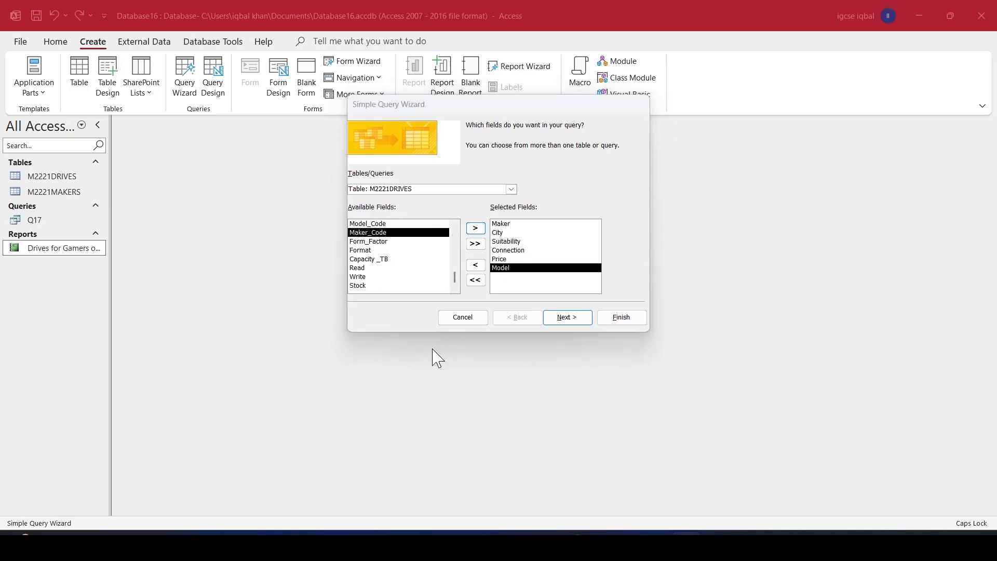
key(alt+Tab)
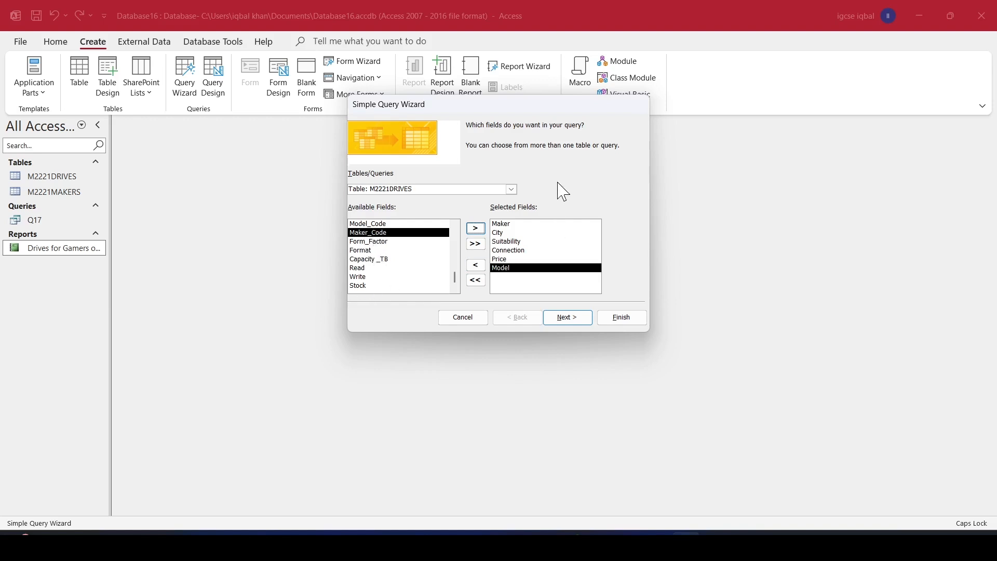
Add the Country field from the M2221MAKERS table and check the question paper for the next label field.
click(511, 189)
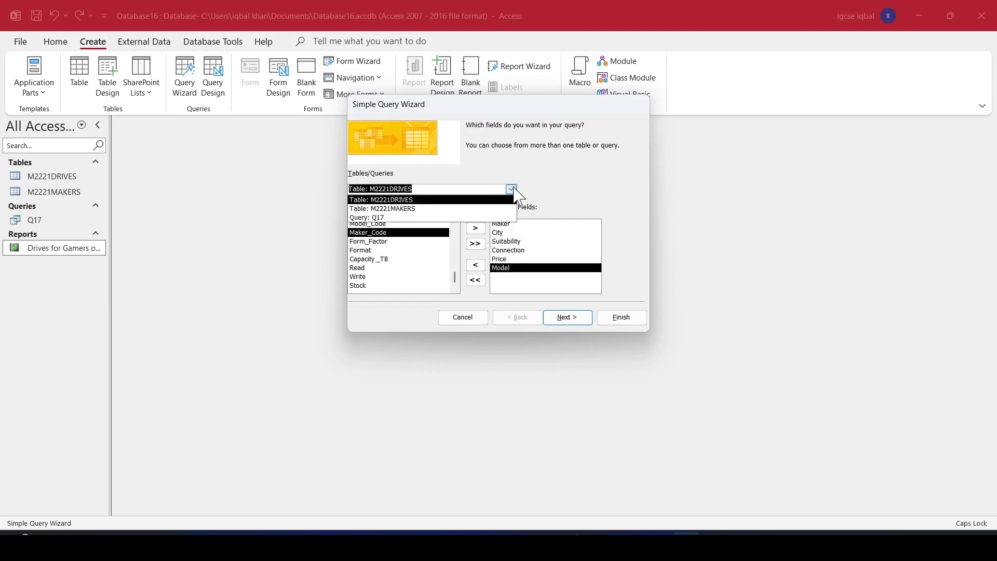
click(397, 200)
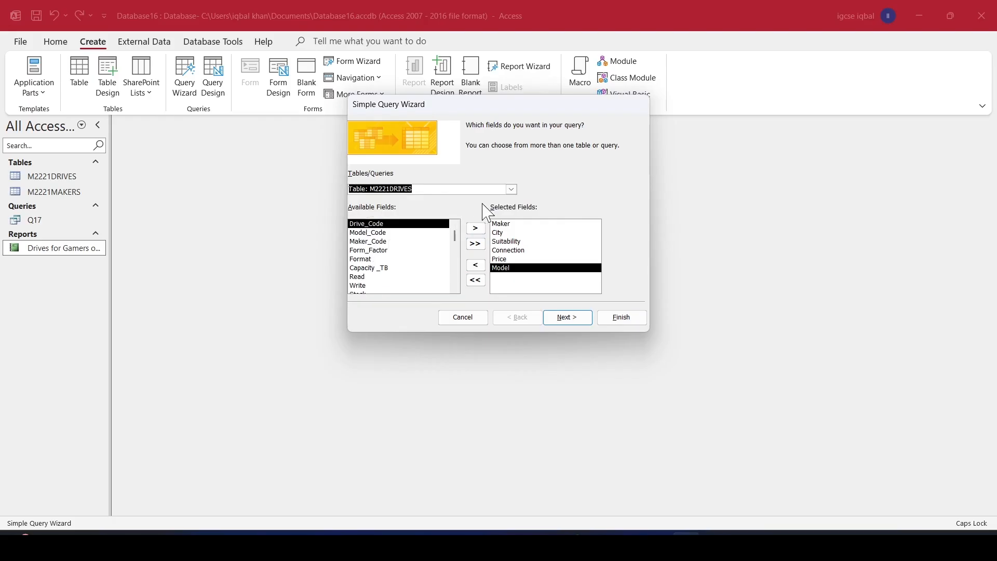
click(511, 189)
click(437, 209)
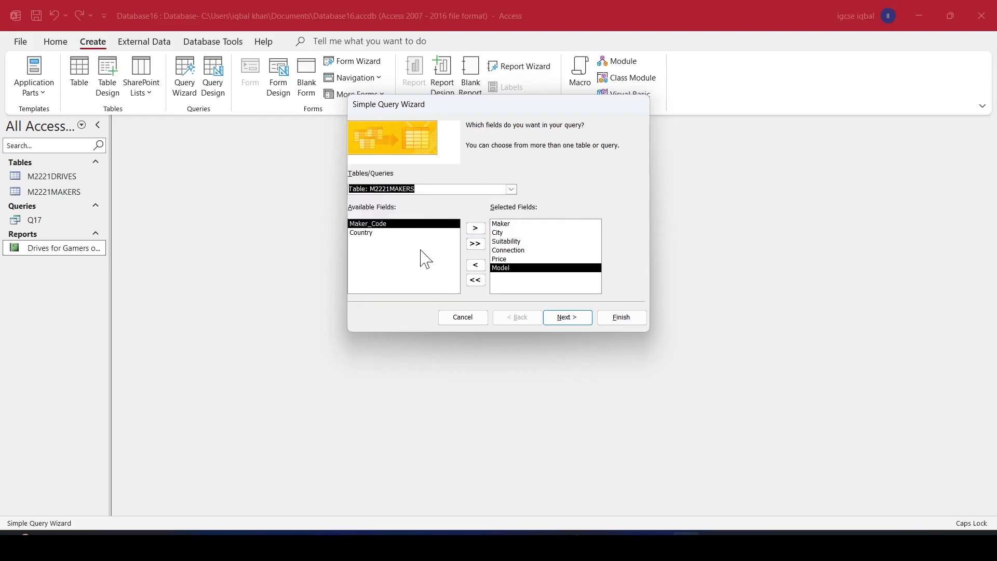
click(372, 234)
click(476, 228)
key(alt+Tab)
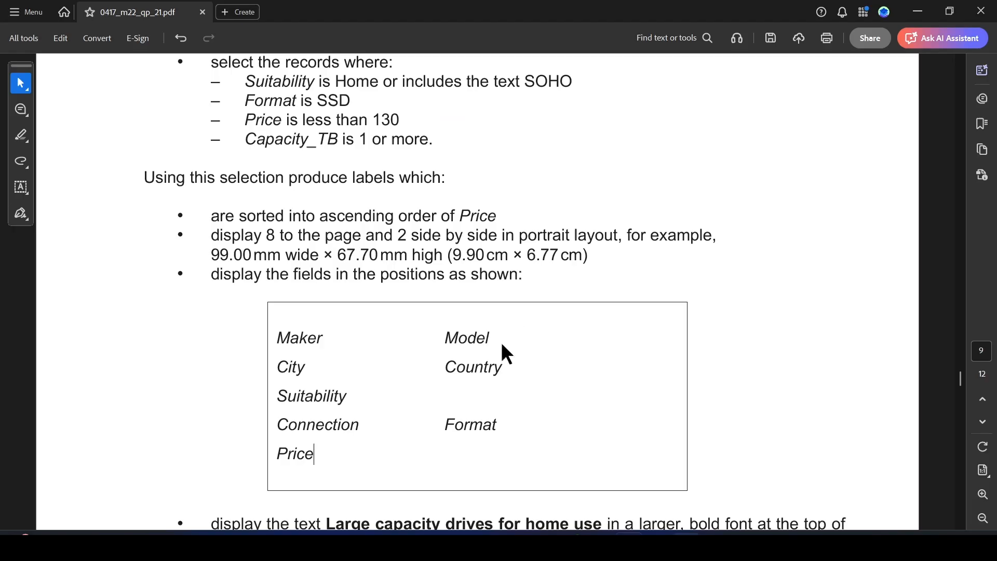
key(alt+Tab)
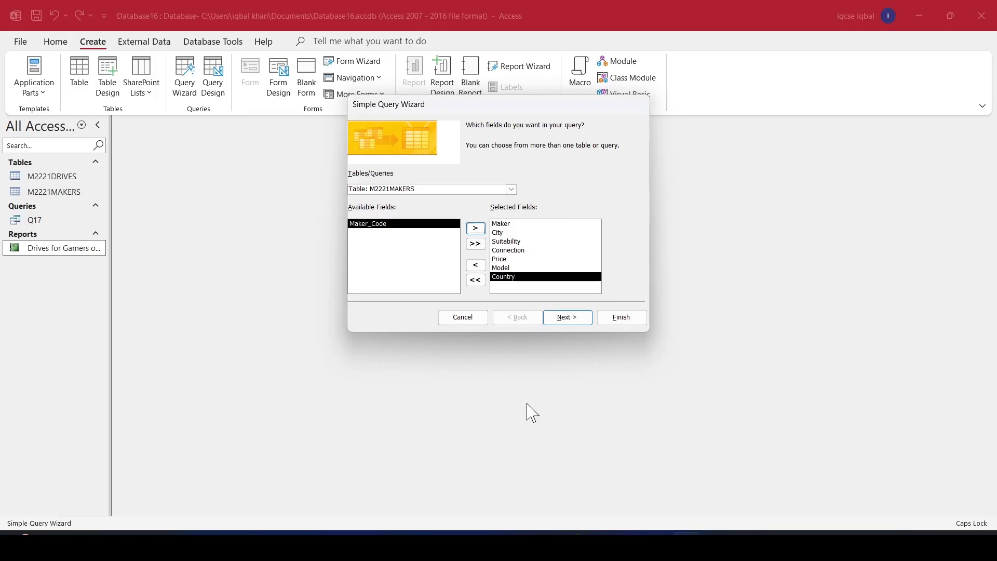
Add the Format field from the M2221DRIVES table to the query.
click(512, 189)
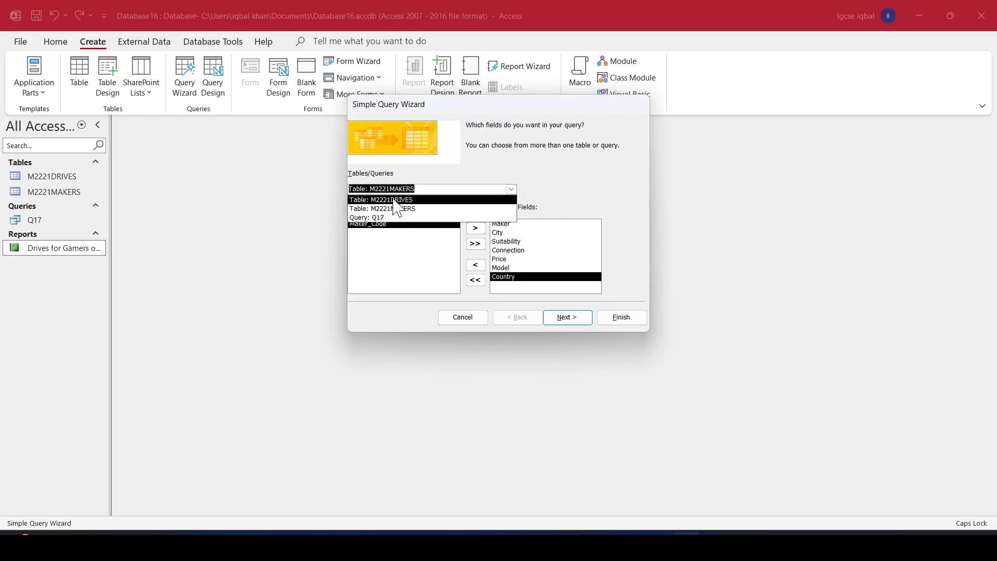
click(397, 200)
click(374, 259)
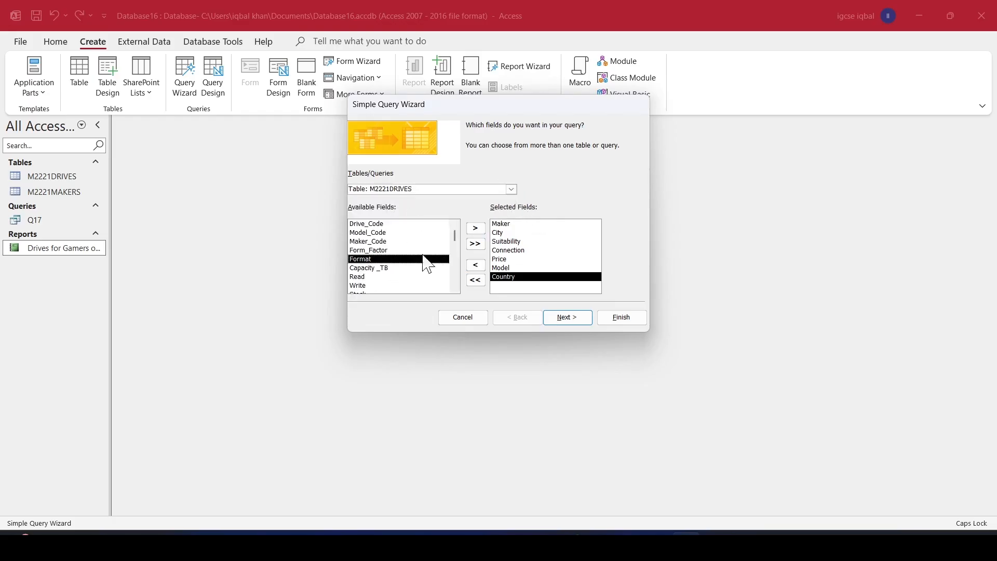
click(475, 228)
Add the Capacity_TB field named in question 18's criteria and recheck the required label fields in the question paper.
key(alt+Tab)
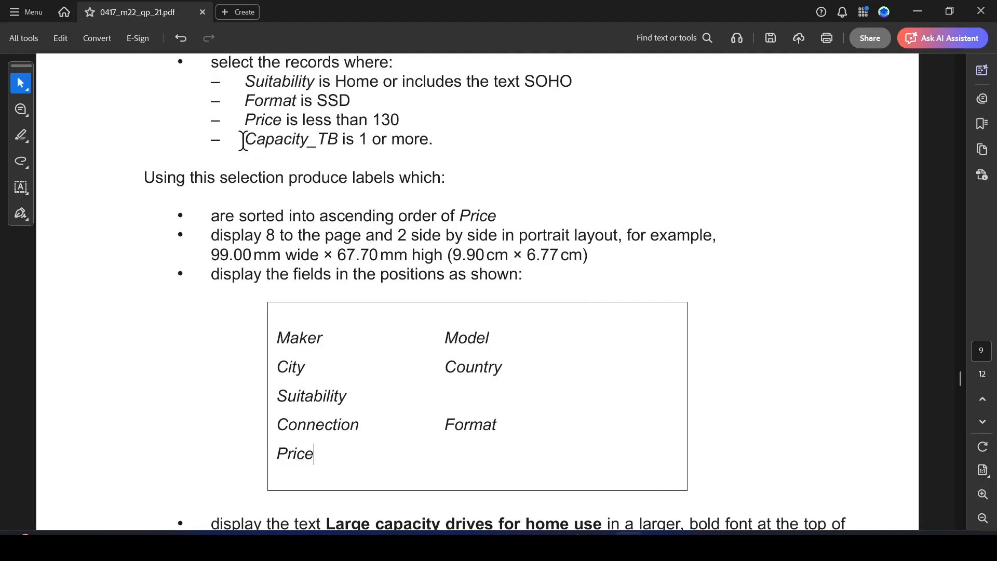
drag(242, 140, 338, 139)
key(alt+Tab)
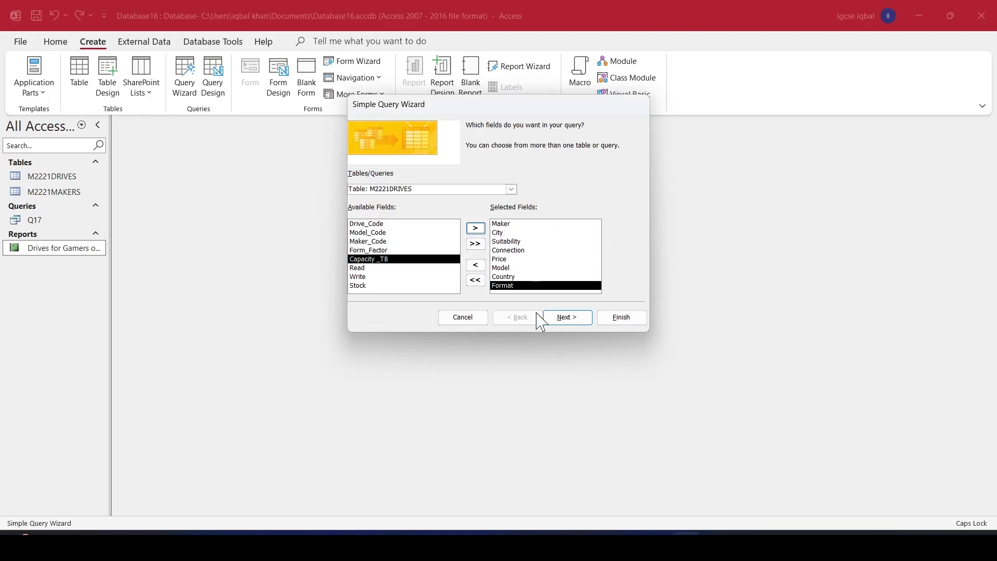
key(alt+Tab)
key(alt+Tab)
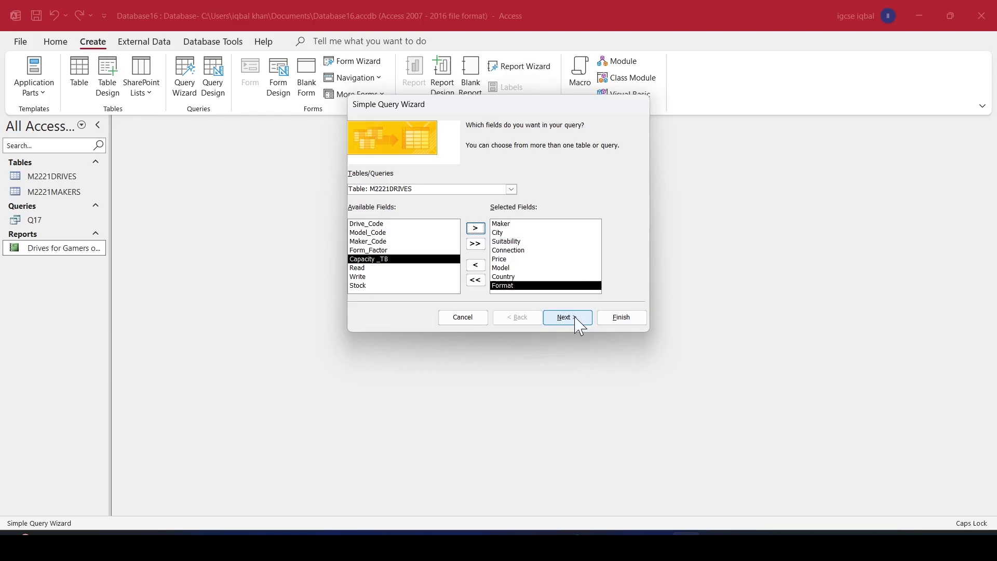
click(476, 228)
key(alt+Tab)
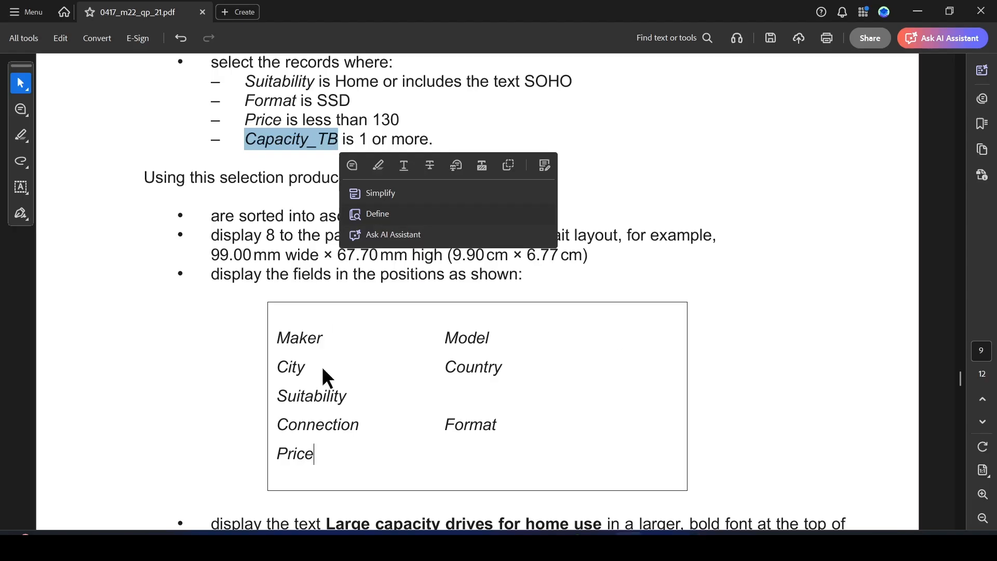
click(560, 397)
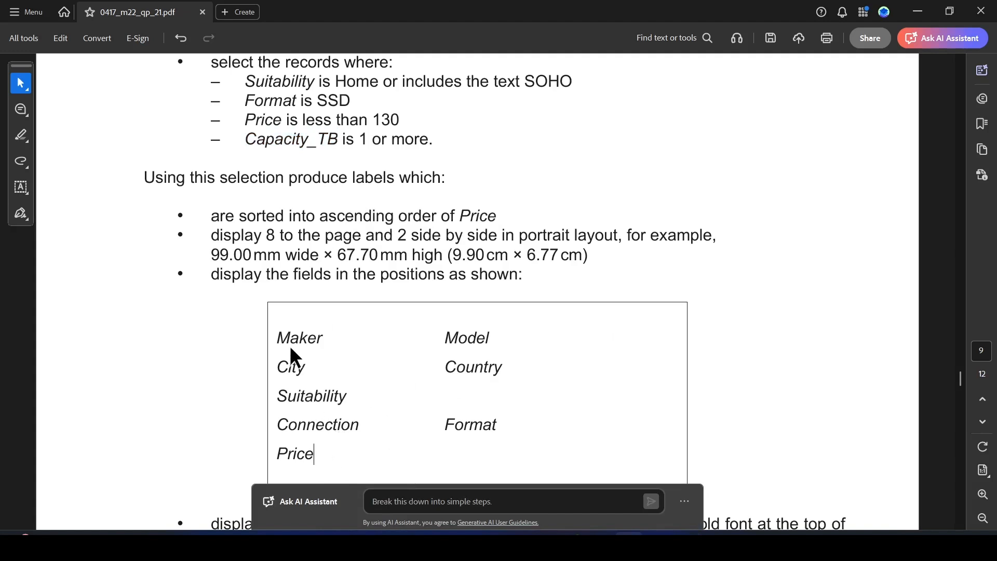
drag(277, 336, 374, 461)
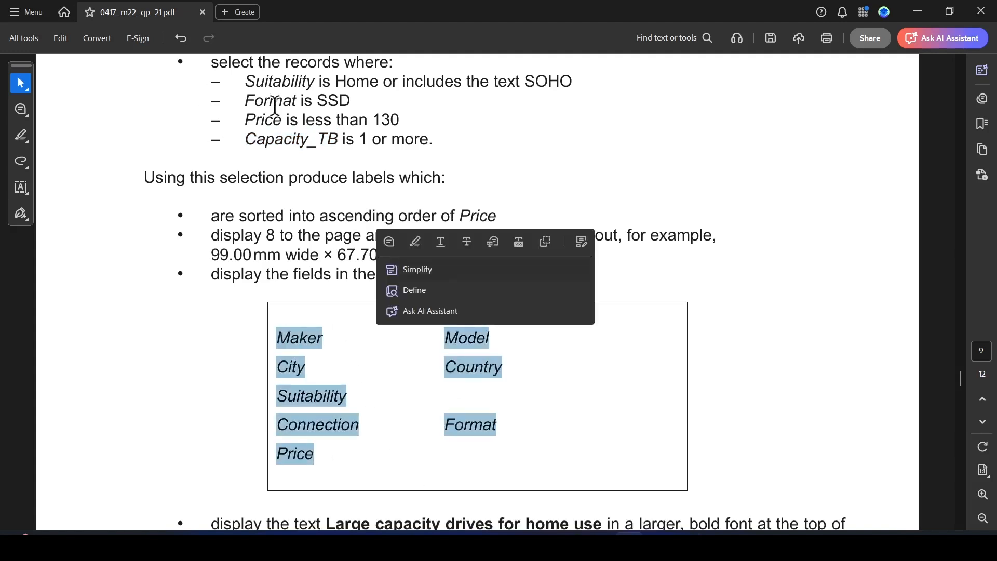
scroll(310, 170, up, 1)
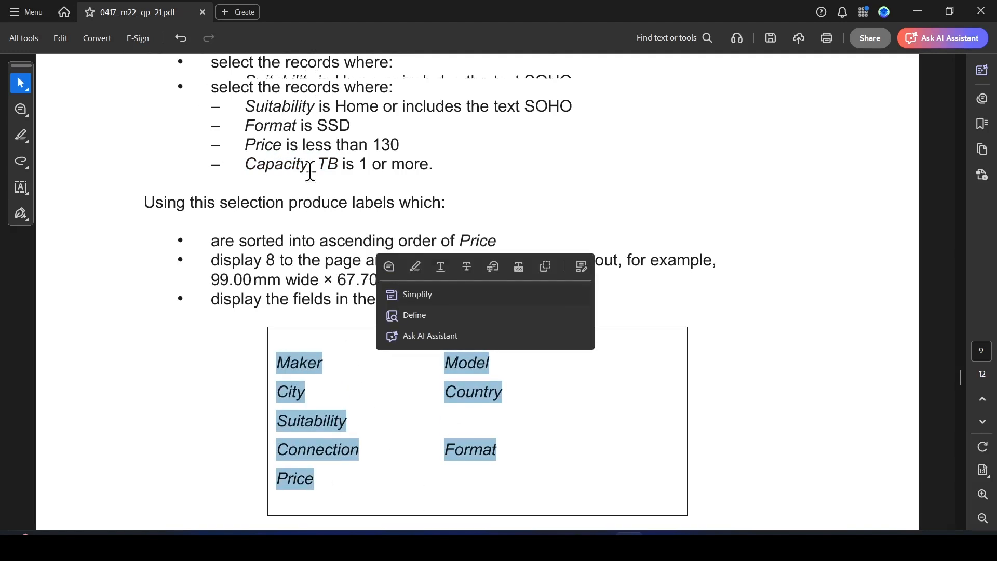
click(502, 151)
key(alt+Tab)
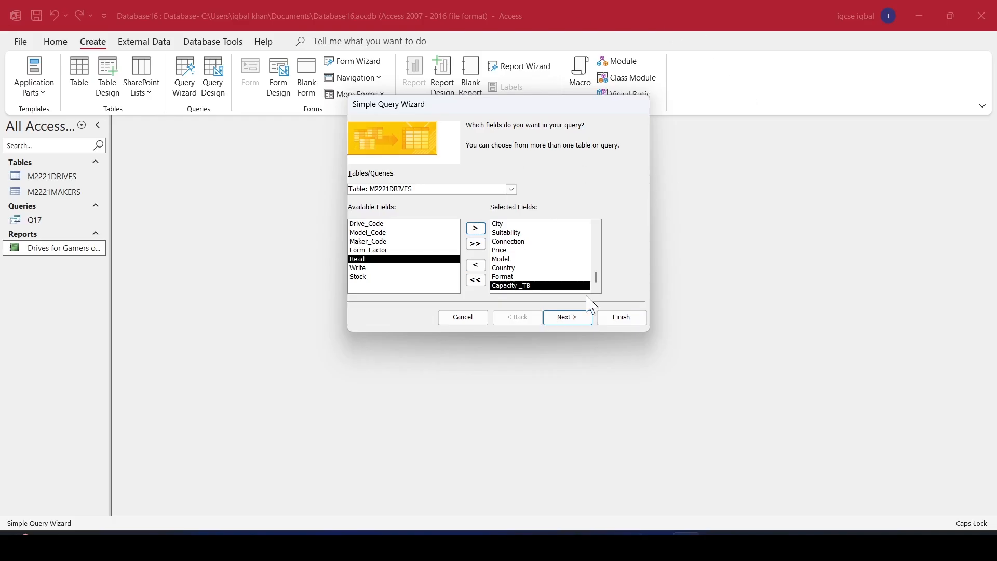
Finish the wizard as a detail query titled Q18, choosing to modify the query design.
click(570, 318)
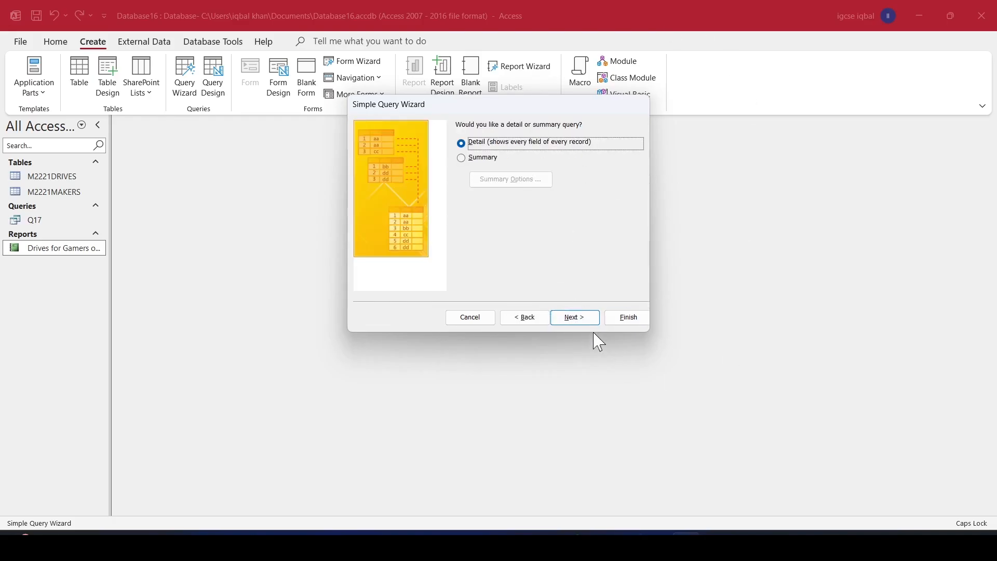
click(575, 318)
click(497, 249)
drag(534, 144, 423, 139)
key(alt+Tab)
scroll(362, 190, up, 2)
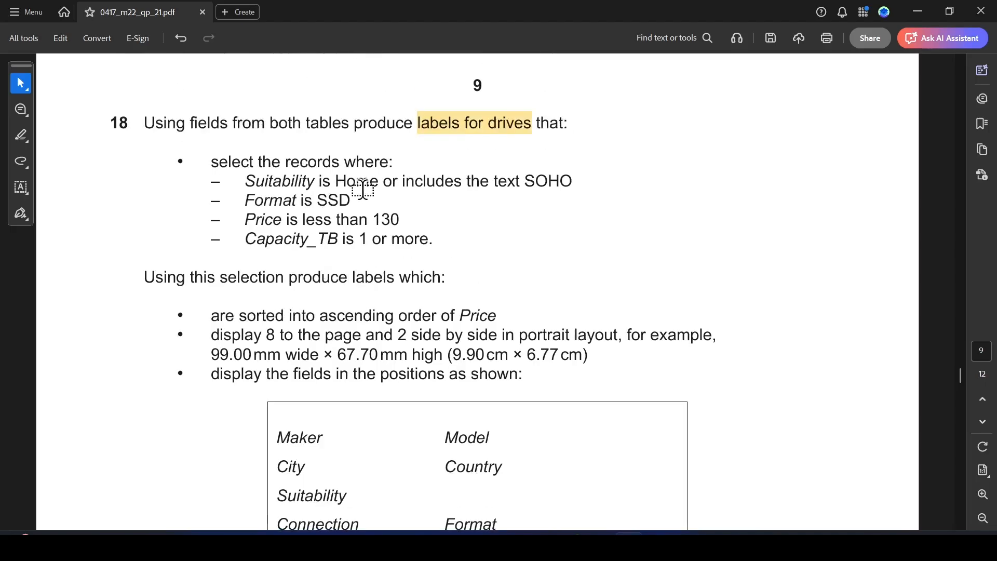
key(alt+Tab)
text(Q1)
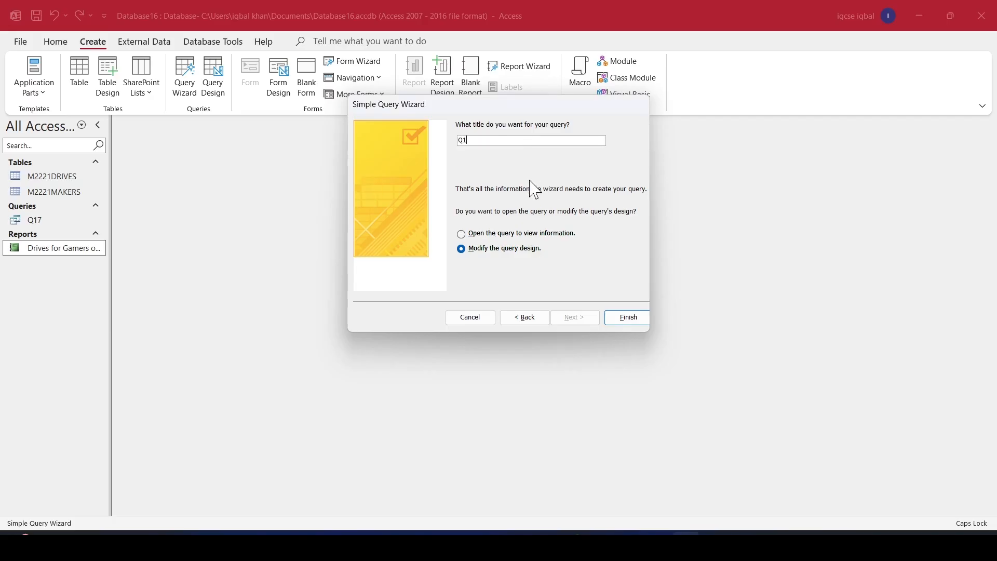
text(8)
click(627, 317)
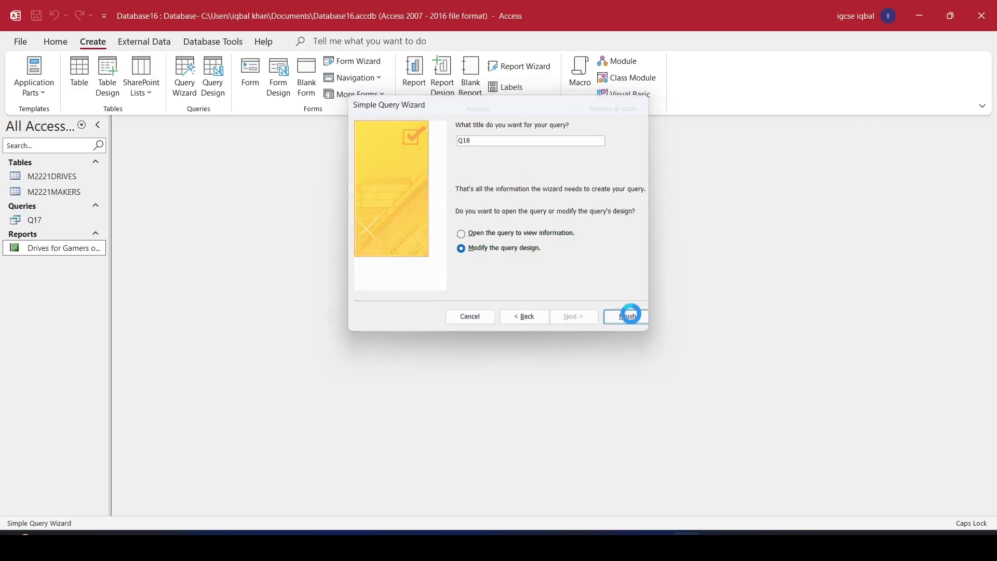
Check question 18's Suitability criterion in the question paper, select the word Home, and return to the Q18 query design.
key(alt+Tab)
scroll(393, 258, down, 4)
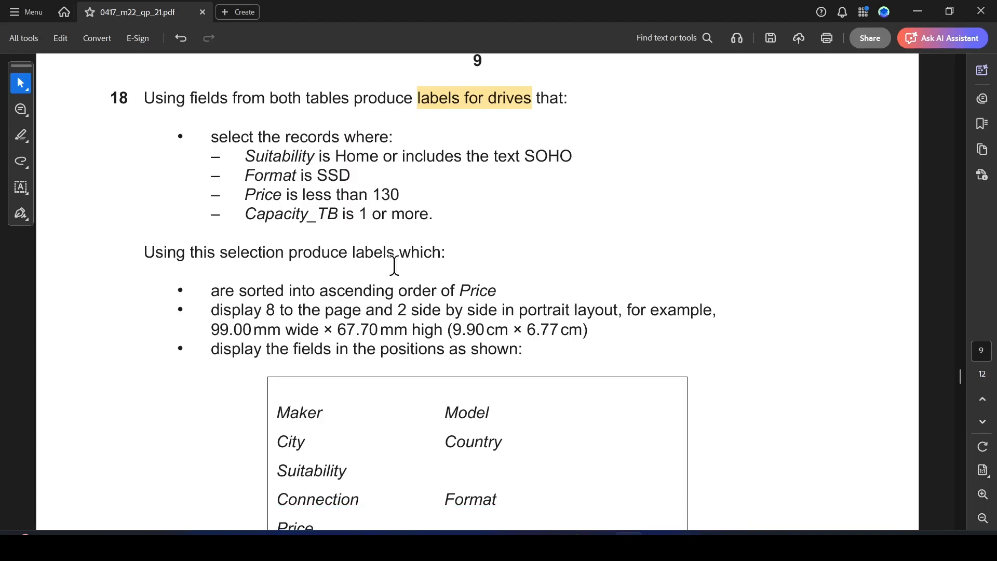
scroll(255, 143, up, 1)
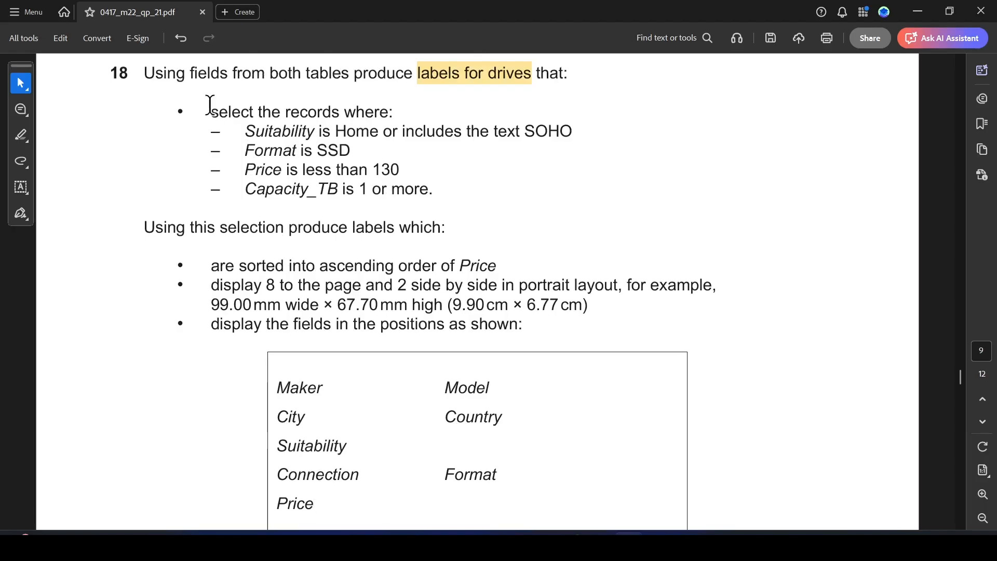
drag(242, 129, 379, 133)
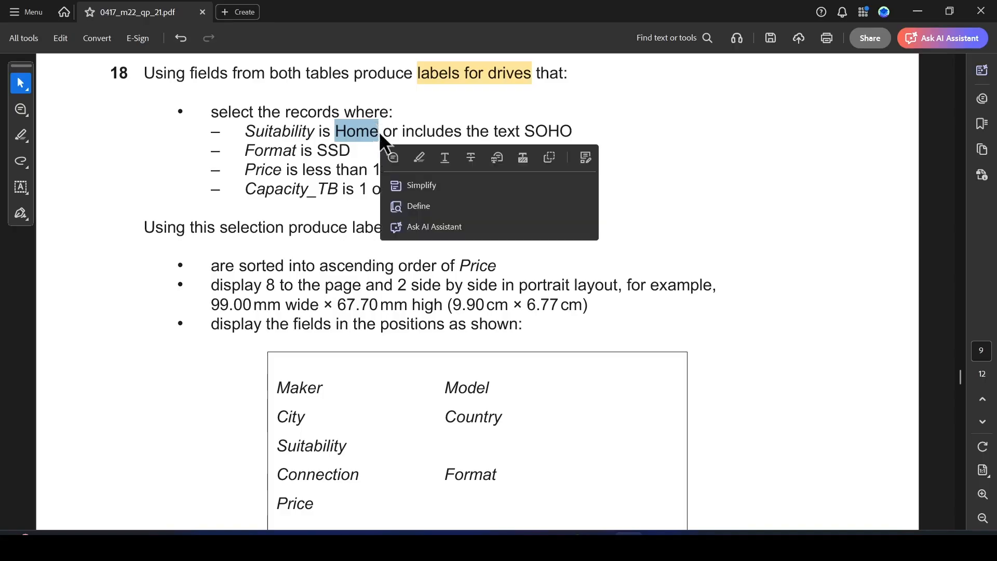
key(alt+Tab)
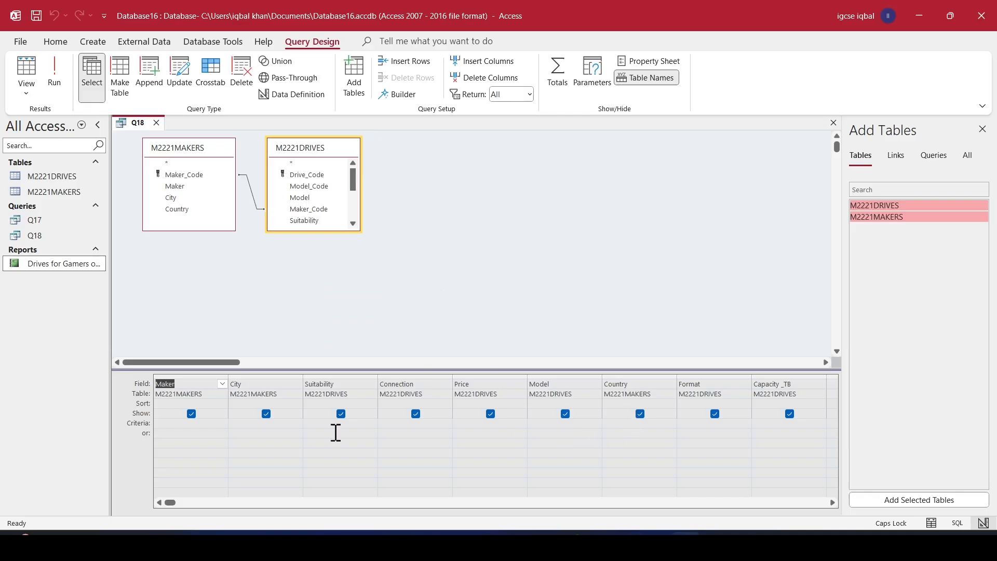
Set the Suitability criterion to "Home" or, using Like with wildcards, text containing SOHO, as question 18 requires.
click(314, 423)
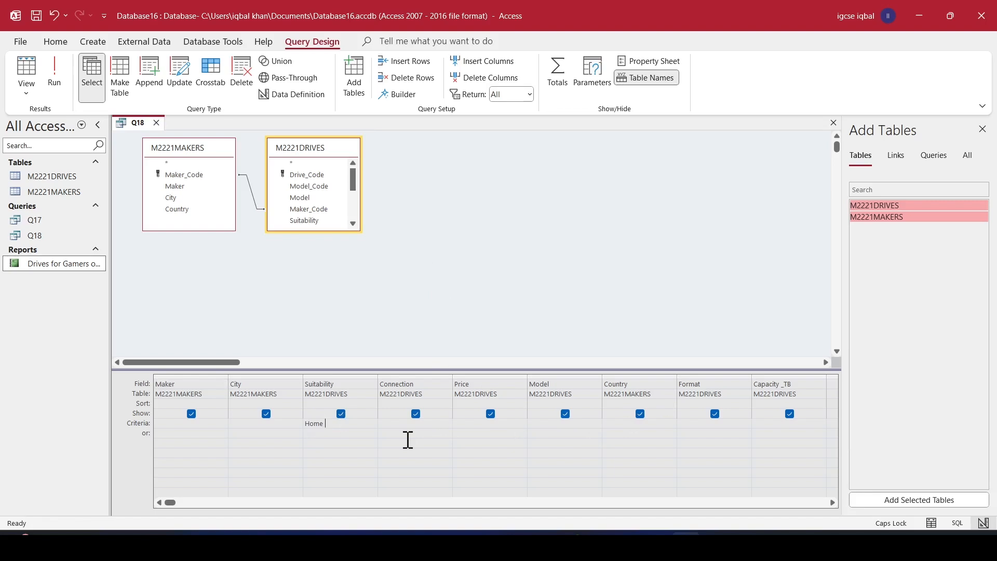
text(O)
key(Caps_Lock)
text(r)
key(alt+Tab)
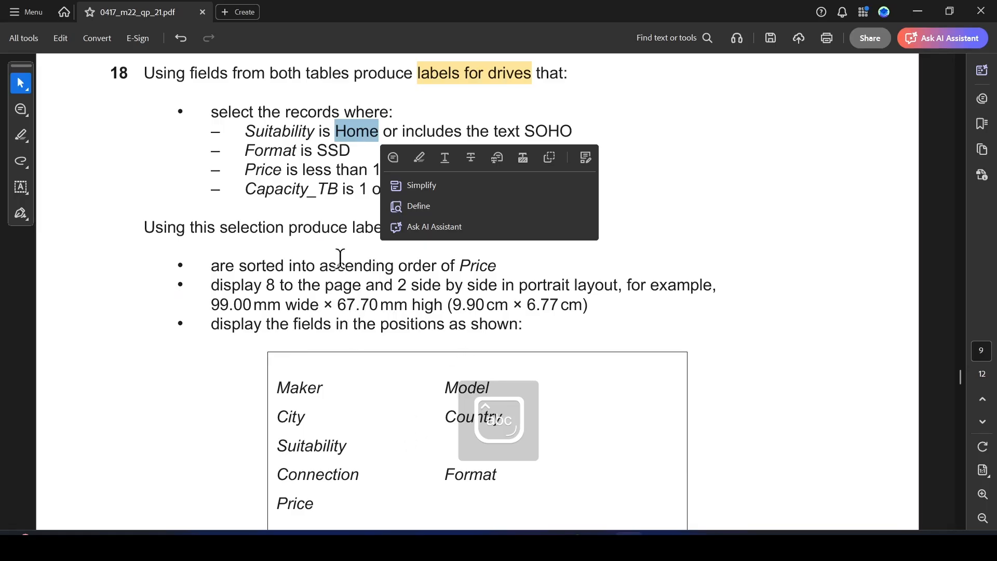
click(315, 169)
drag(528, 129, 575, 131)
key(alt+Tab)
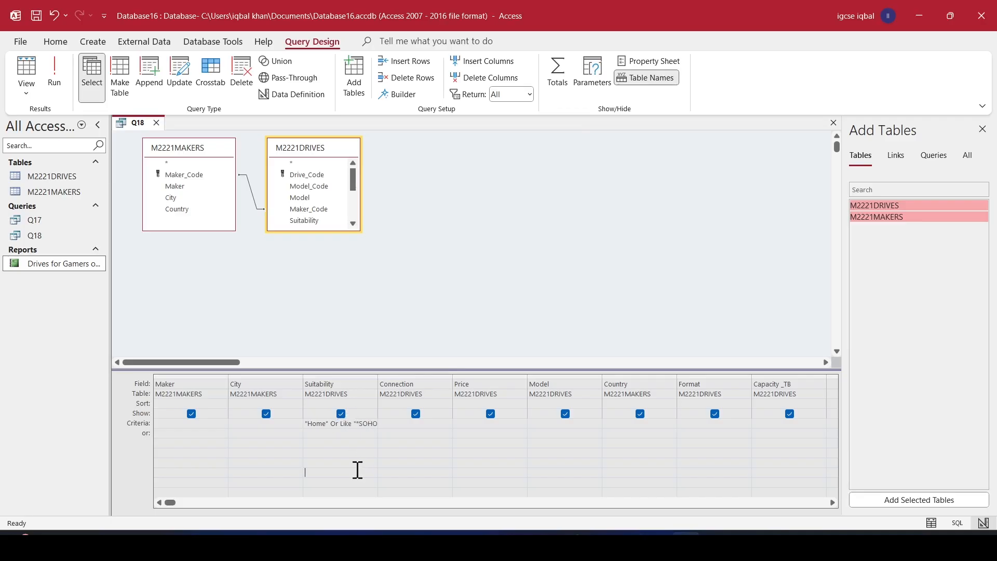
Run Q18 and look through the resulting records to check their Suitability values.
click(52, 72)
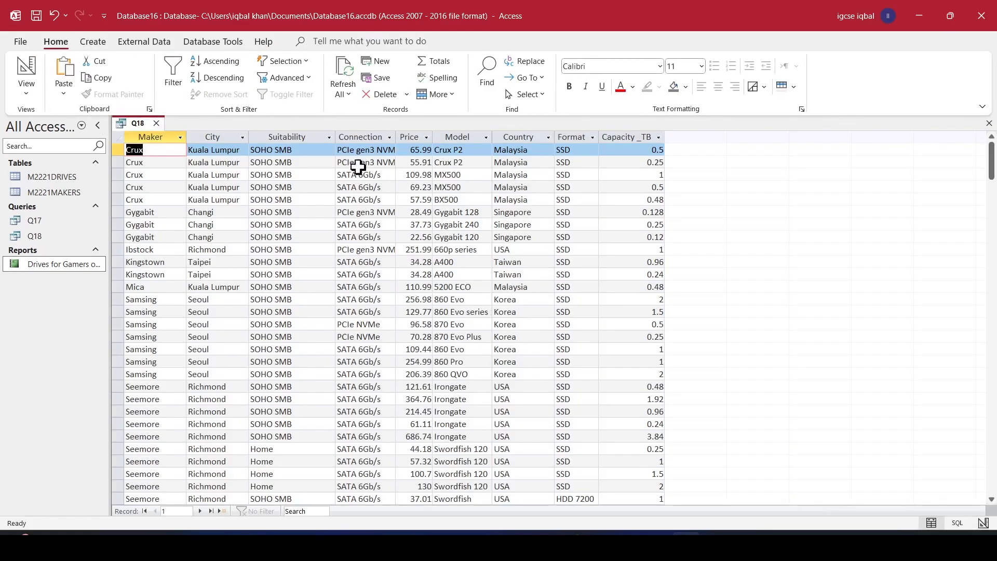
scroll(280, 179, down, 8)
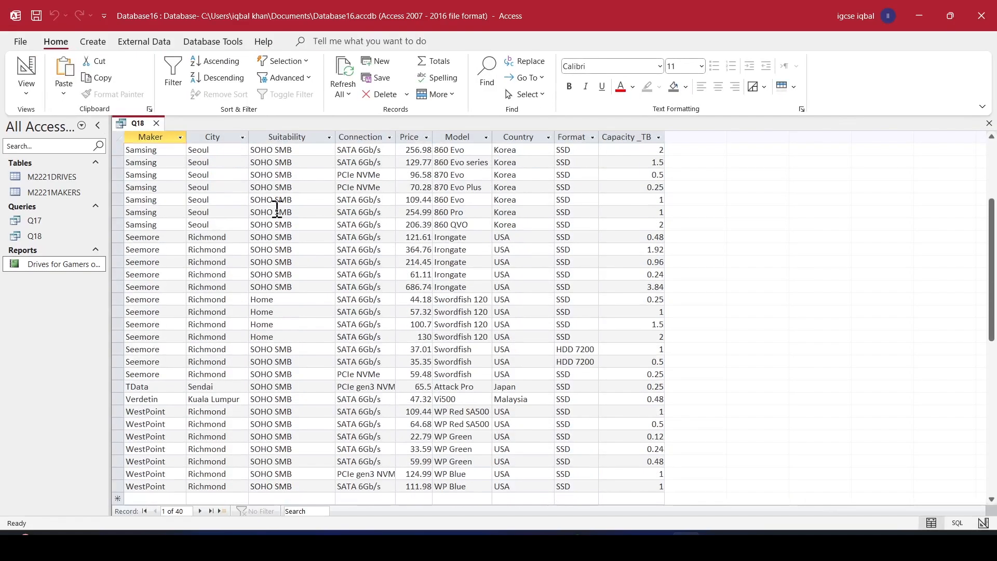
scroll(280, 171, up, 5)
scroll(302, 249, up, 3)
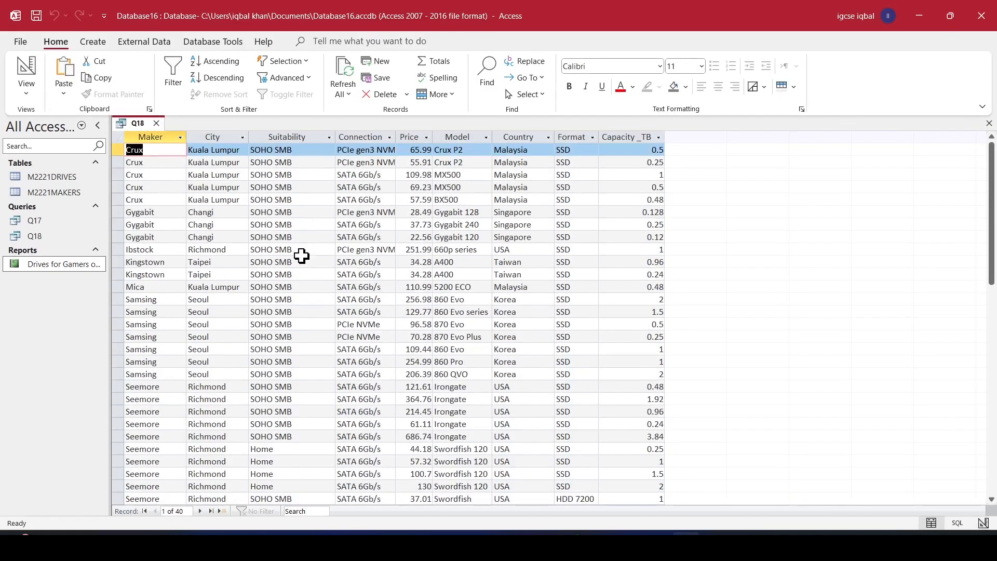
Highlight SOHO and SSD in question 18's record criteria in the question paper.
key(alt+Tab)
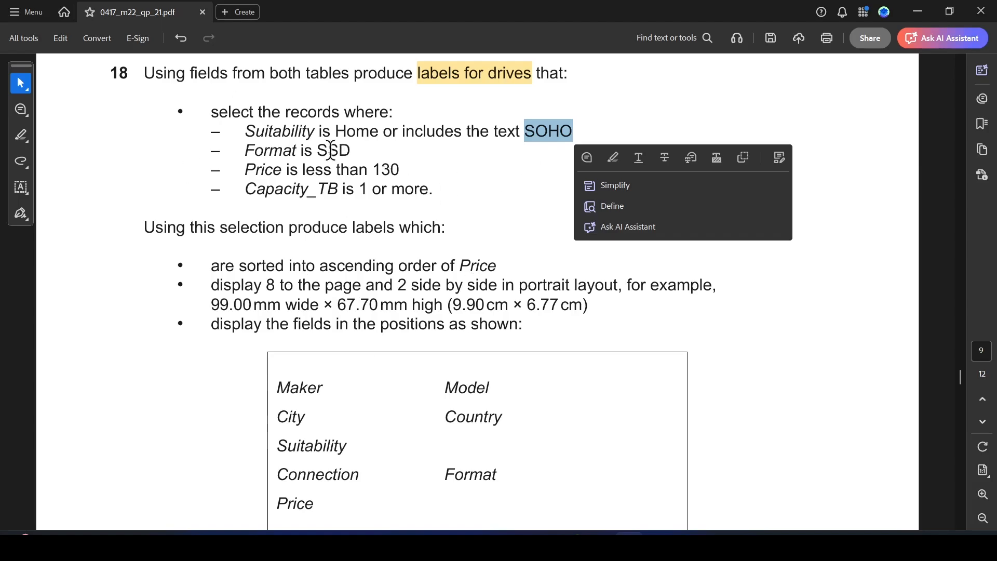
click(613, 158)
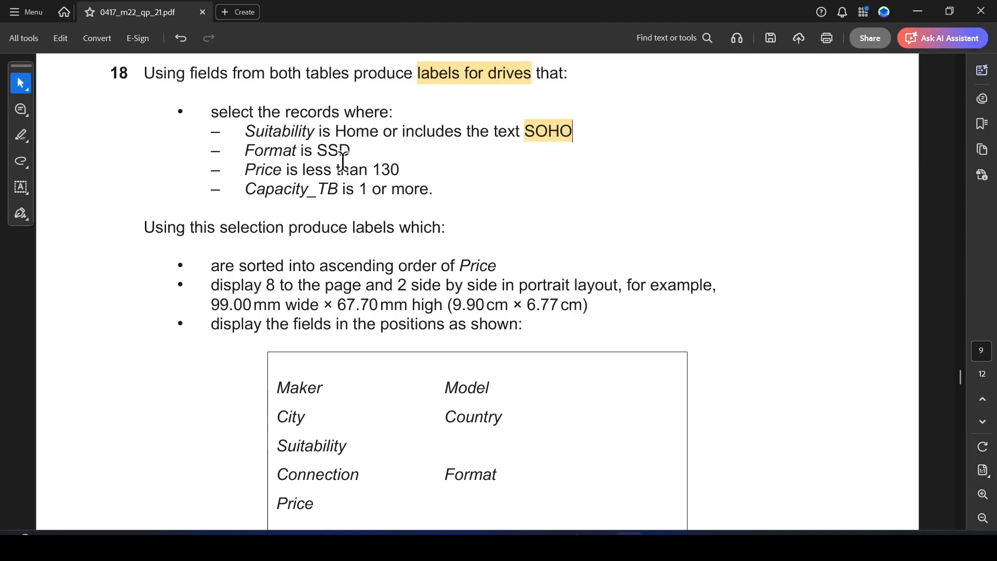
drag(318, 152, 365, 153)
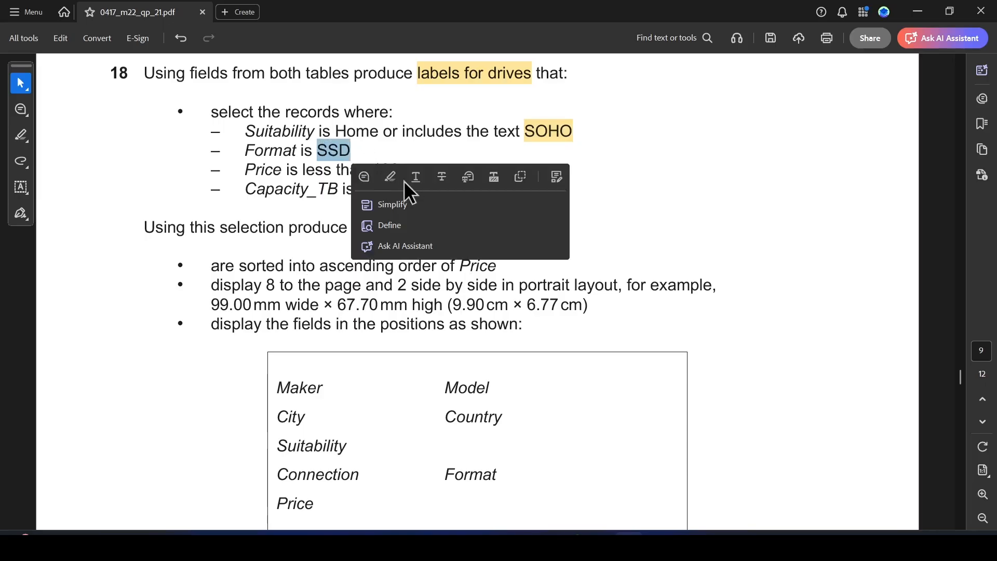
click(389, 177)
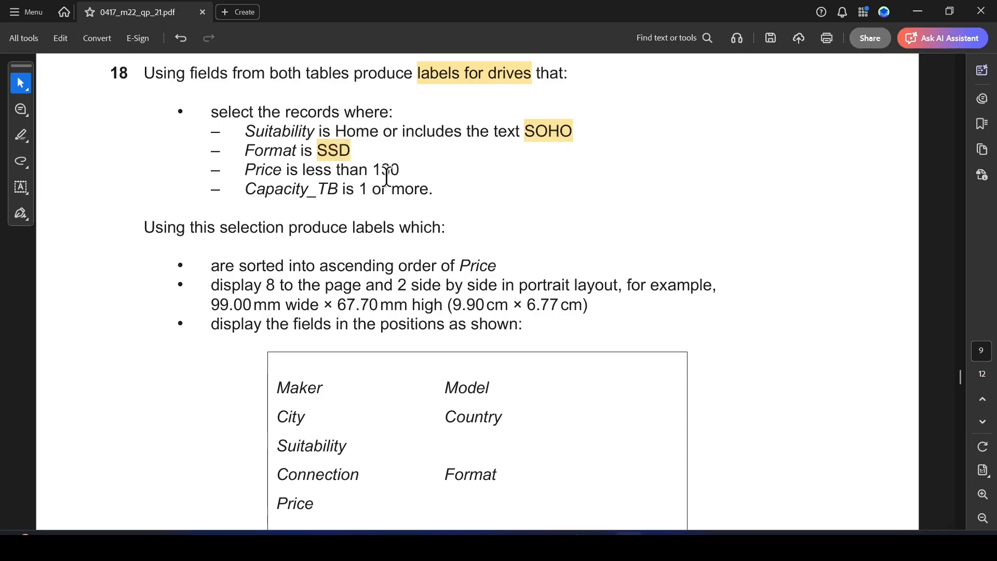
Check the Format values in the Q18 results and highlight SSD again in the question paper.
key(alt+Tab)
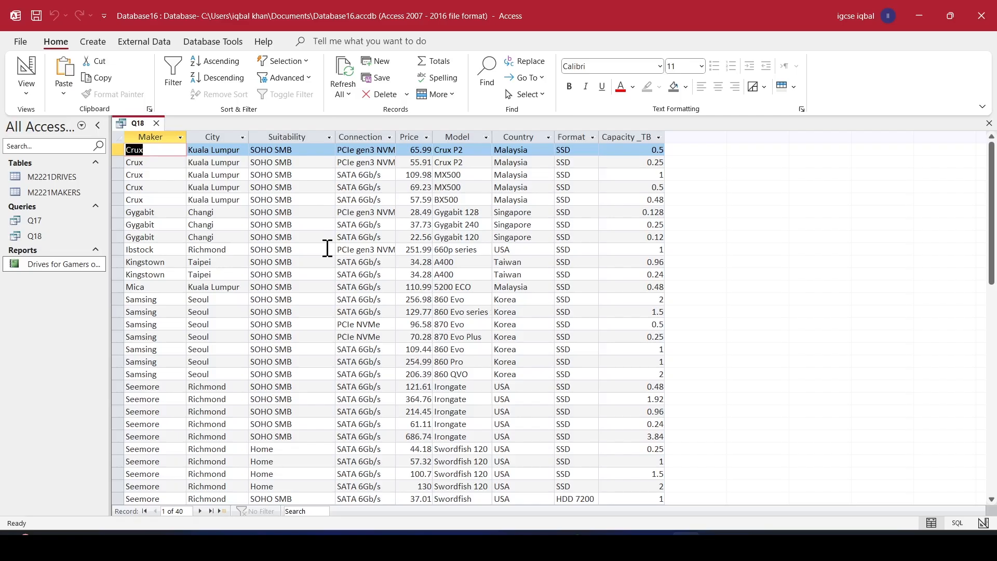
scroll(261, 166, down, 5)
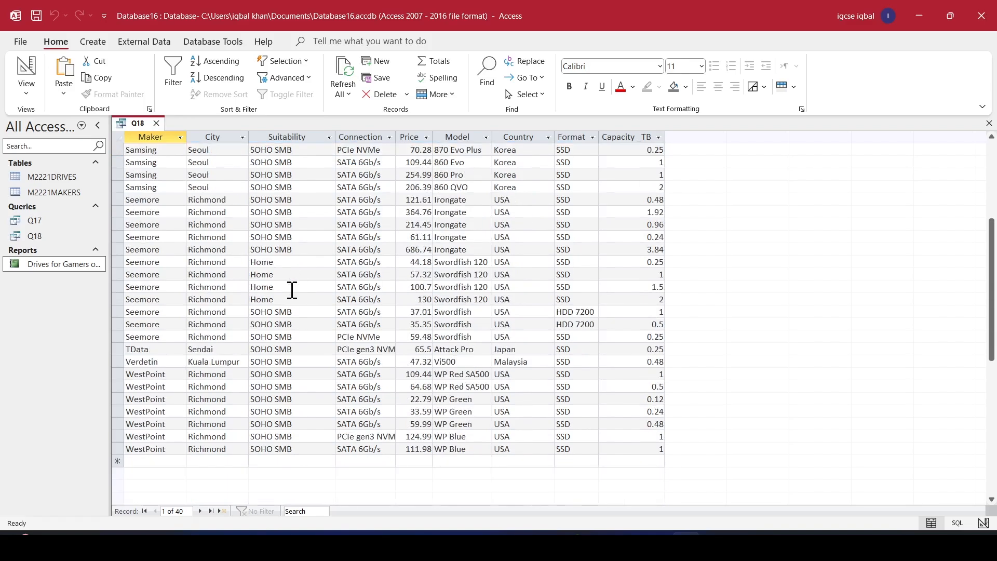
key(alt+Tab)
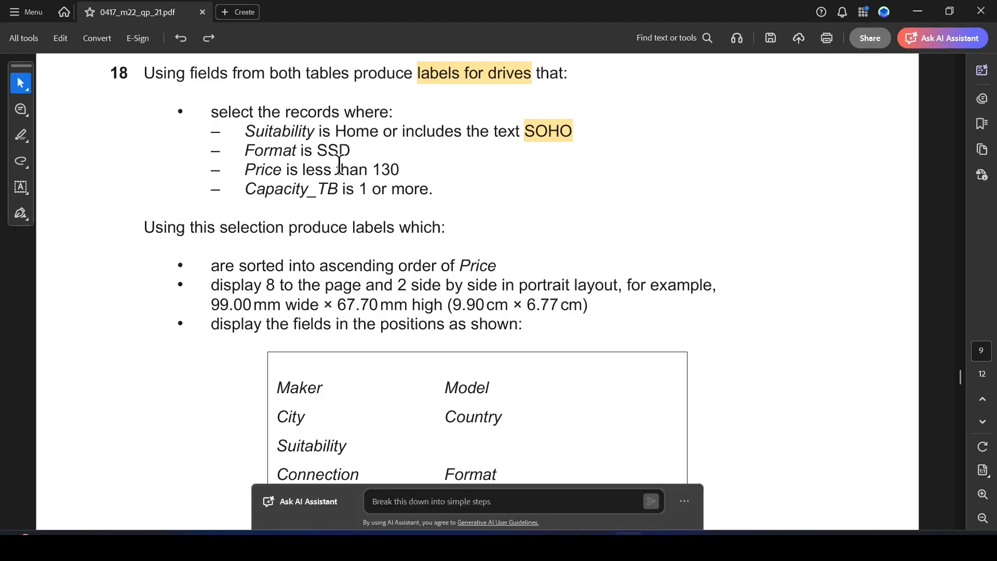
drag(316, 152, 355, 153)
click(392, 177)
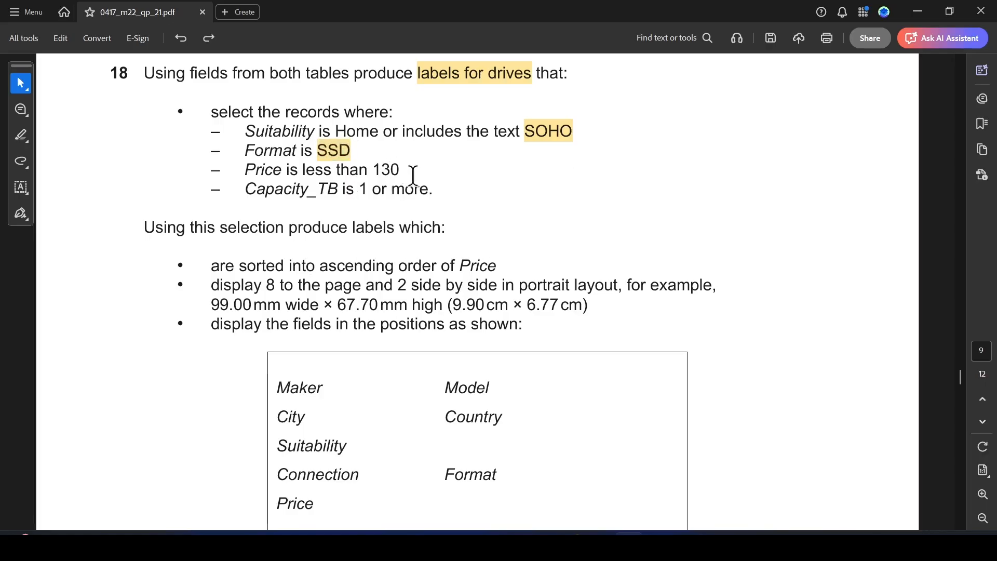
Reopen Q18 in Design View in Access, set the Format criterion to "SSD", and run the query to review its records.
key(alt+Tab)
right_click(79, 270)
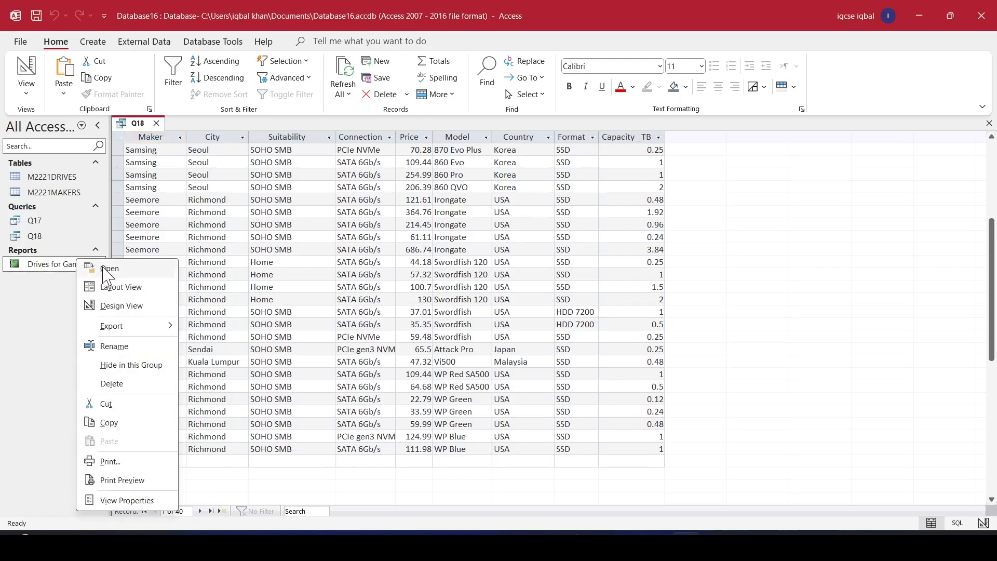
click(124, 306)
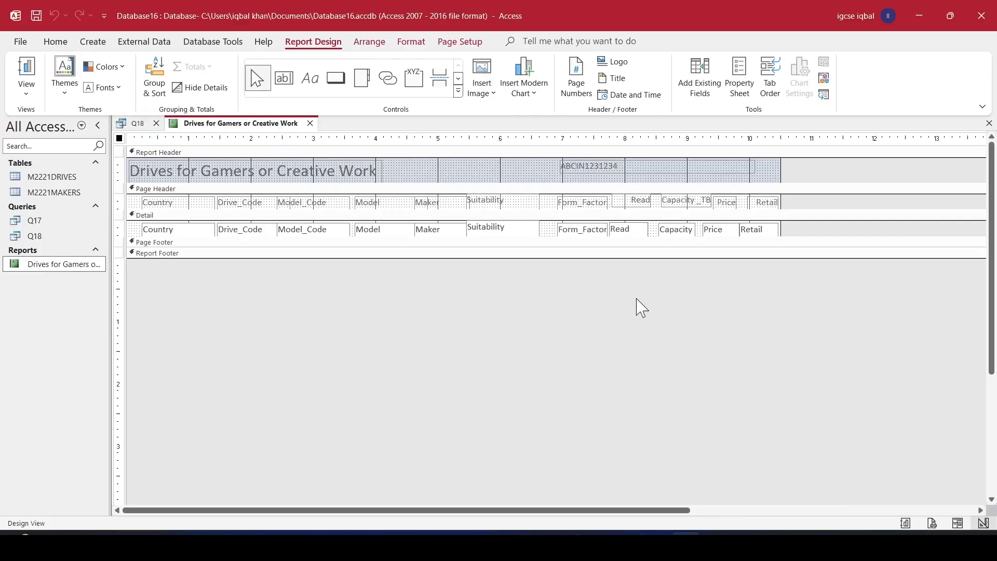
right_click(42, 238)
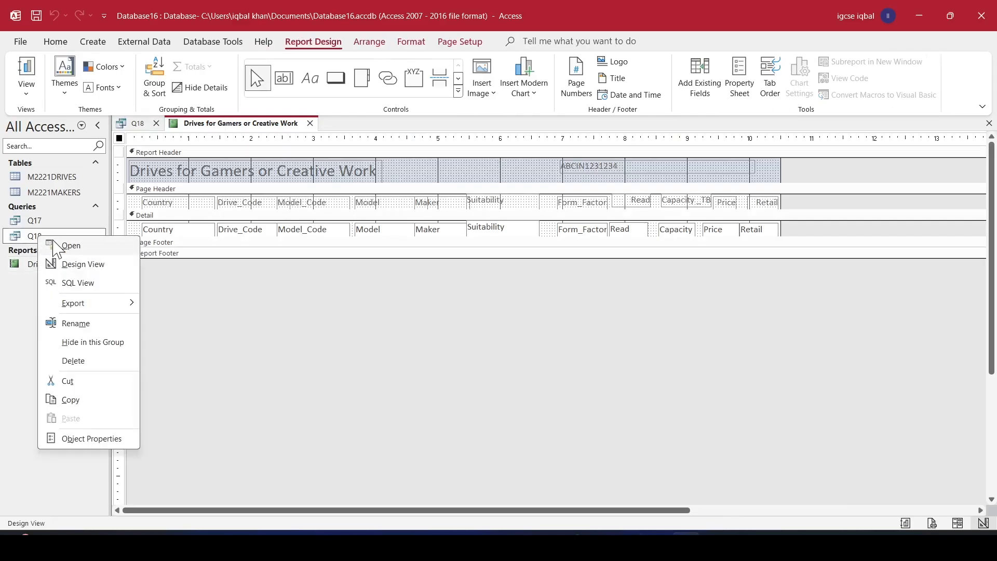
click(78, 263)
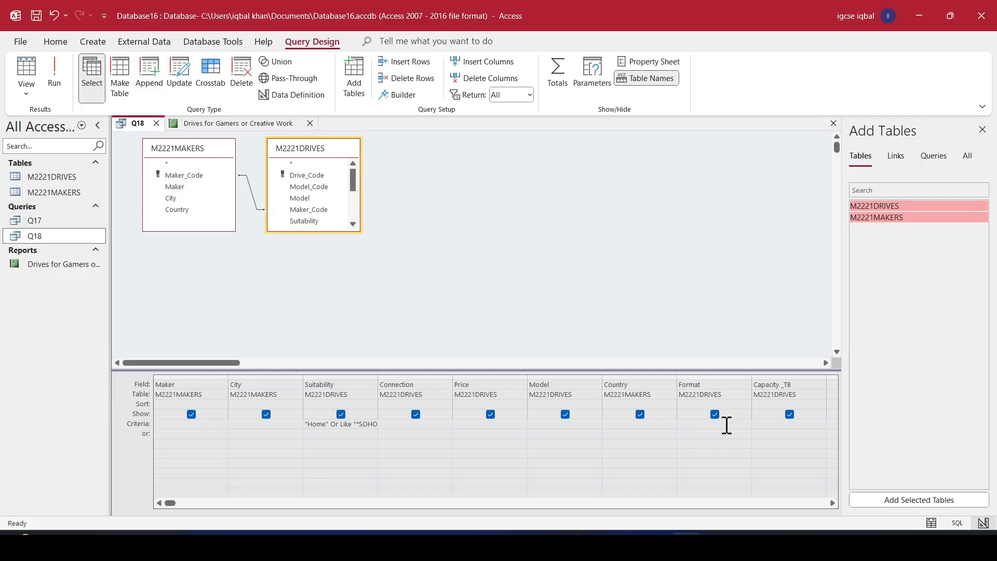
click(54, 78)
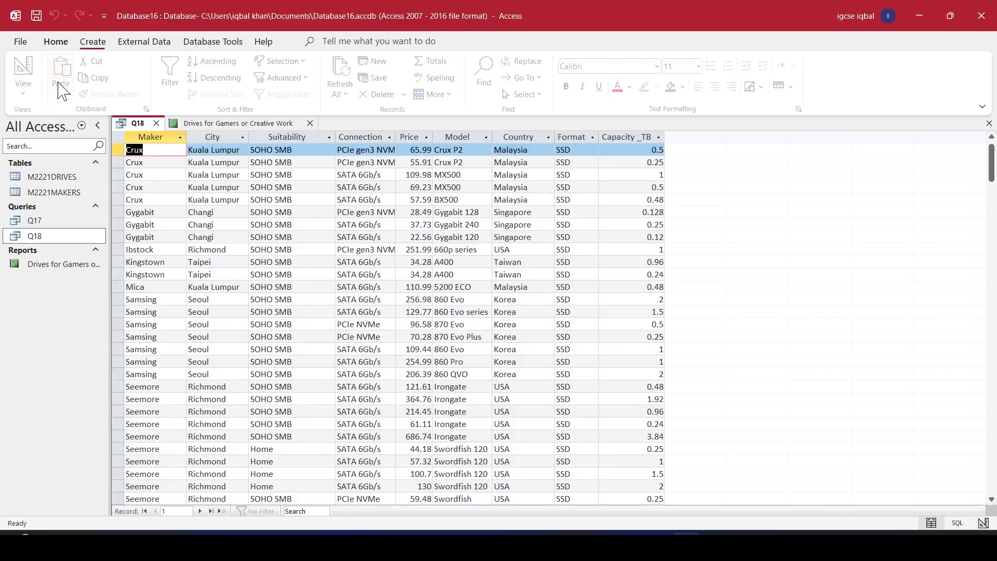
scroll(571, 228, down, 9)
scroll(583, 256, up, 9)
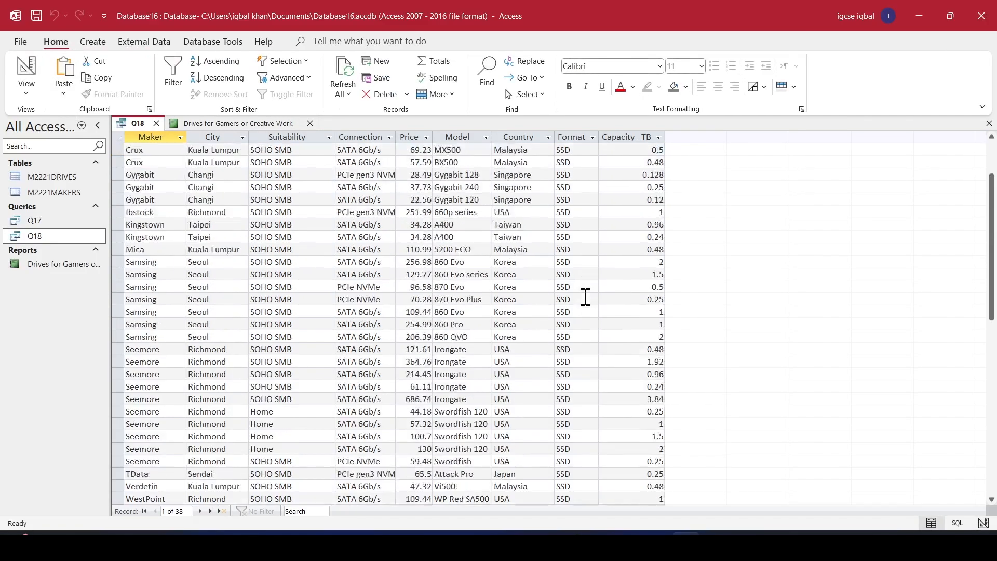
Highlight the price limit 130 in question 18's Price criterion in the question paper.
key(alt+Tab)
drag(372, 170, 400, 170)
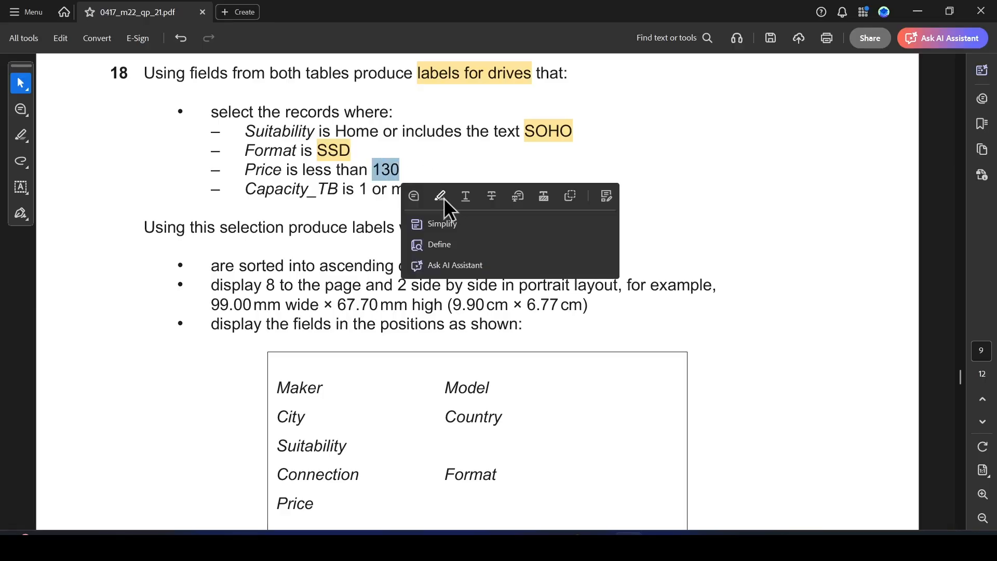
click(442, 195)
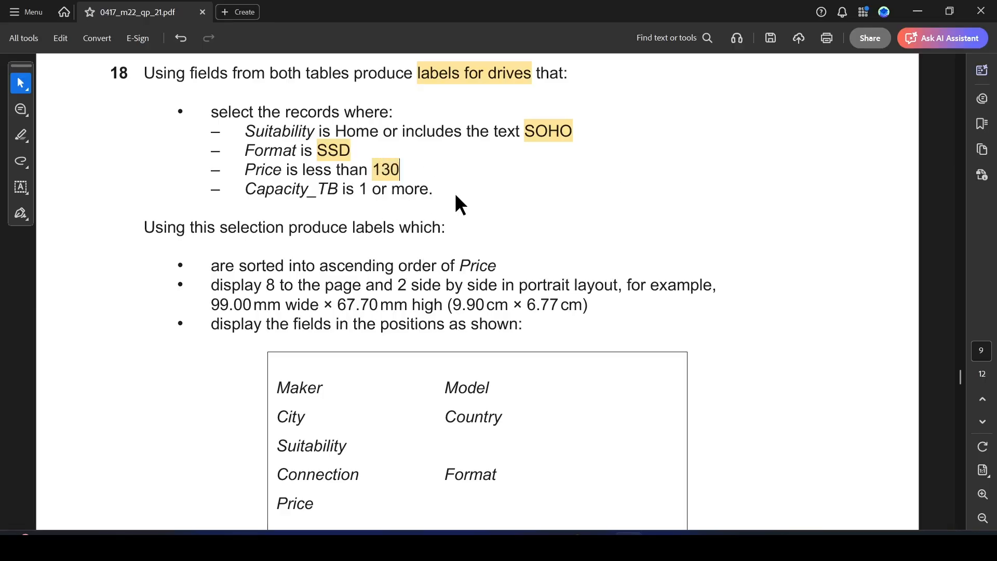
Set the Price criterion in the Q18 design to <130 and run the query to review its records.
key(alt+Tab)
right_click(59, 237)
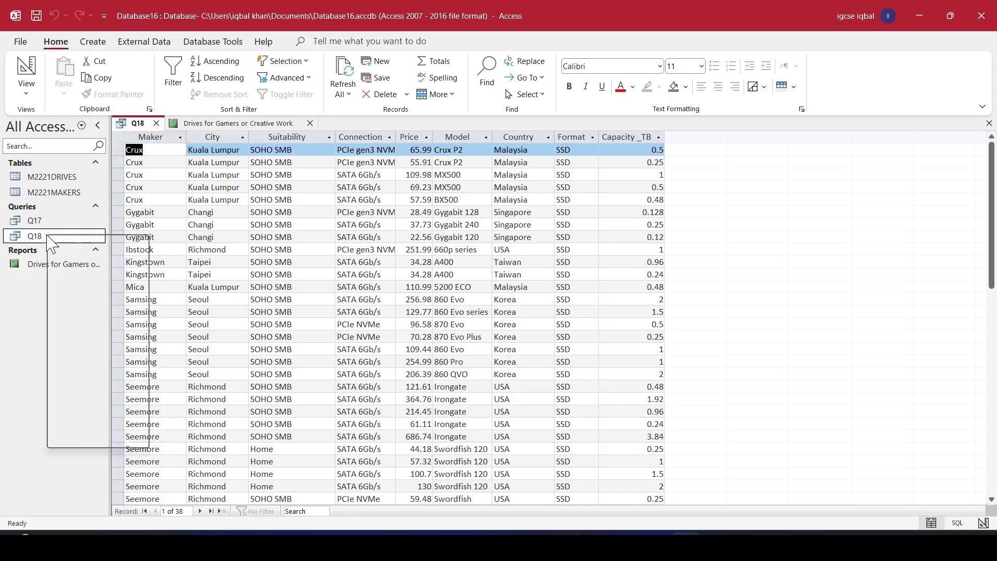
click(97, 261)
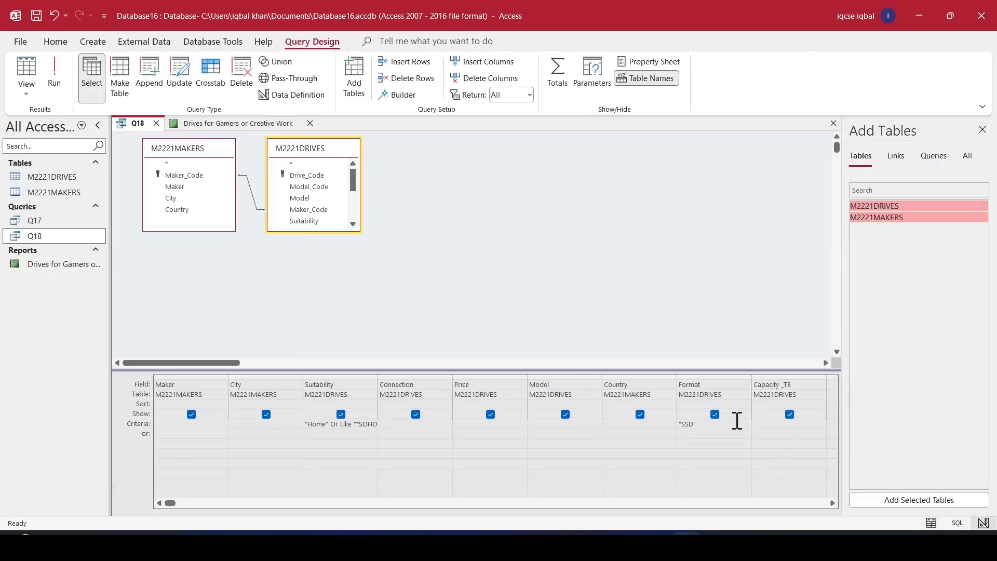
click(457, 425)
click(54, 76)
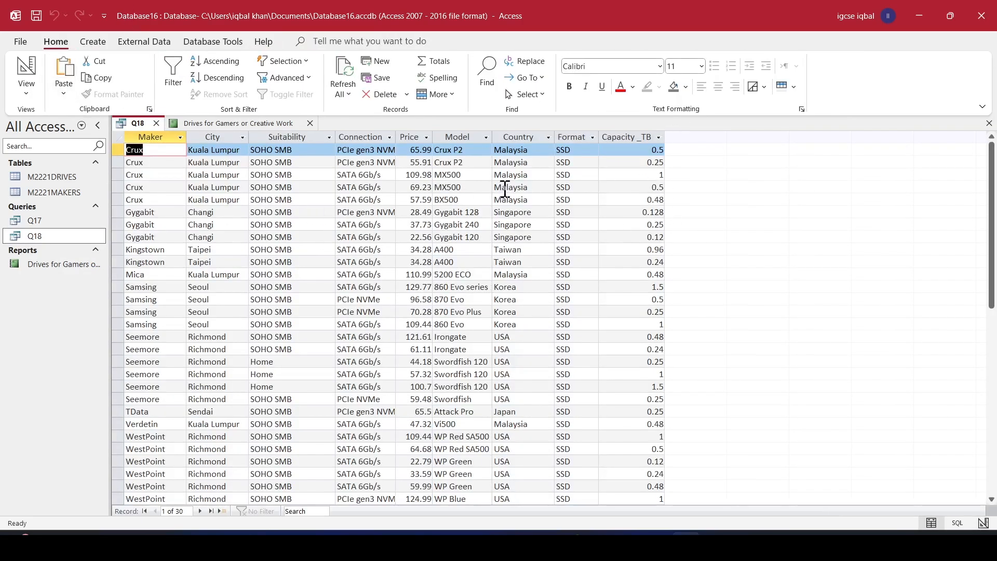
scroll(415, 291, down, 5)
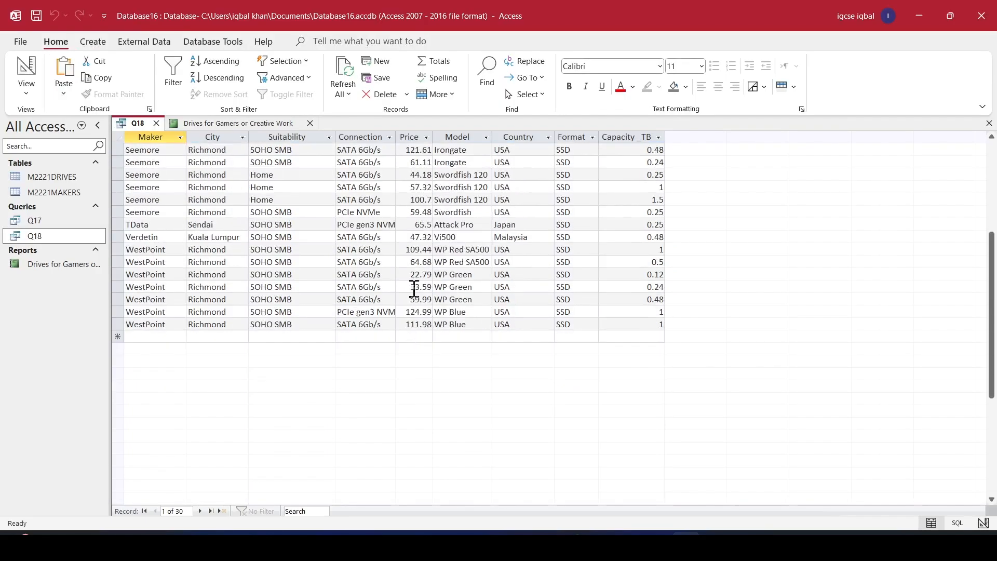
scroll(423, 285, up, 5)
Highlight "1 or more." in question 18's Capacity_TB criterion in the question paper.
key(alt+Tab)
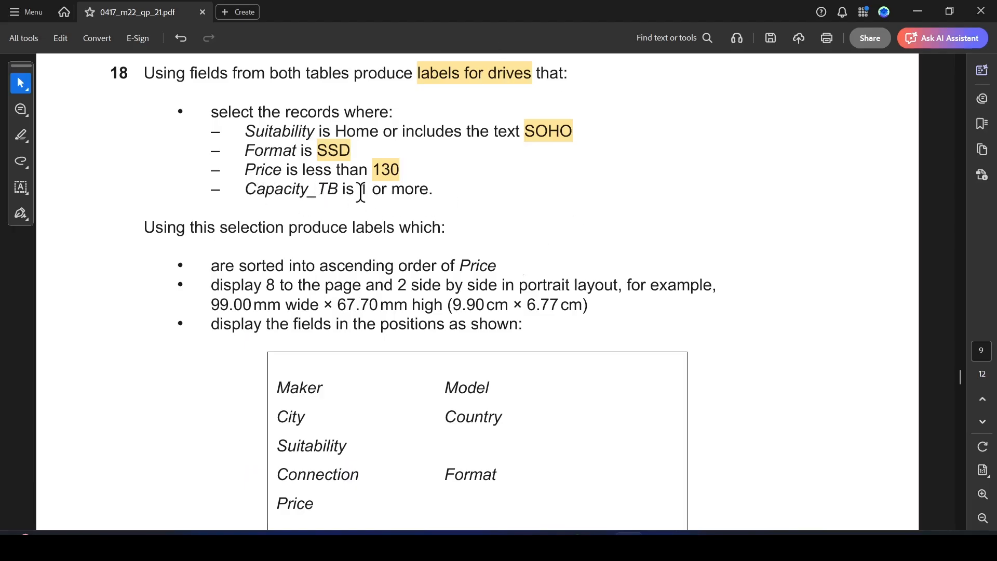
drag(360, 192, 449, 190)
click(492, 213)
Set the Capacity_TB criterion in the Q18 design to >=1, view the results, and check them against the question paper.
key(alt+Tab)
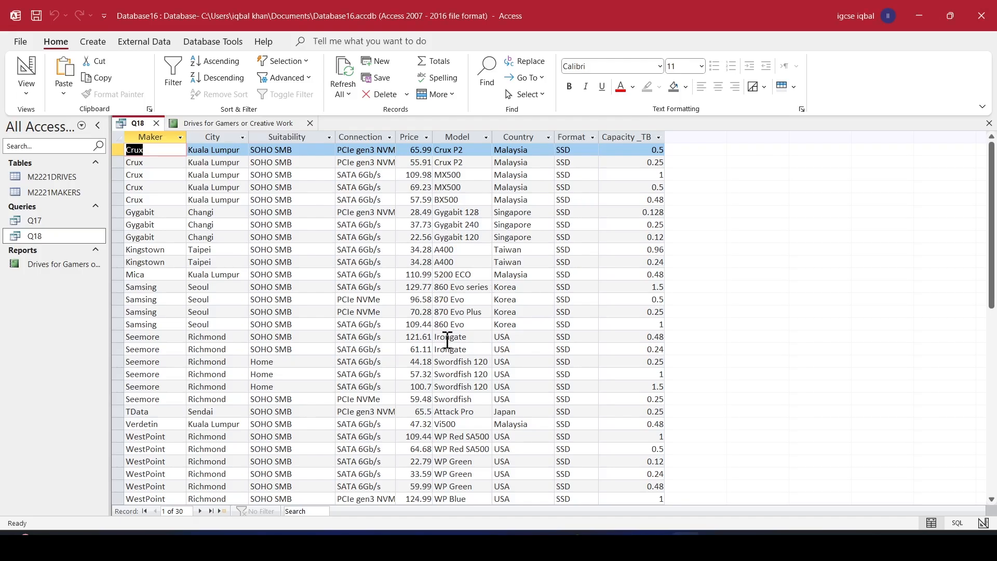
right_click(77, 267)
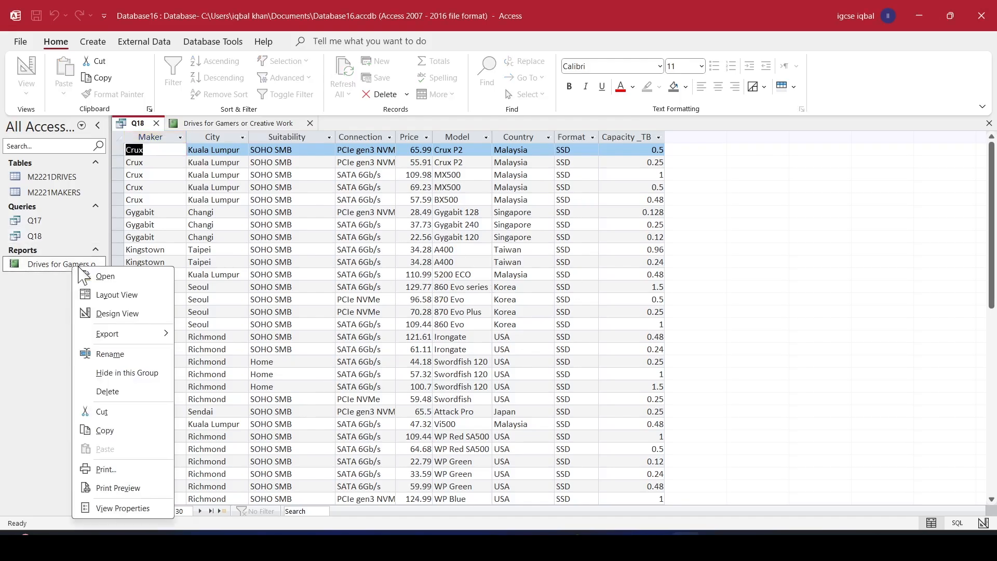
click(44, 237)
right_click(44, 236)
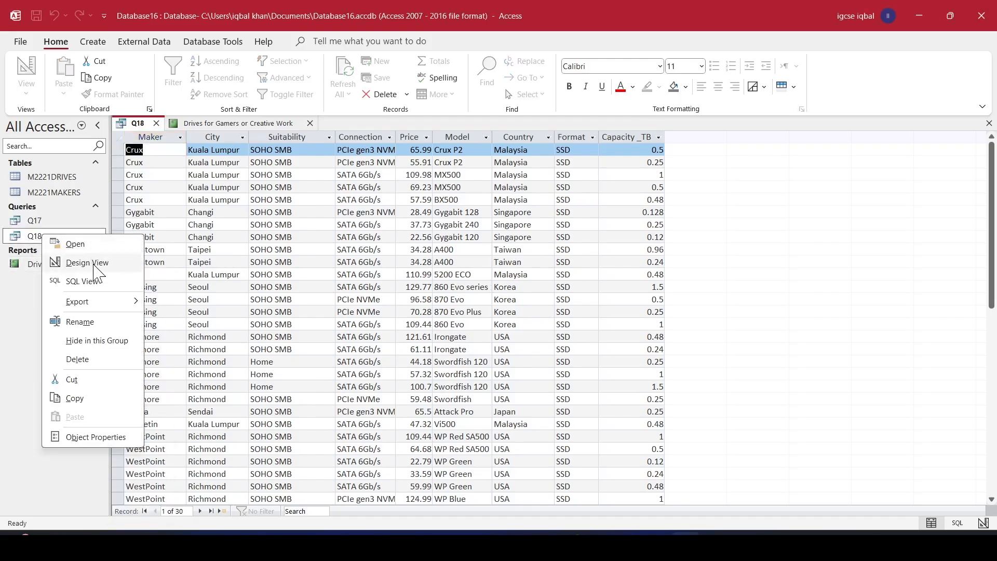
click(89, 262)
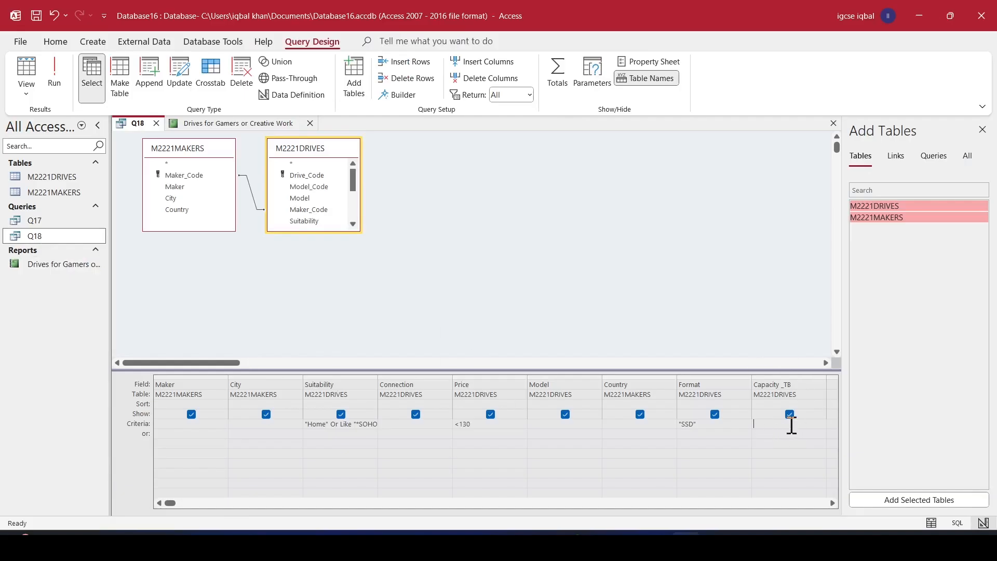
key(alt+Tab)
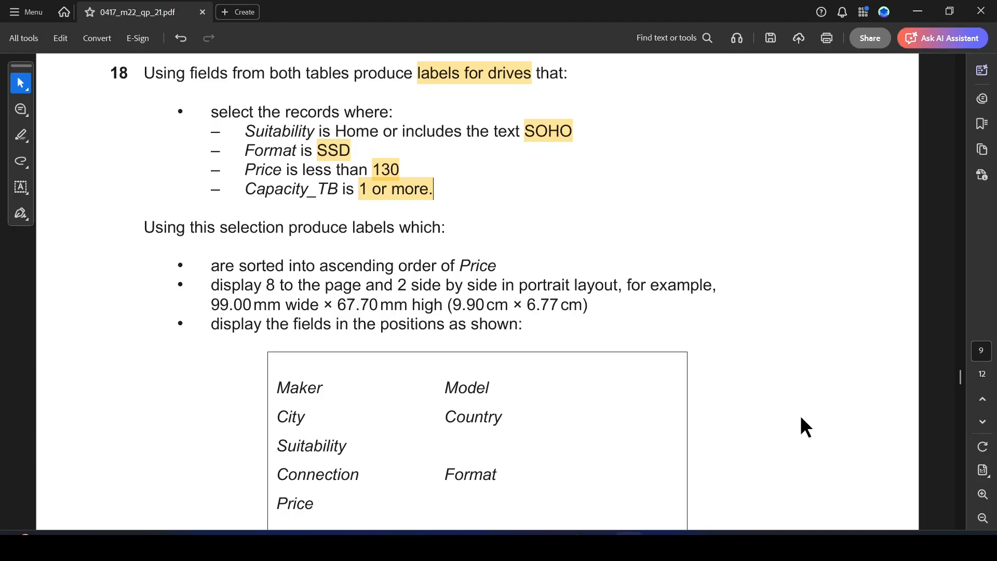
key(alt+Tab)
text(1)
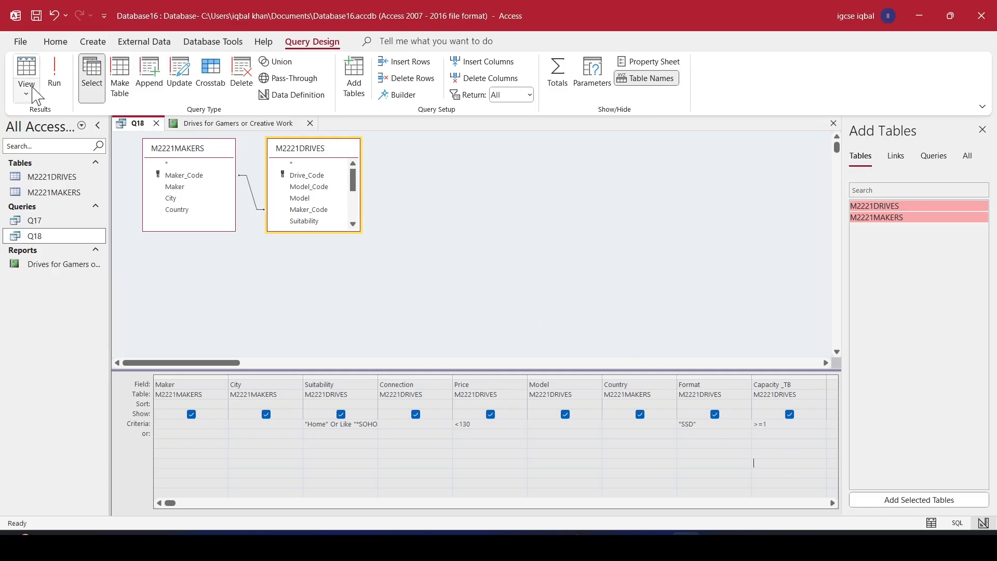
click(29, 78)
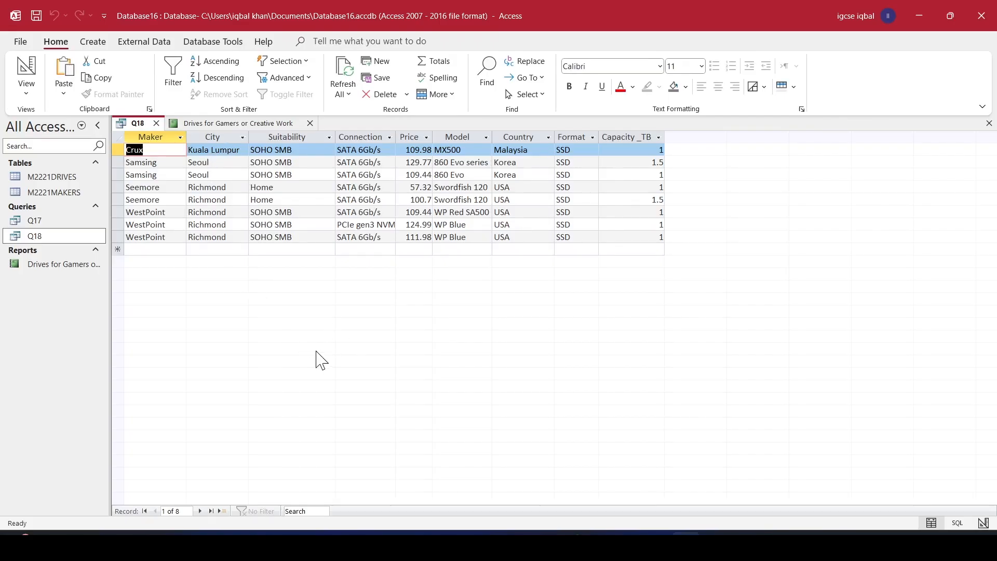
key(alt+Tab)
key(alt+Tab)
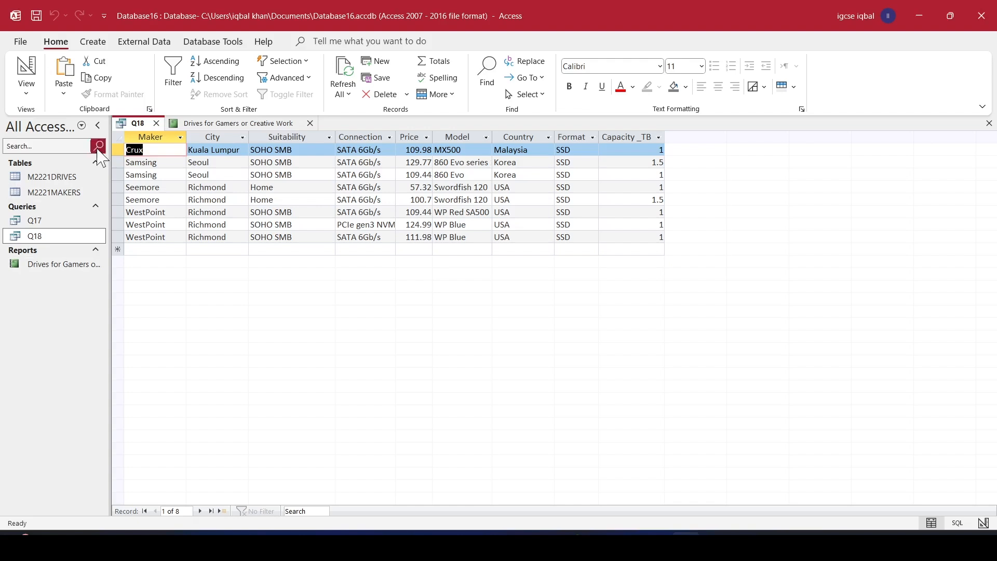
Close the open Q18 query and the drives report together.
right_click(128, 124)
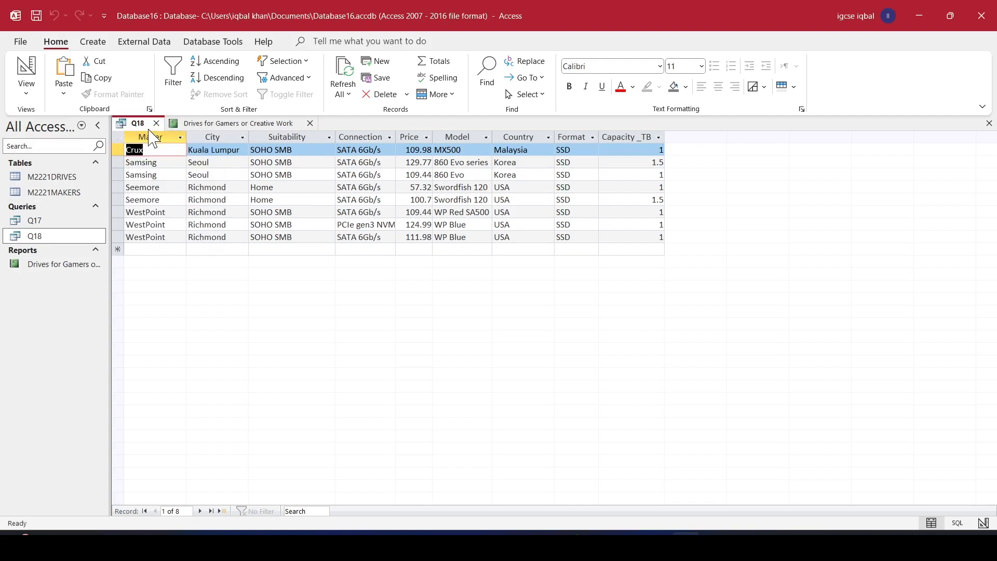
right_click(147, 129)
click(208, 178)
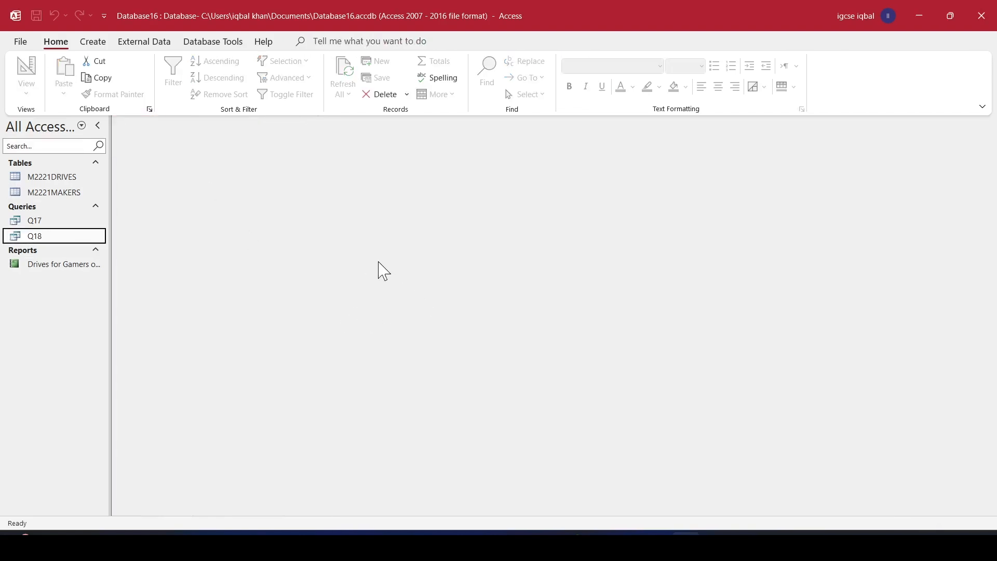
Switch to the question paper and highlight the ascending order of Price requirement in question 18's label instructions.
key(alt+Tab)
scroll(482, 263, down, 3)
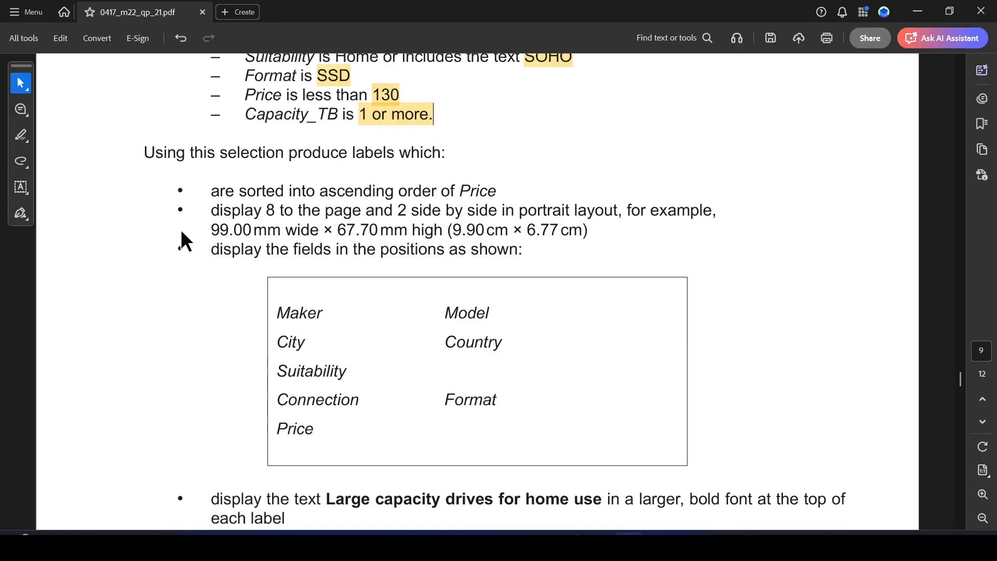
scroll(480, 187, down, 1)
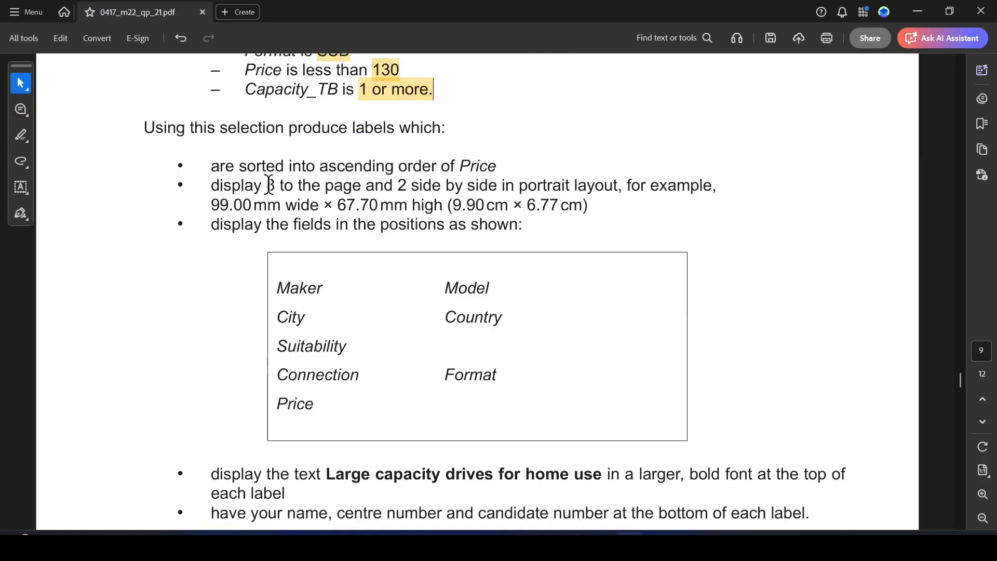
drag(235, 167, 488, 166)
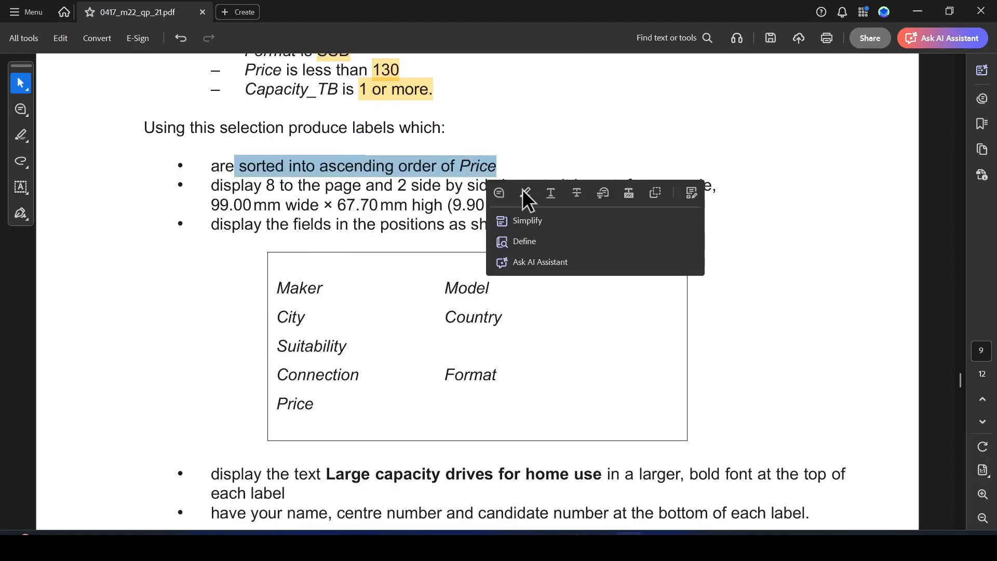
click(525, 194)
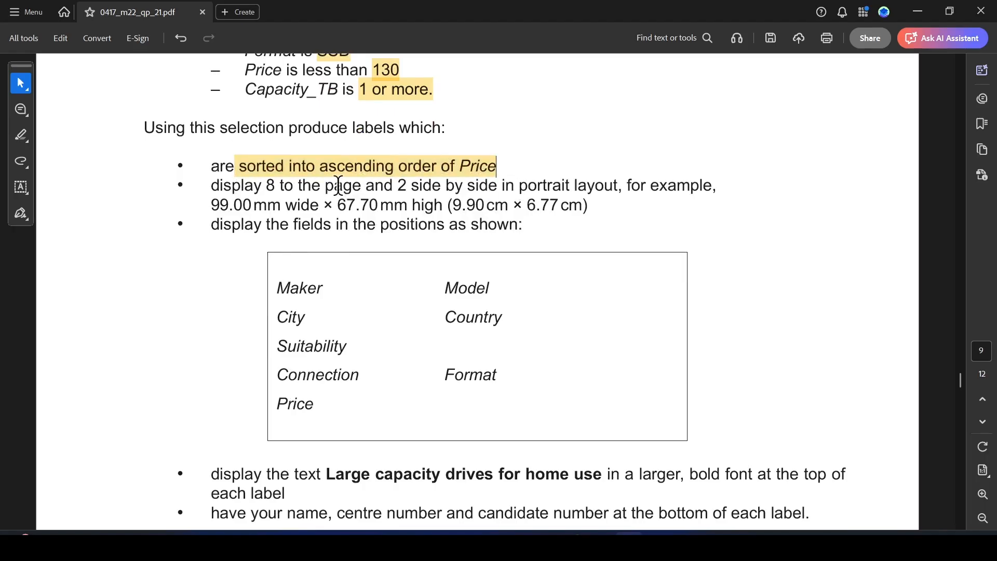
Highlight "2 side by side", "portrait layout" and "99.00 mm wide × 67.70 mm" in question 18's label layout requirement.
drag(396, 193, 495, 190)
click(539, 211)
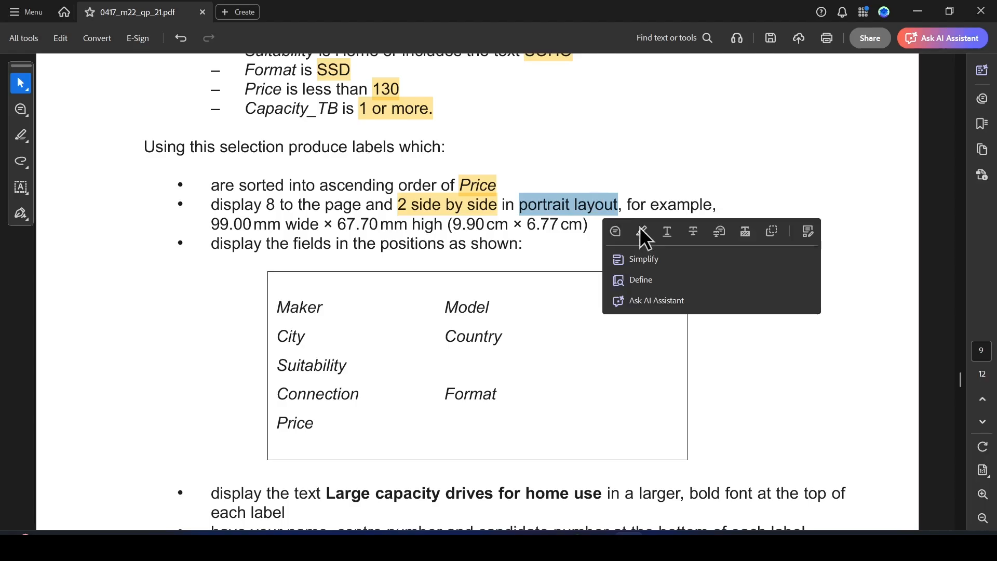
click(642, 232)
drag(213, 226, 407, 225)
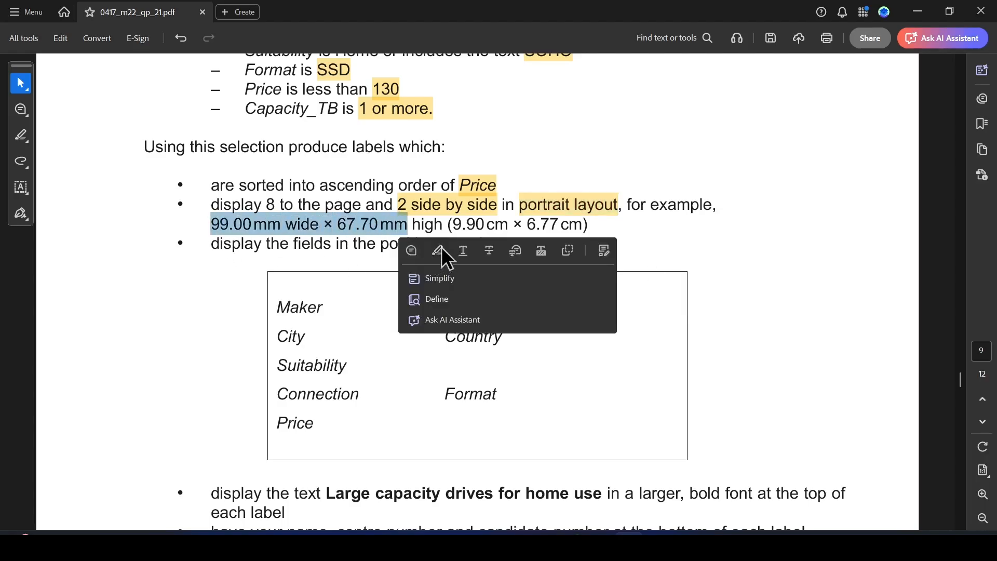
click(439, 252)
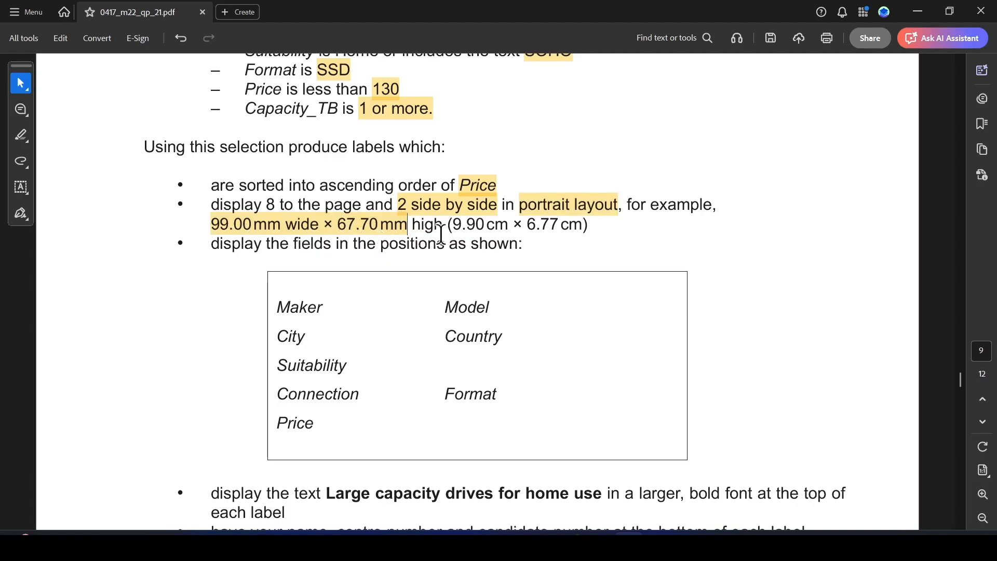
Switch back to Access and close the open Q18 query, keeping it selected among the saved queries.
key(alt+Tab)
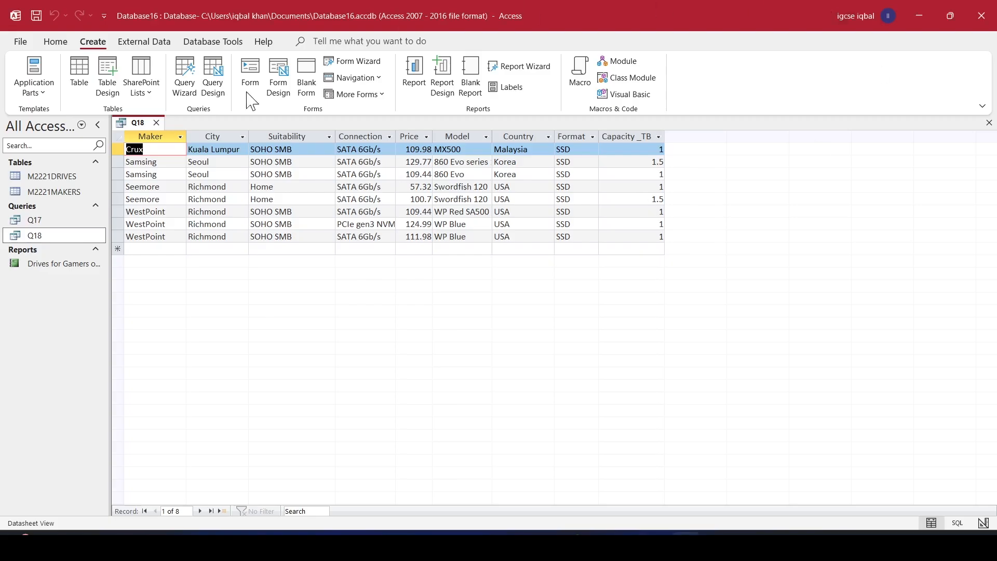
right_click(145, 123)
click(150, 126)
right_click(141, 122)
click(195, 151)
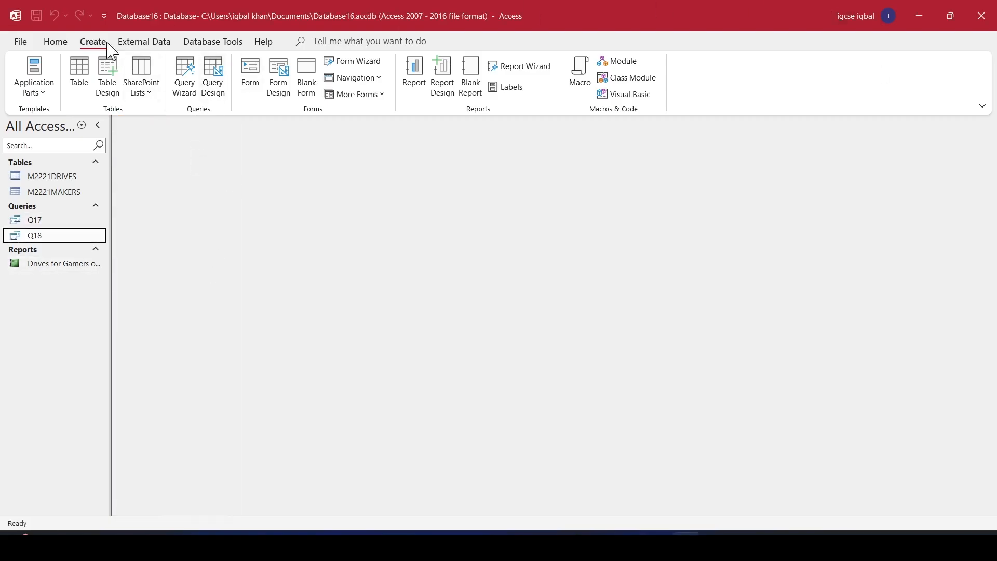
Start the Label Wizard for the Q18 query with the sheet feed label type and Avery as manufacturer.
click(143, 42)
click(94, 42)
click(506, 87)
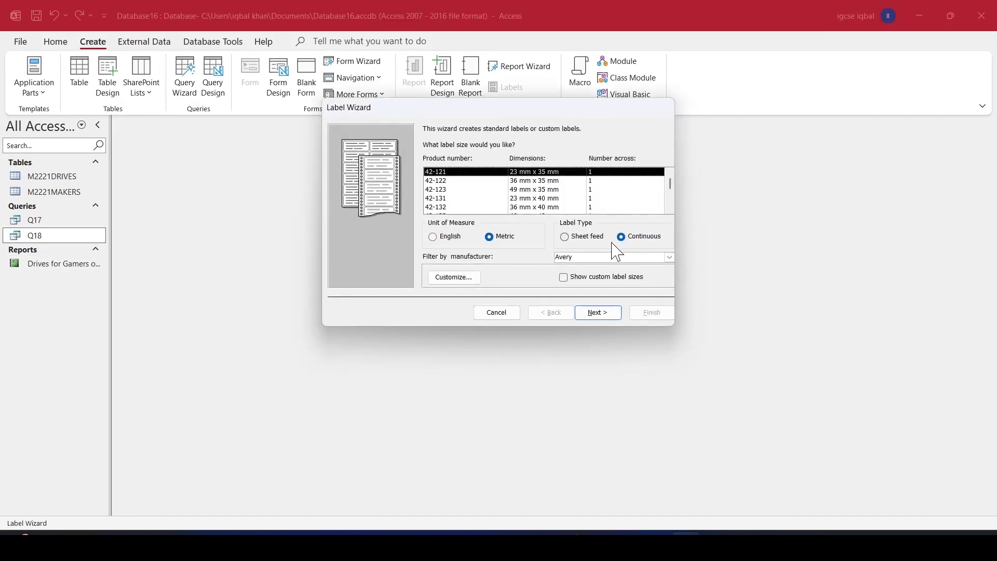
click(565, 237)
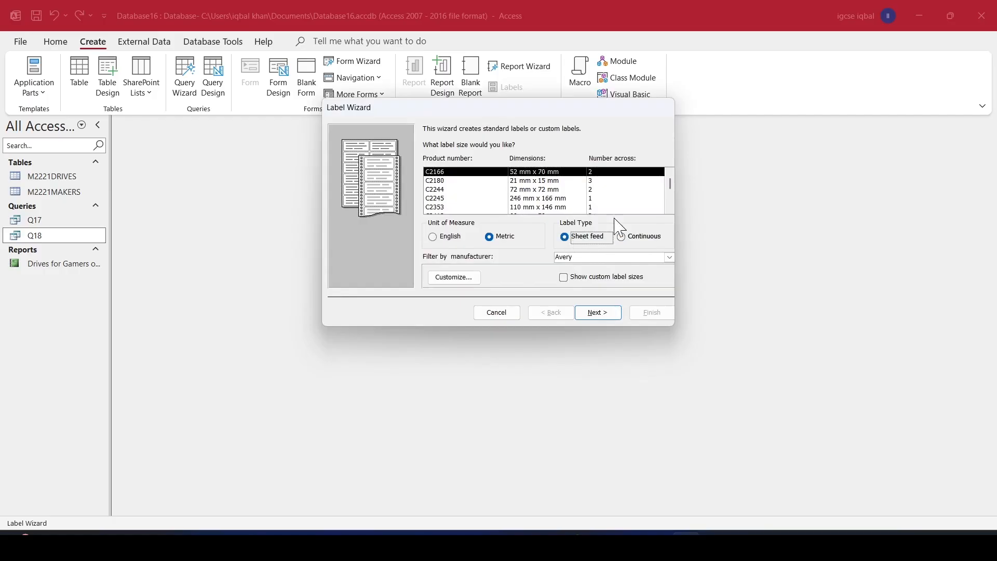
click(669, 258)
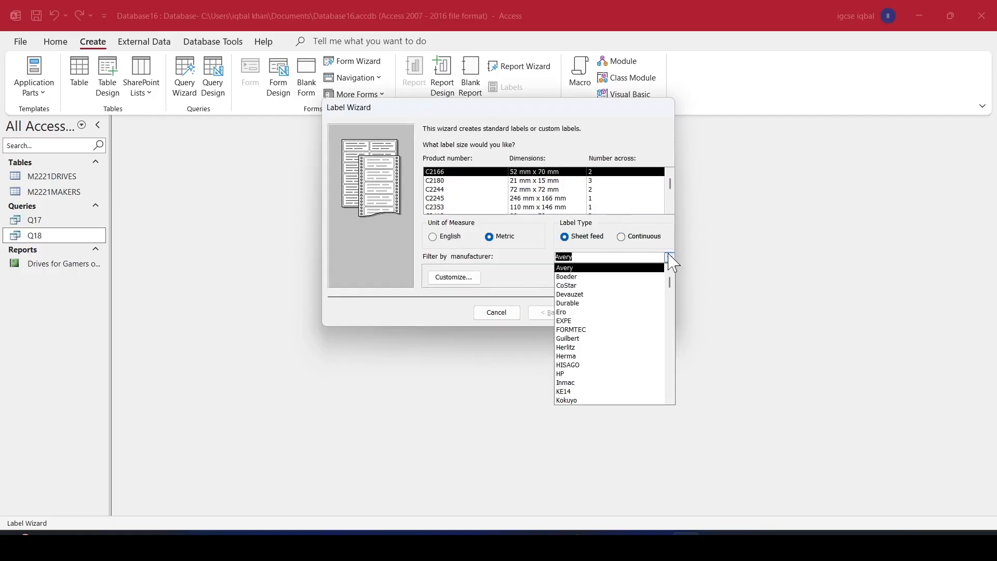
click(571, 268)
Find the label size required by the question paper and choose Avery J8165, 99.0 x 67.7 mm with 2 across.
scroll(531, 201, down, 1)
scroll(531, 200, down, 5)
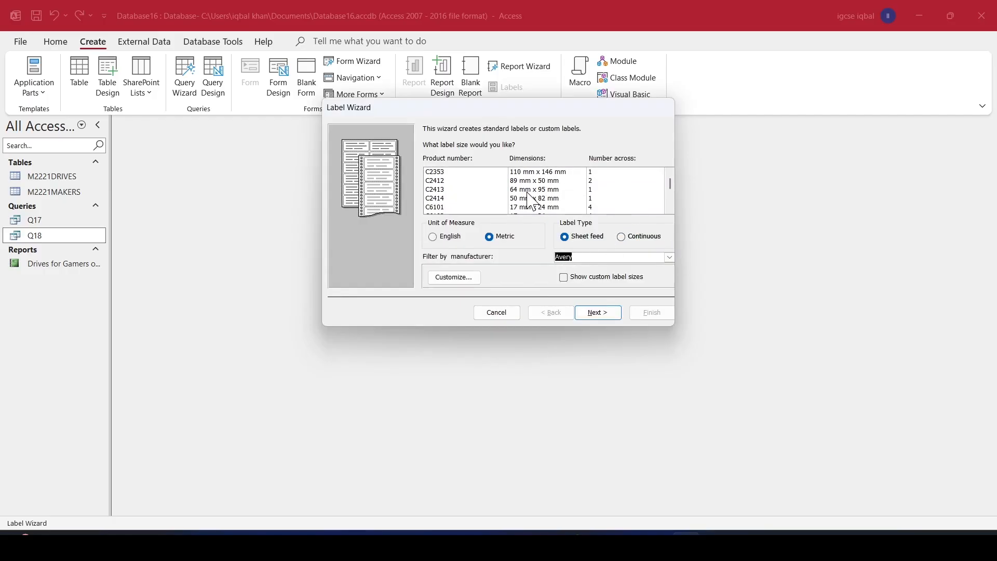
key(alt+Tab)
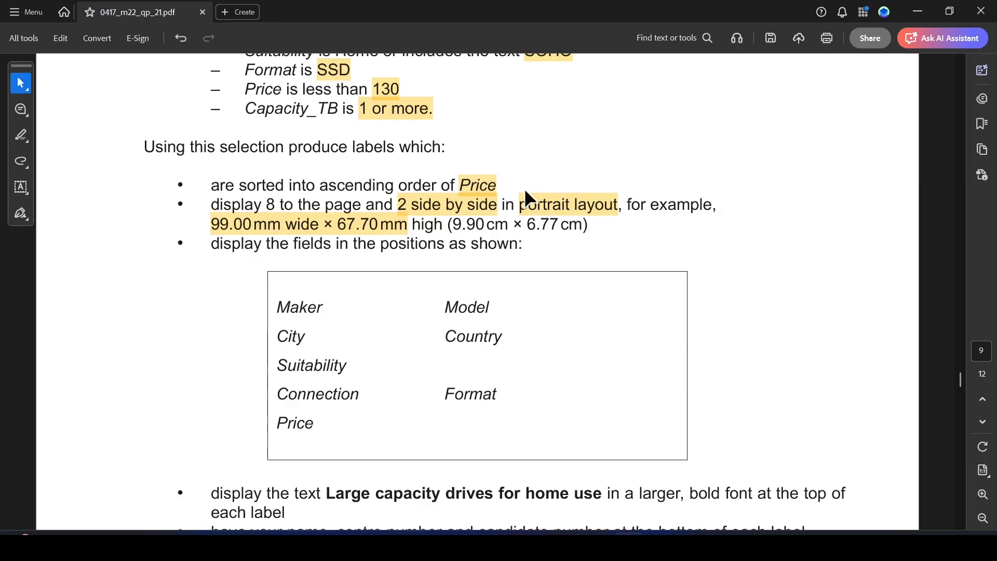
key(alt+Tab)
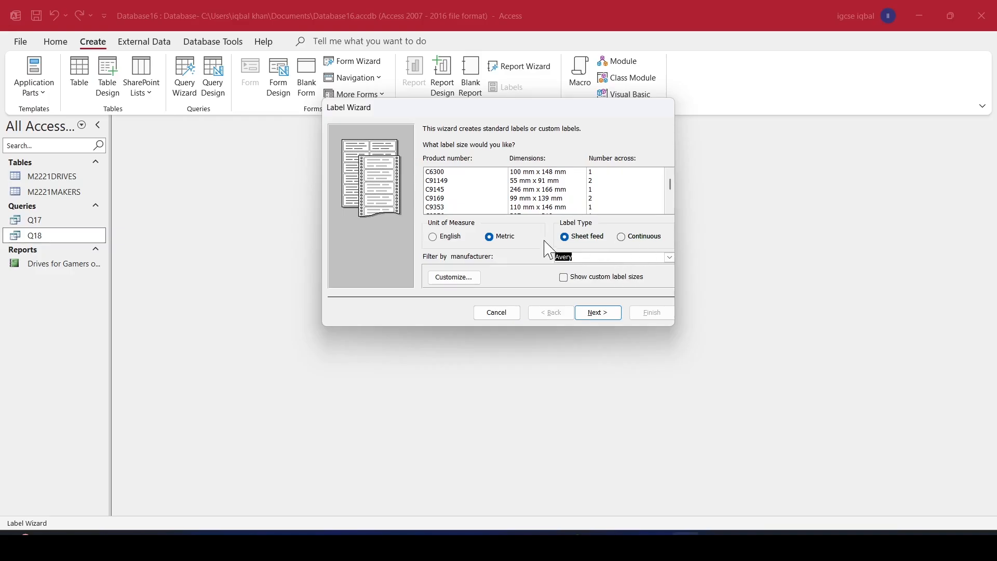
key(alt+Tab)
key(alt+Tab)
scroll(554, 195, down, 10)
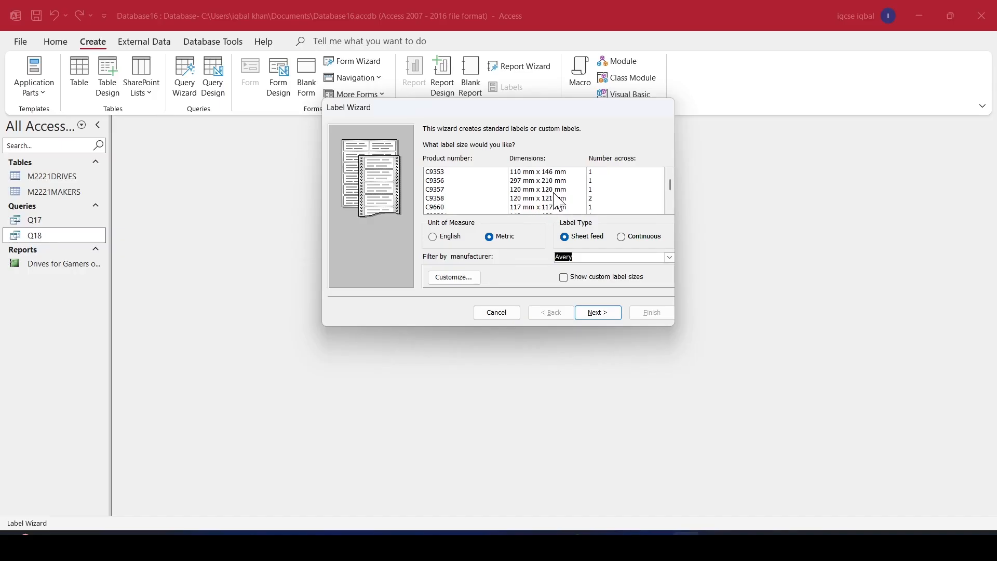
scroll(558, 200, down, 5)
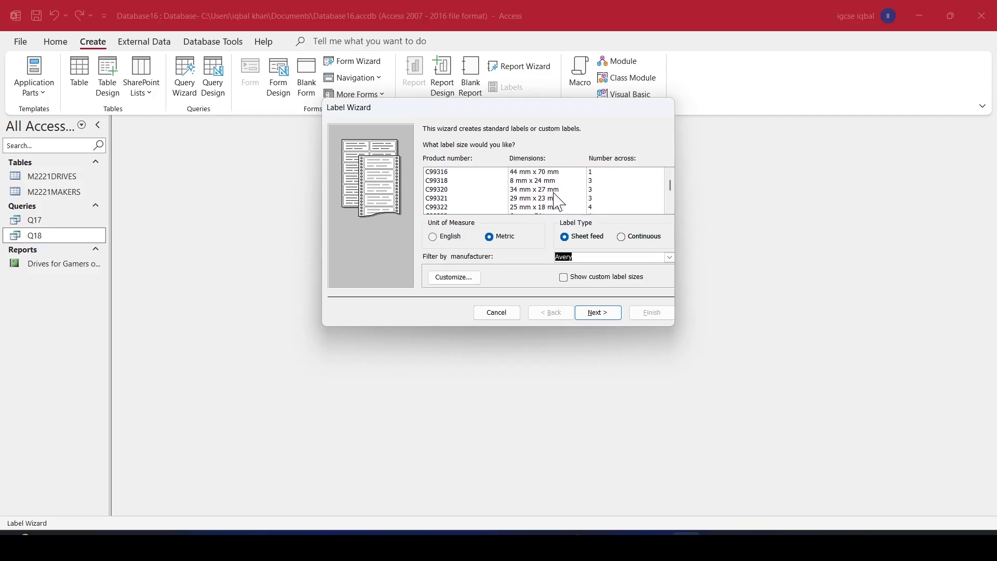
scroll(558, 201, down, 10)
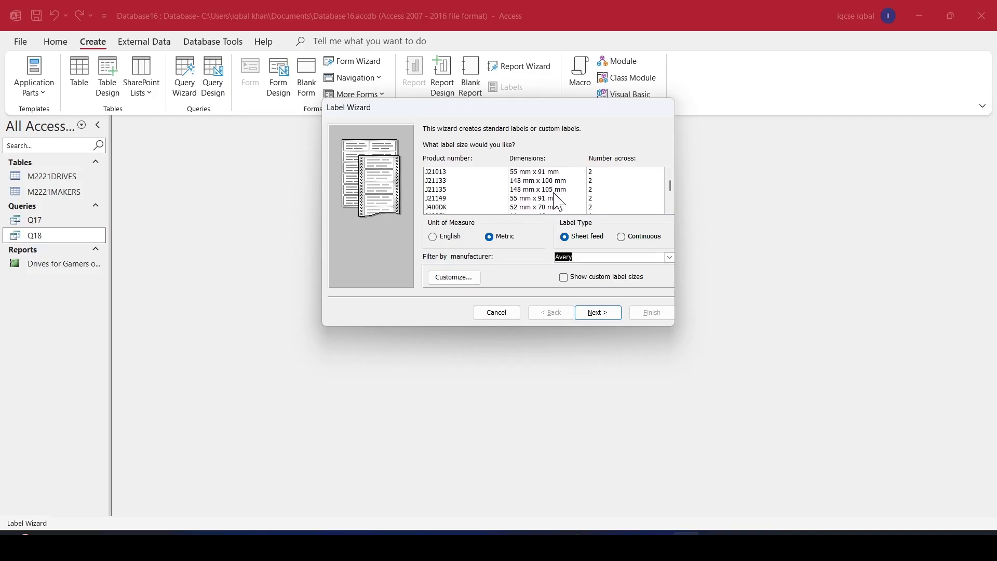
scroll(558, 201, down, 2)
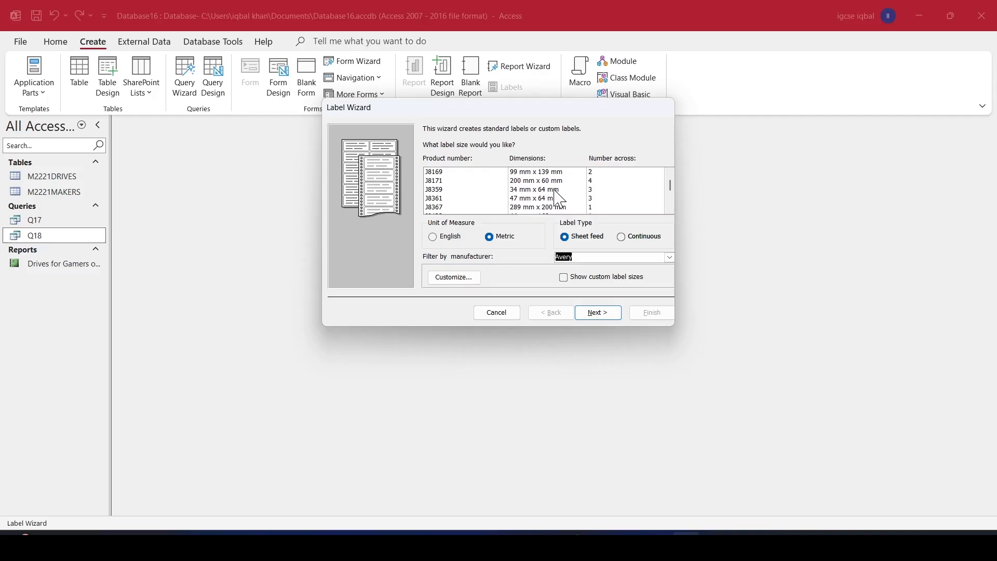
key(alt+Tab)
key(alt+Tab)
scroll(558, 192, down, 5)
scroll(558, 192, down, 10)
scroll(558, 192, down, 2)
scroll(558, 192, down, 5)
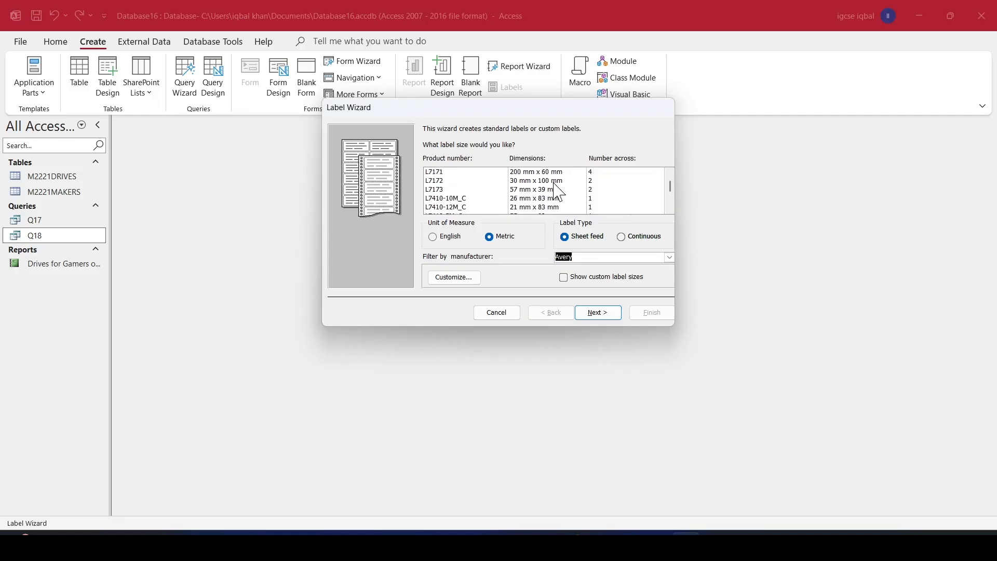
scroll(558, 193, down, 5)
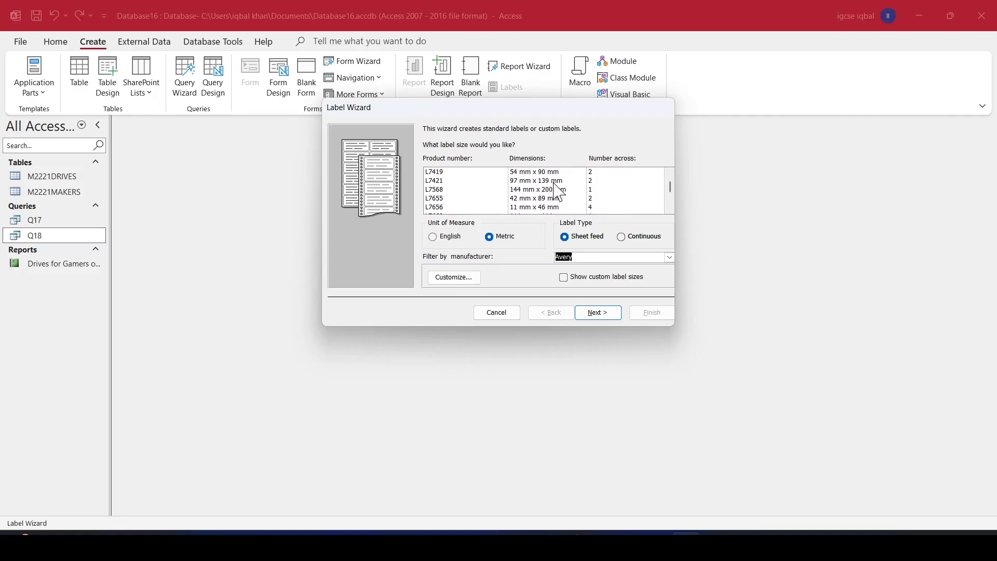
scroll(558, 192, down, 5)
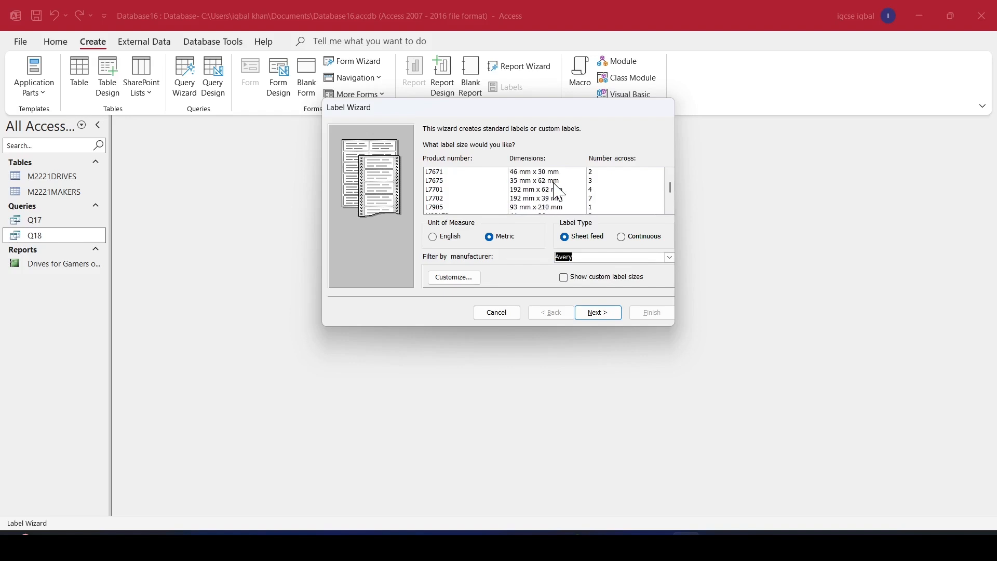
scroll(558, 192, up, 8)
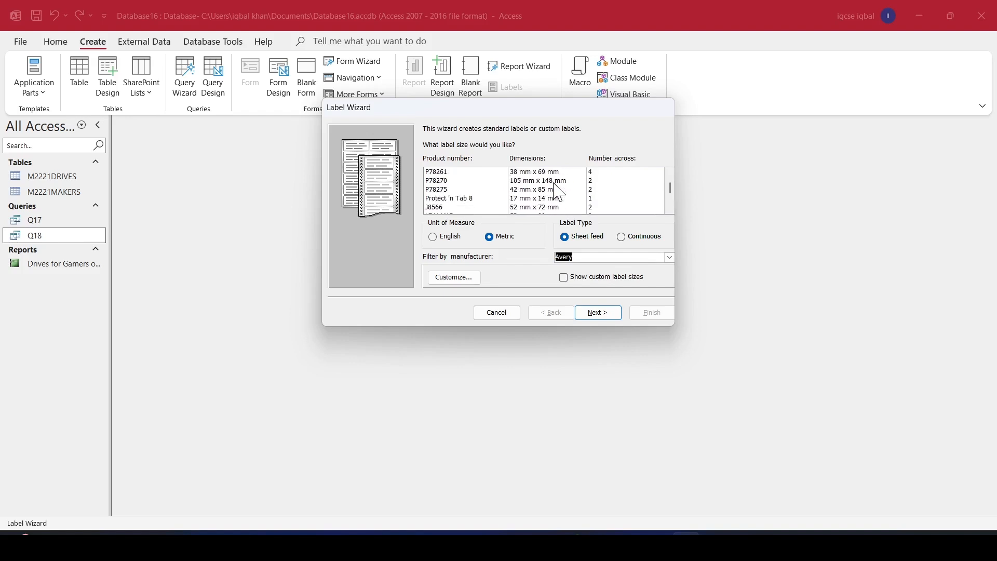
scroll(560, 192, up, 5)
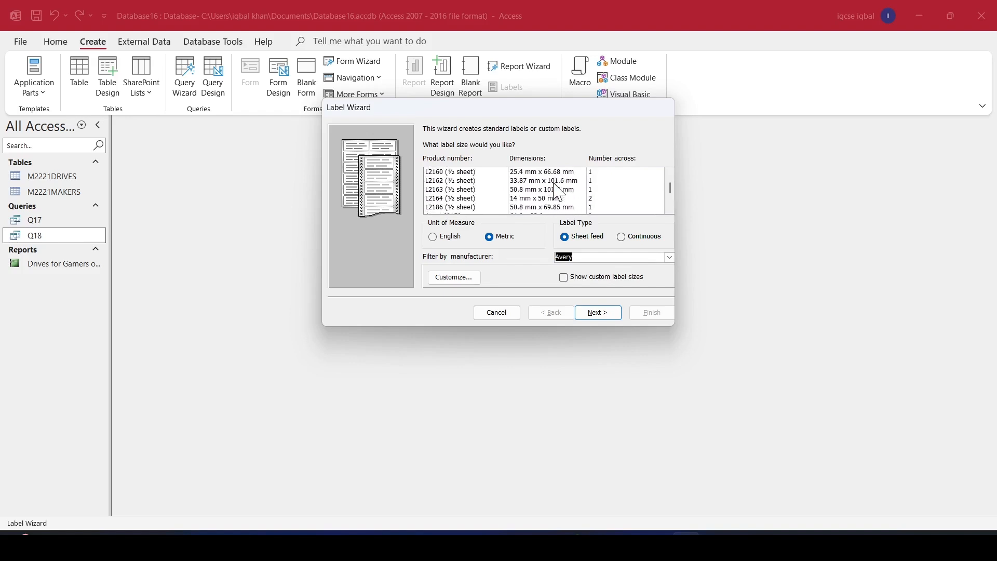
scroll(558, 192, up, 1)
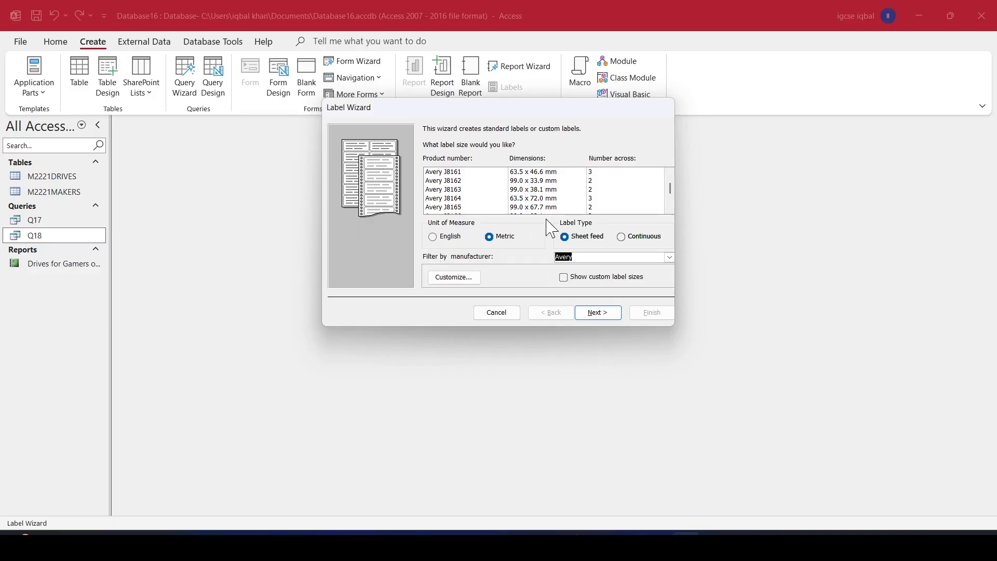
click(543, 208)
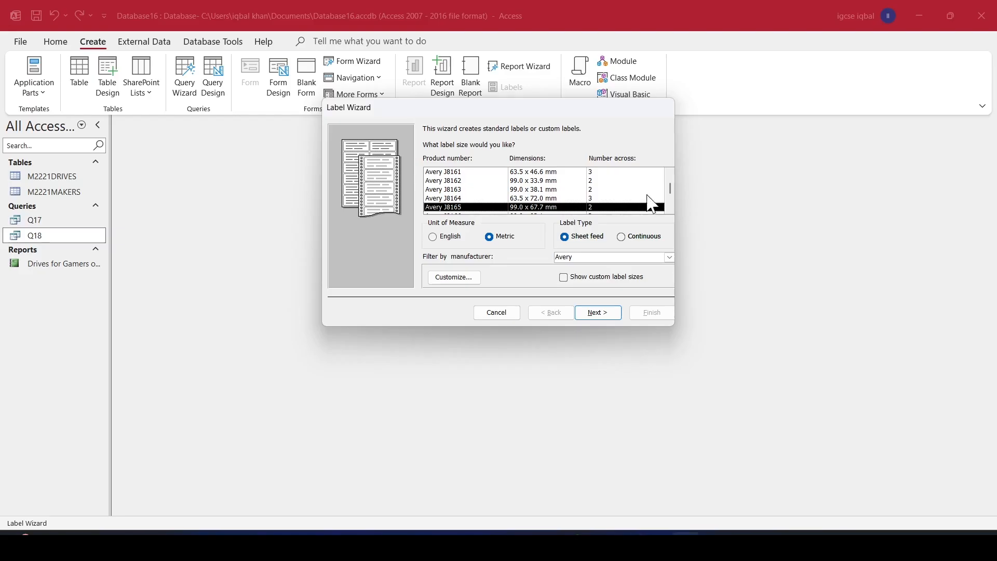
click(597, 313)
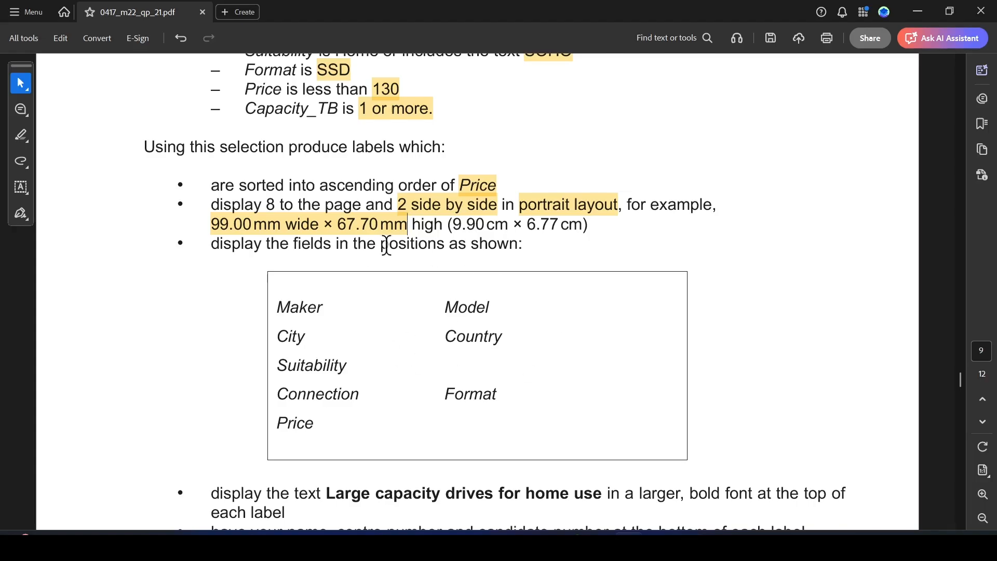
Accept the label's text appearance and place the Maker and Model fields side by side on the prototype label's first line.
key(alt+Tab)
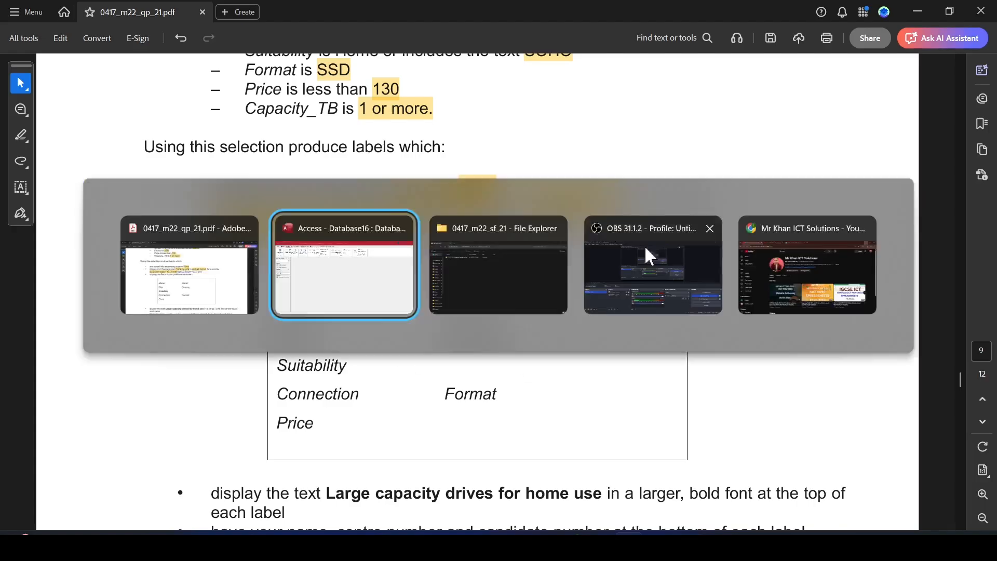
click(597, 312)
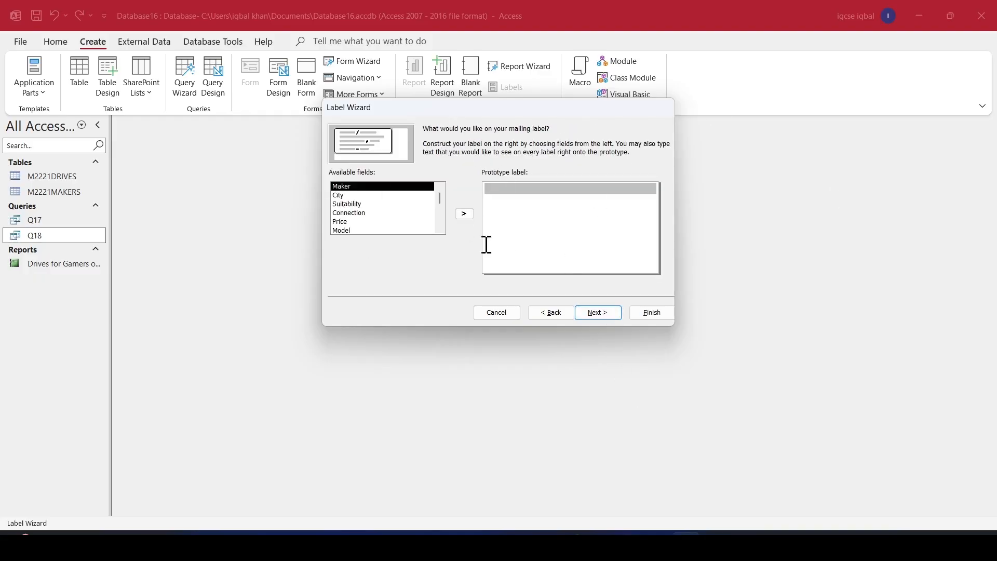
key(alt+Tab)
key(alt+Tab)
click(464, 214)
key(alt+Tab)
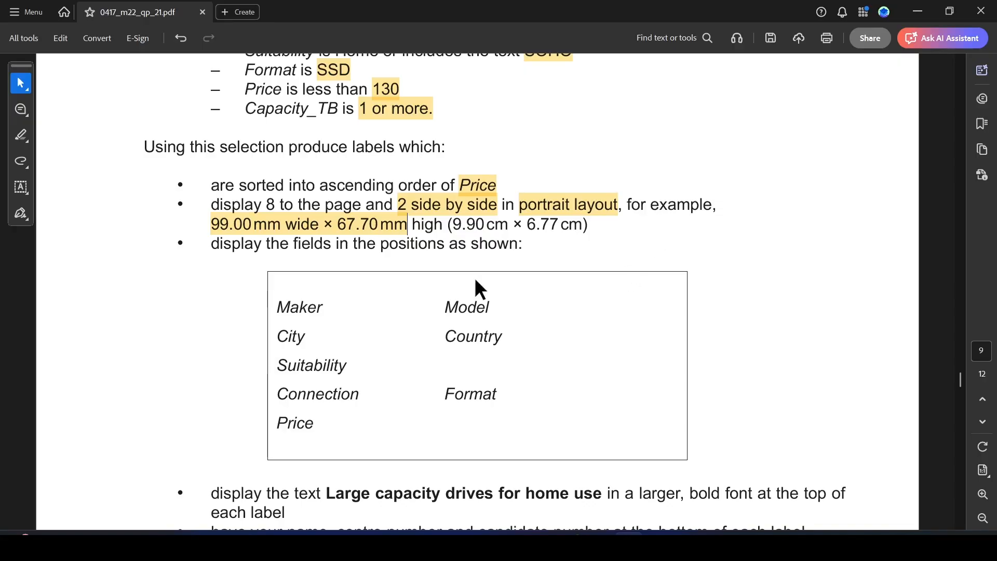
key(alt+Tab)
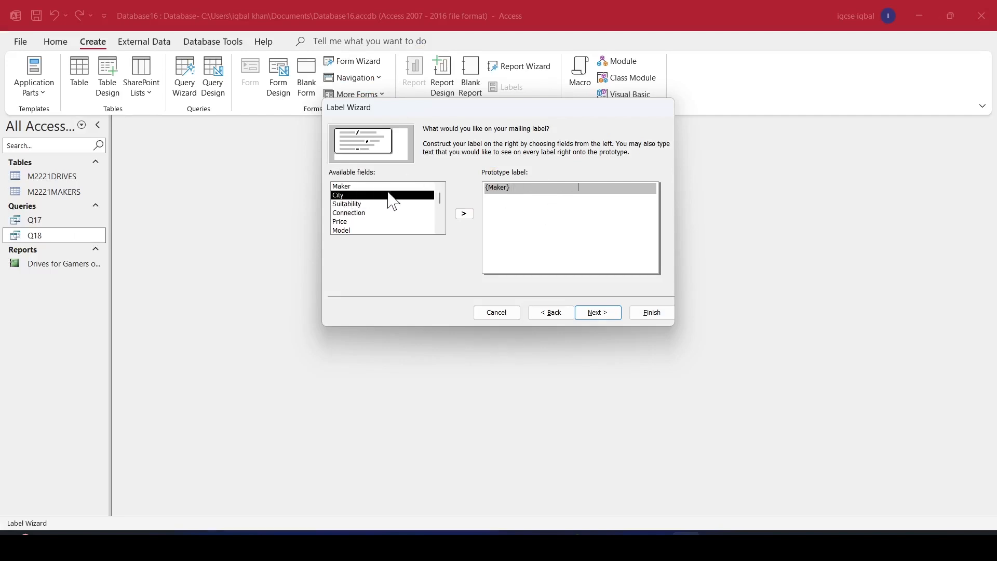
click(348, 230)
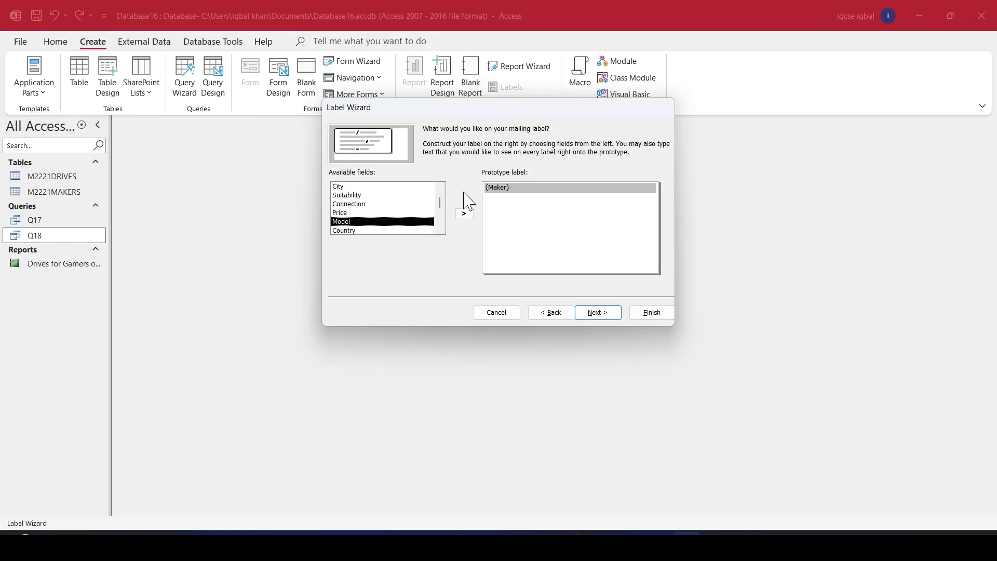
click(464, 214)
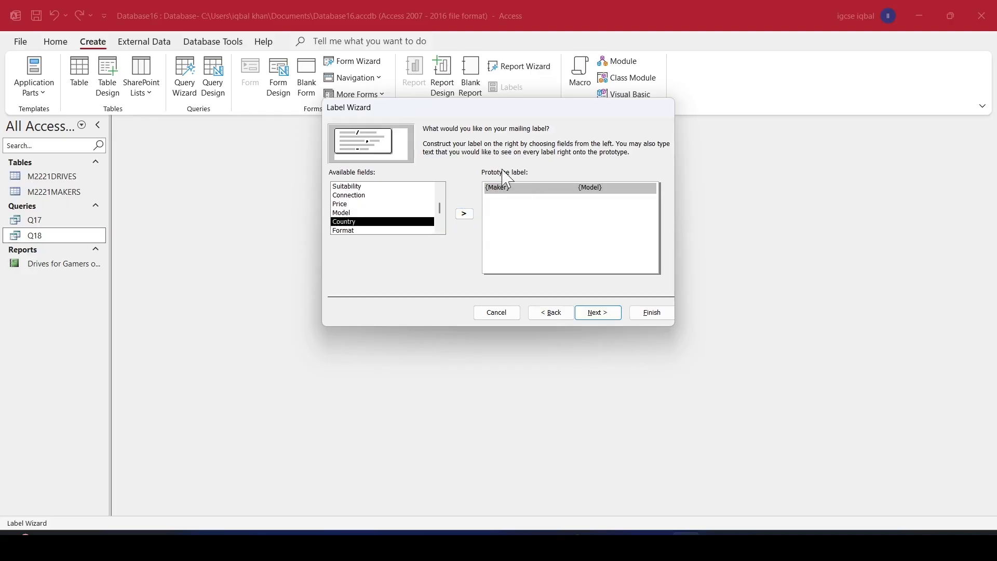
Check the field layout in the question paper and place the City field at the start of the prototype label's second line.
key(alt+Tab)
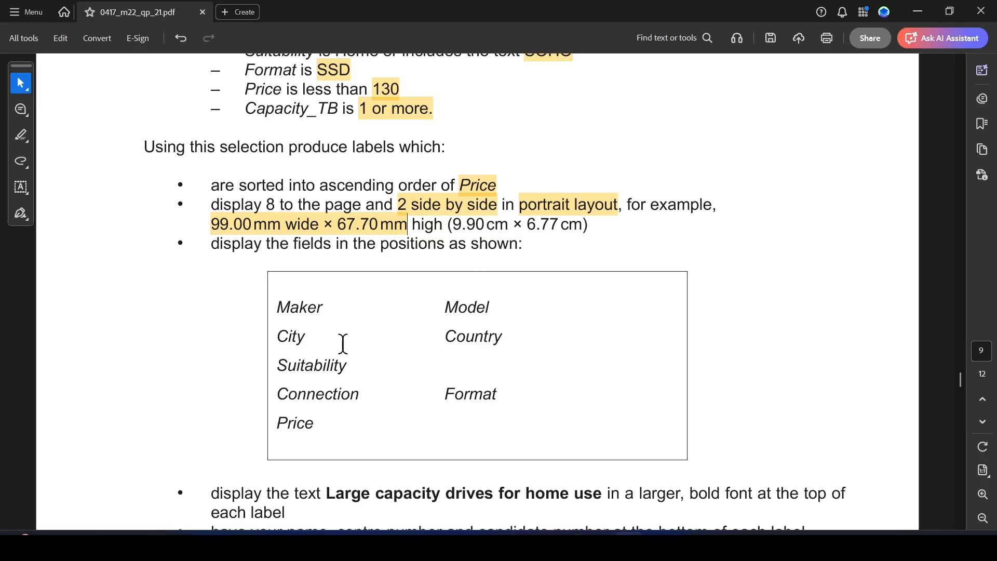
key(alt+Tab)
key(Return)
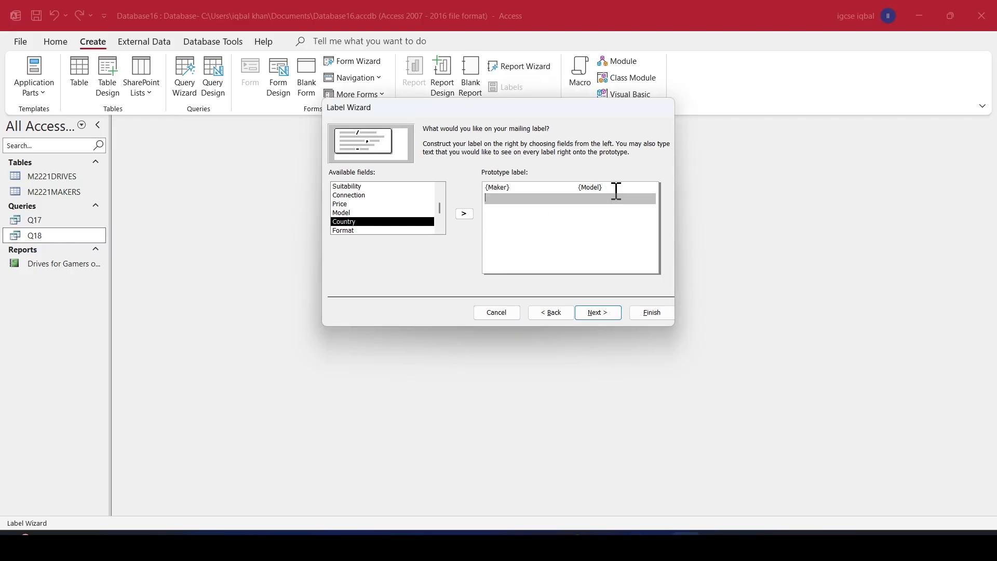
key(alt+Tab)
key(alt+Tab)
scroll(375, 218, down, 1)
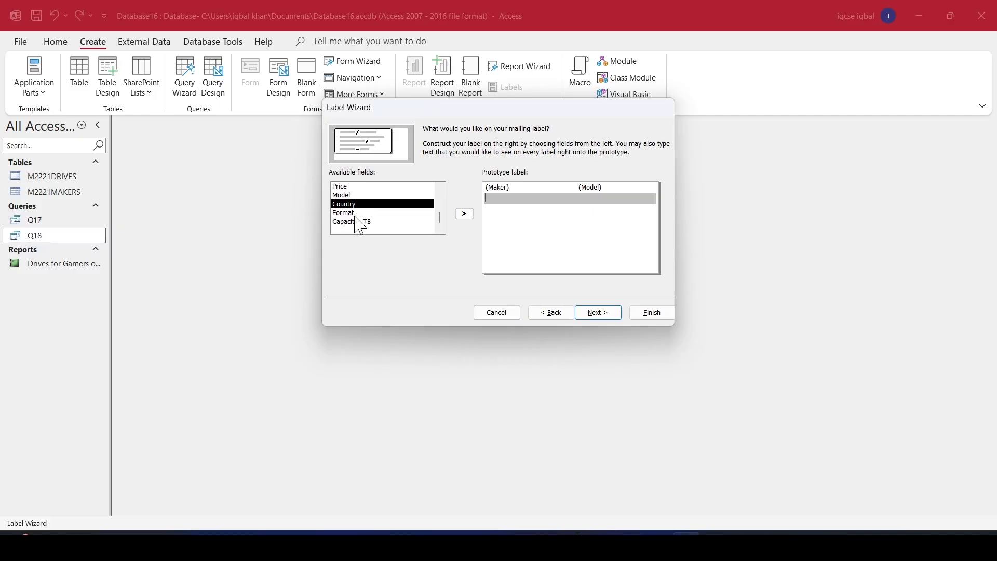
scroll(383, 223, up, 2)
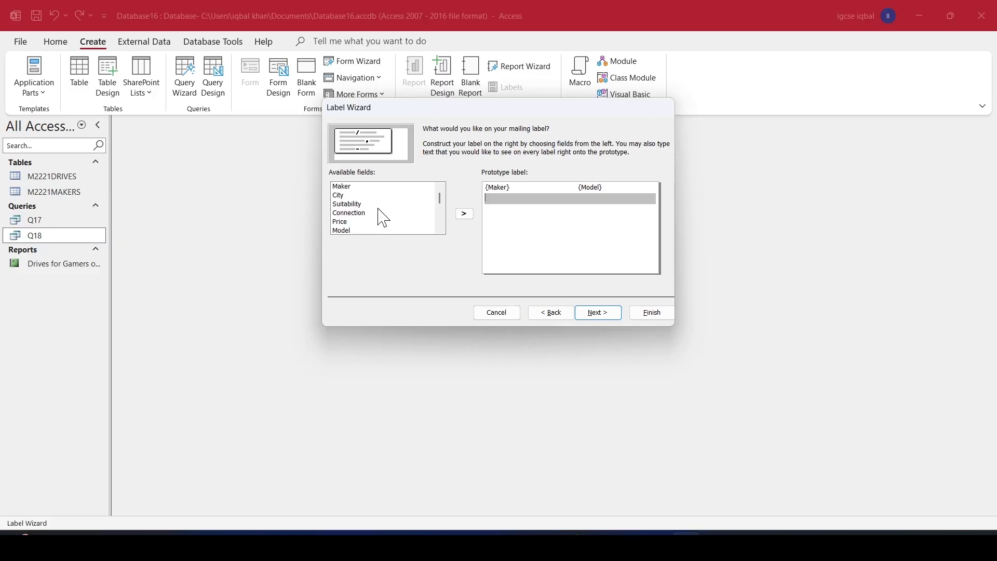
click(347, 196)
click(464, 213)
Place the Country field beside City on the second line, aligned beneath Model as in the question paper.
key(alt+Tab)
key(alt+Tab)
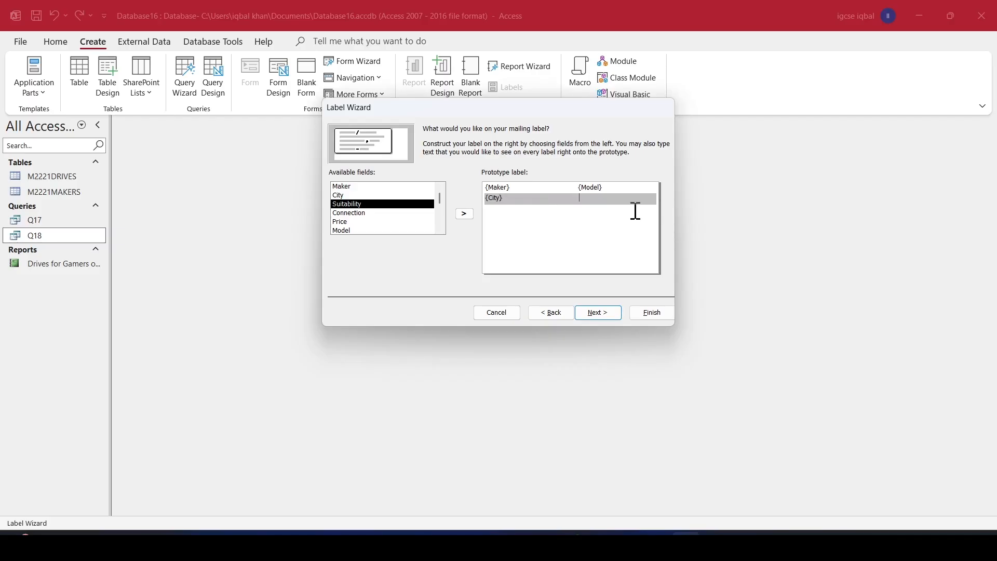
key(alt+Tab)
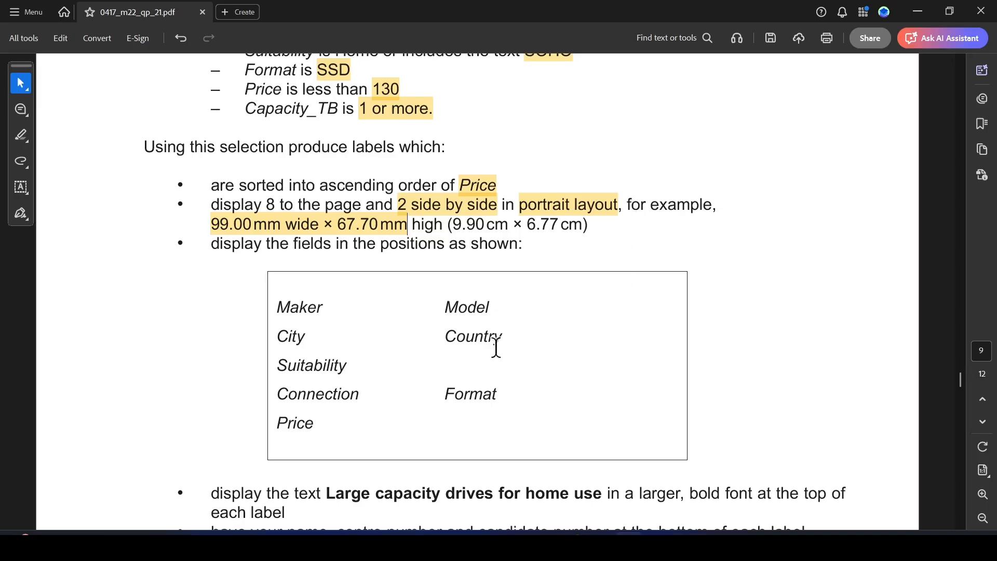
key(alt+Tab)
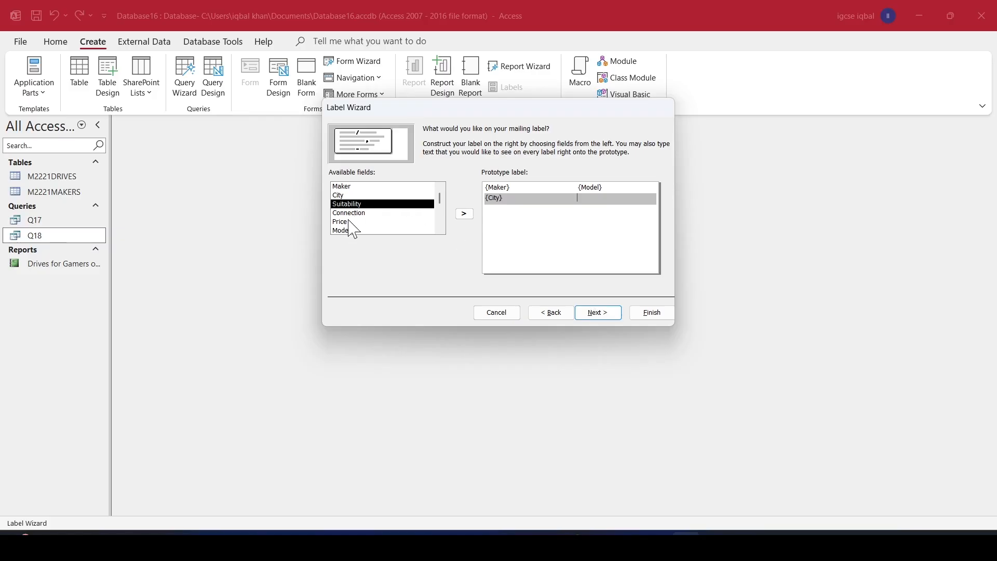
key(alt+Tab)
key(alt+Tab)
scroll(363, 232, down, 1)
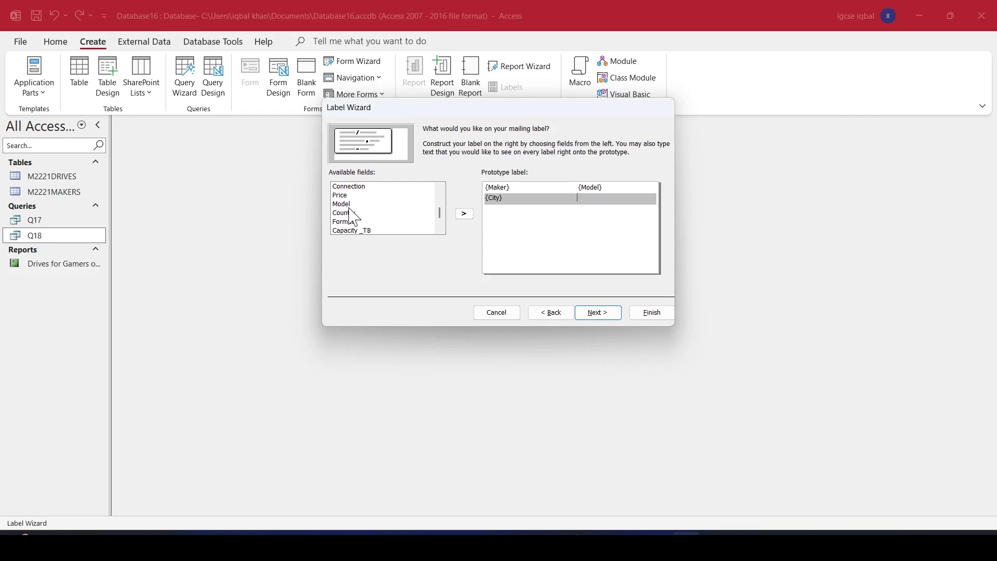
click(353, 213)
click(464, 213)
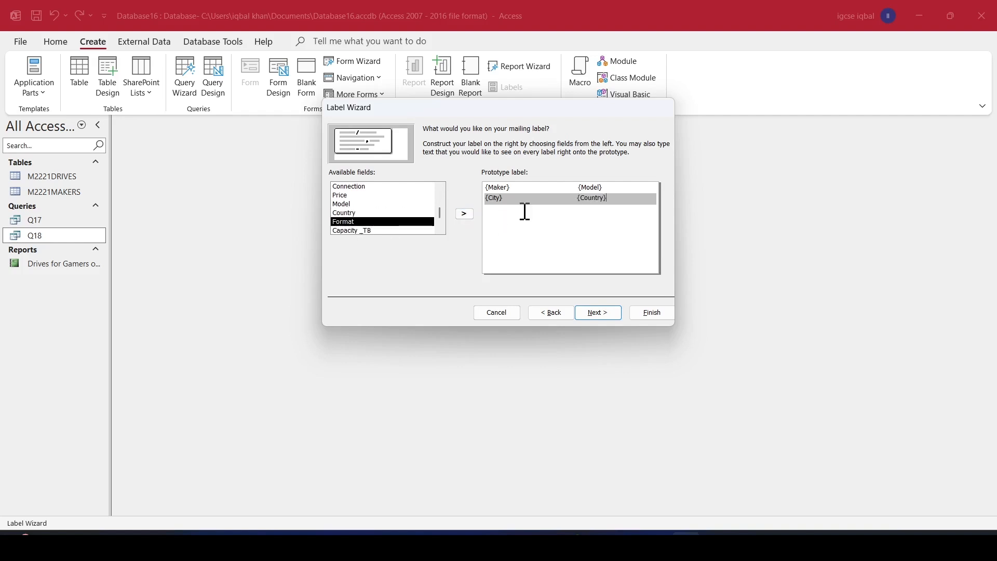
Place the Suitability field alone on the prototype label's third line.
key(Return)
key(alt+Tab)
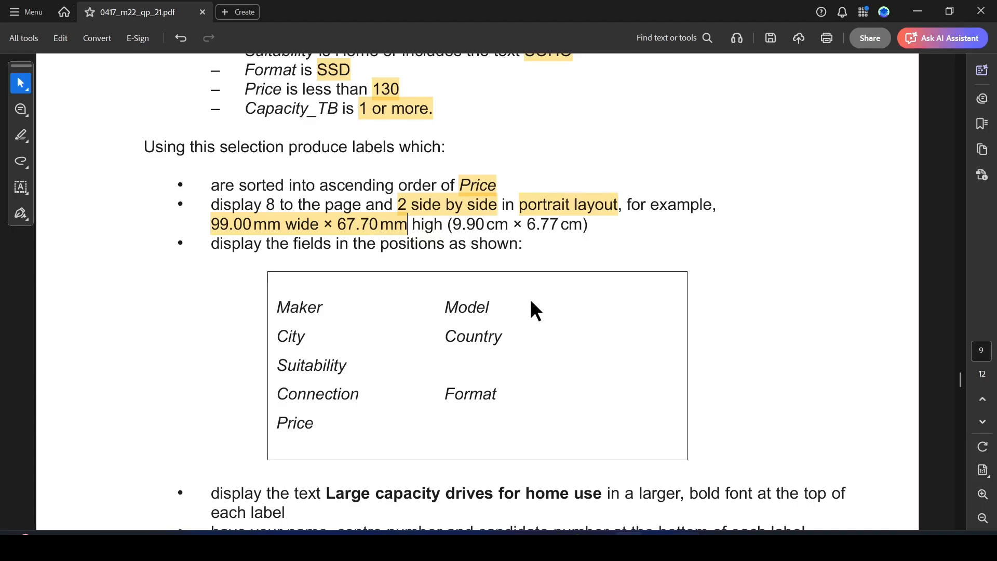
key(alt+Tab)
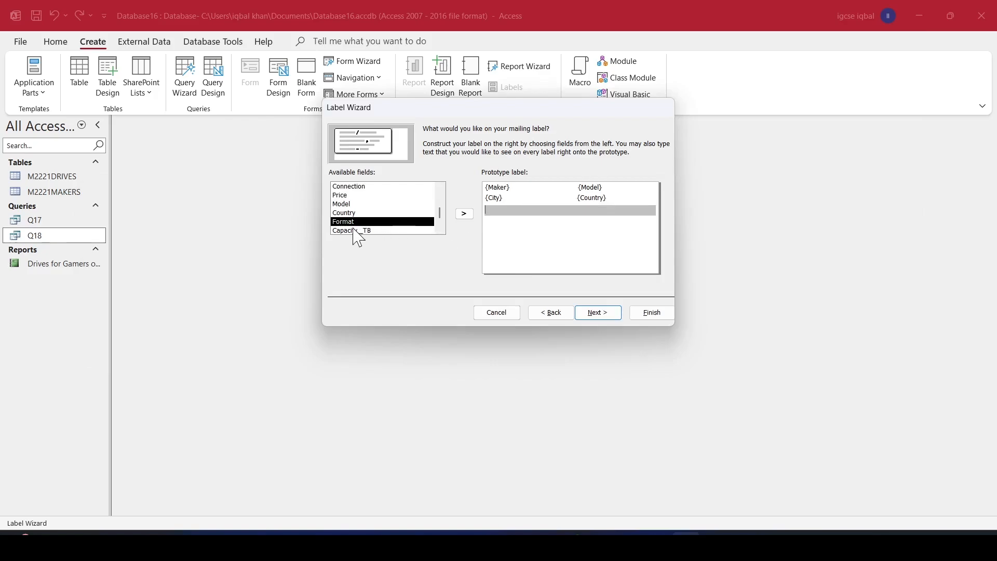
scroll(387, 231, down, 1)
scroll(374, 217, up, 2)
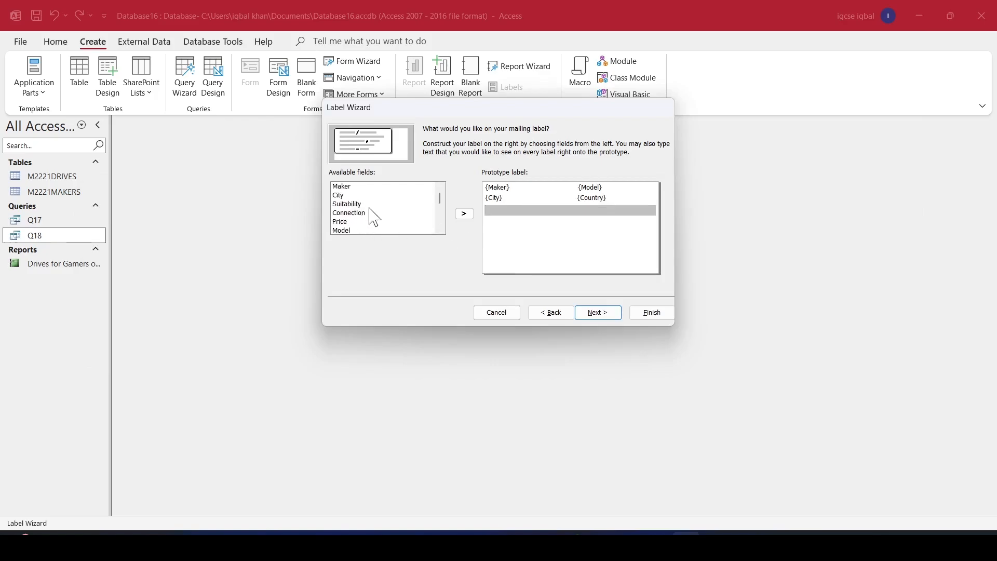
click(352, 205)
click(465, 214)
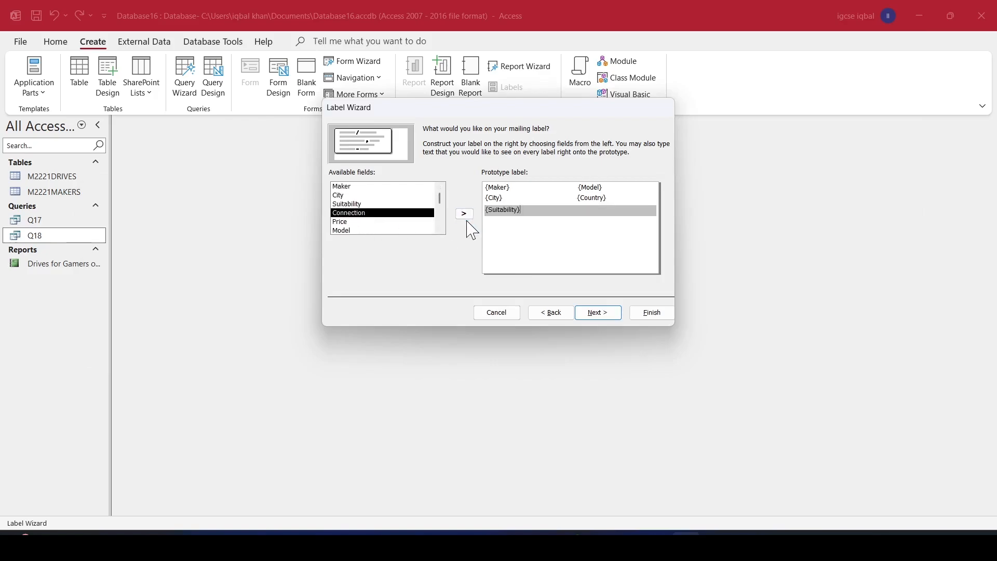
Place Connection on the prototype label's fourth line, with Format beside it aligned beneath Country.
key(Return)
key(alt+Tab)
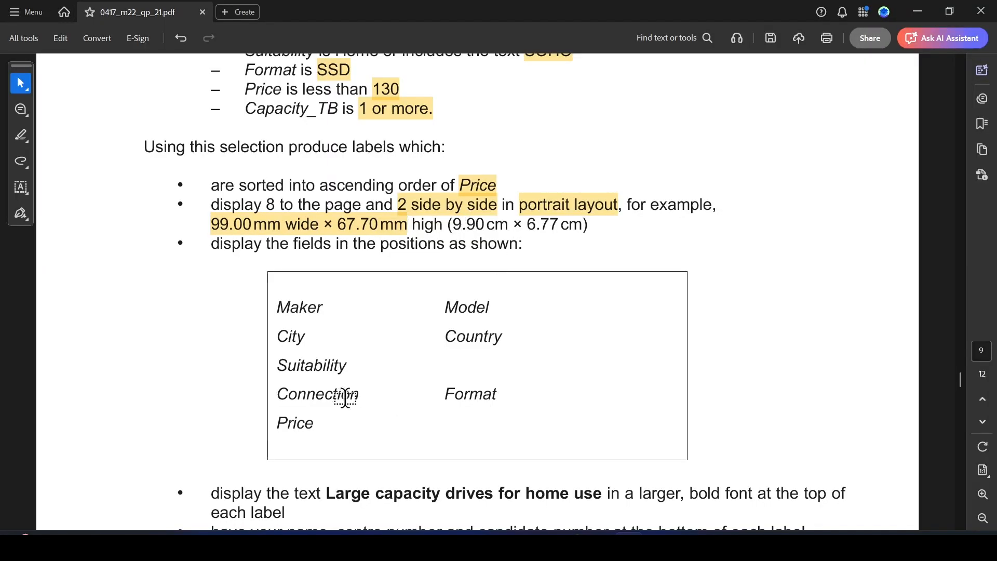
key(alt+Tab)
click(467, 215)
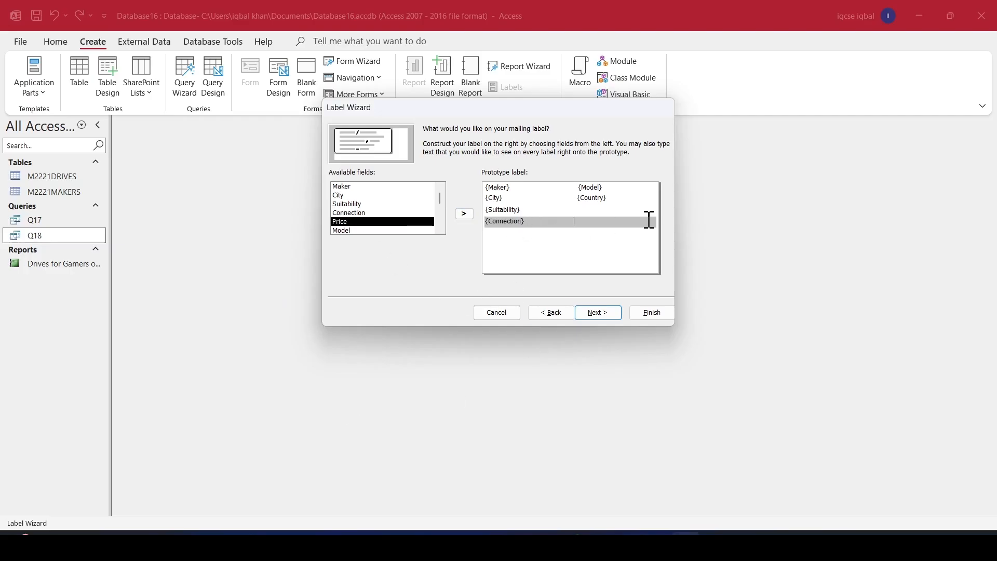
key(alt+Tab)
key(alt+Tab)
scroll(358, 218, down, 1)
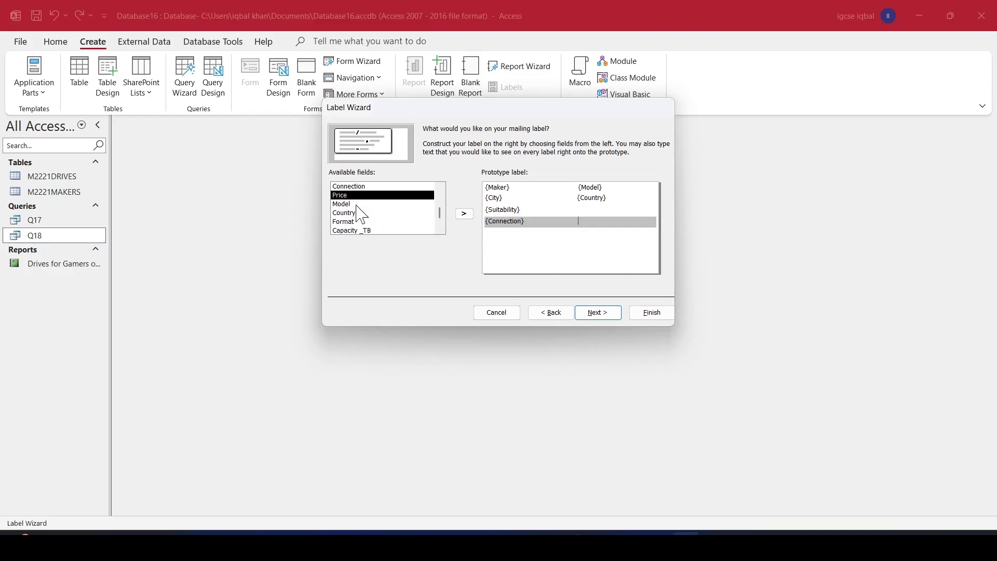
click(360, 220)
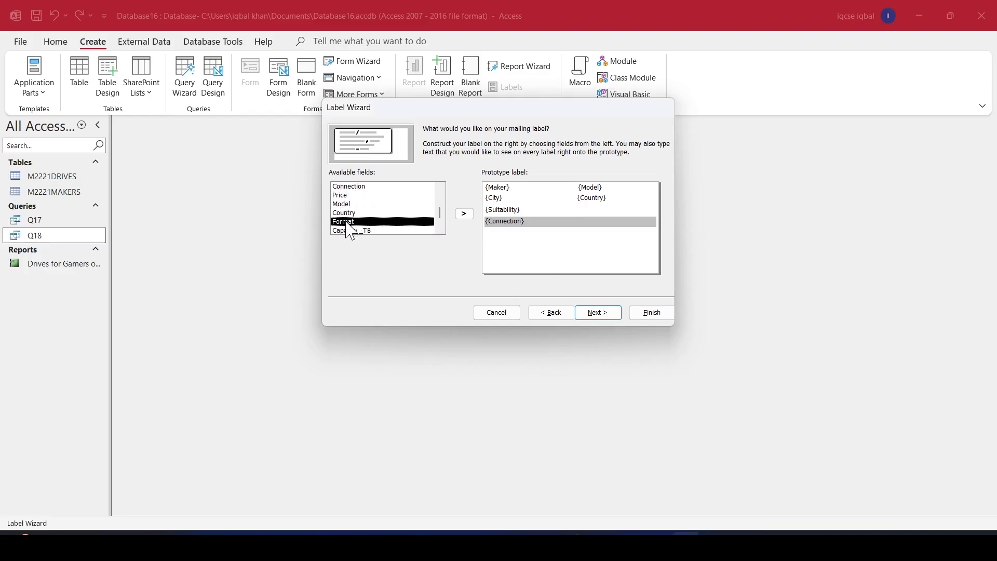
click(464, 216)
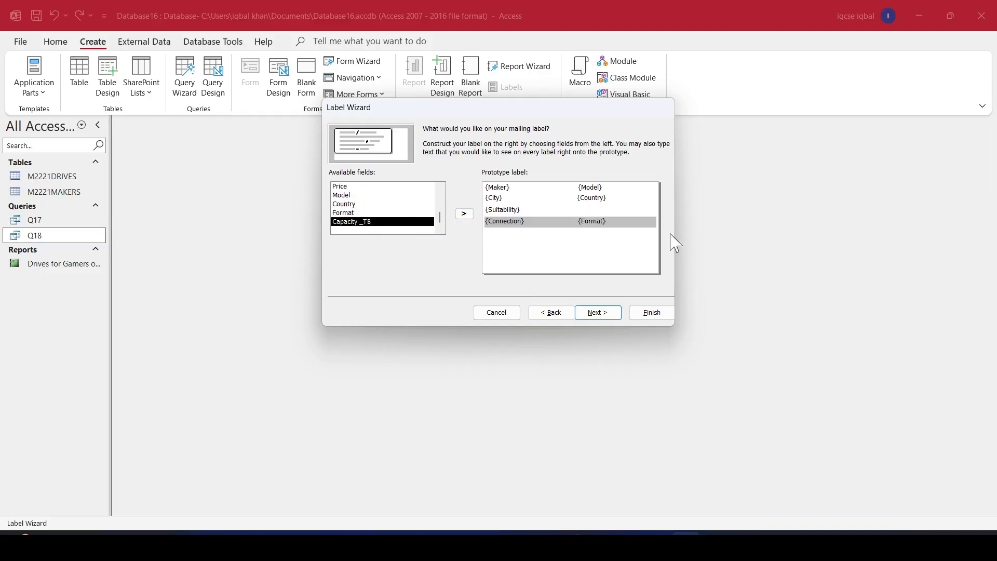
Place the Price field on the prototype label's fifth line and accept the finished label layout.
key(alt+Tab)
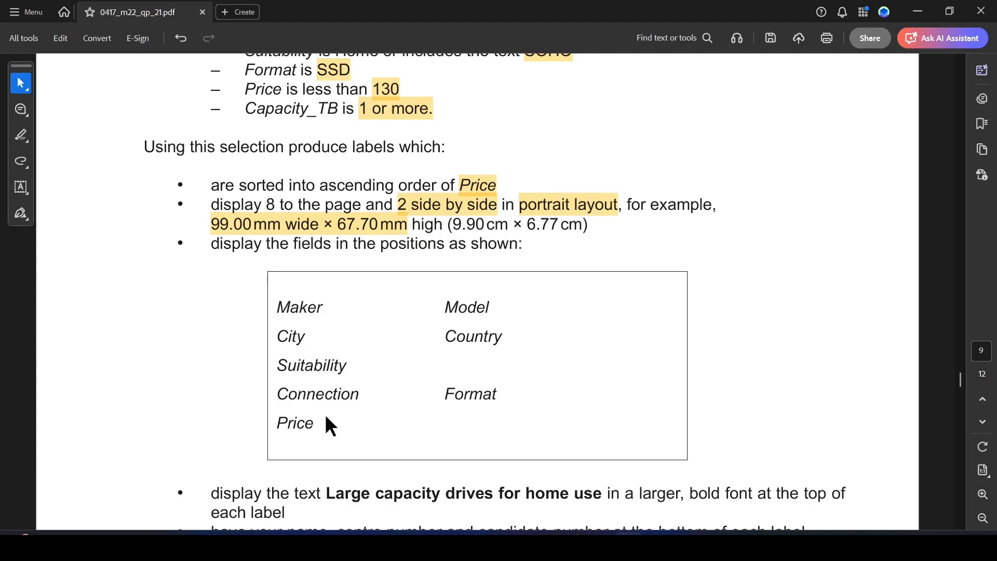
drag(314, 422, 274, 418)
key(alt+Tab)
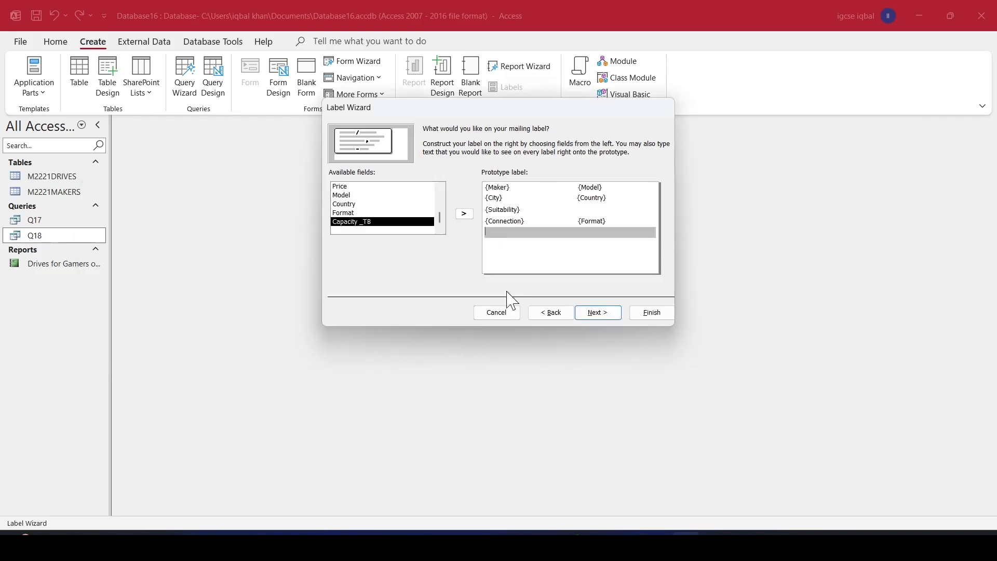
click(347, 187)
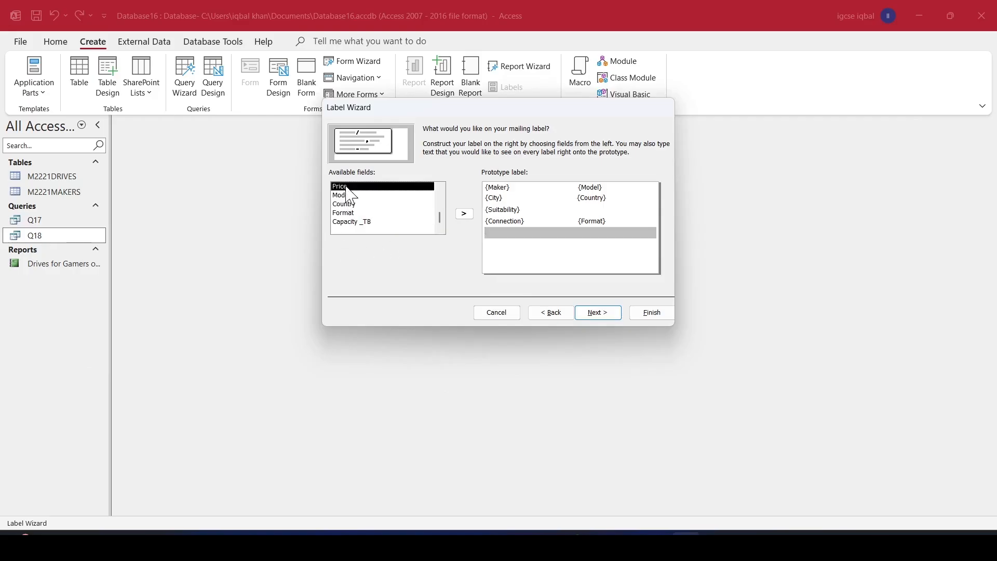
click(463, 214)
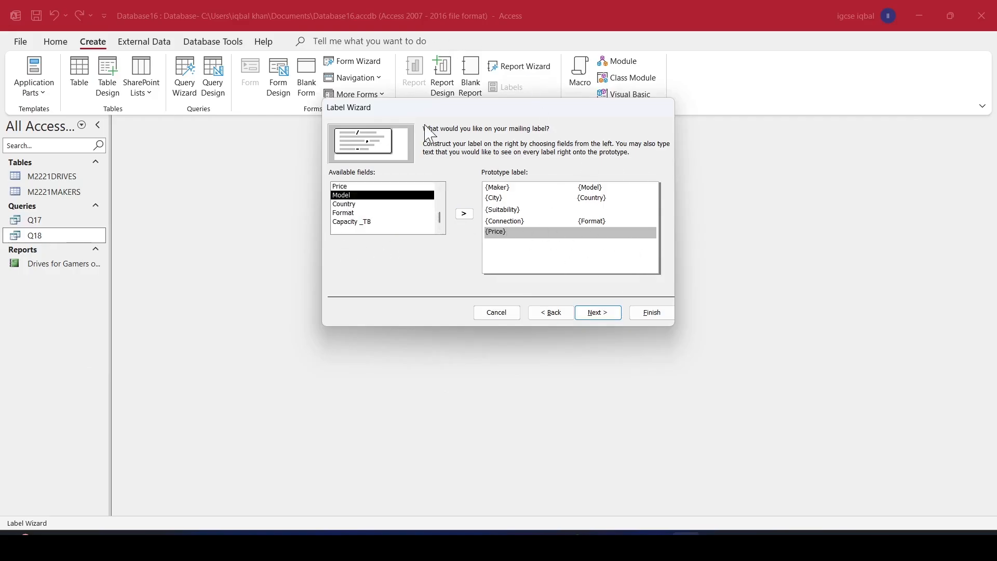
click(598, 312)
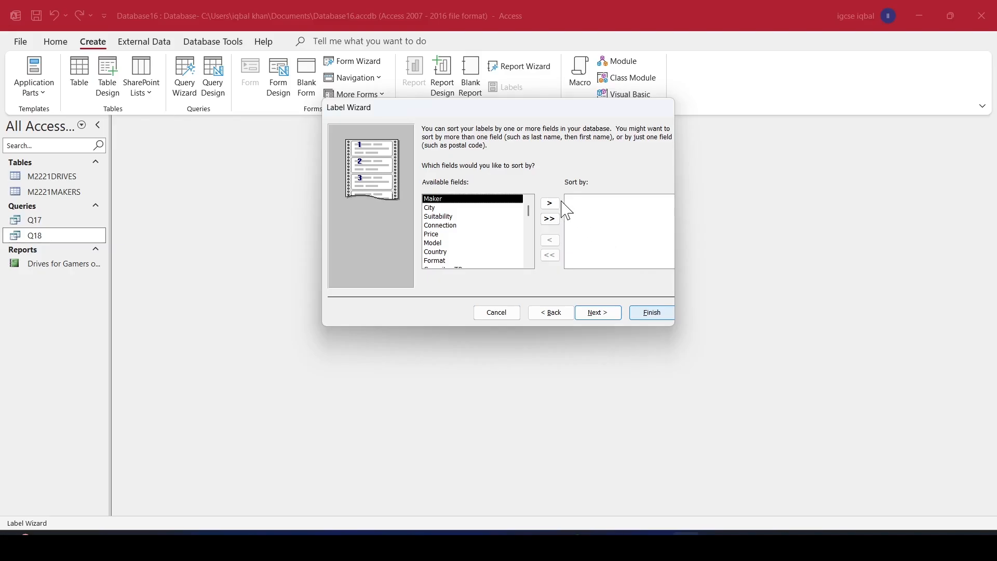
Set the labels to sort by Maker and then Model, without City between them.
click(550, 203)
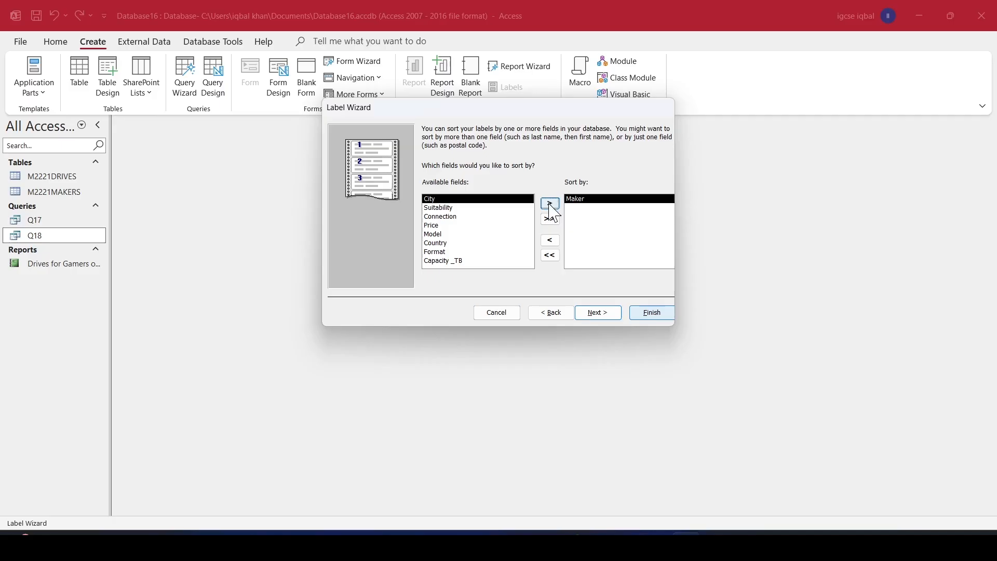
click(549, 203)
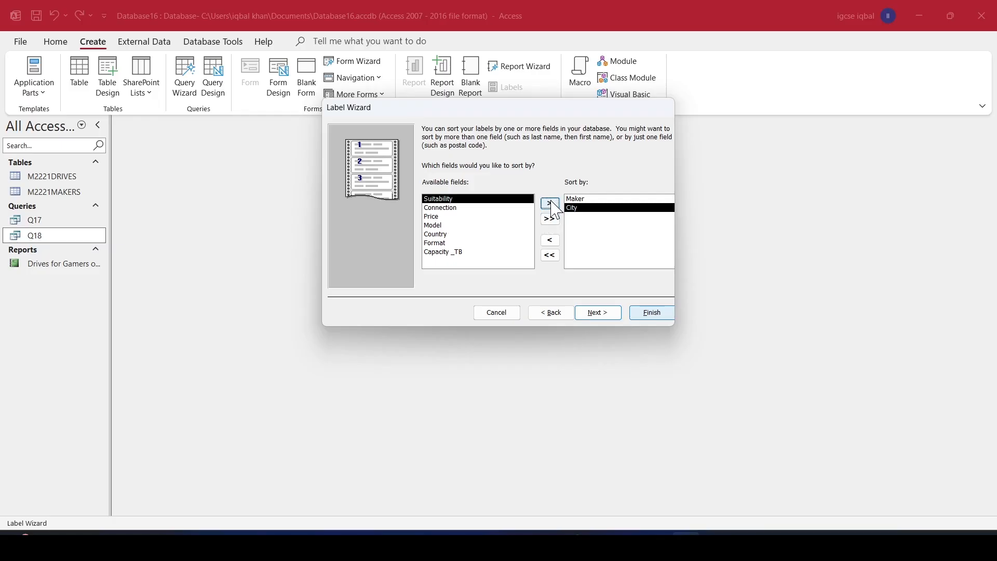
click(549, 239)
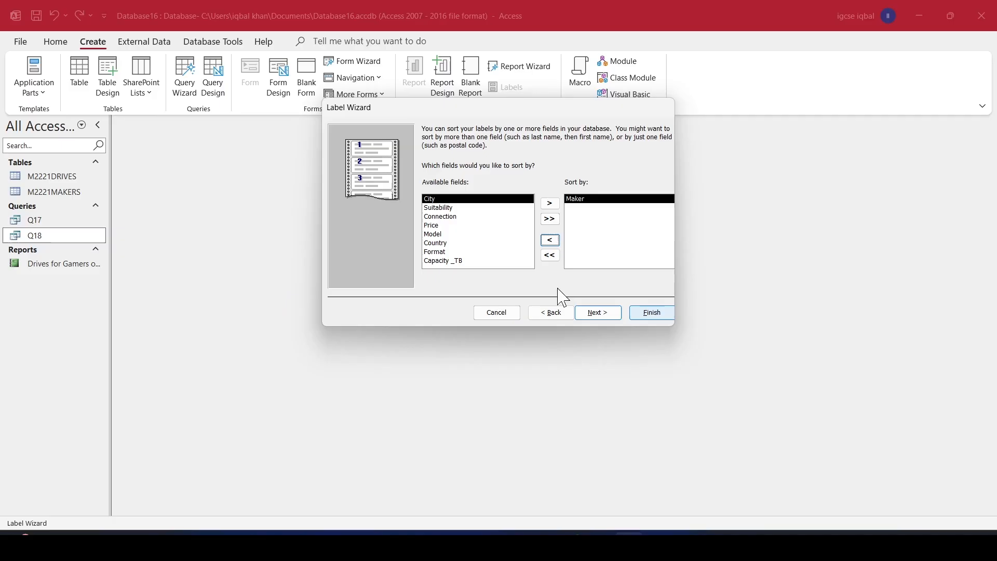
click(478, 234)
click(550, 203)
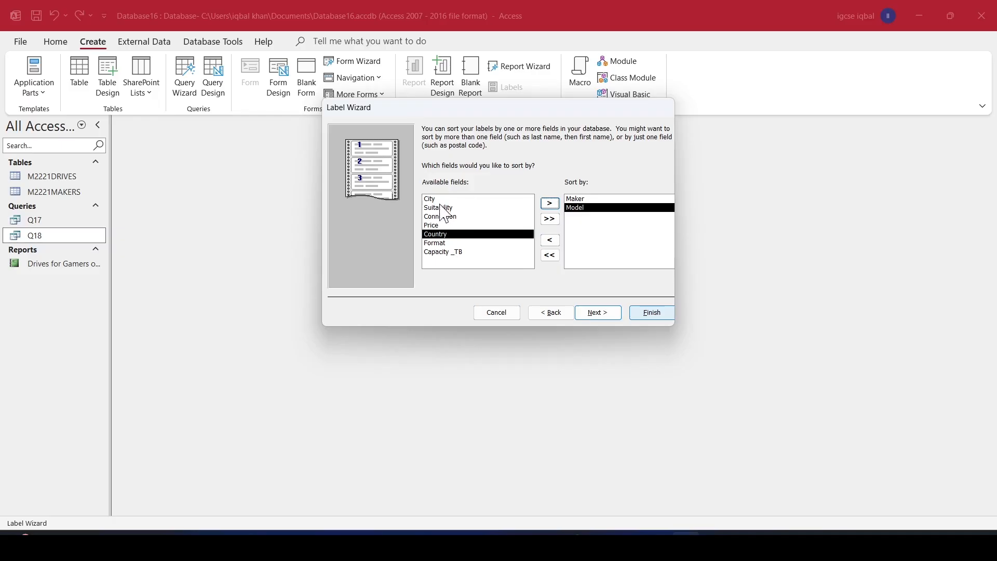
Add City and then Country to the sort fields, following the field order in the question paper.
click(440, 199)
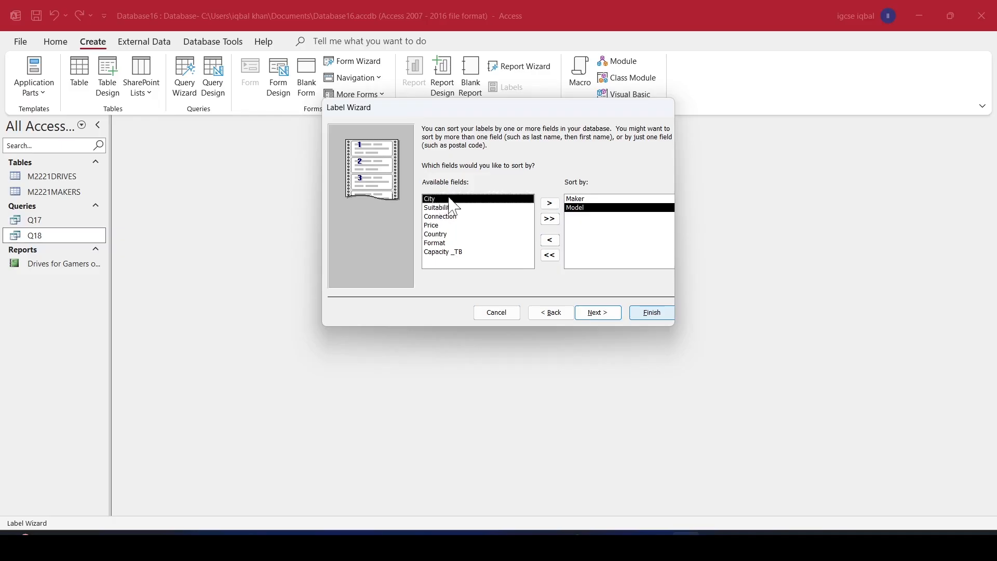
click(549, 203)
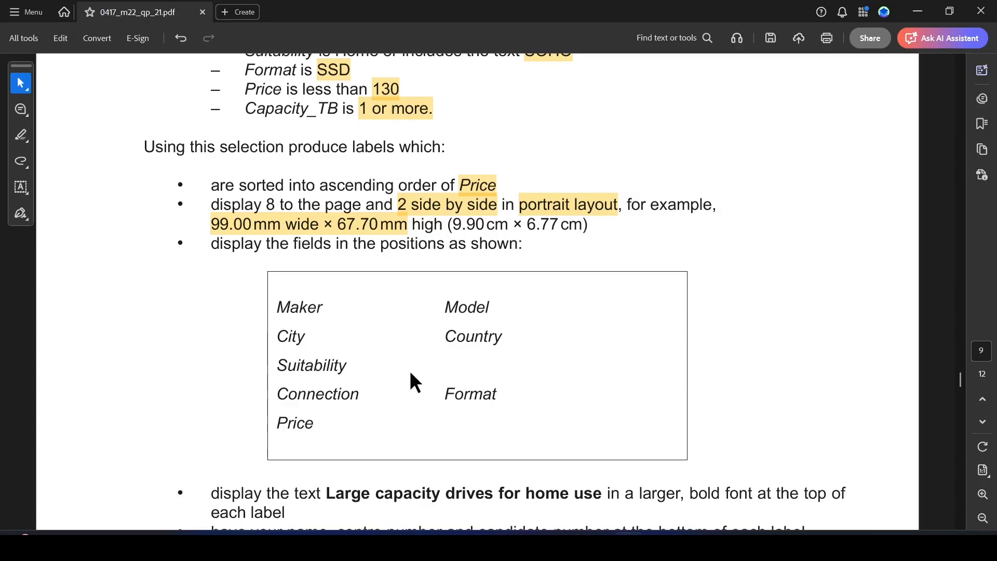
key(alt+Tab)
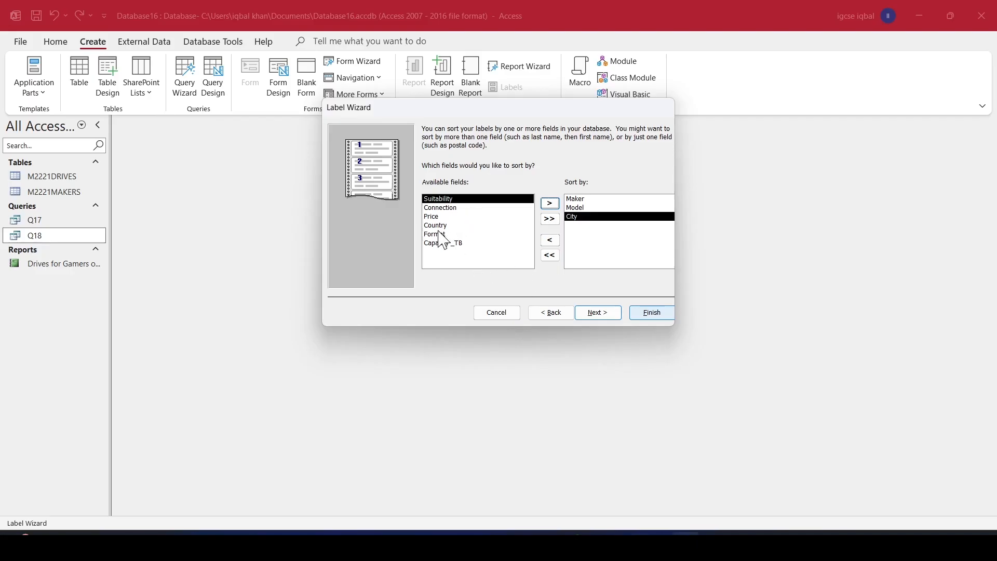
click(441, 225)
click(550, 203)
key(alt+Tab)
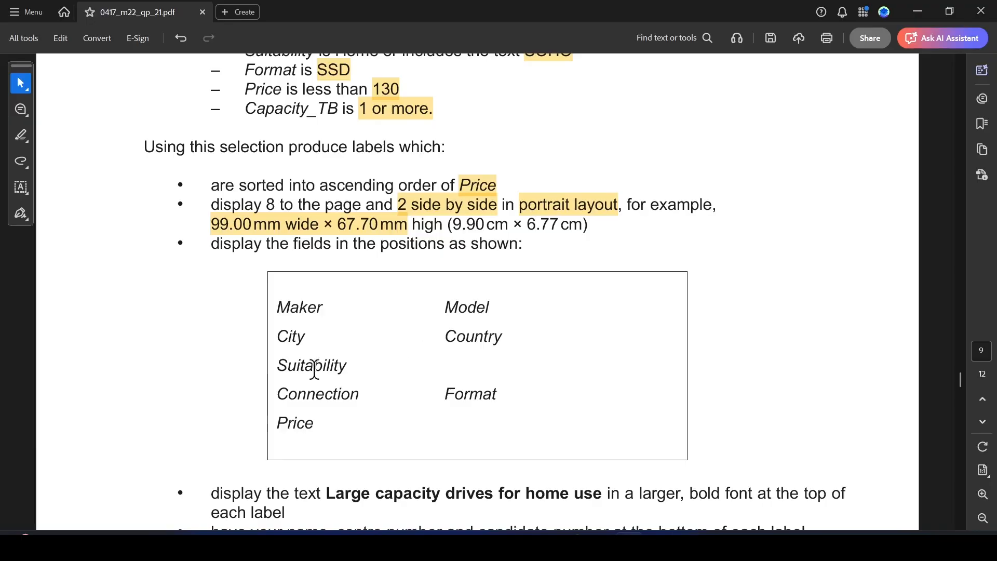
key(alt+Tab)
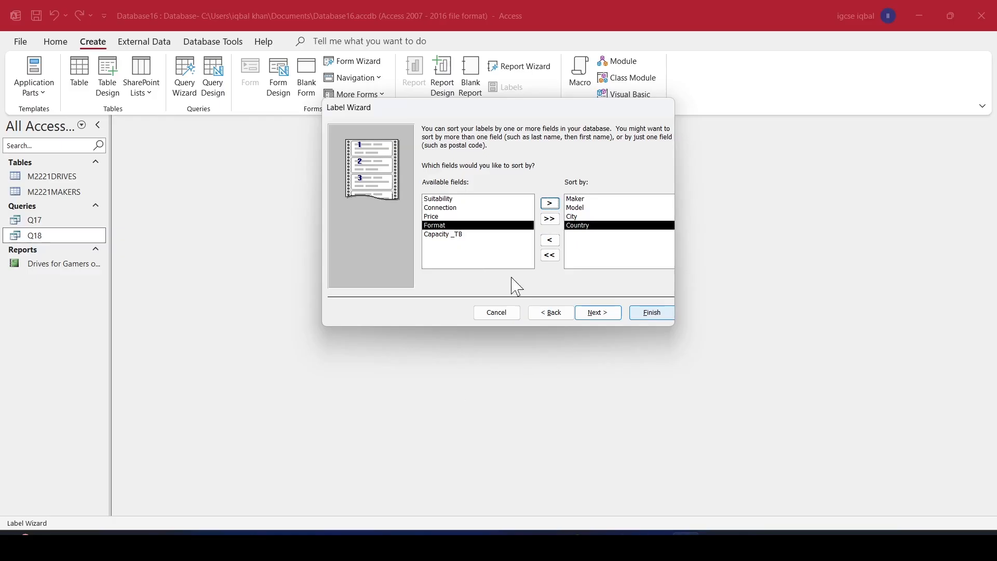
Add Suitability and then Connection to the sort fields, checking the order against the question paper.
click(451, 199)
click(549, 203)
key(alt+Tab)
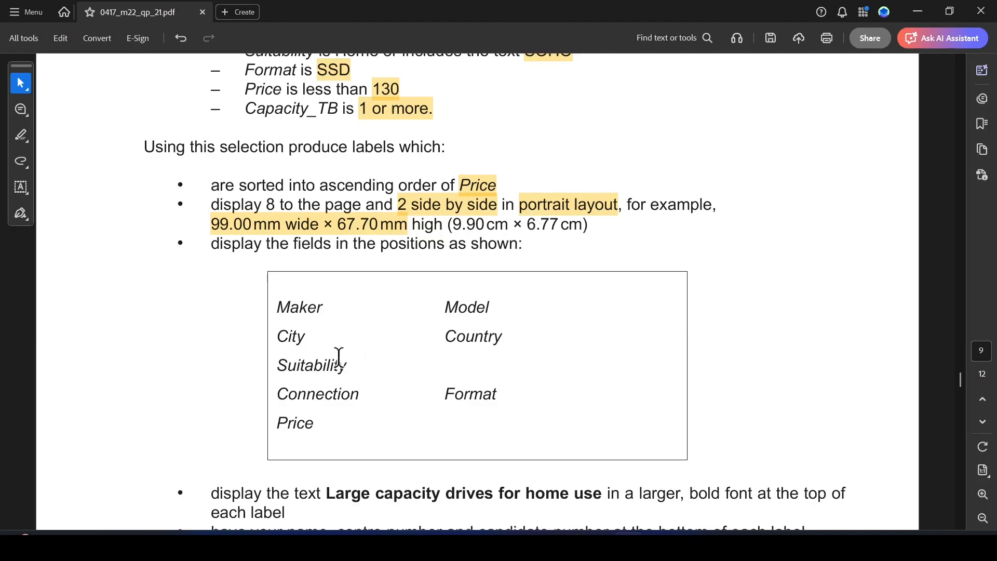
key(alt+Tab)
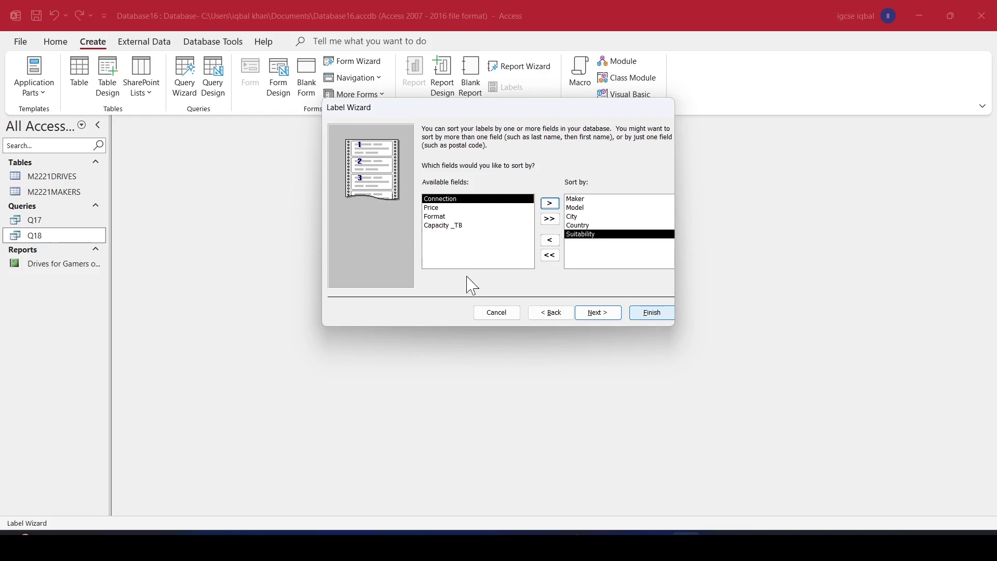
click(549, 203)
key(alt+Tab)
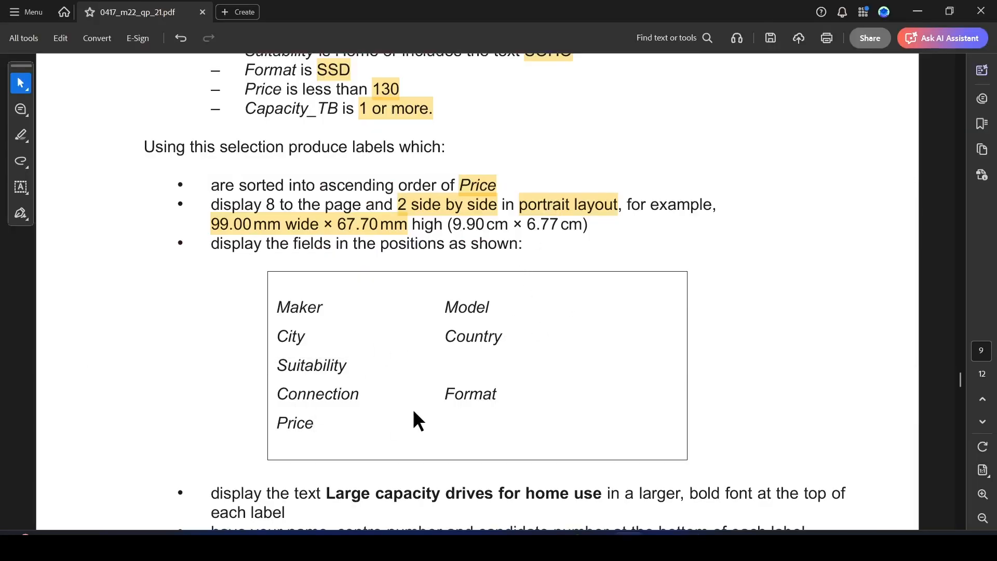
Add Format and then Price to the sort fields, checking the order against the question paper.
key(alt+Tab)
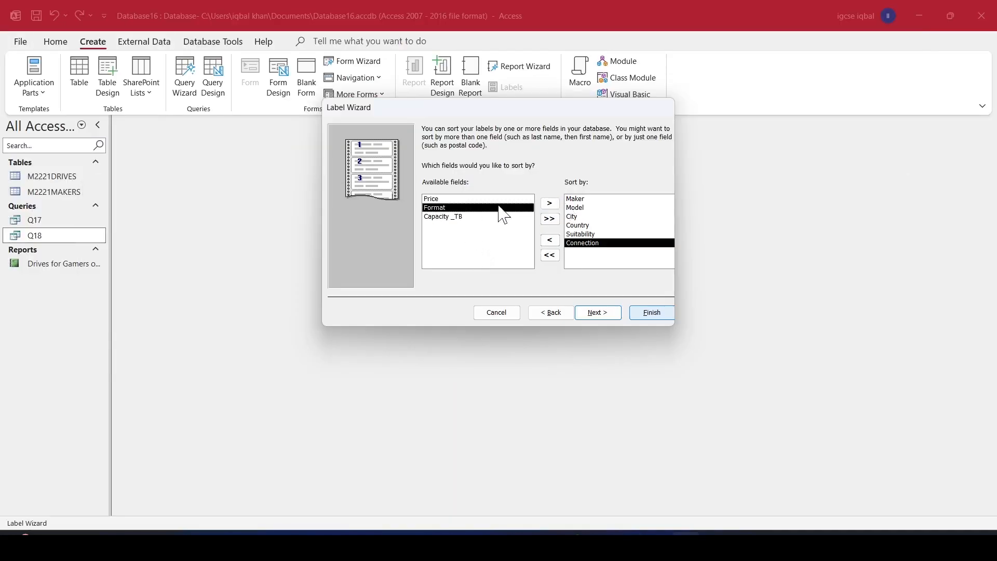
click(550, 203)
key(alt+Tab)
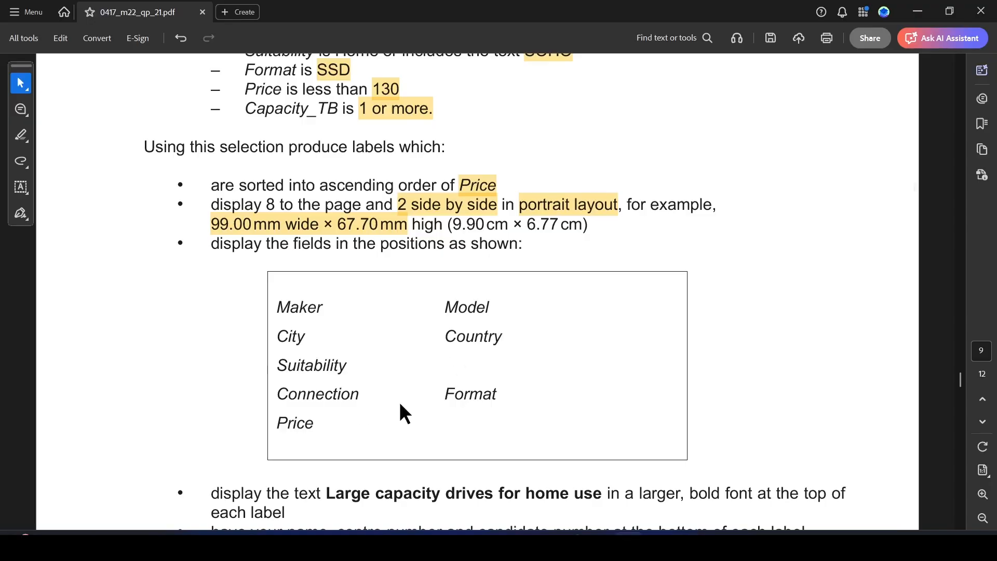
key(alt+Tab)
click(436, 199)
click(549, 203)
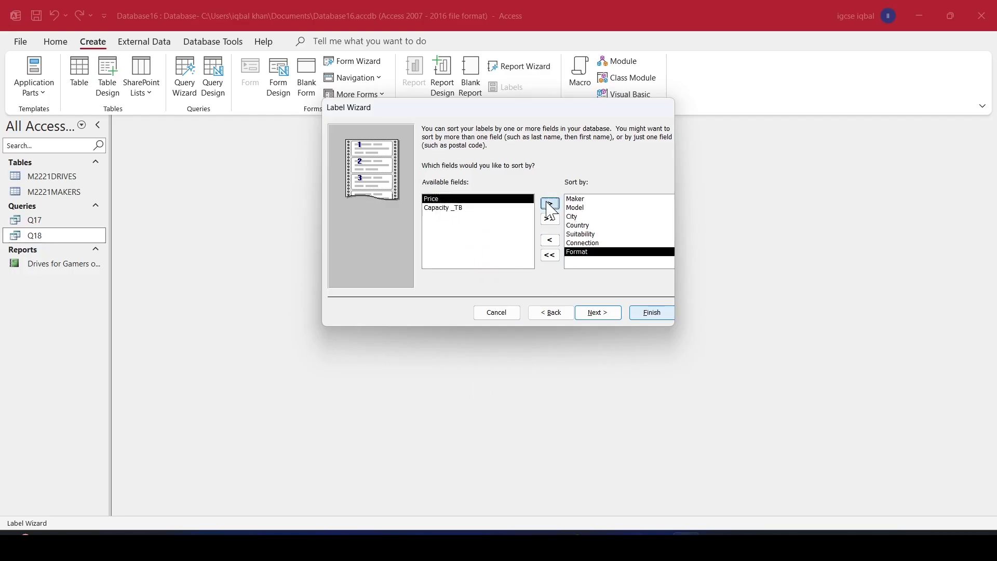
Name the label report Large capacity drives for home use, copying the title from the question paper, and finish the wizard in the label design.
click(597, 313)
click(463, 215)
key(alt+Tab)
scroll(404, 370, down, 2)
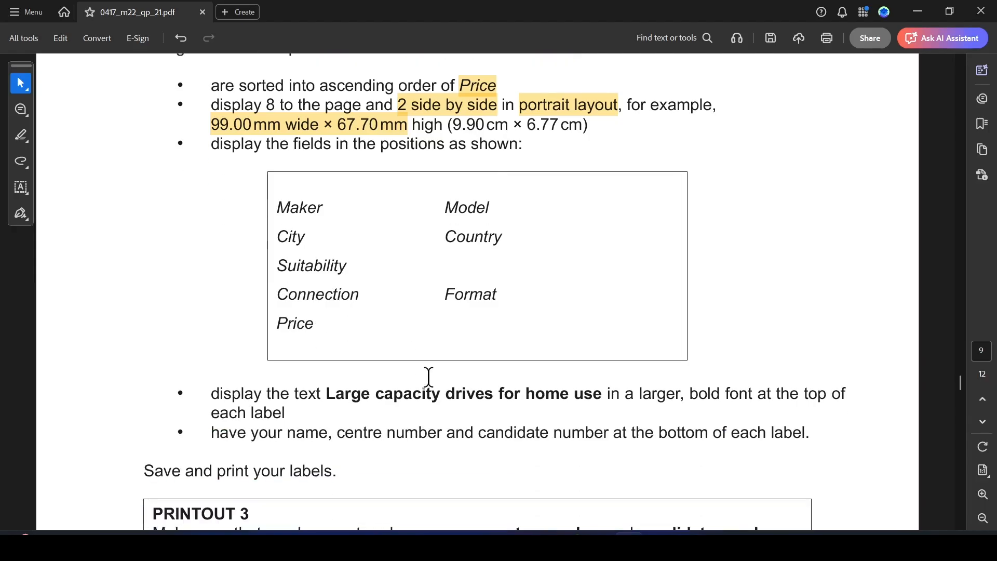
drag(326, 396, 602, 396)
key(ctrl+c)
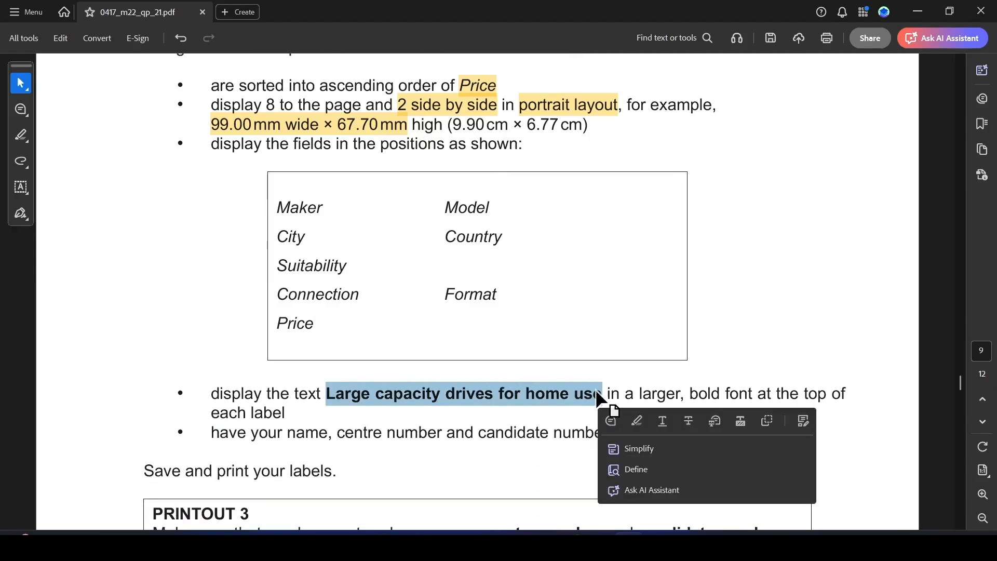
key(alt+Tab)
drag(469, 147, 416, 155)
key(ctrl+v)
click(652, 313)
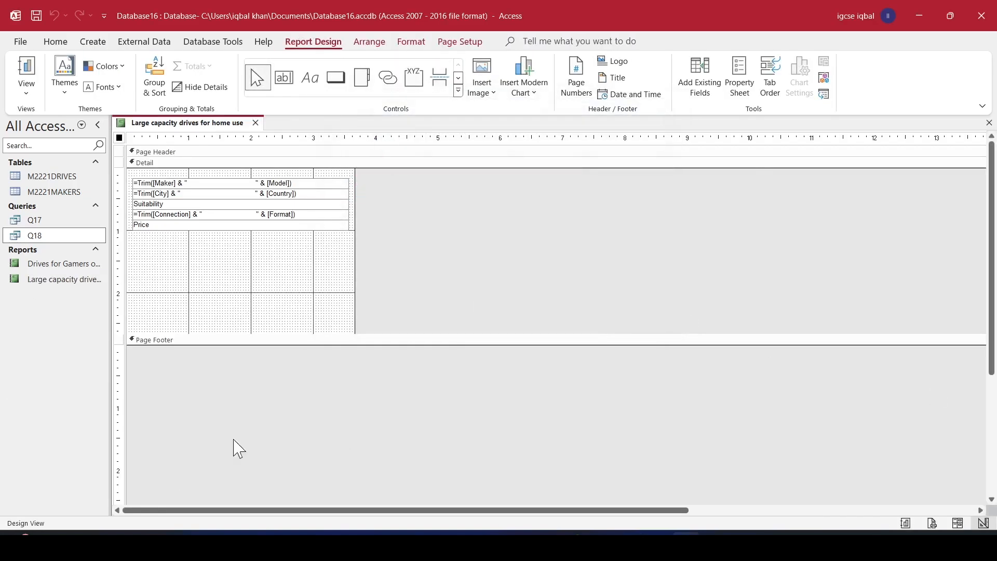
Open the Large capacity drives for home use report and check all its labels in print preview.
double_click(57, 281)
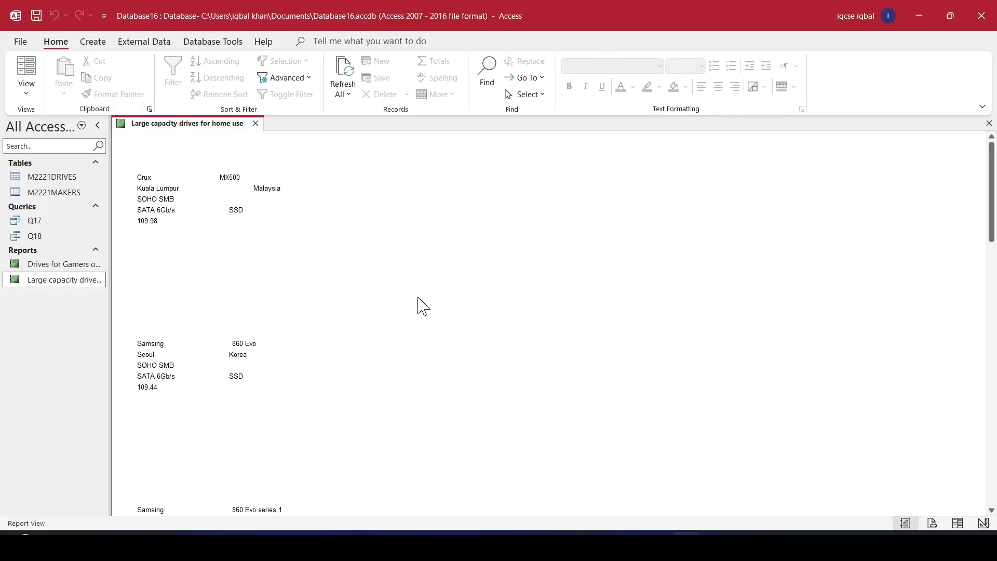
click(26, 90)
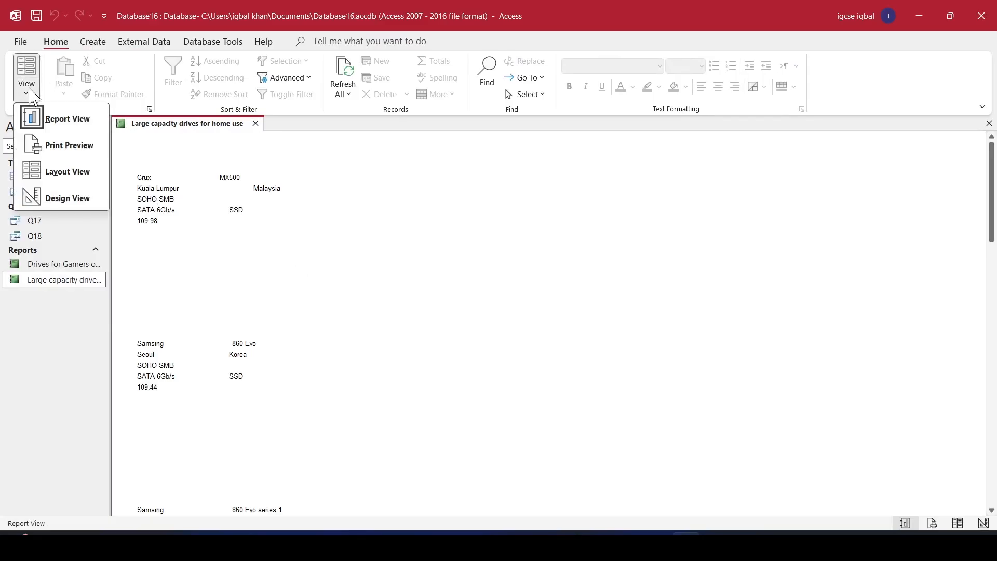
click(69, 146)
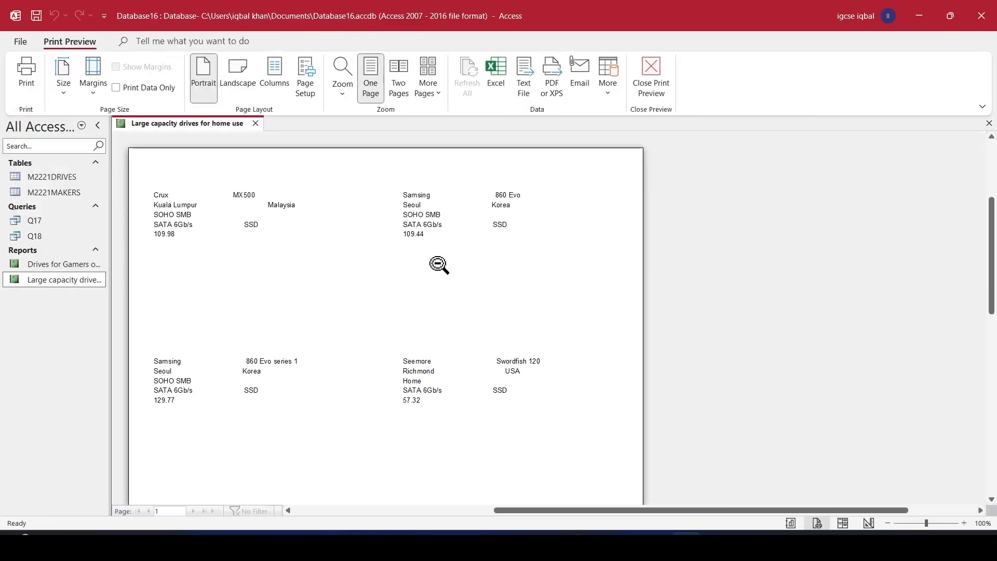
scroll(288, 296, down, 5)
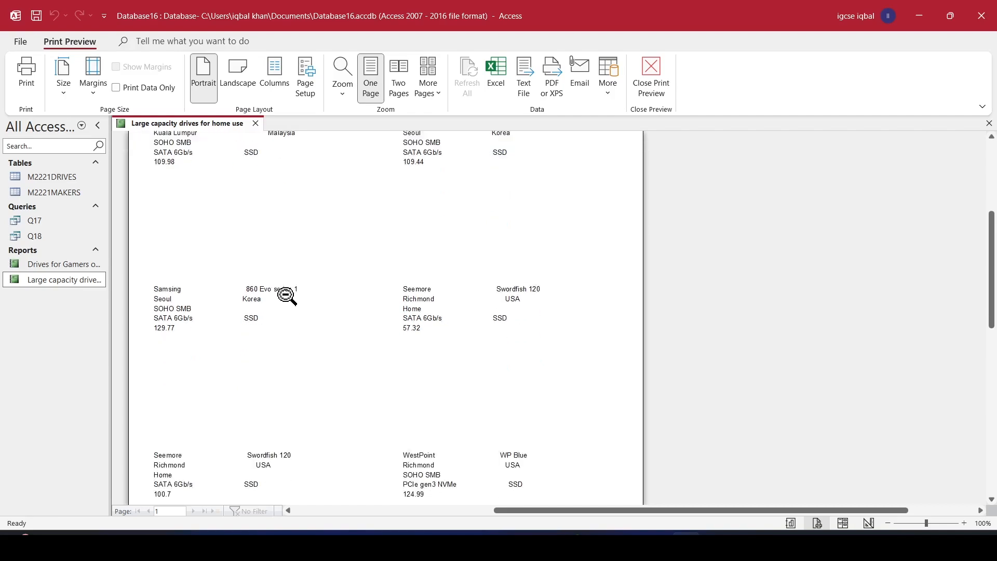
scroll(370, 288, down, 5)
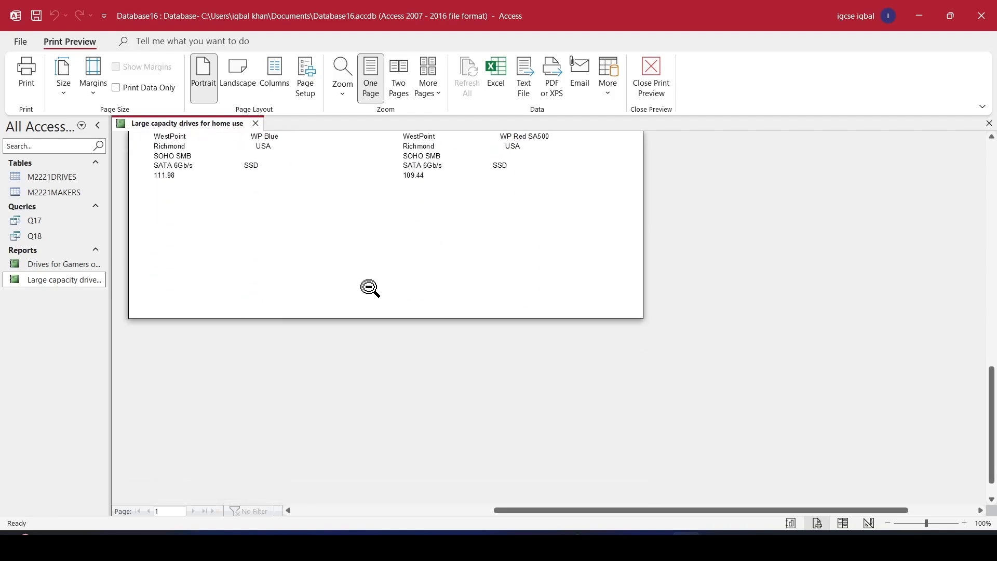
Highlight the question paper's requirement for name, centre number and candidate number at the bottom of each label.
key(alt+Tab)
scroll(451, 328, down, 1)
scroll(450, 326, down, 2)
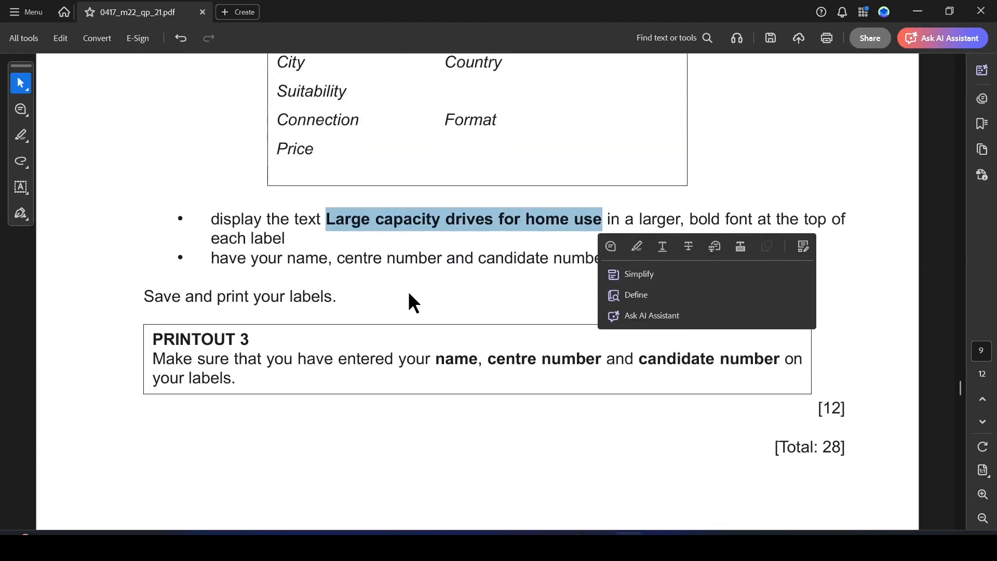
scroll(412, 300, up, 2)
drag(214, 363, 807, 360)
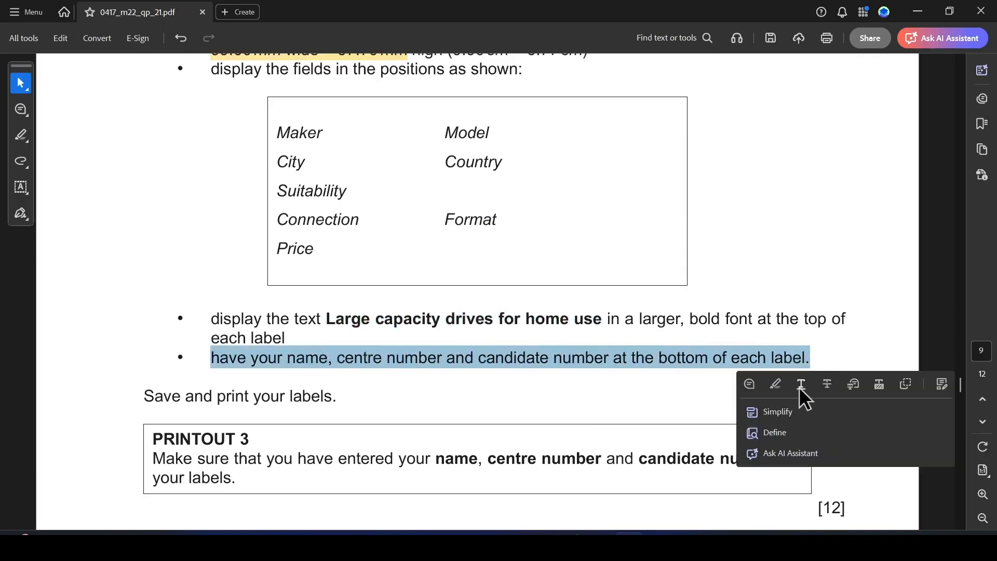
click(776, 385)
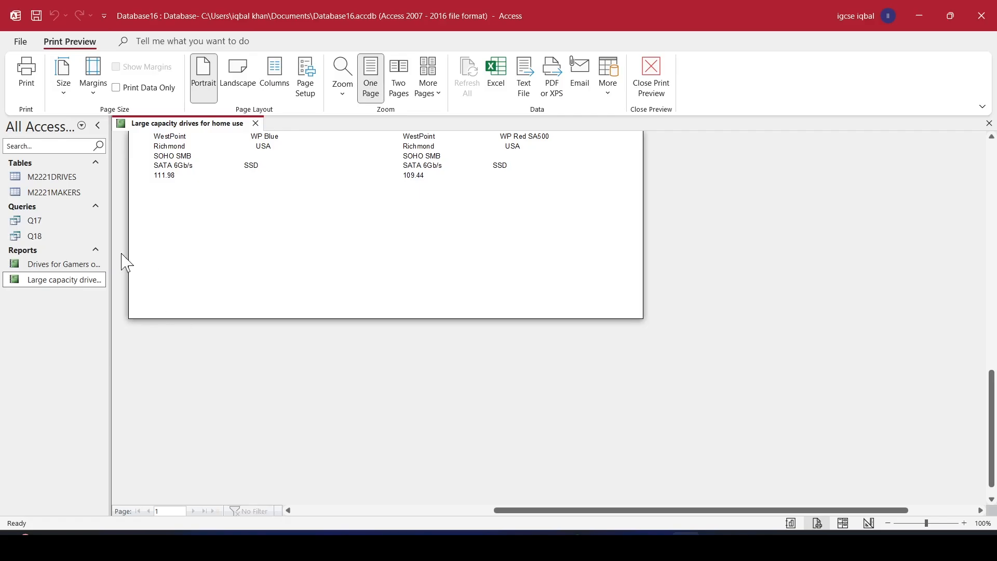
Open the Large capacity drives for home use report in design view and widen the label area slightly.
scroll(205, 294, up, 2)
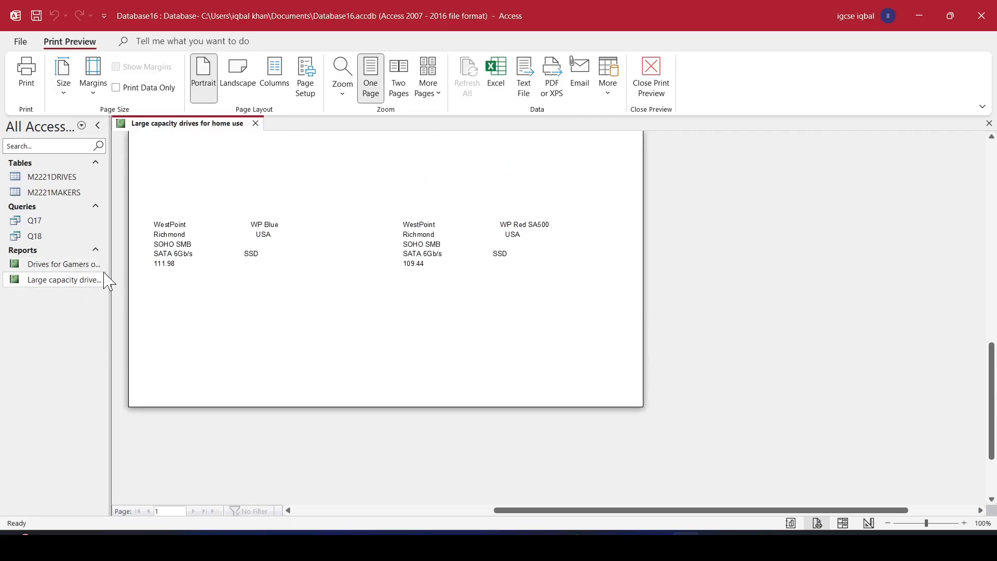
right_click(54, 279)
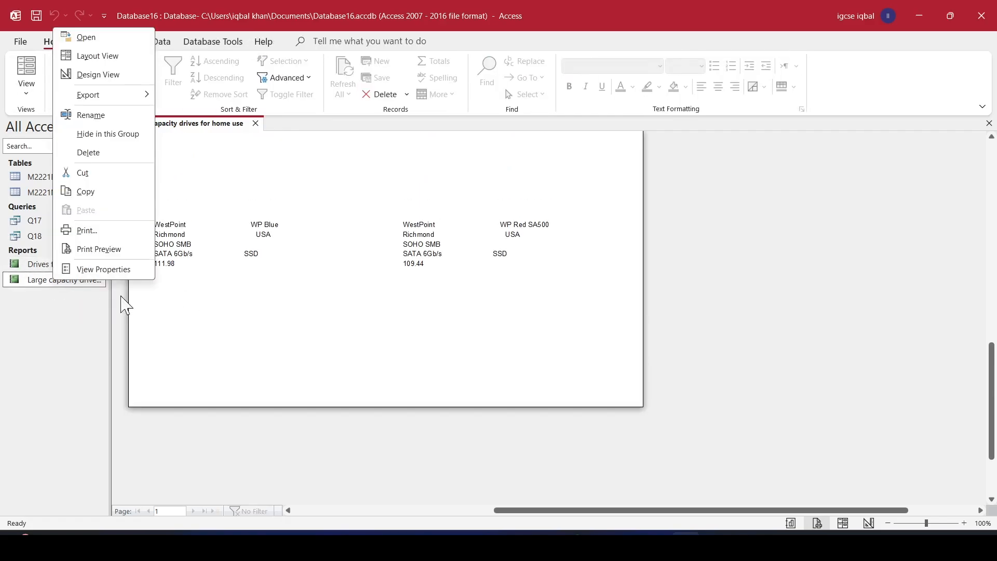
click(109, 78)
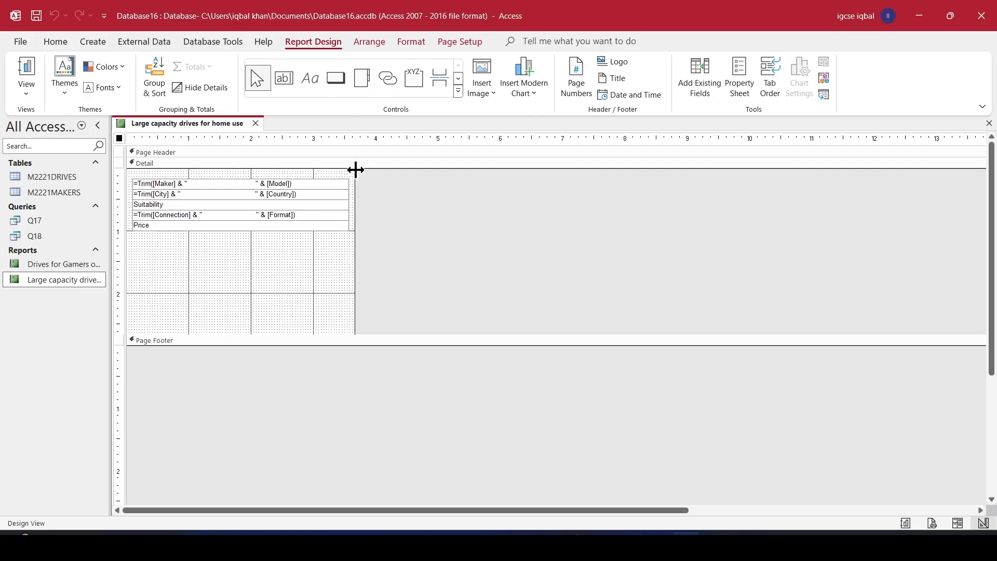
drag(356, 170, 363, 170)
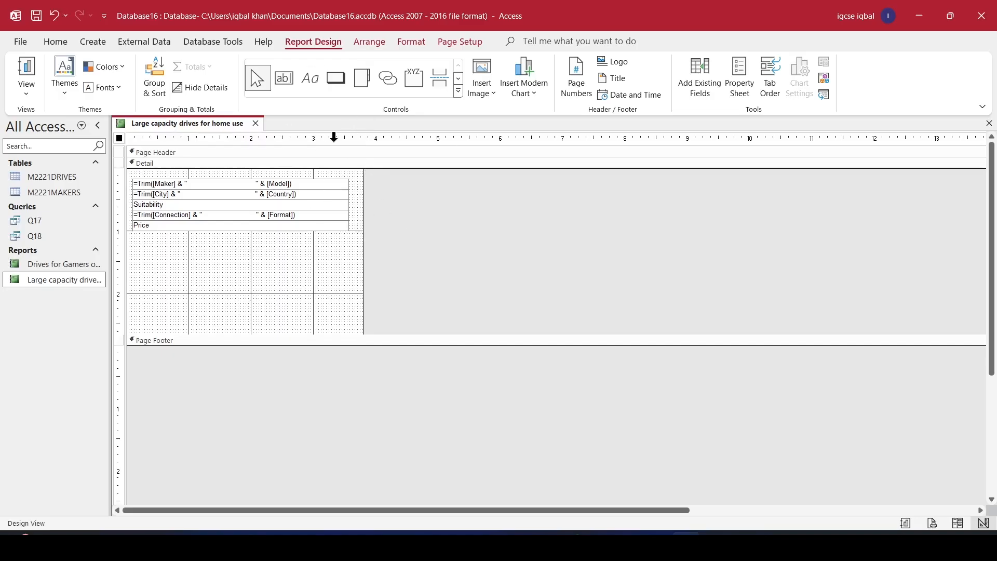
Add a text label just below the Price line containing the candidate's name, centre number and candidate number.
click(310, 79)
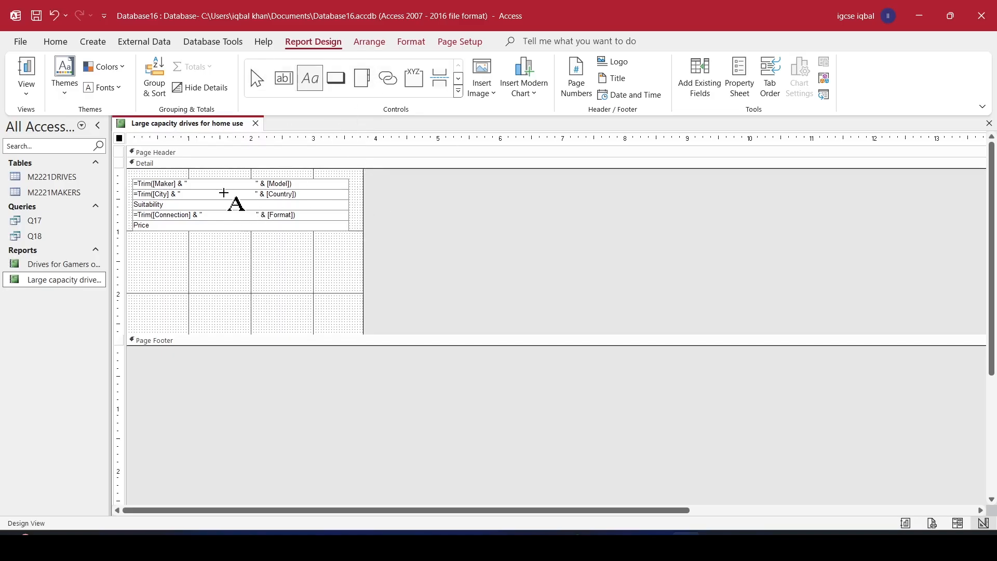
drag(251, 231, 350, 243)
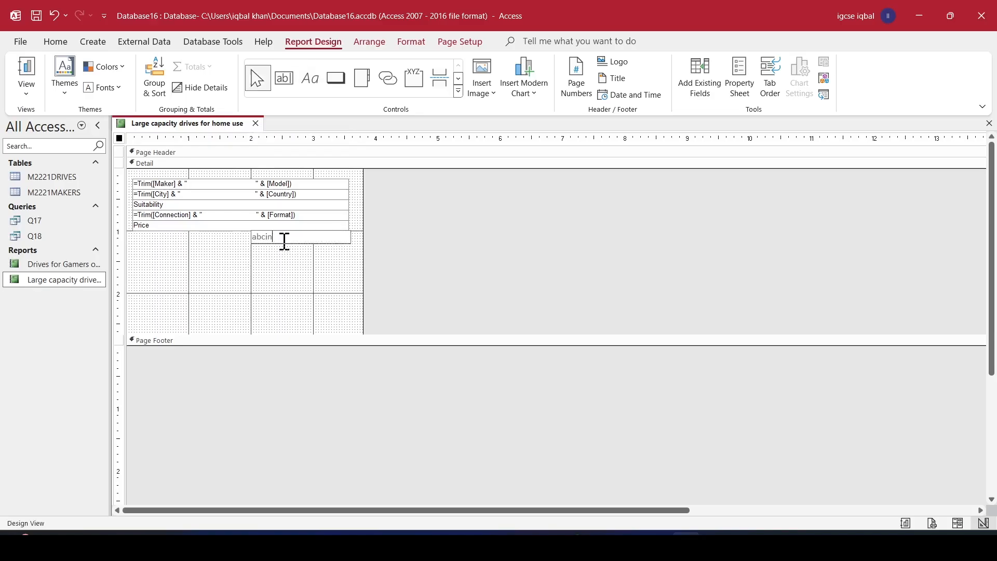
text(ab)
key(BackSpace)
key(Caps_Lock)
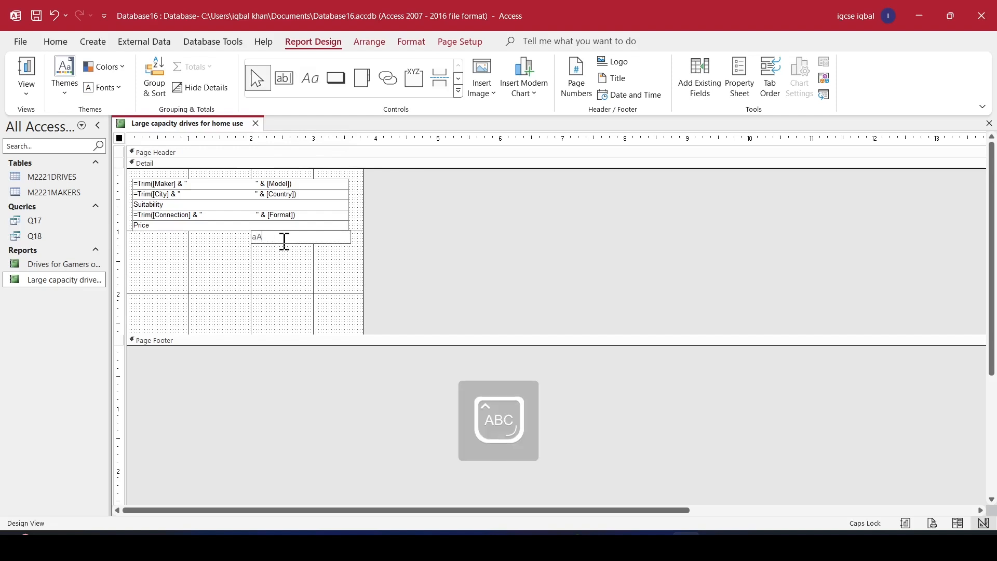
text(ABCIN1231234)
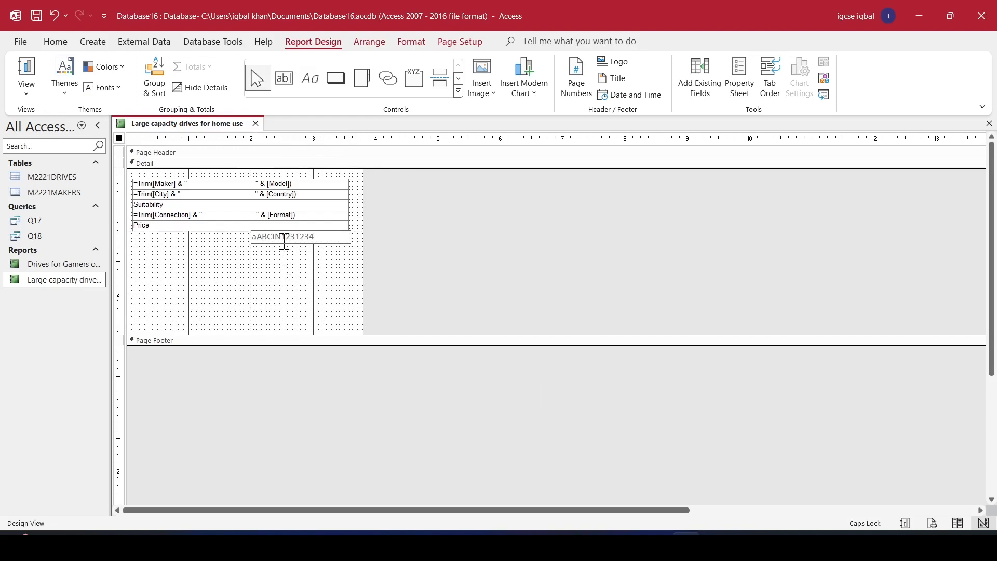
key(BackSpace)
Recheck the question paper, and examine the labels with the candidate details in report view and print preview.
key(alt+Tab)
scroll(649, 316, down, 2)
key(alt+Tab)
double_click(59, 281)
scroll(332, 325, down, 10)
scroll(350, 314, down, 2)
scroll(357, 317, up, 10)
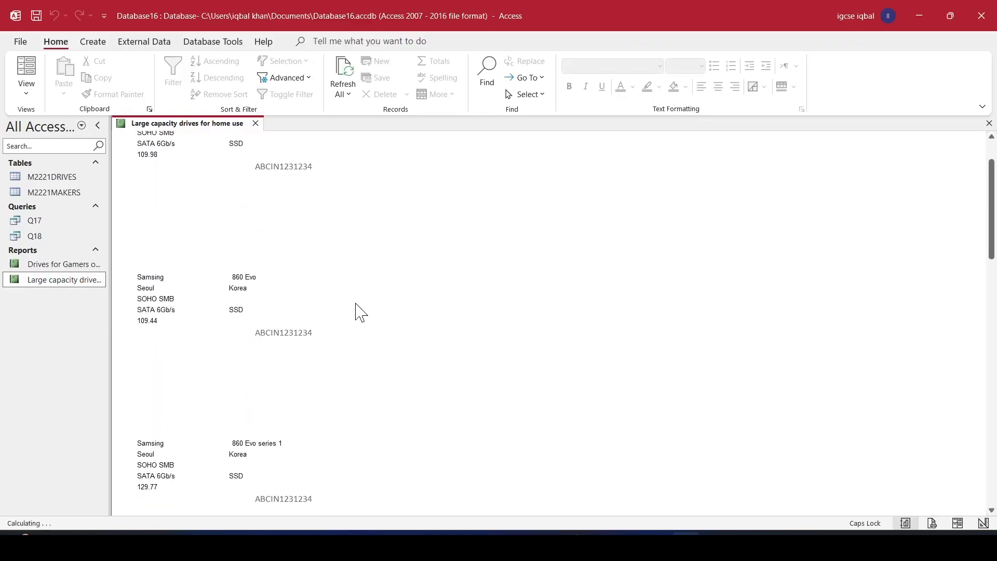
scroll(356, 312, up, 2)
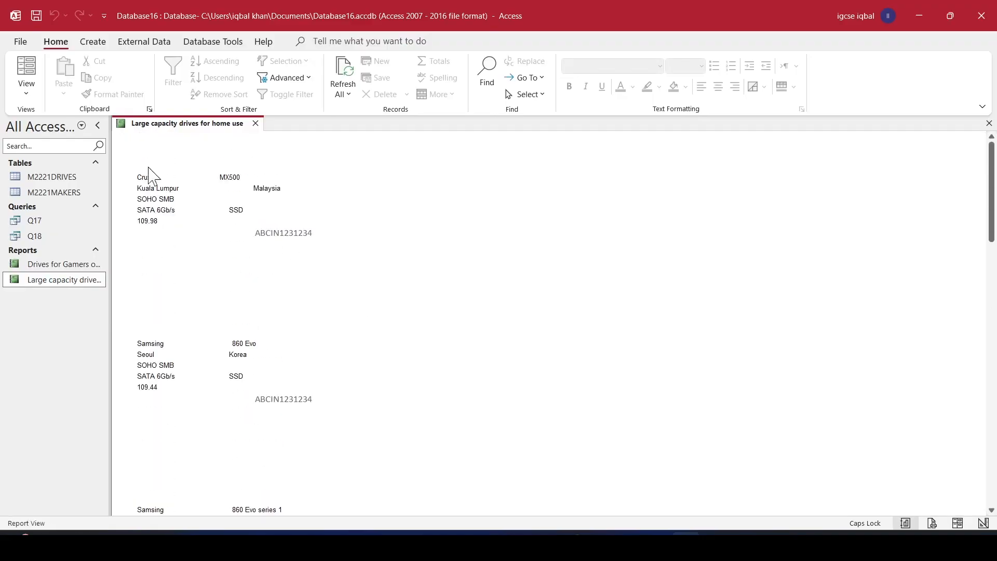
click(26, 92)
click(66, 145)
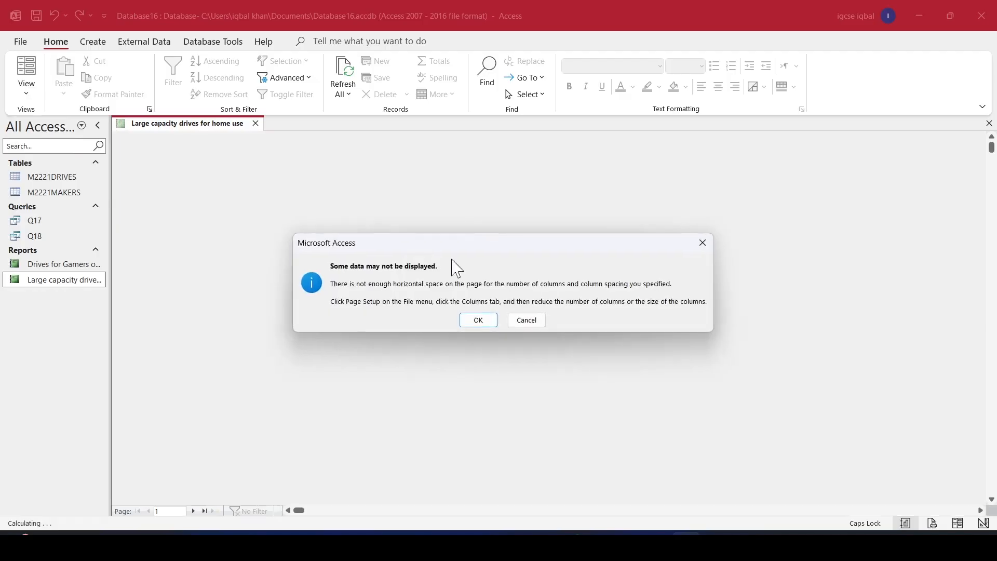
click(483, 321)
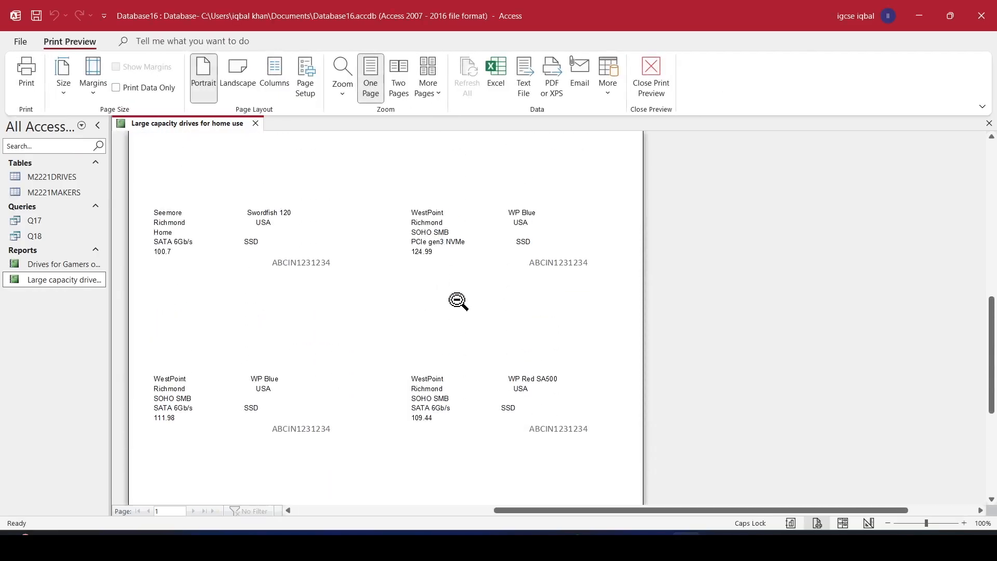
scroll(491, 296, up, 10)
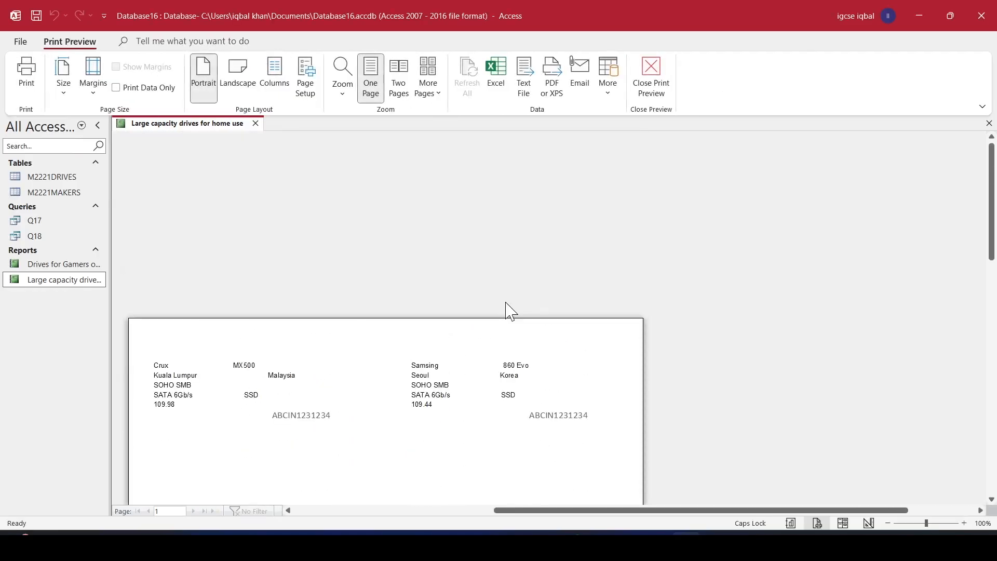
Highlight the instruction "Save and print your labels." in the question paper.
key(alt+Tab)
drag(139, 321, 343, 330)
click(386, 346)
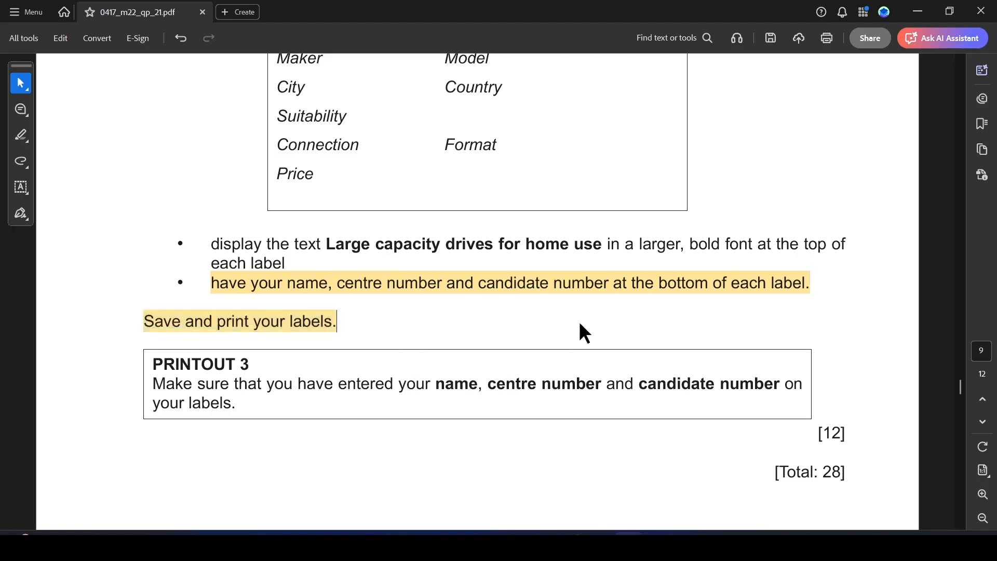
Save the Large capacity drives for home use report and open its print settings, closing them without printing.
key(alt+Tab)
scroll(438, 269, down, 5)
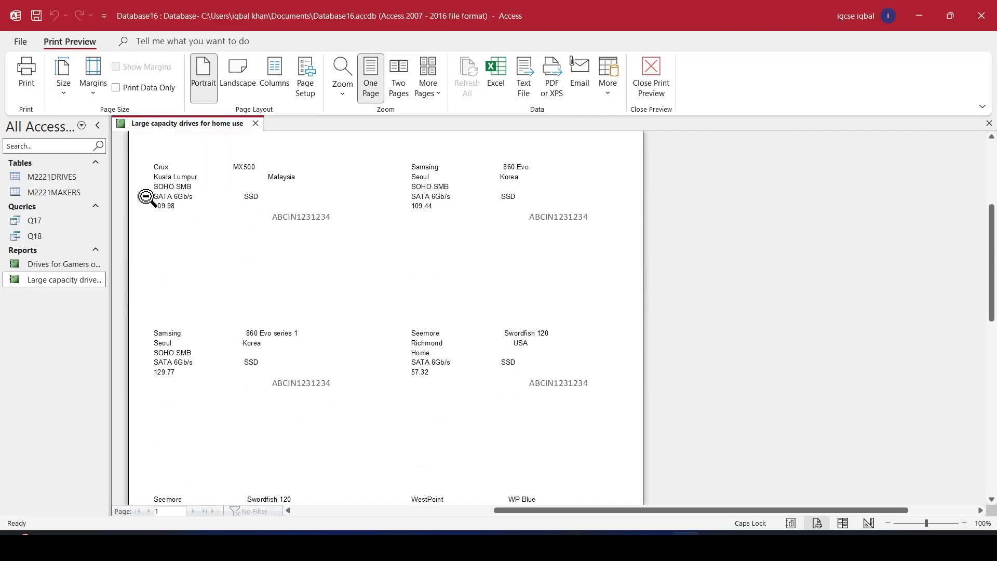
right_click(153, 130)
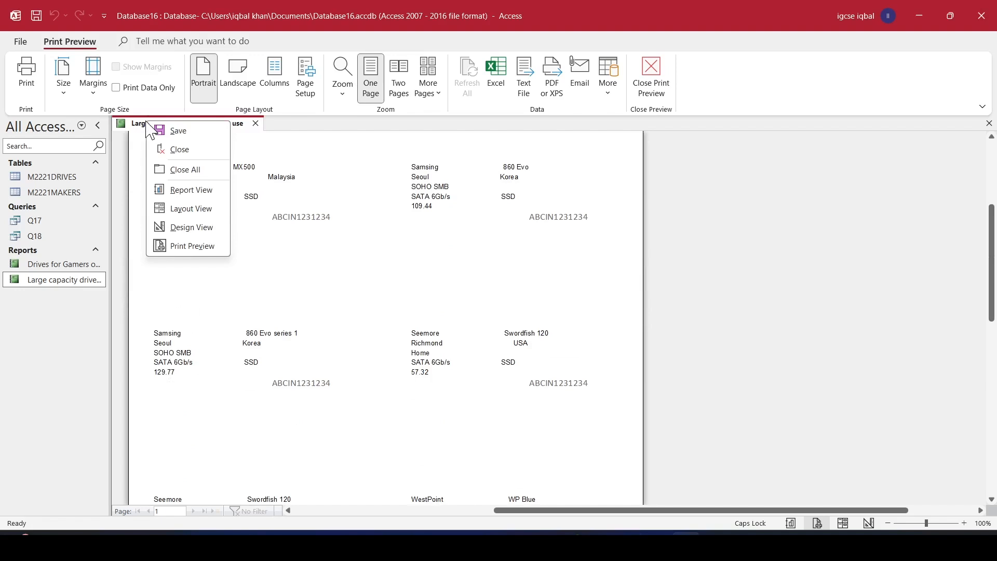
click(193, 136)
key(ctrl+p)
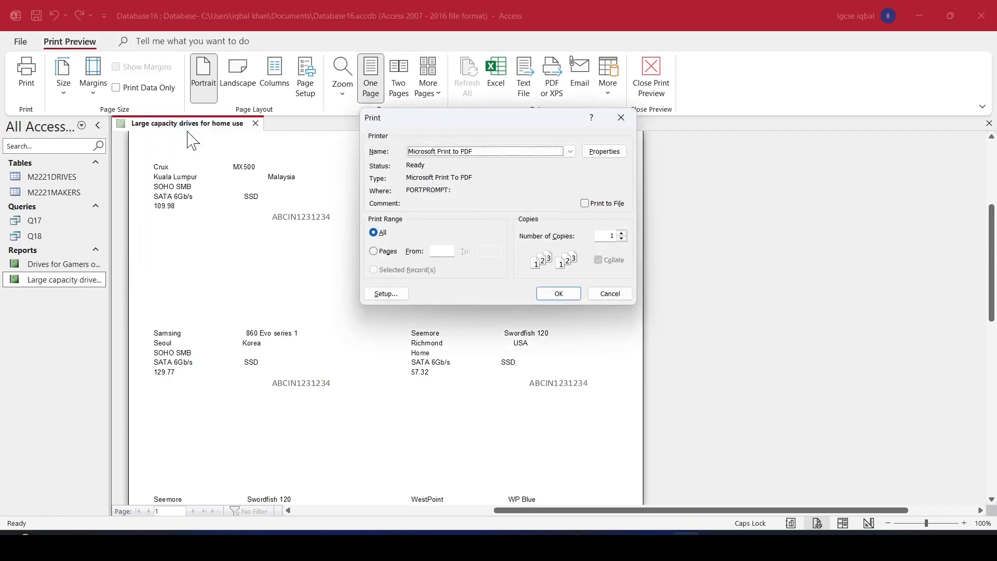
click(619, 120)
key(alt+Tab)
scroll(331, 366, down, 8)
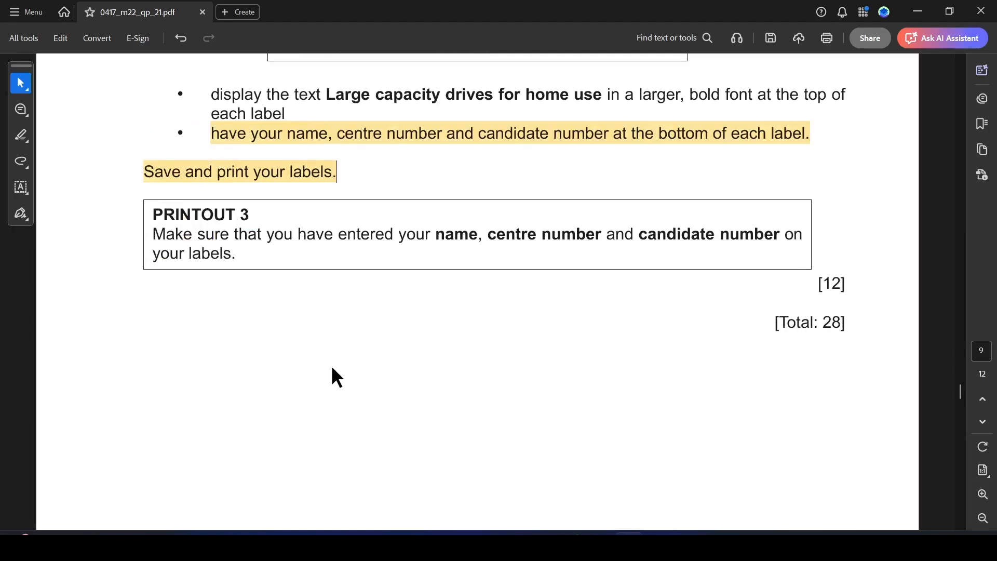
scroll(516, 348, up, 6)
key(alt+Tab)
key(alt+Tab)
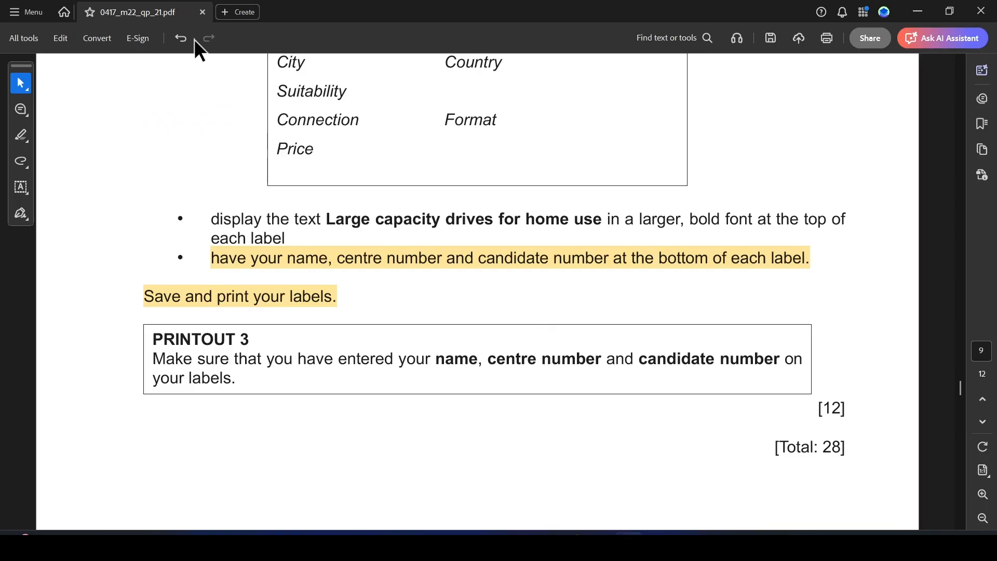